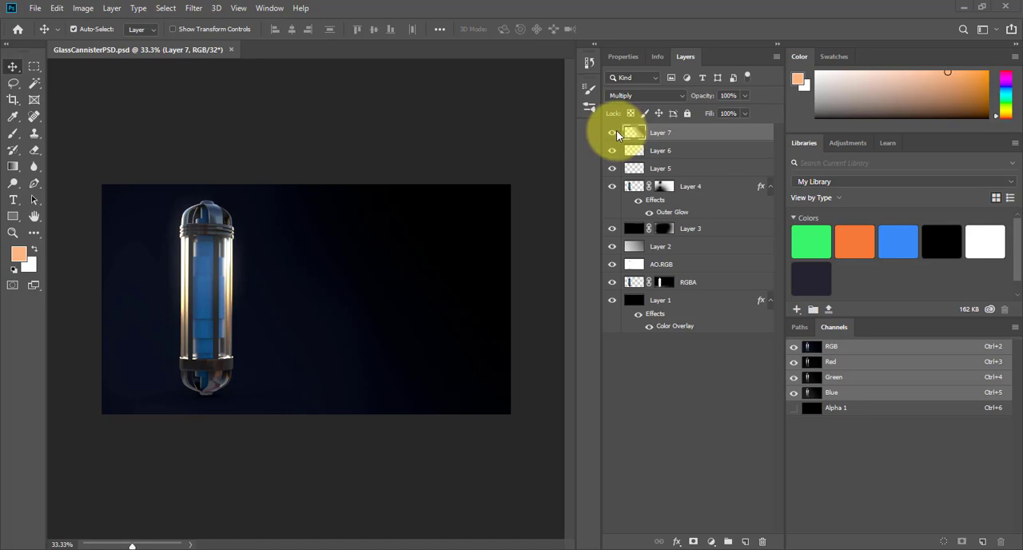
# - Hide the layers from AO.RGB through Layer 7 and reveal them again from the lowest to review how the composite builds up
pyautogui.moveTo(613, 266); pyautogui.dragTo(629, 228)
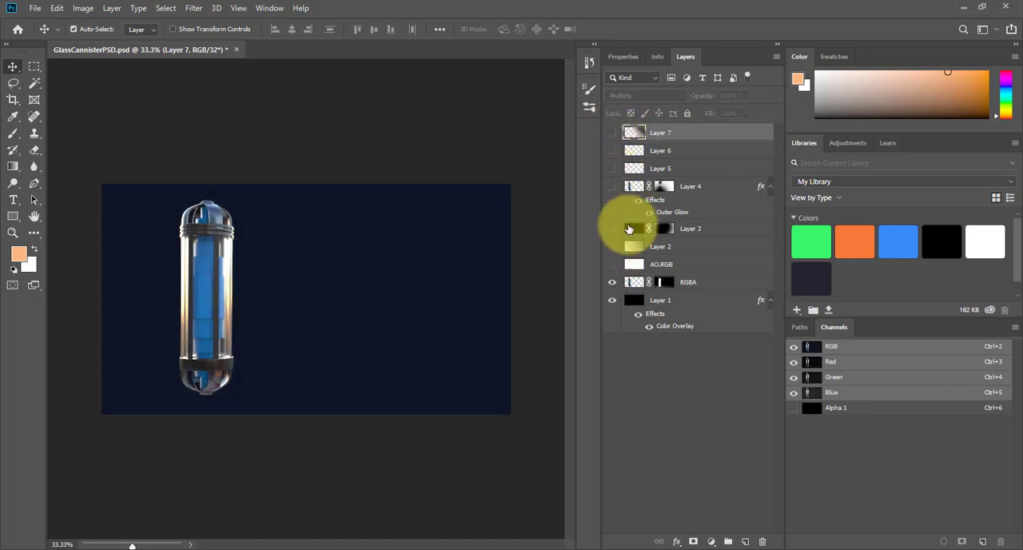
pyautogui.click(611, 264)
pyautogui.click(611, 247)
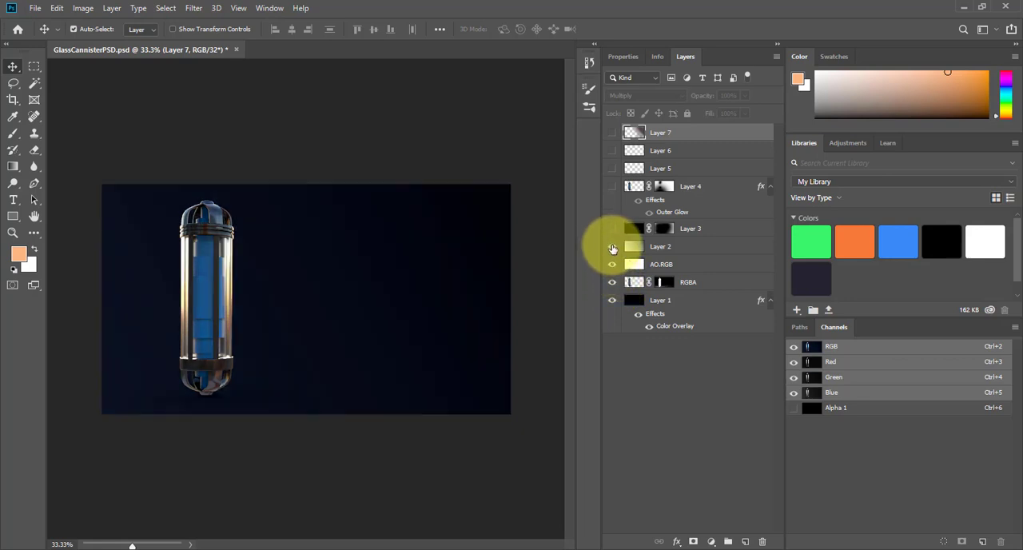
pyautogui.moveTo(614, 232); pyautogui.dragTo(613, 130)
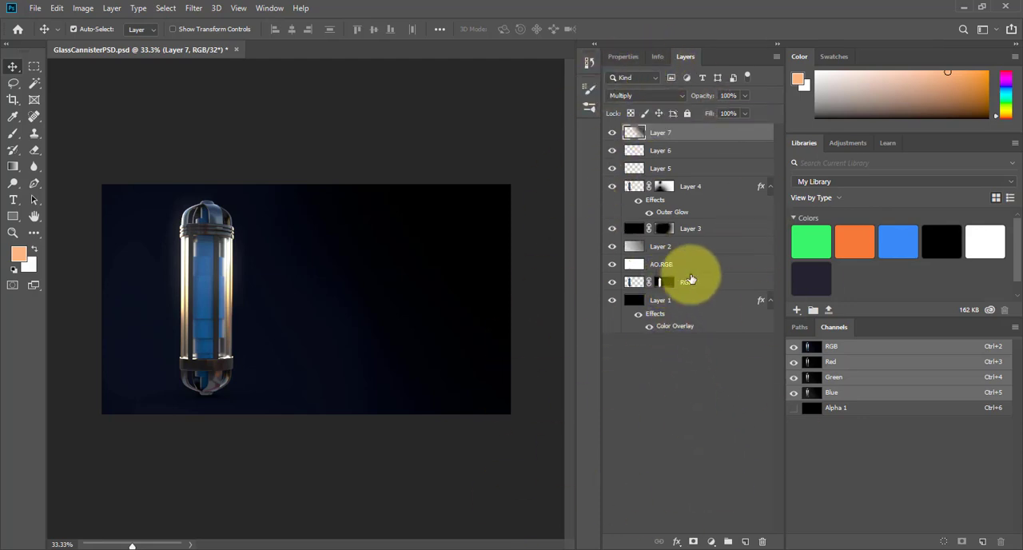
# - Examine the blending settings of the RGBA, AO.RGB, Layer 3 and Layer 5 layers one after another
pyautogui.click(713, 285)
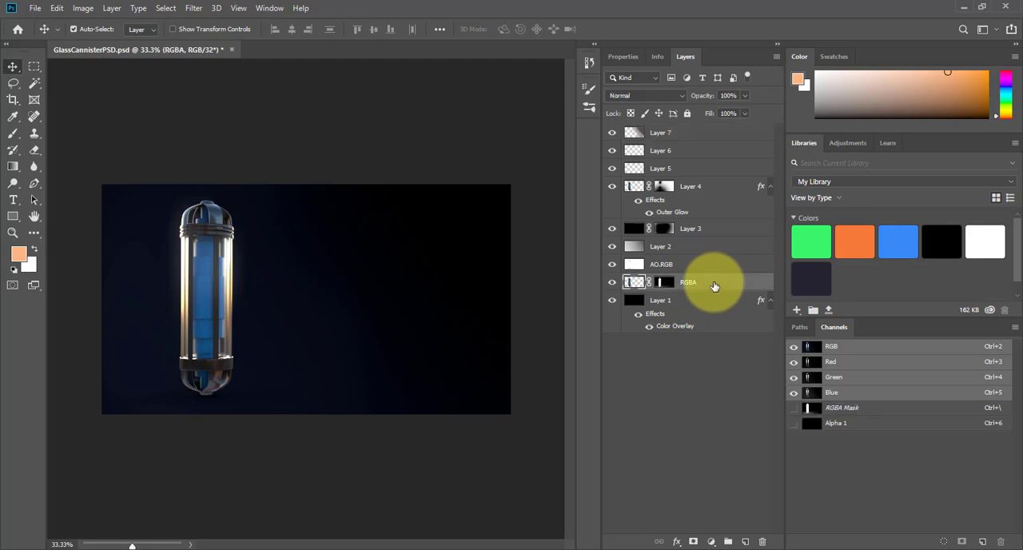
pyautogui.click(695, 264)
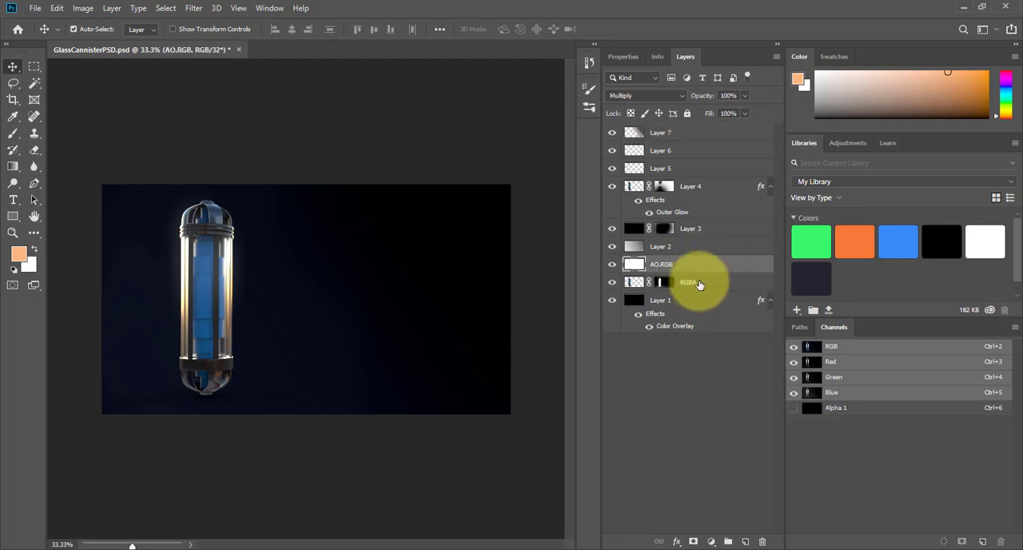
pyautogui.click(722, 232)
pyautogui.click(701, 169)
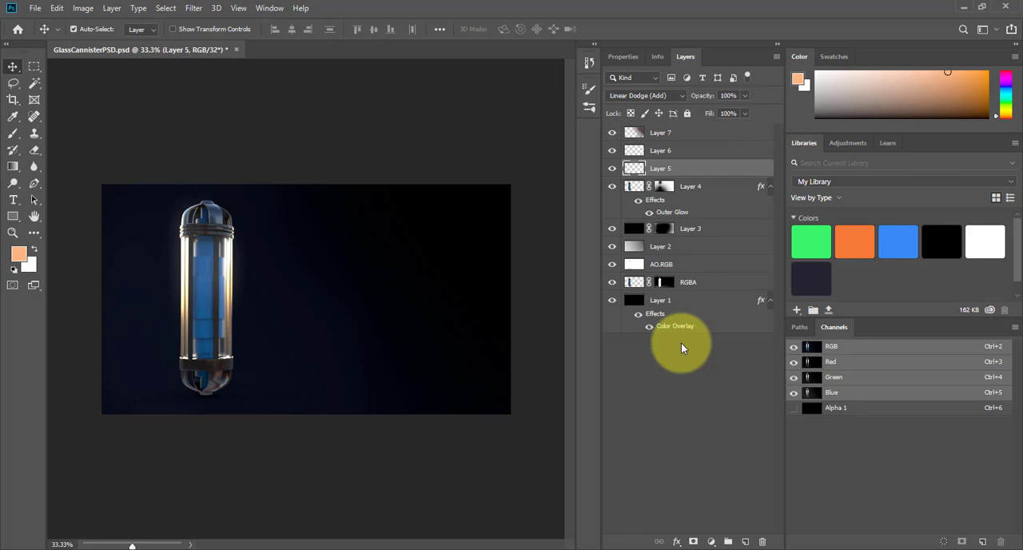
# - Search the system for nukex and launch NukeX11.3v4
pyautogui.press('super')
pyautogui.write('n')
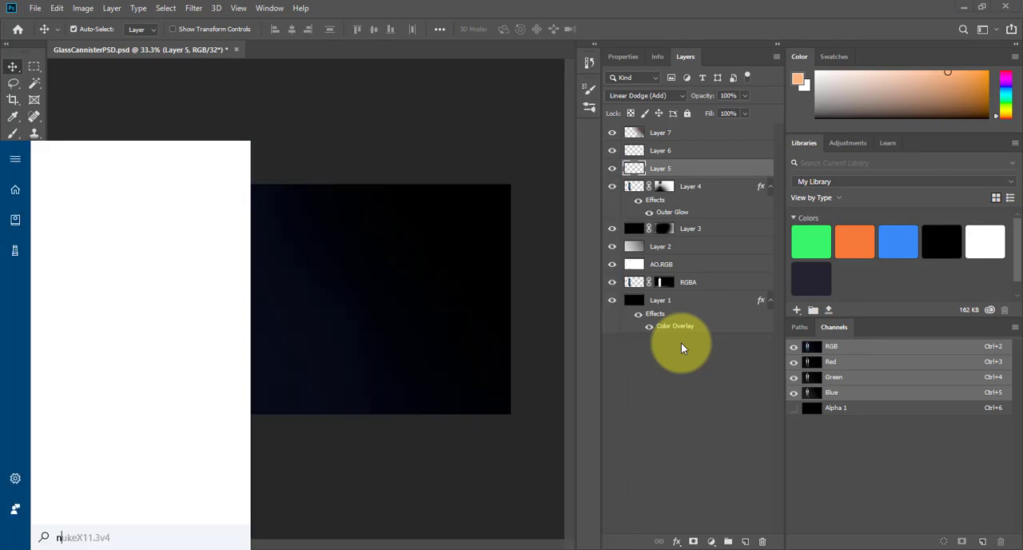
pyautogui.write('ukex')
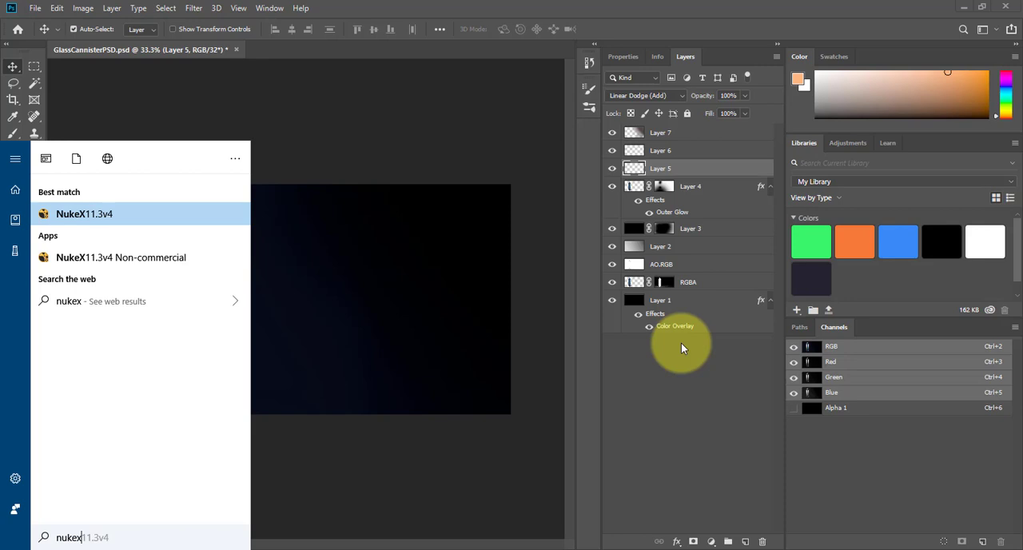
pyautogui.click(122, 220)
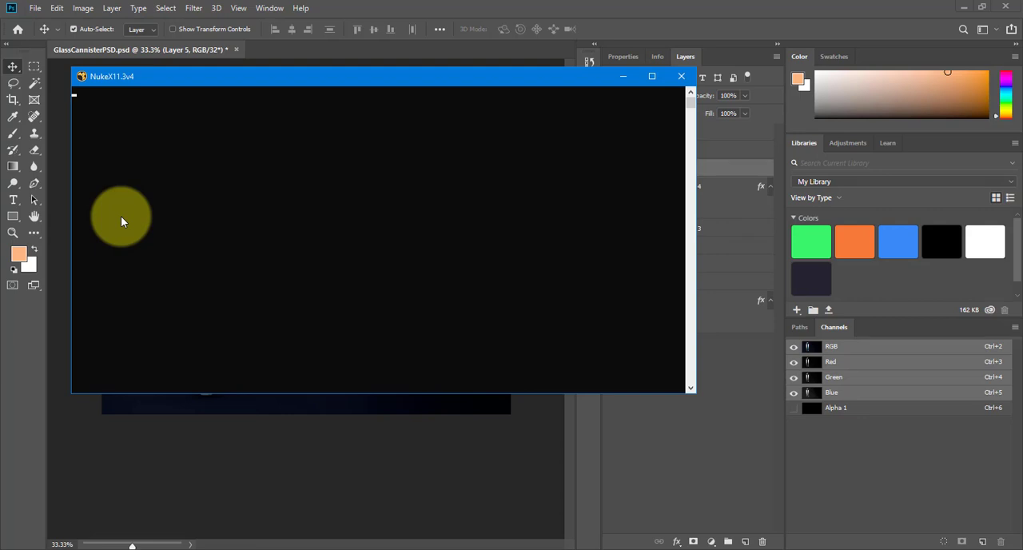
# - Search the system for nuke to view the installed Nuke versions, and close the search without launching another one
pyautogui.press('super')
pyautogui.write('nuke')
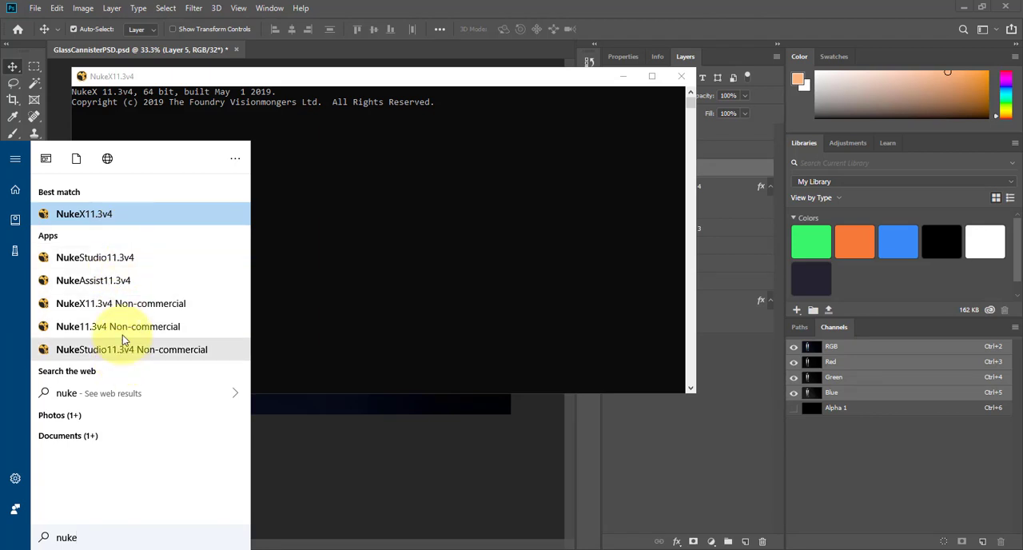
pyautogui.click(400, 85)
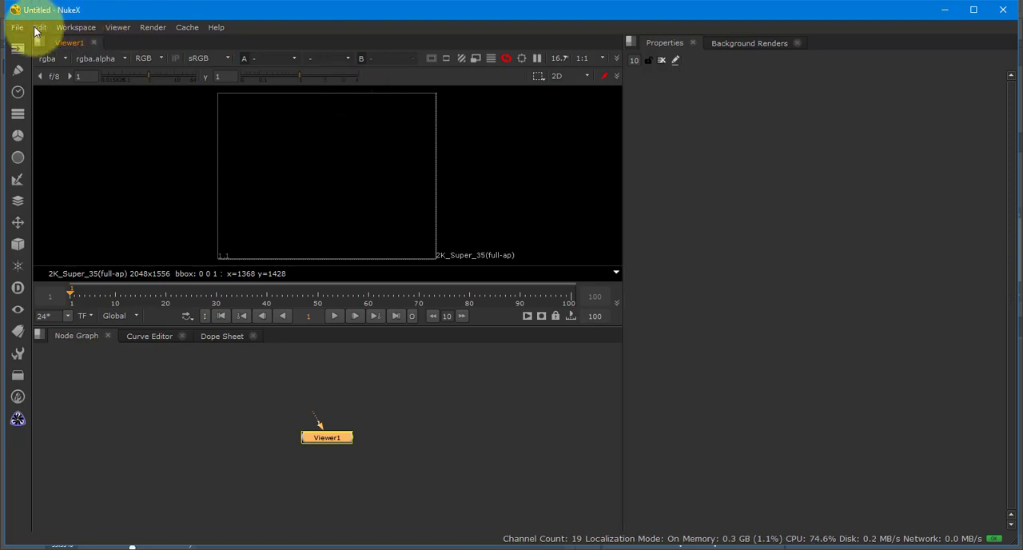
# - Move the Viewer1 node lower in the node graph to make room above it
pyautogui.moveTo(340, 441); pyautogui.dragTo(347, 470)
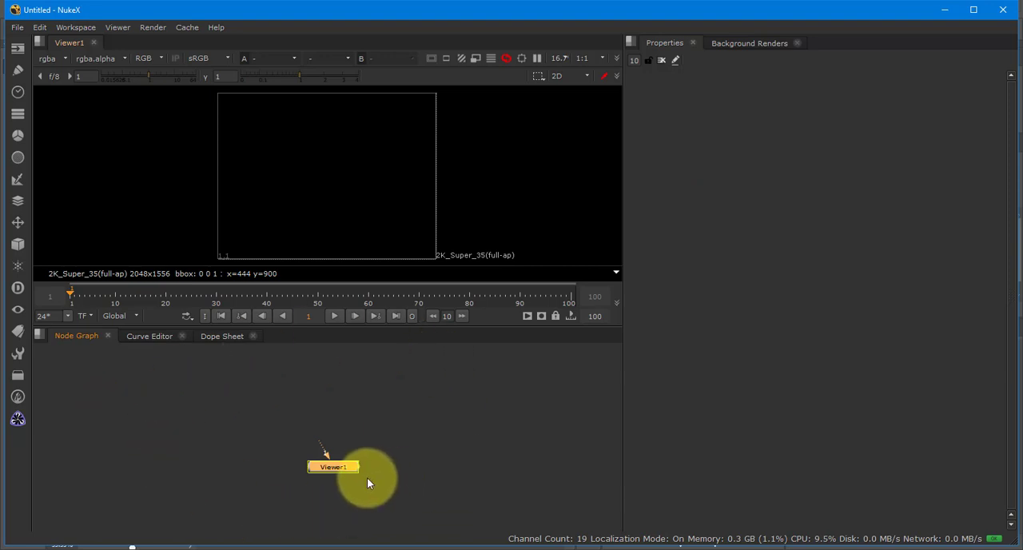
pyautogui.moveTo(367, 477); pyautogui.dragTo(333, 508)
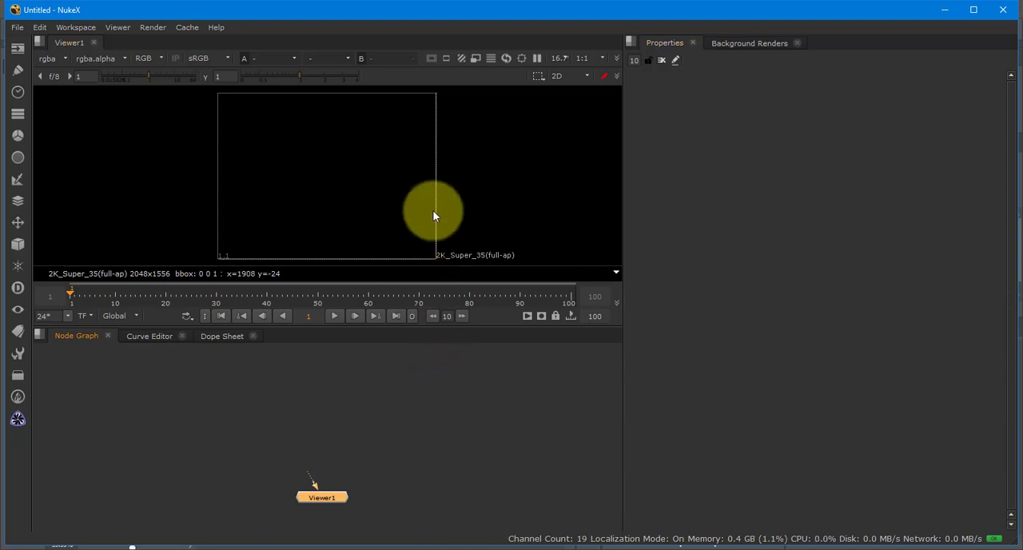
# - Close the viewer's properties, open the project settings and set the full size format to HD_1080 1920x1080
pyautogui.press('s')
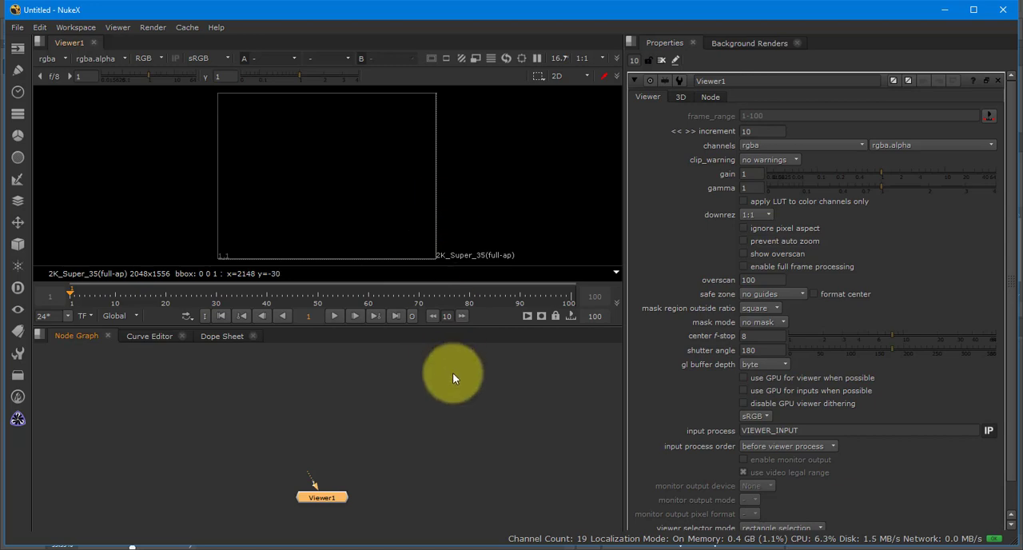
pyautogui.click(662, 60)
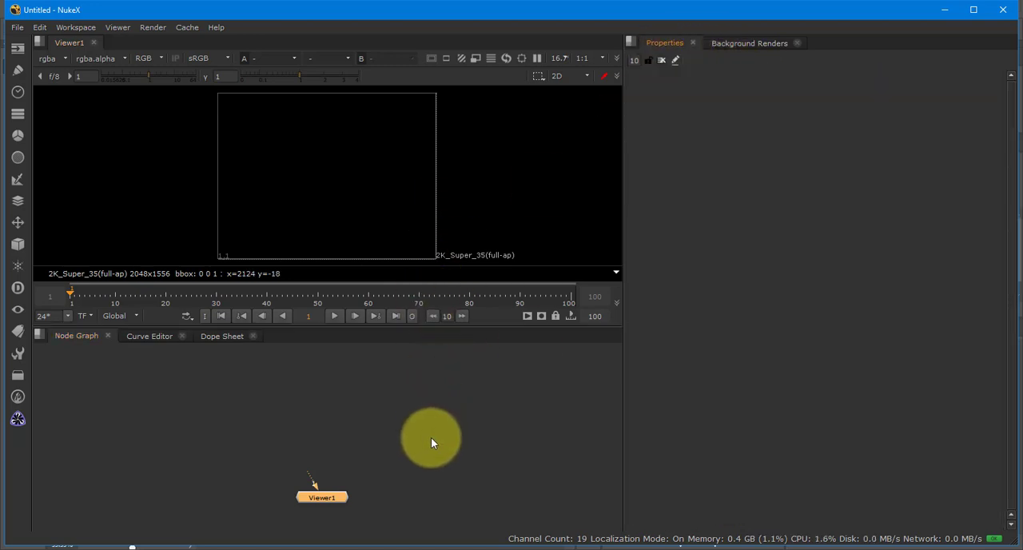
pyautogui.press('s')
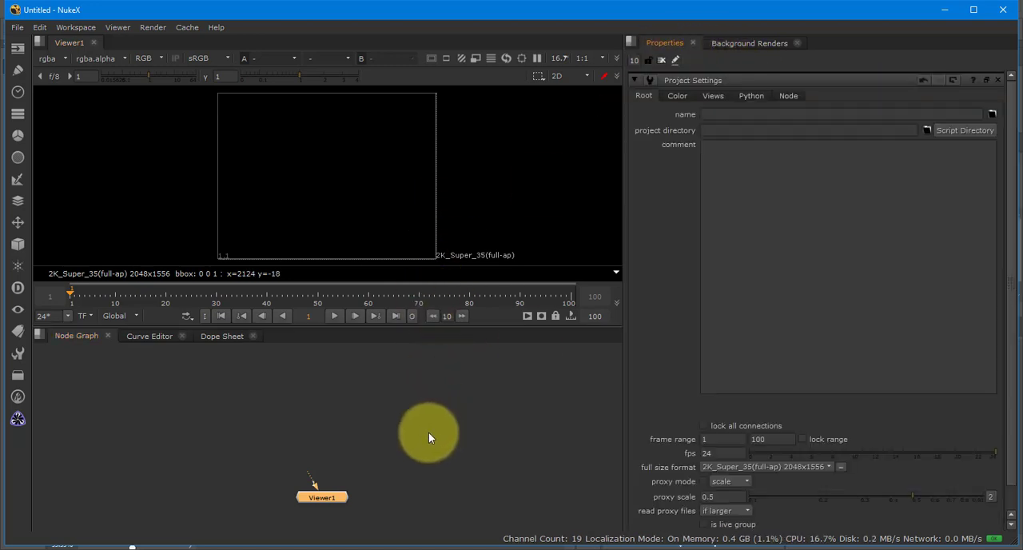
pyautogui.click(769, 462)
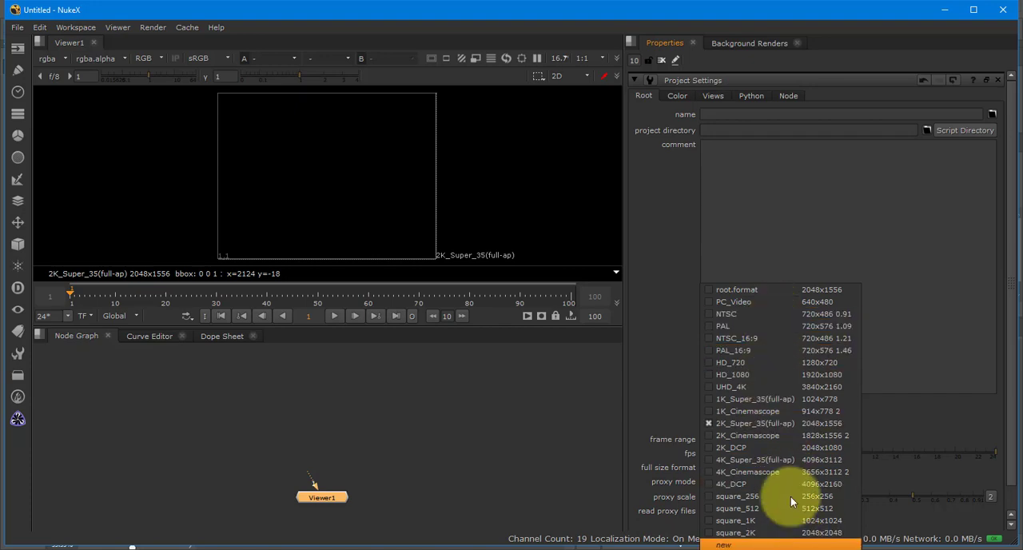
pyautogui.click(807, 374)
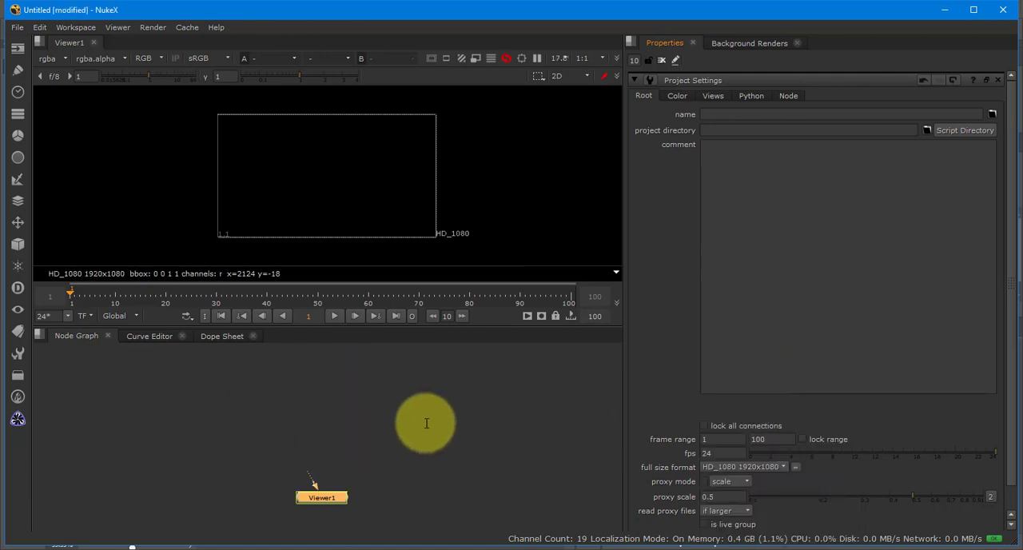
# - Switch to File Explorer, browse to the images folder of the SimpleProp project inside the 2520 folder, and locate the PropBeforePhotoshop.exr render
pyautogui.click(112, 543)
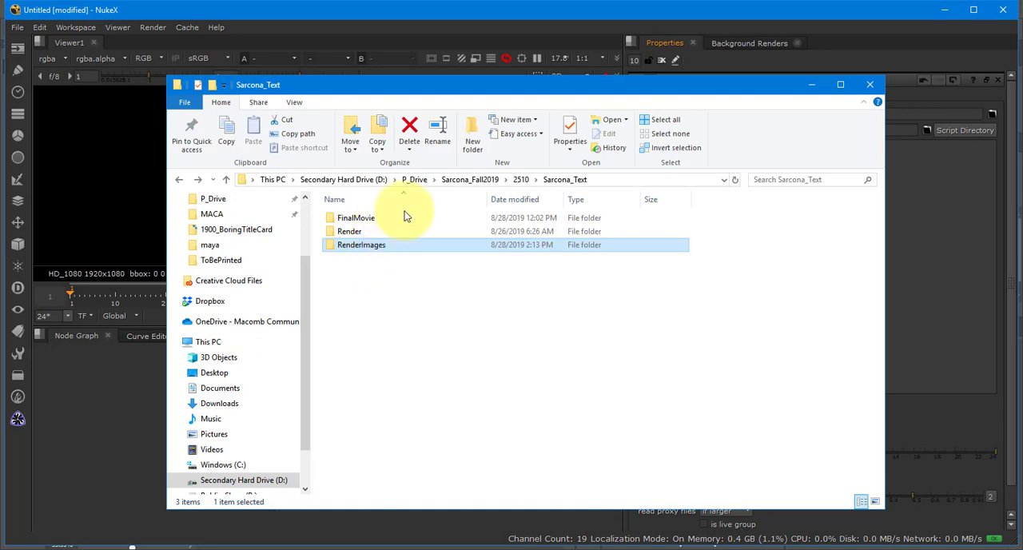
pyautogui.click(464, 180)
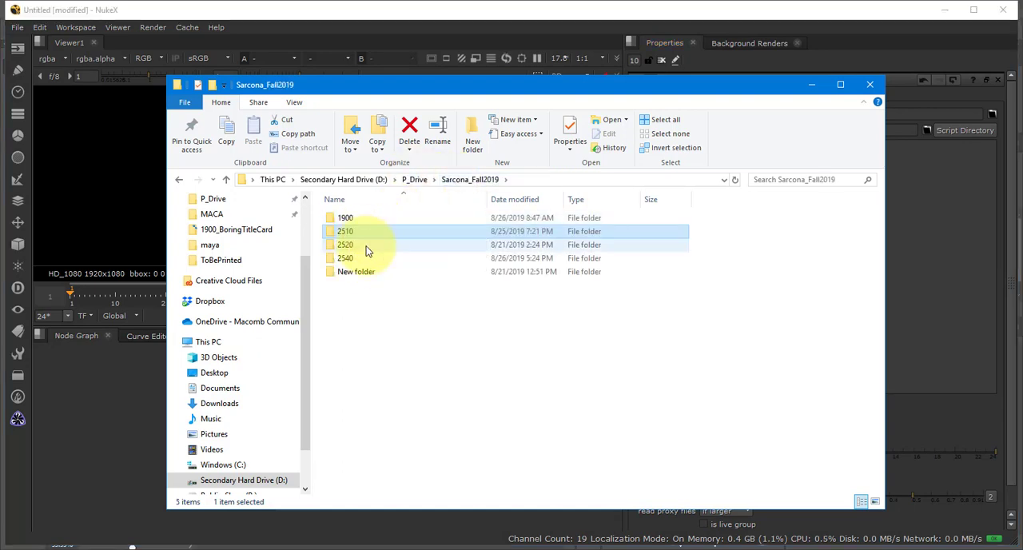
pyautogui.doubleClick(366, 245)
pyautogui.doubleClick(373, 233)
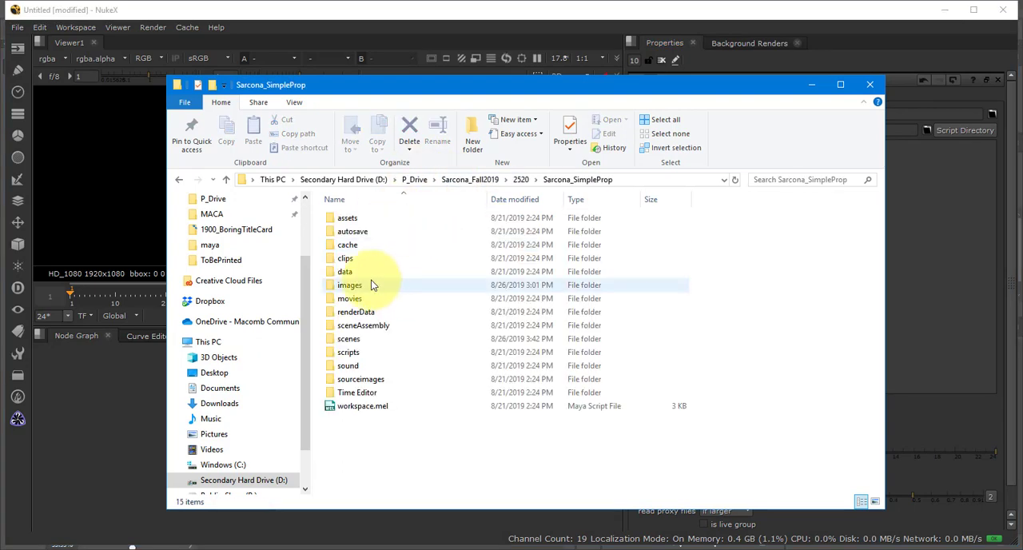
pyautogui.doubleClick(365, 284)
pyautogui.click(442, 232)
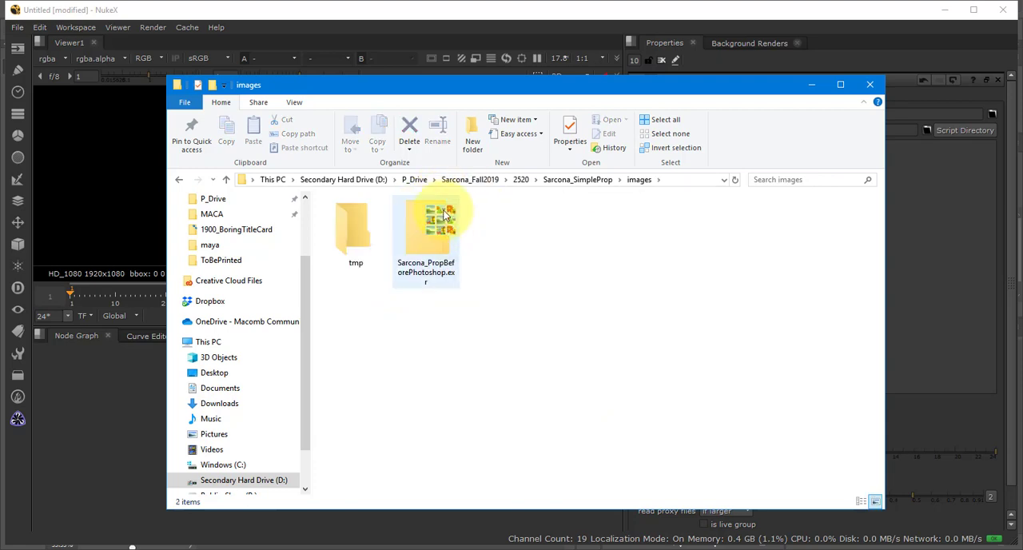
pyautogui.moveTo(87, 416); pyautogui.dragTo(320, 387)
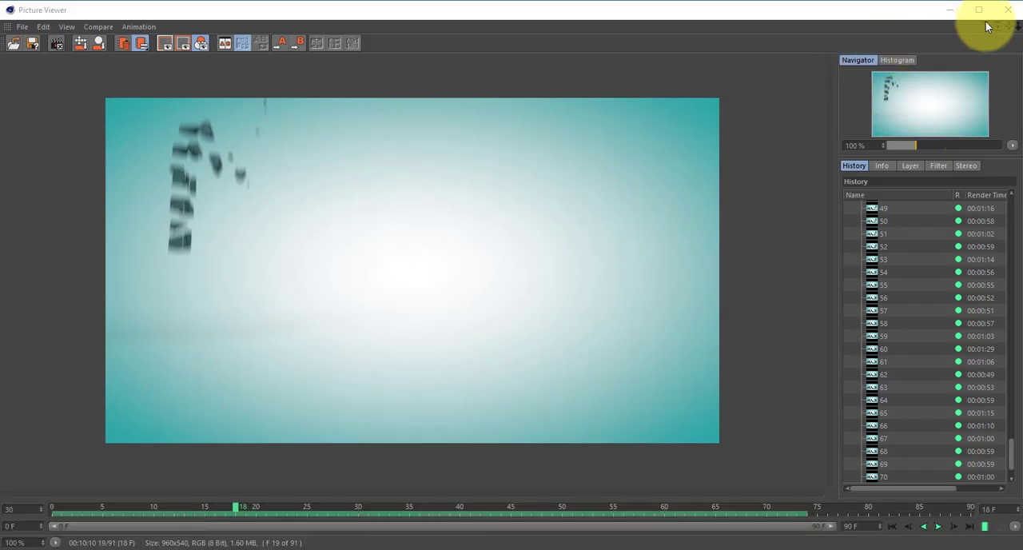
pyautogui.click(1004, 16)
pyautogui.click(534, 326)
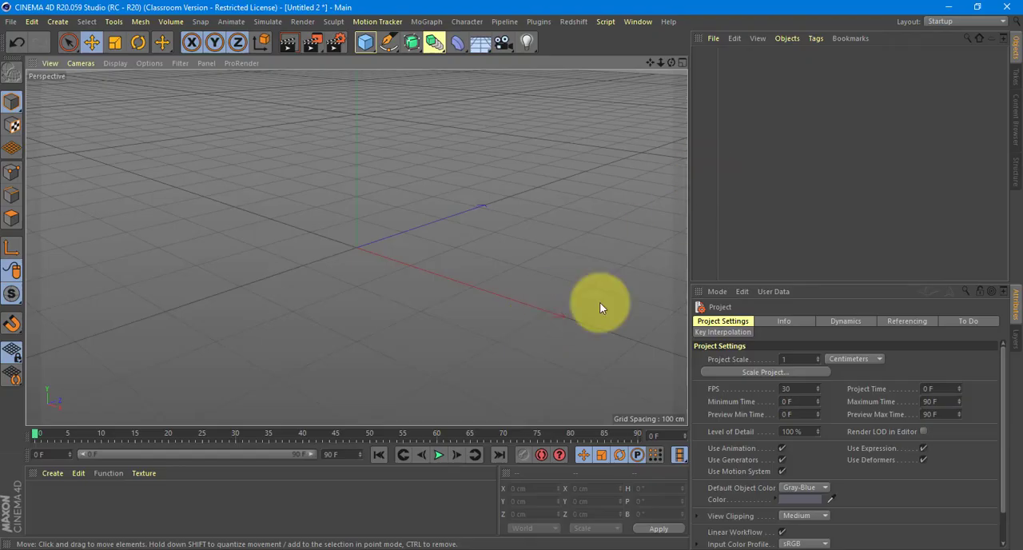
pyautogui.hotkey('alt', 'Tab')
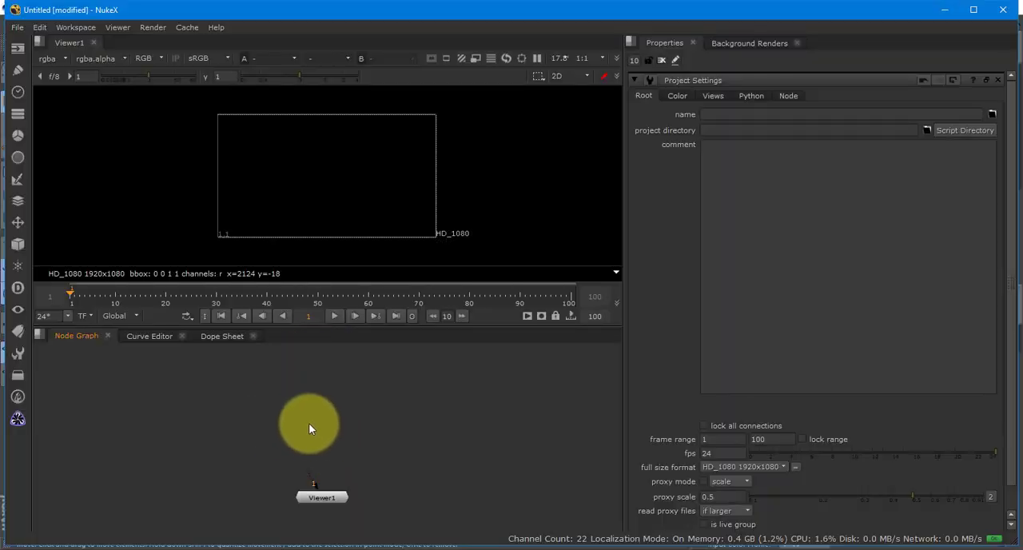
# - Bring the PropBeforePhotoshop.exr render from File Explorer into the Nuke node graph as a Read node above the viewer
pyautogui.hotkey('alt', 'Tab')
pyautogui.hotkey('alt', 'Tab')
pyautogui.moveTo(432, 244); pyautogui.dragTo(323, 395)
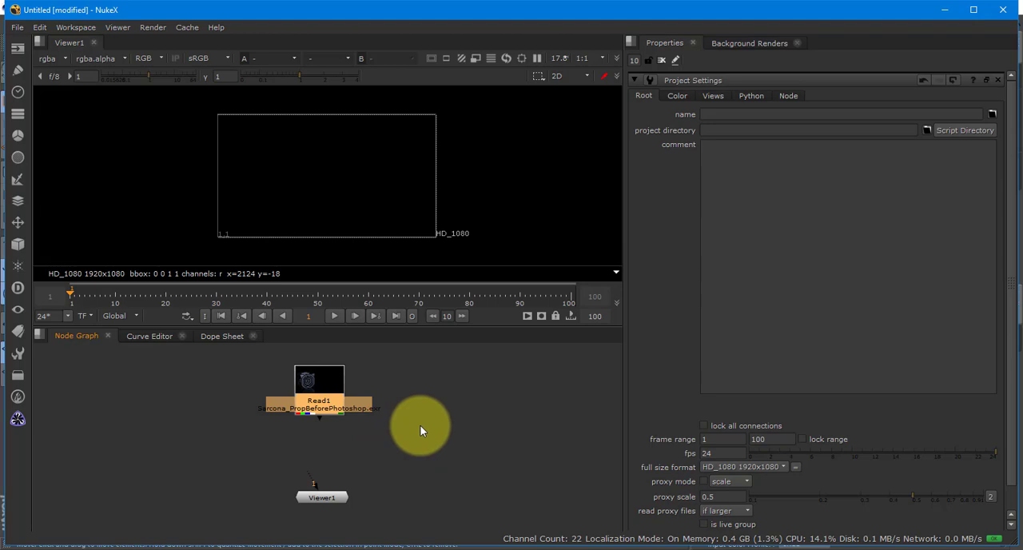
# - Open the Read file browser on the images folder and close it
pyautogui.press('r')
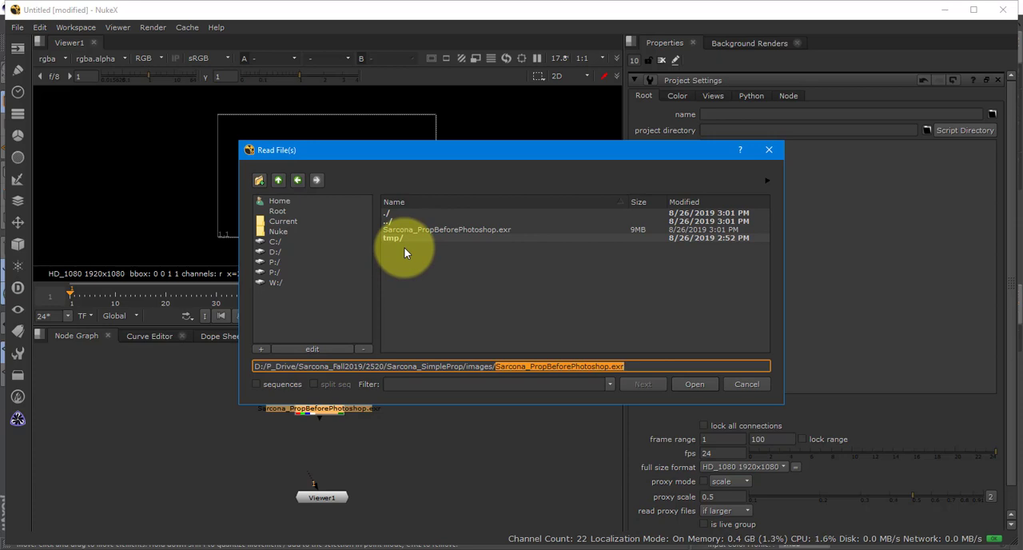
pyautogui.press('Return')
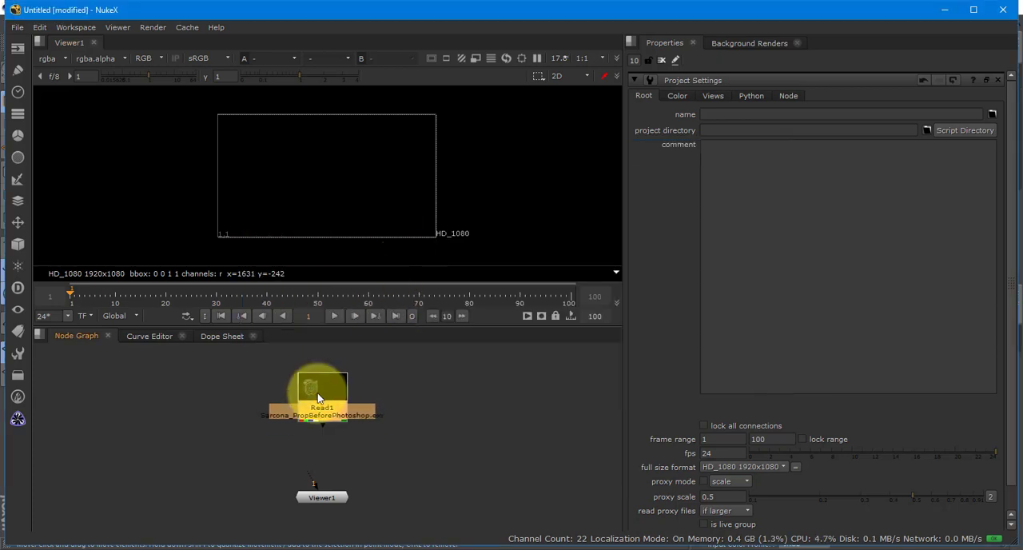
# - Connect the Read1 node to the viewer's first input and line the Read1 and Viewer1 nodes up vertically
pyautogui.moveTo(318, 394); pyautogui.dragTo(323, 389)
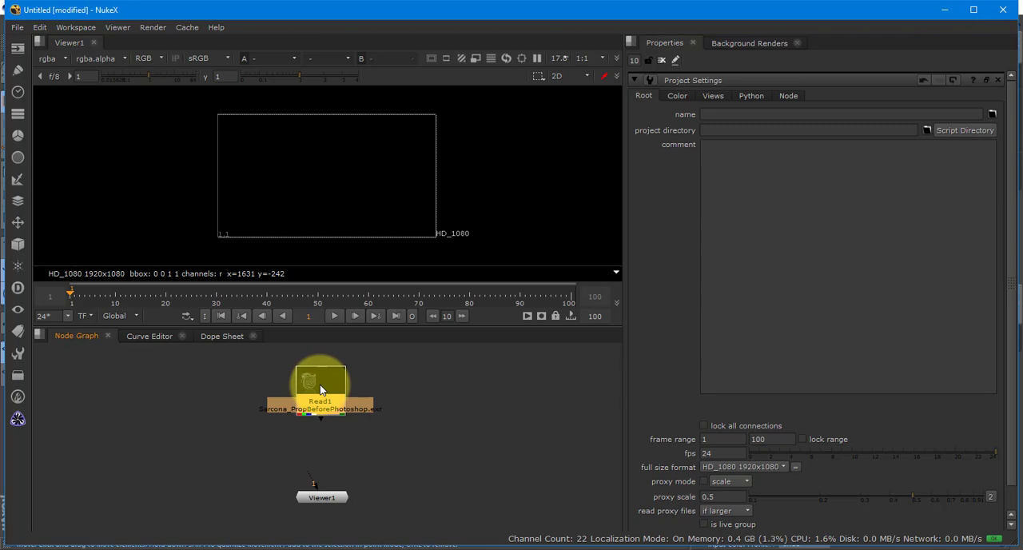
pyautogui.click(320, 493)
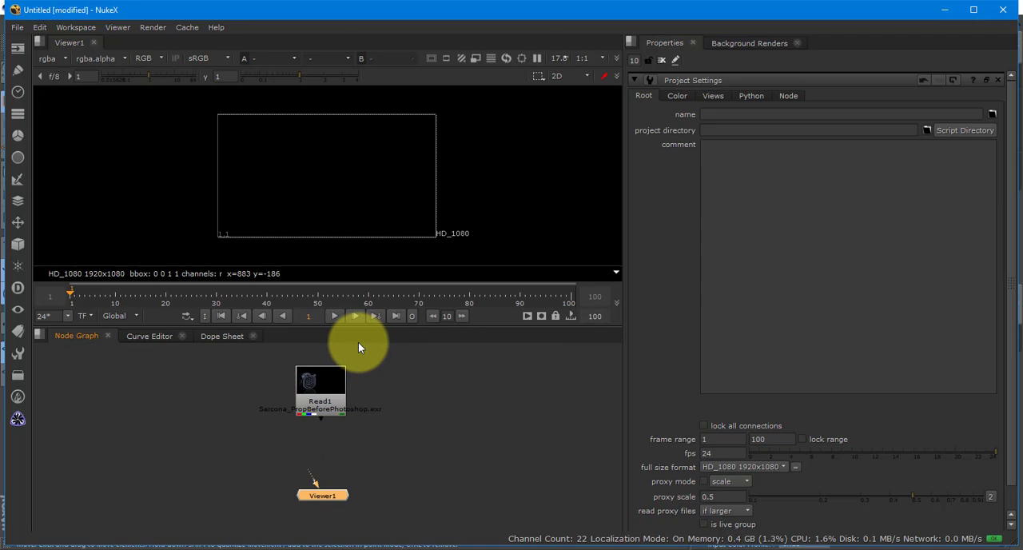
pyautogui.moveTo(324, 393); pyautogui.dragTo(317, 395)
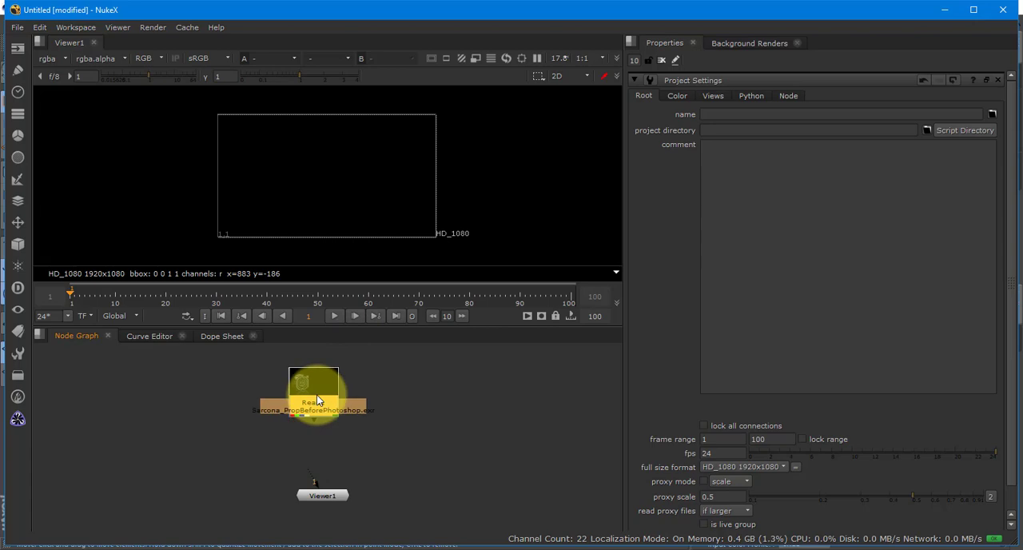
pyautogui.press('1')
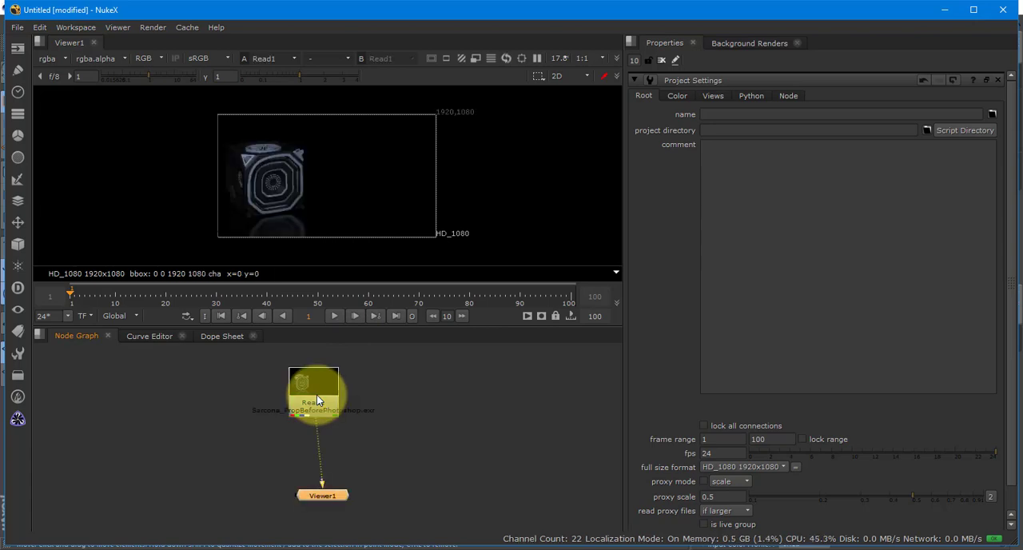
pyautogui.moveTo(314, 391); pyautogui.dragTo(328, 393)
pyautogui.click(324, 498)
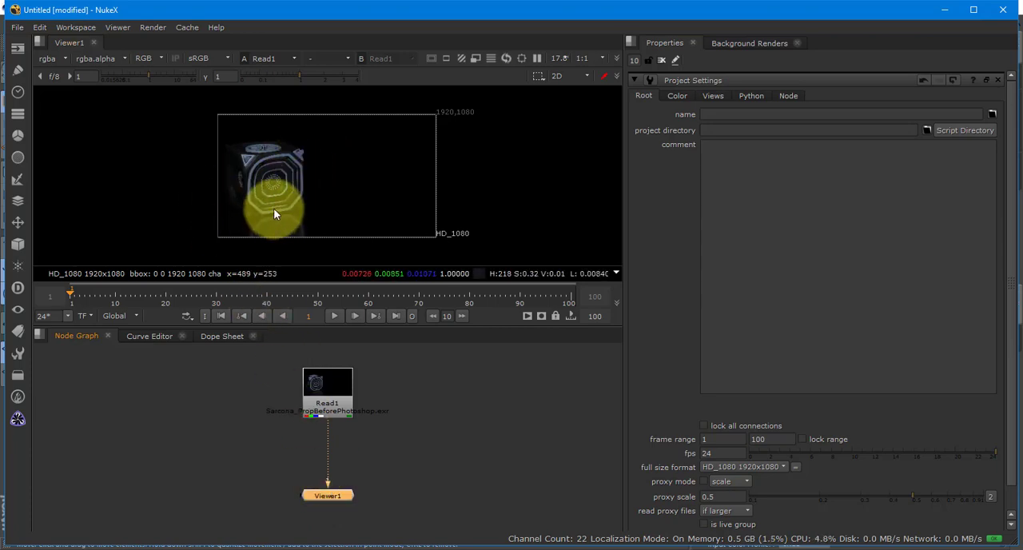
pyautogui.click(310, 390)
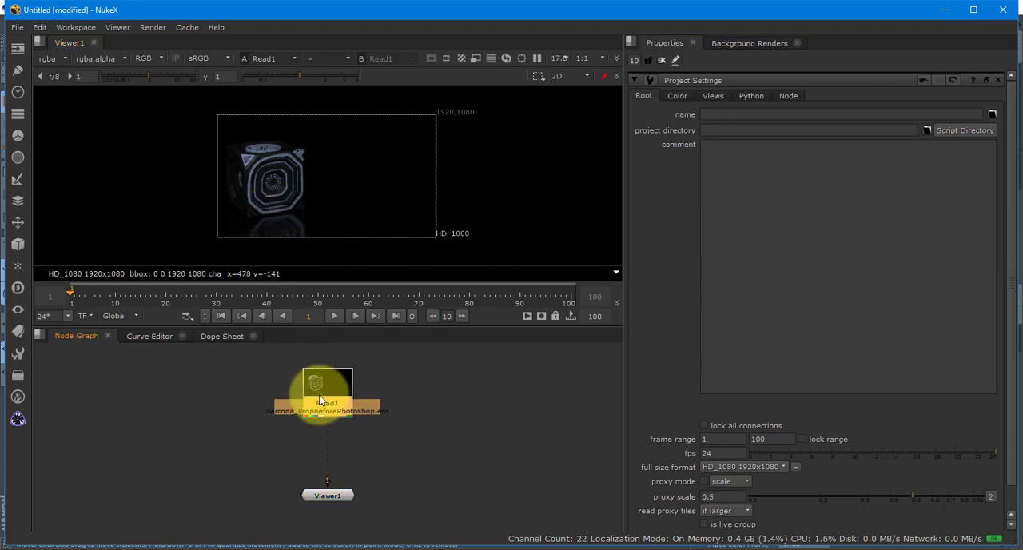
pyautogui.click(329, 496)
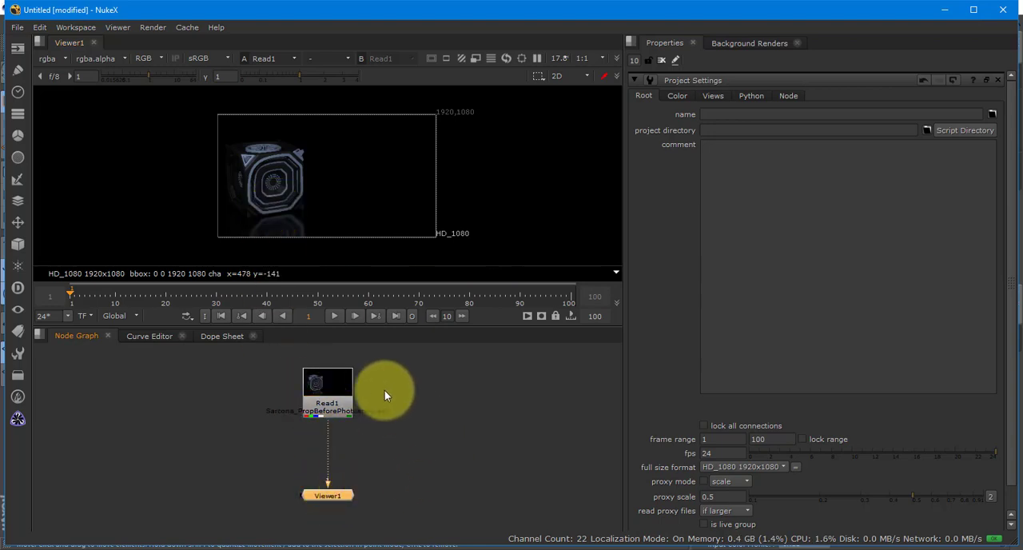
# - Nudge the Read1 node up, view the render's alpha and AO layers in the viewer, and set the display to rgb
pyautogui.click(325, 401)
pyautogui.moveTo(326, 401); pyautogui.dragTo(325, 392)
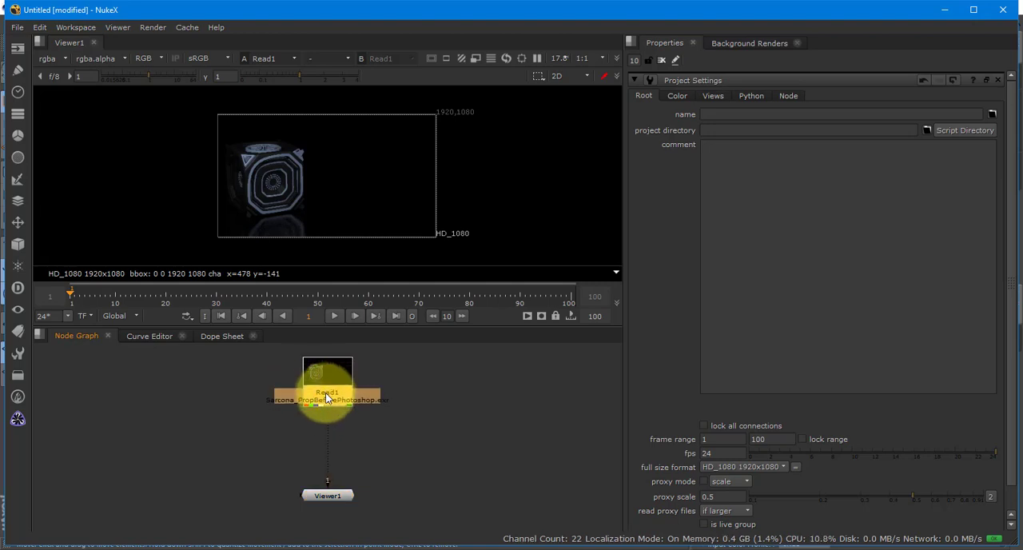
pyautogui.click(55, 58)
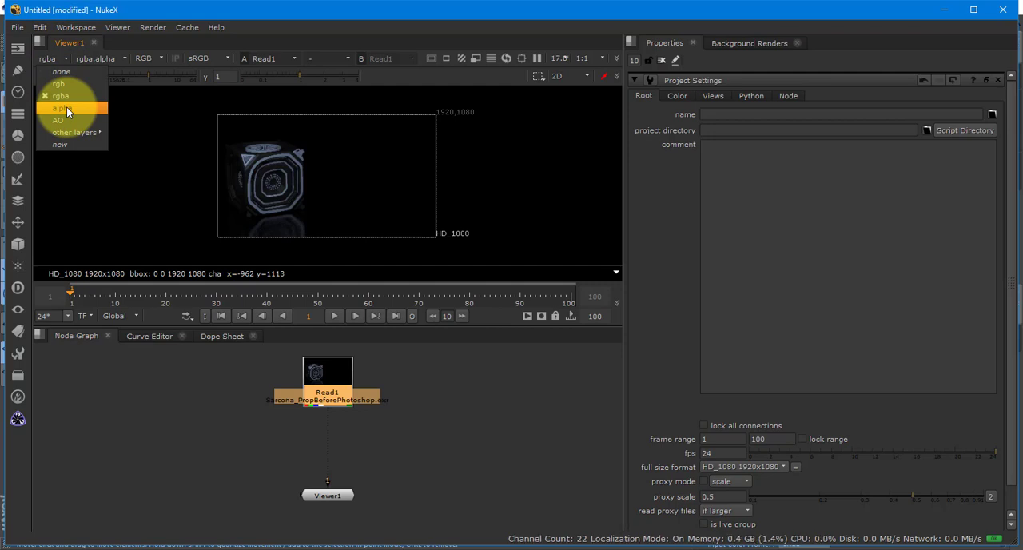
pyautogui.click(66, 107)
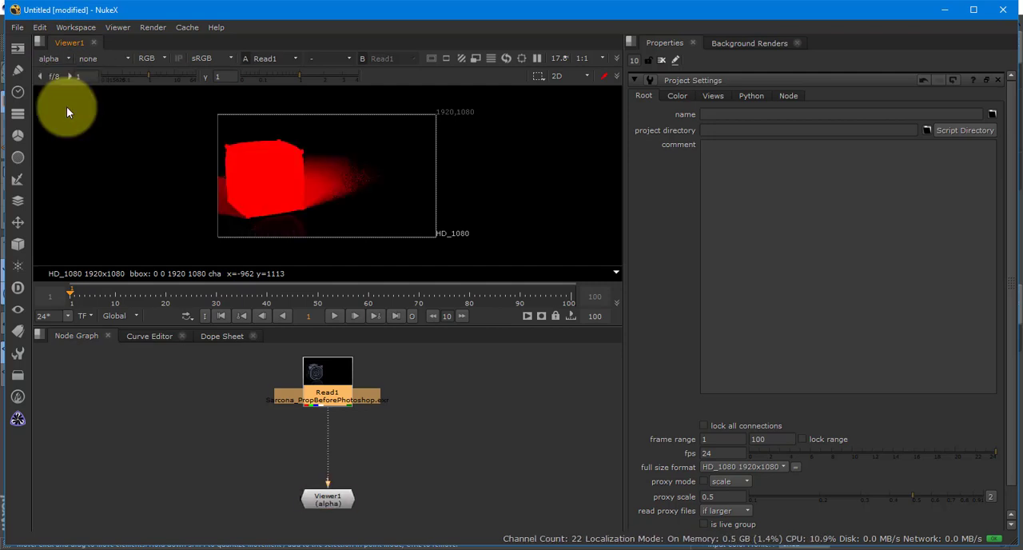
pyautogui.click(52, 58)
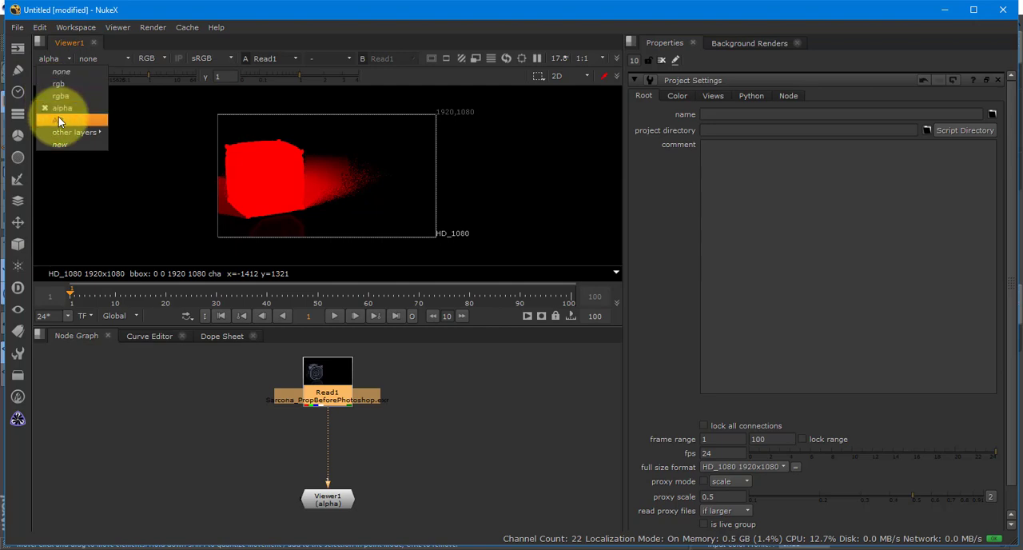
pyautogui.click(58, 119)
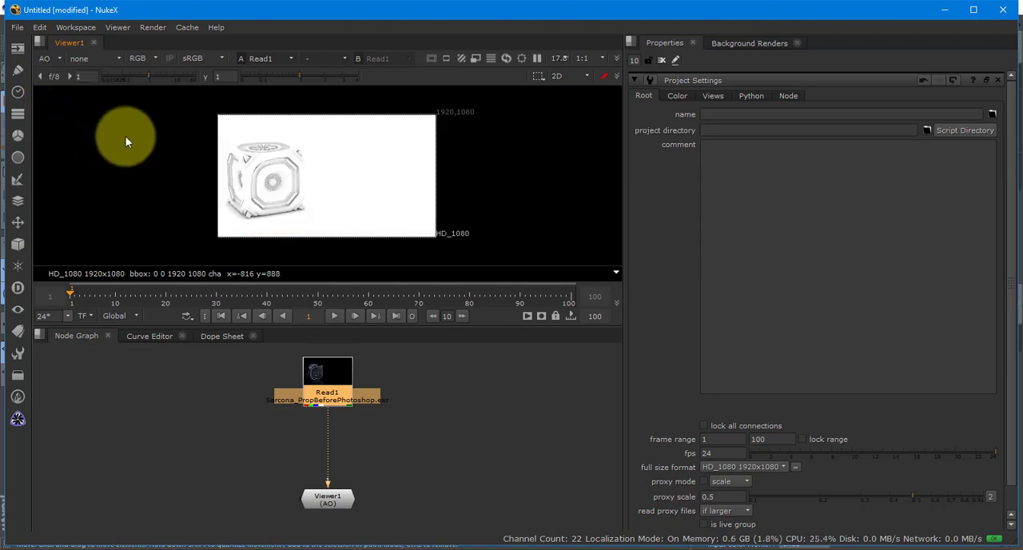
pyautogui.click(48, 58)
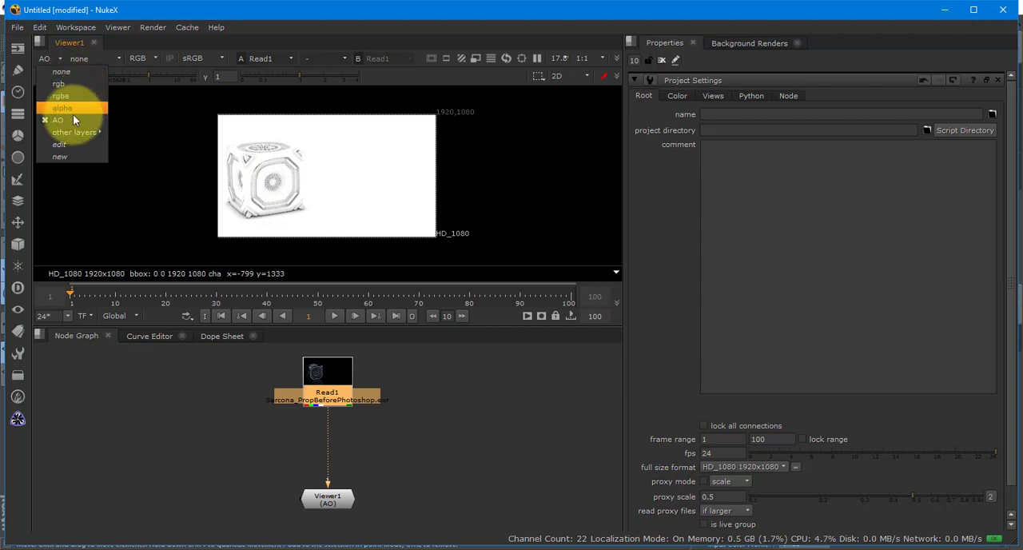
pyautogui.click(74, 84)
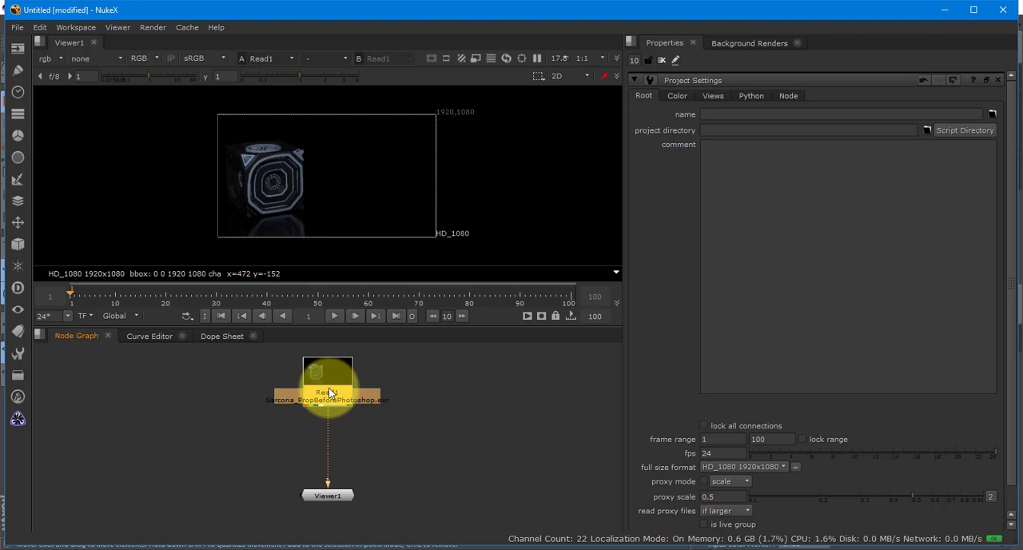
# - Switch to Photoshop, review the AO.RGB and RGBA layers of the canister composite, and return to Nuke
pyautogui.hotkey('alt', 'Tab')
pyautogui.hotkey('alt', 'Tab')
pyautogui.hotkey('alt', 'Tab')
pyautogui.hotkey('alt', 'Tab')
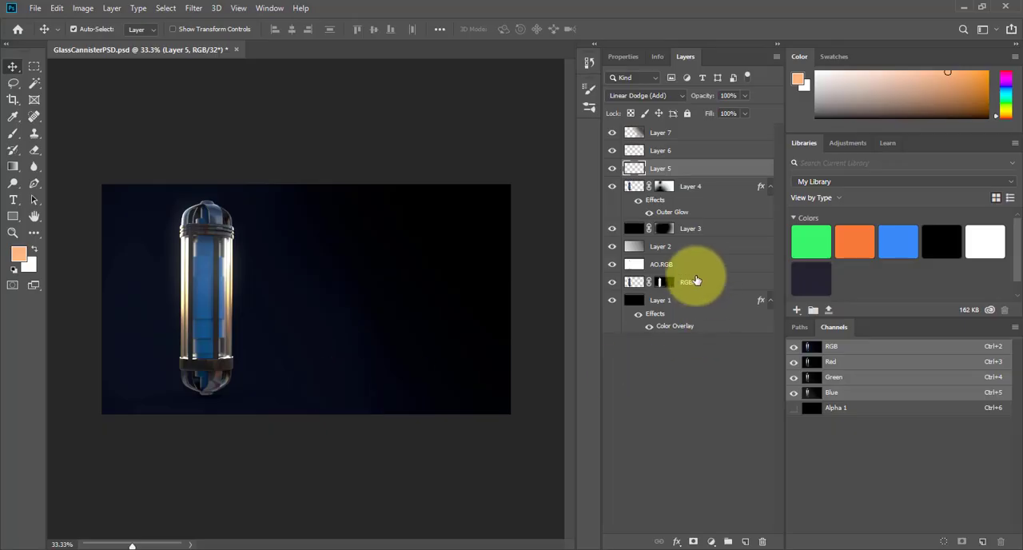
pyautogui.click(686, 265)
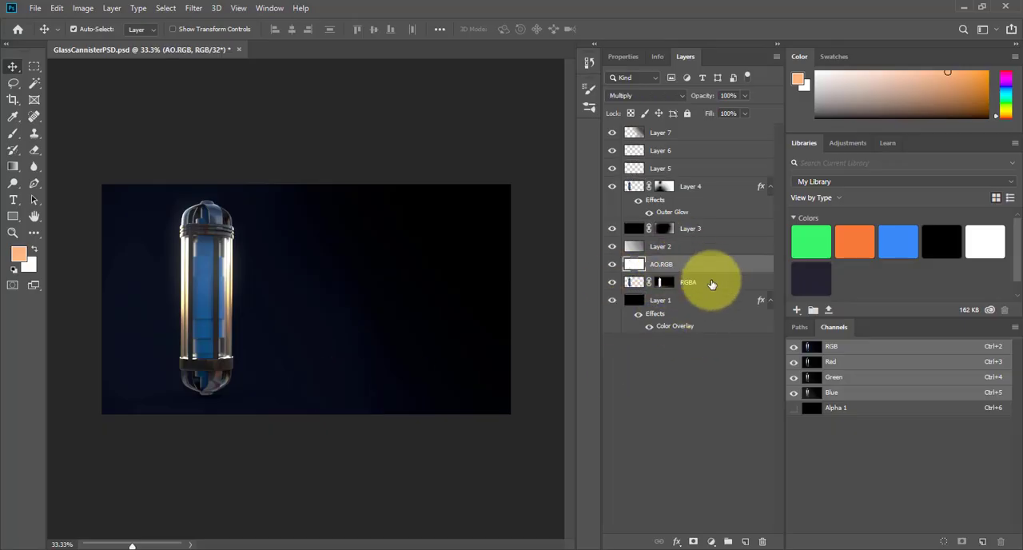
pyautogui.click(712, 283)
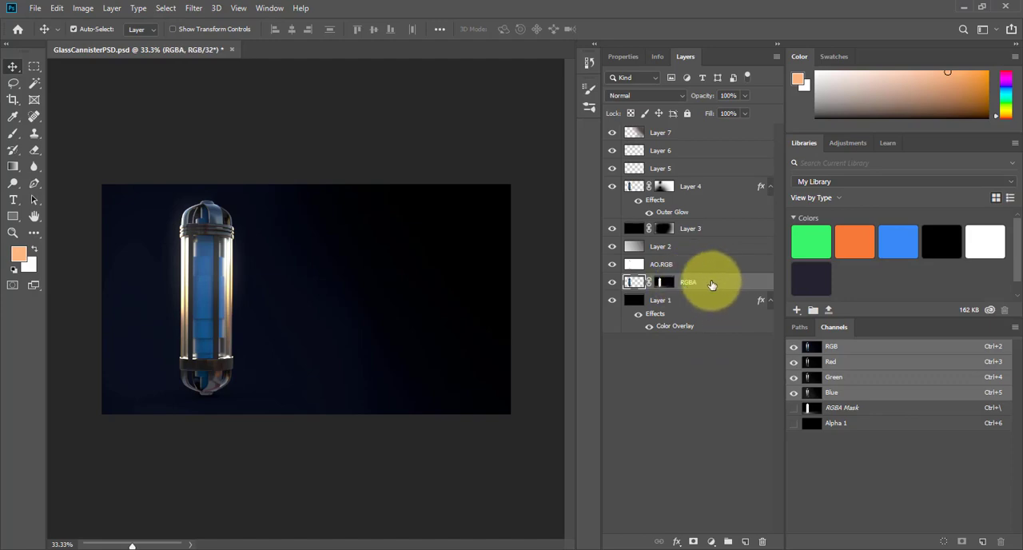
pyautogui.hotkey('alt', 'Tab')
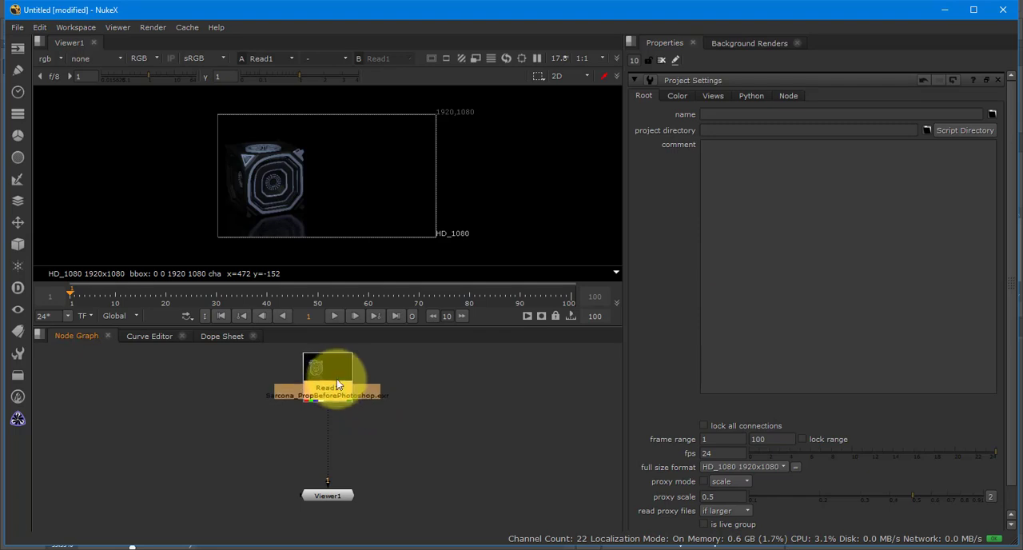
# - Insert a Shuffle node between Read1 and Viewer1 and set its first input layer to AO
pyautogui.press('Tab')
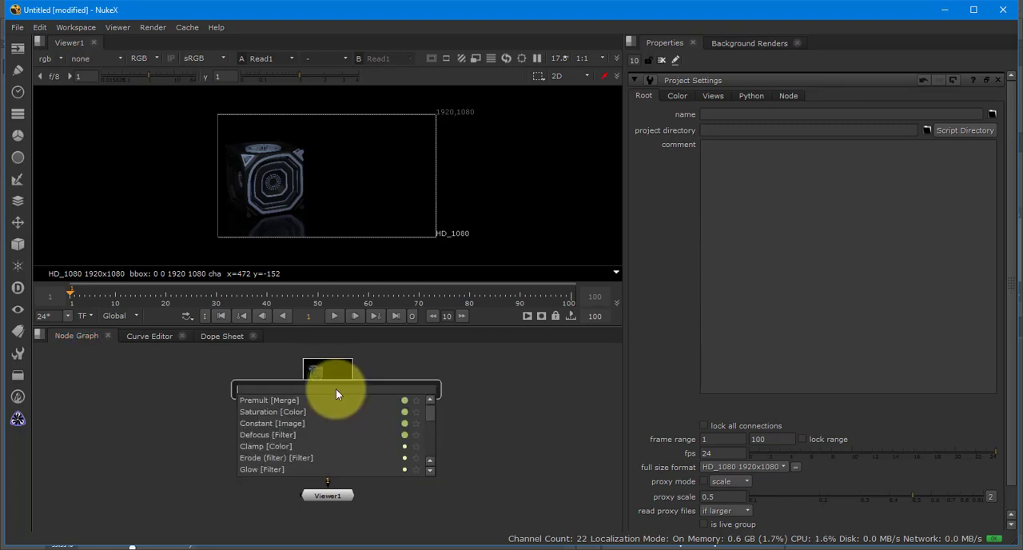
pyautogui.write('shuffl')
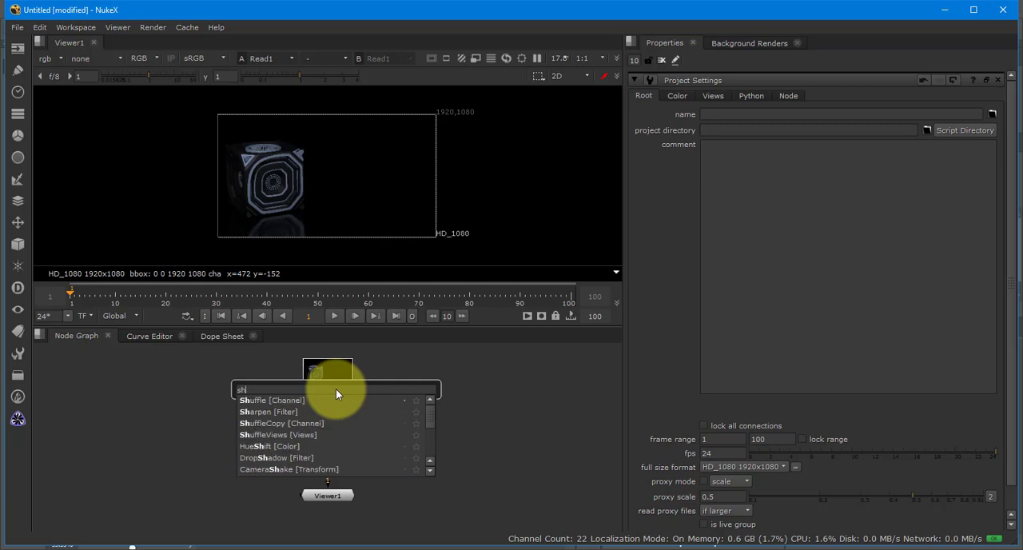
pyautogui.click(288, 403)
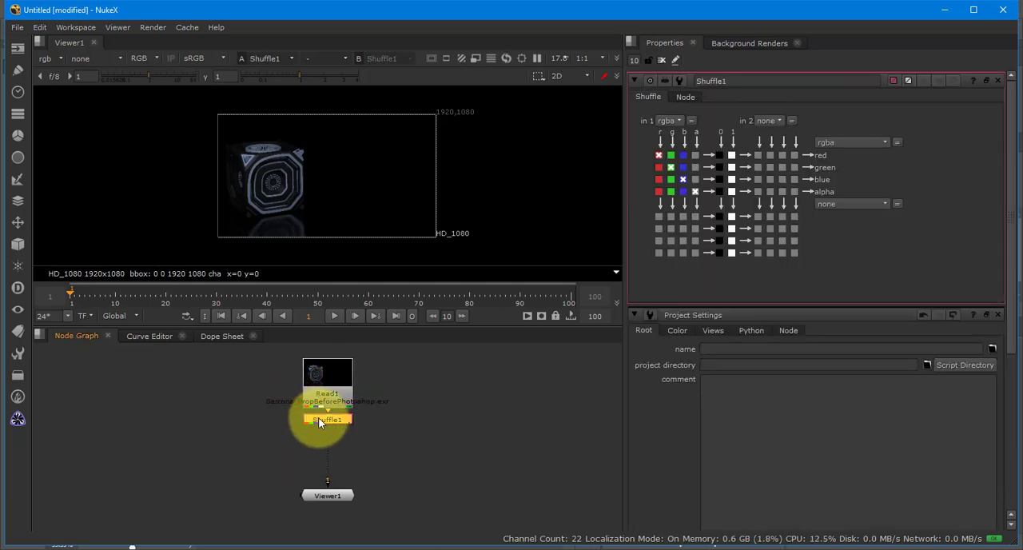
pyautogui.moveTo(318, 418); pyautogui.dragTo(323, 434)
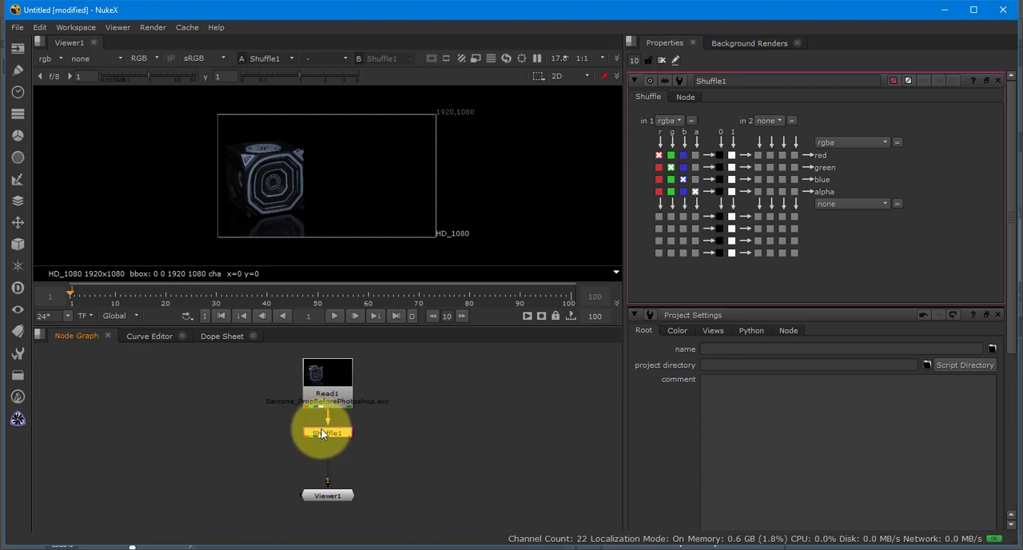
pyautogui.moveTo(337, 500)
pyautogui.mouseDown()
pyautogui.moveTo(455, 445)
pyautogui.moveTo(372, 495)
pyautogui.moveTo(304, 488)
pyautogui.moveTo(329, 482)
pyautogui.mouseUp()
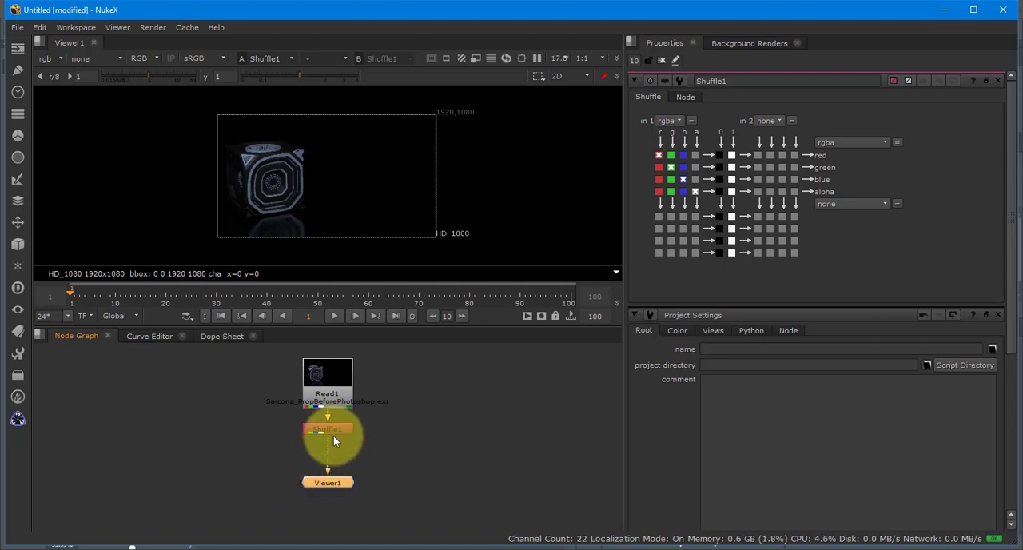
pyautogui.click(669, 116)
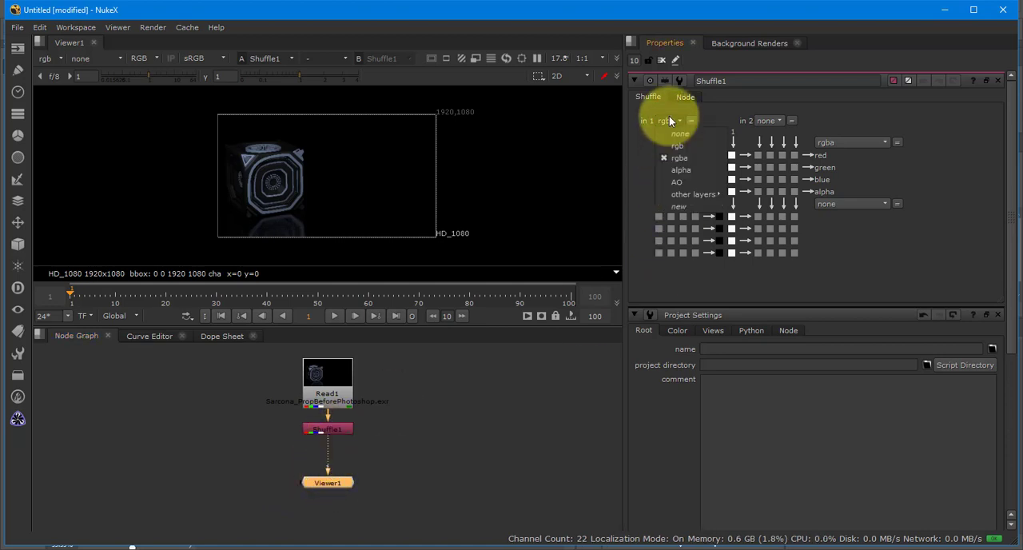
pyautogui.click(679, 182)
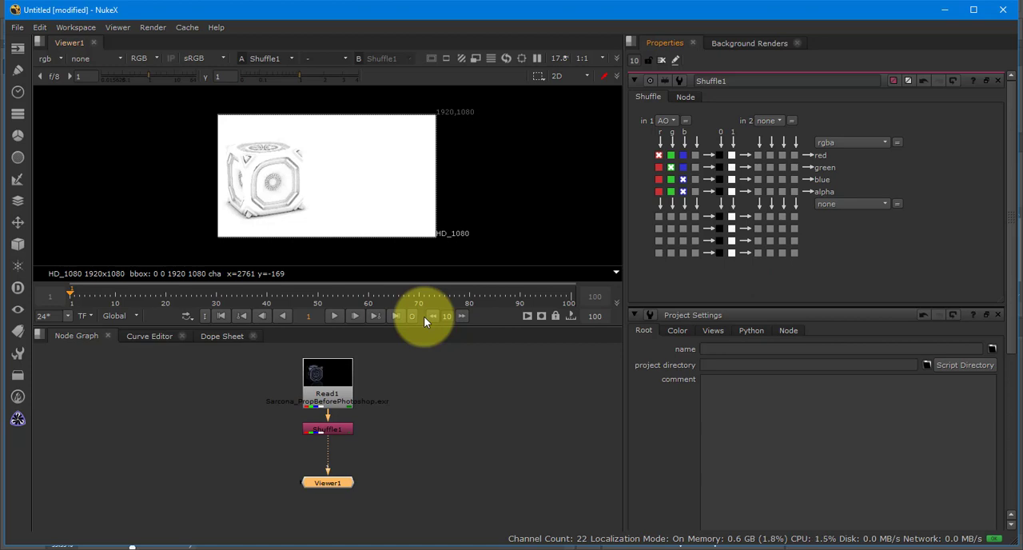
# - Move the Shuffle node out to the left of Read1, rename it AmbientOcclusion, and lower the Viewer1 node
pyautogui.moveTo(326, 432); pyautogui.dragTo(212, 426)
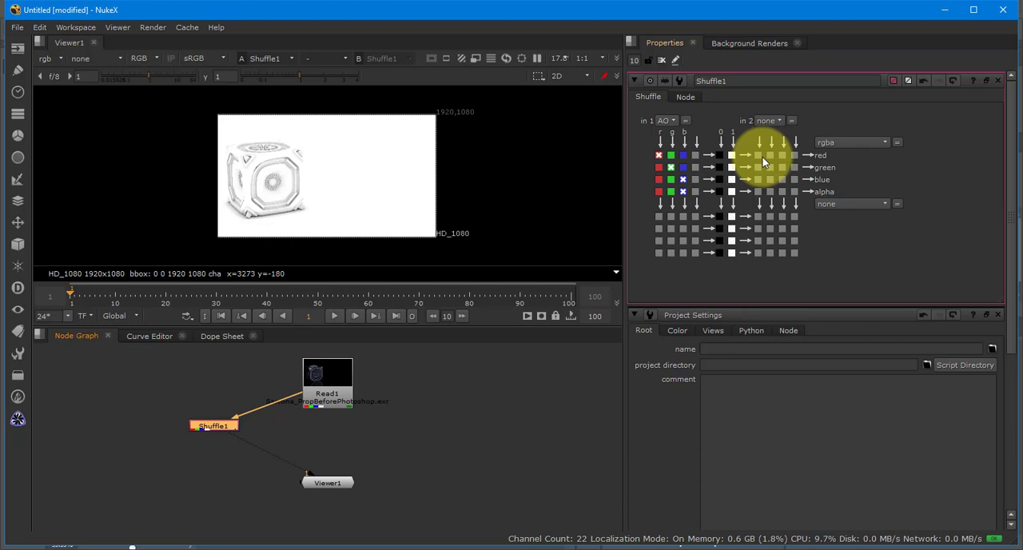
pyautogui.doubleClick(754, 81)
pyautogui.write('AmbientOcclusion')
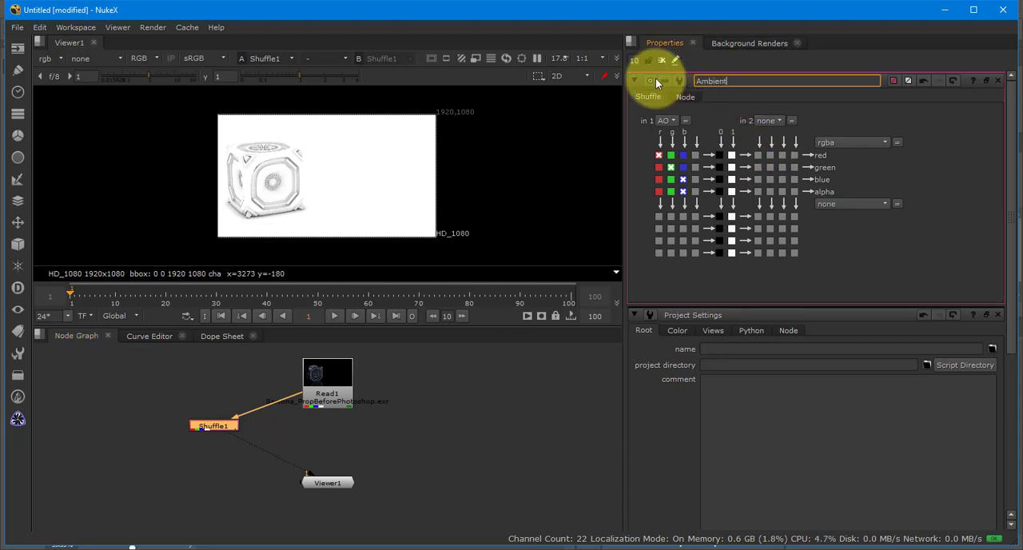
pyautogui.press('Return')
pyautogui.click(384, 436)
pyautogui.click(336, 483)
pyautogui.moveTo(335, 482); pyautogui.dragTo(336, 505)
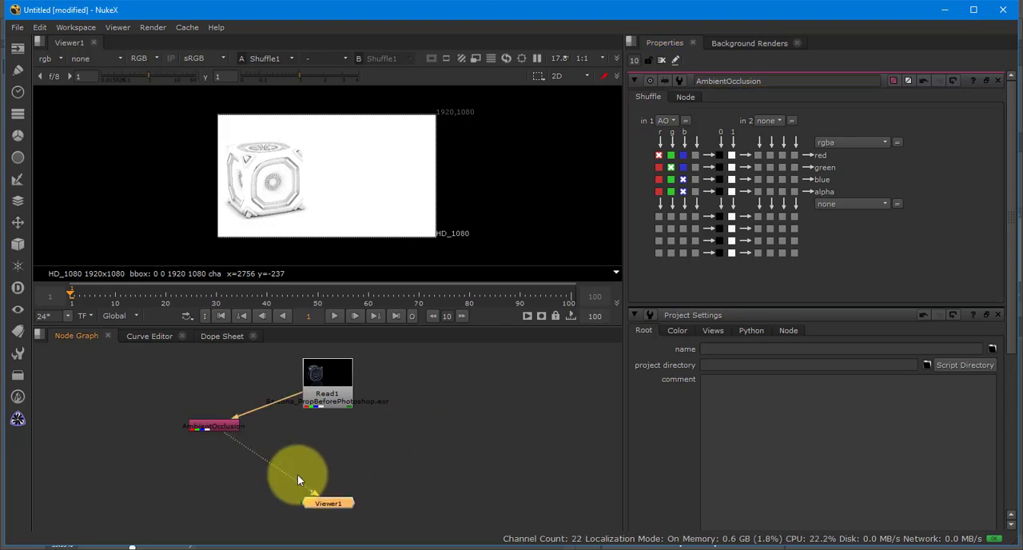
# - Switch to Photoshop and check the blend mode of the AO.RGB layer above the RGBA layer
pyautogui.hotkey('alt', 'Tab')
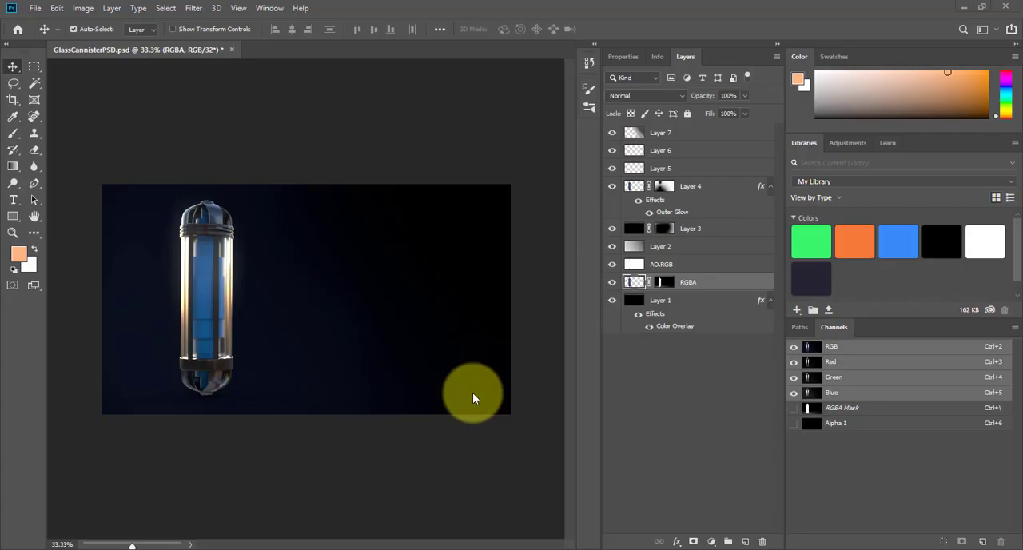
pyautogui.click(643, 264)
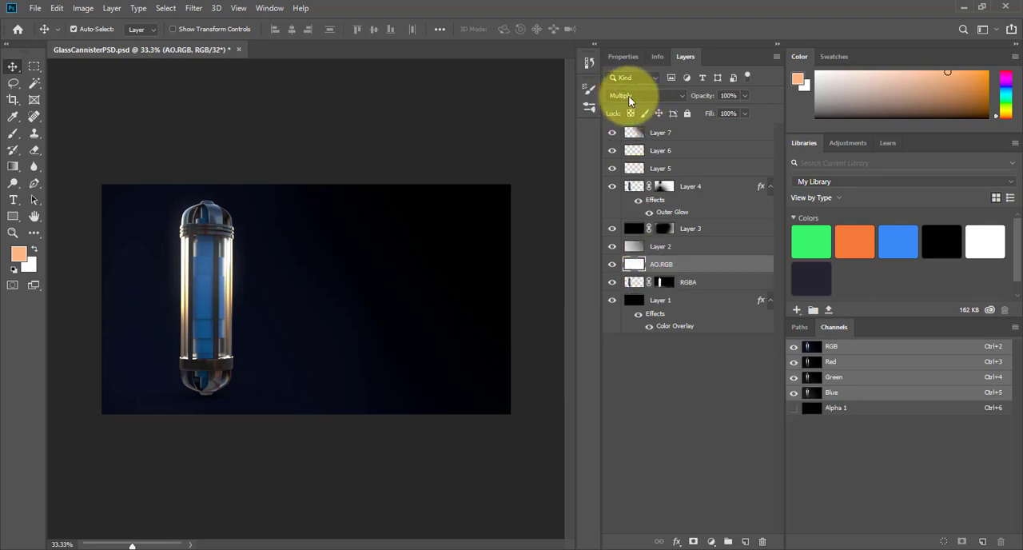
pyautogui.click(719, 285)
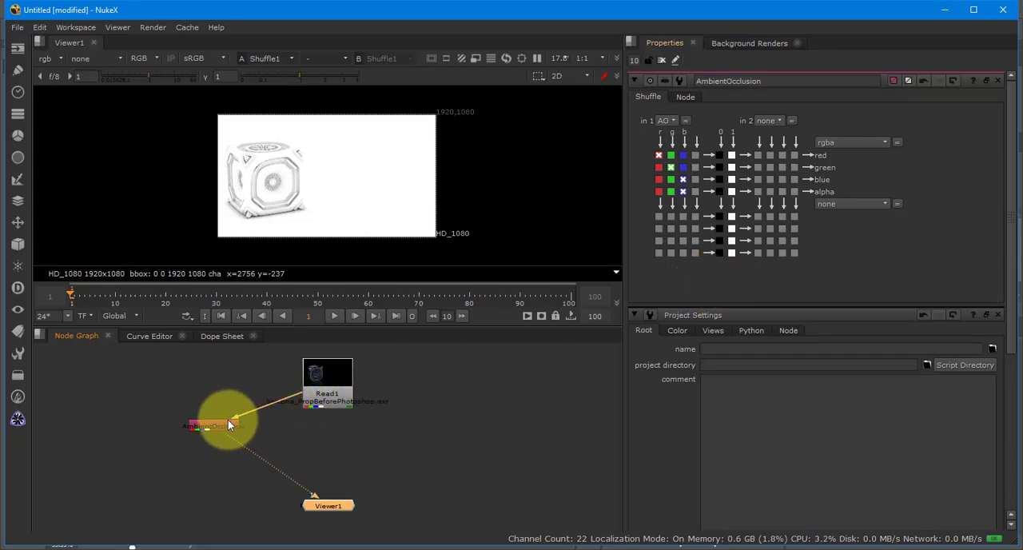
pyautogui.click(356, 442)
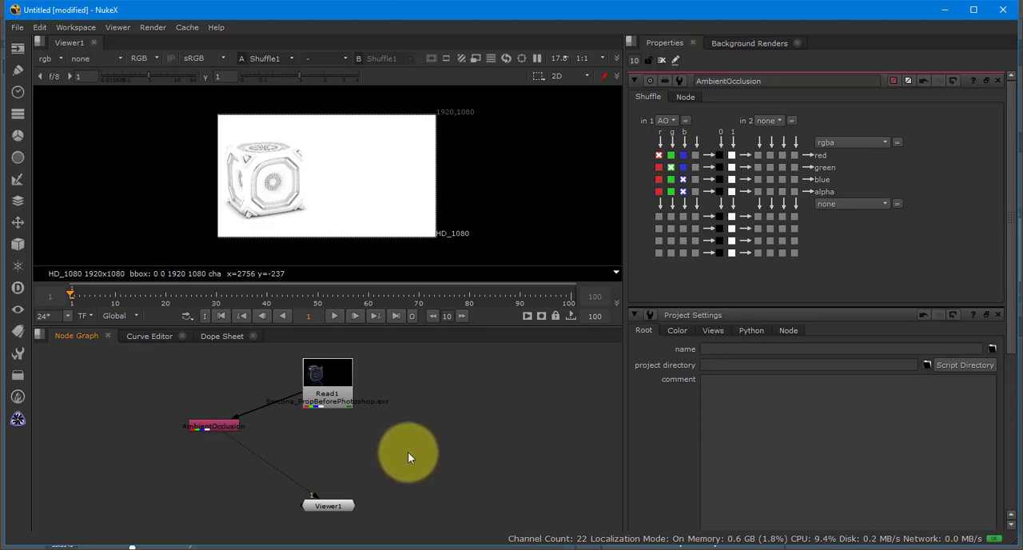
pyautogui.press('Tab')
pyautogui.write('mult')
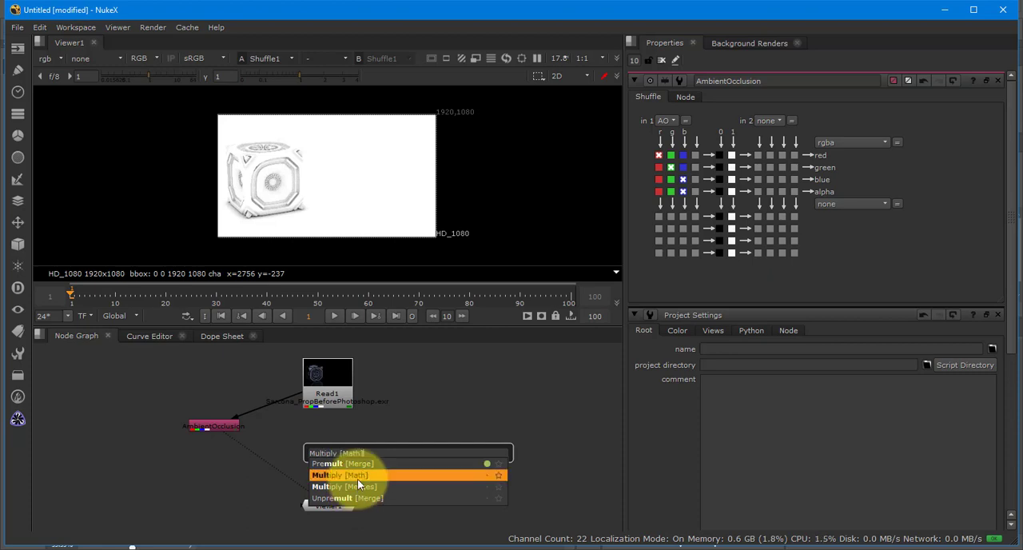
pyautogui.click(357, 477)
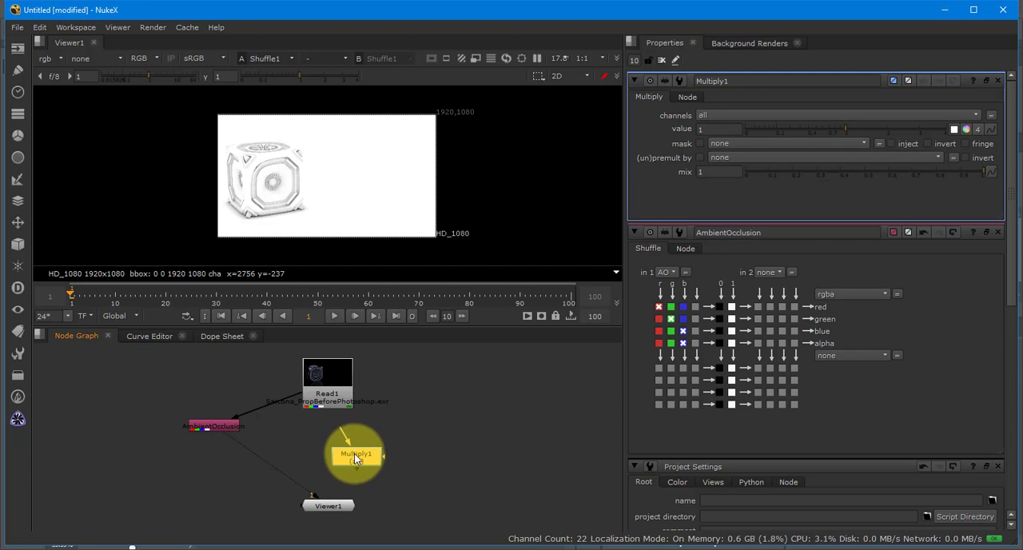
pyautogui.press('Delete')
pyautogui.rightClick(354, 454)
pyautogui.click(334, 454)
# - Add a Multiply node from the Merges category to the node graph, between Read1 and Viewer1
pyautogui.press('Tab')
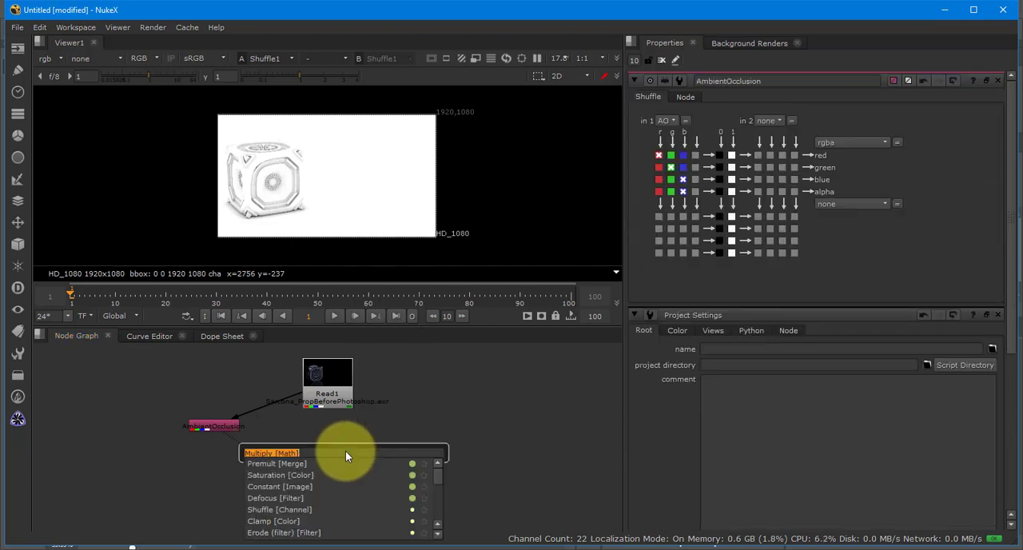
pyautogui.write('multi')
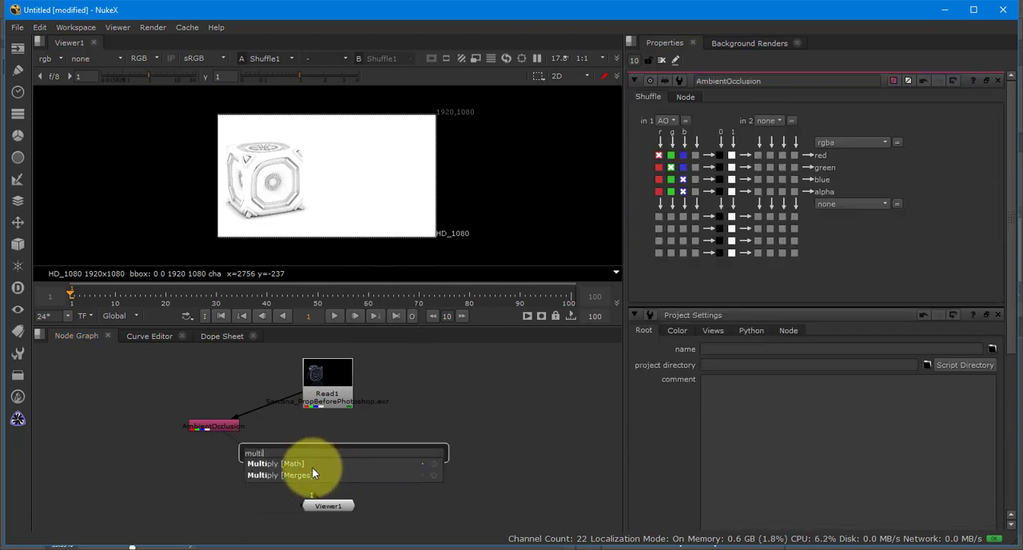
pyautogui.click(311, 474)
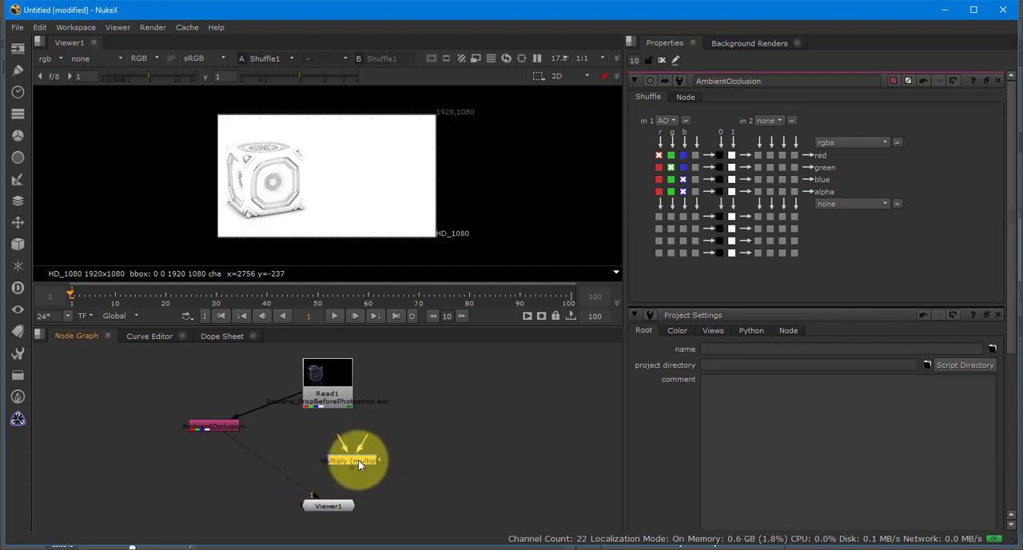
pyautogui.scroll(1, 359, 462)
pyautogui.moveTo(336, 428); pyautogui.dragTo(412, 425)
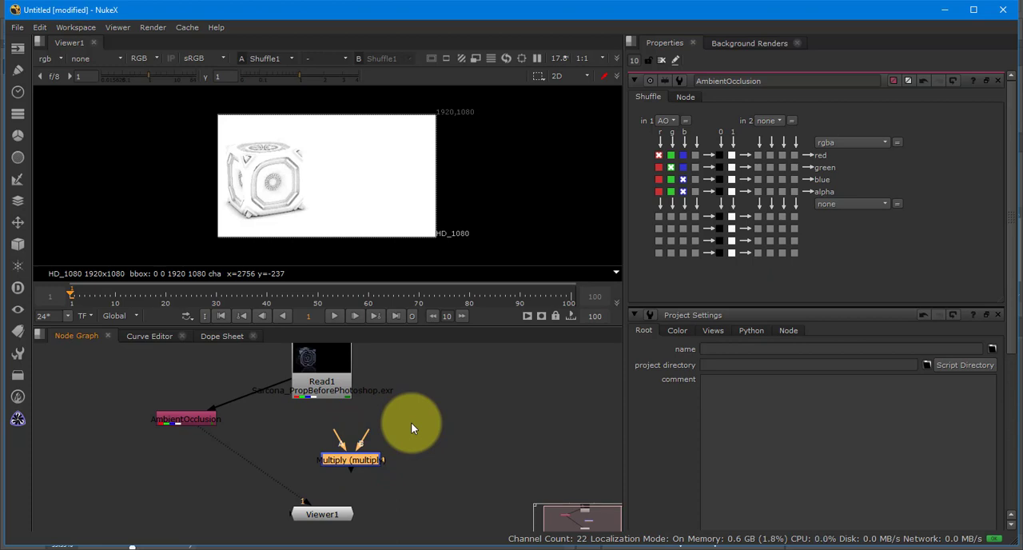
# - Connect the Multiply merge's A input to AmbientOcclusion and its B input to Read1, and place it beneath Read1
pyautogui.moveTo(343, 434); pyautogui.dragTo(192, 416)
pyautogui.moveTo(372, 431); pyautogui.dragTo(329, 384)
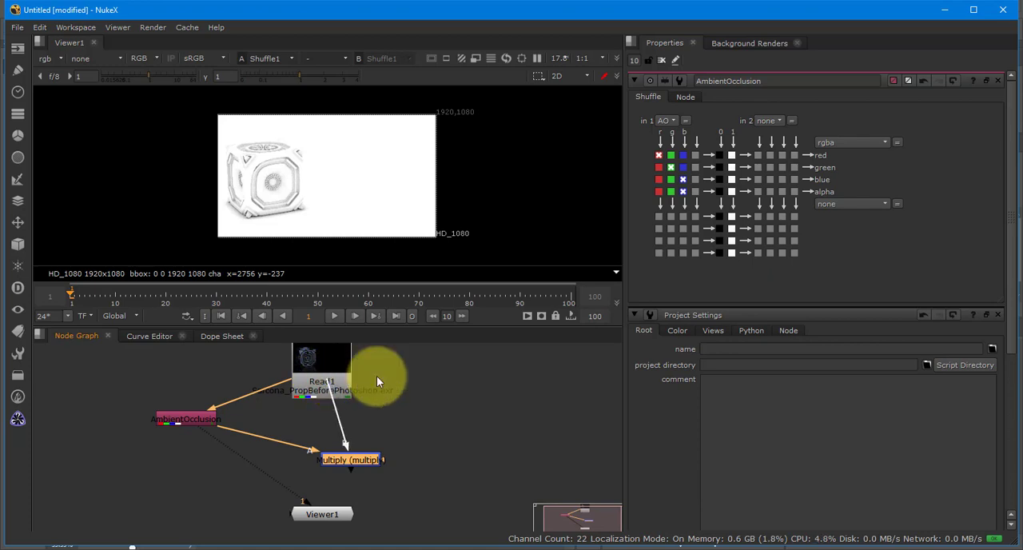
pyautogui.moveTo(356, 460); pyautogui.dragTo(321, 446)
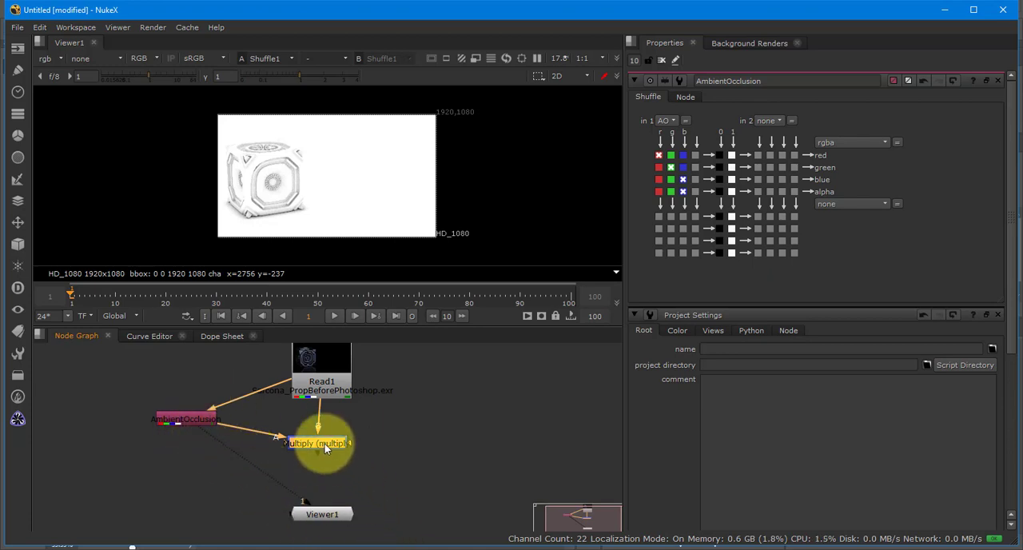
# - Connect the Multiply merge to the viewer's first input and align Read1 directly above the merge
pyautogui.press('1')
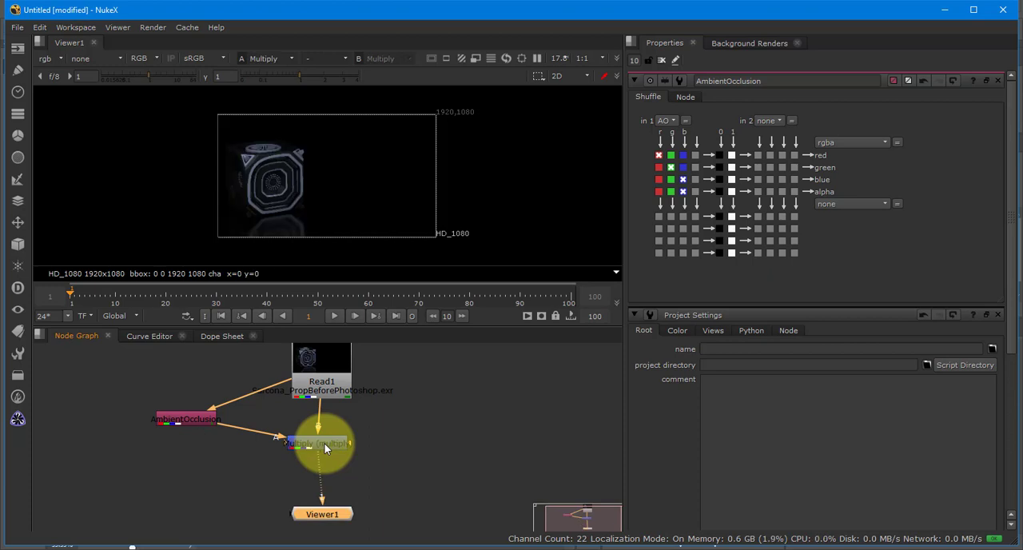
pyautogui.moveTo(305, 380)
pyautogui.mouseDown()
pyautogui.moveTo(270, 373)
pyautogui.moveTo(324, 387)
pyautogui.mouseUp()
pyautogui.click(193, 422)
pyautogui.click(334, 443)
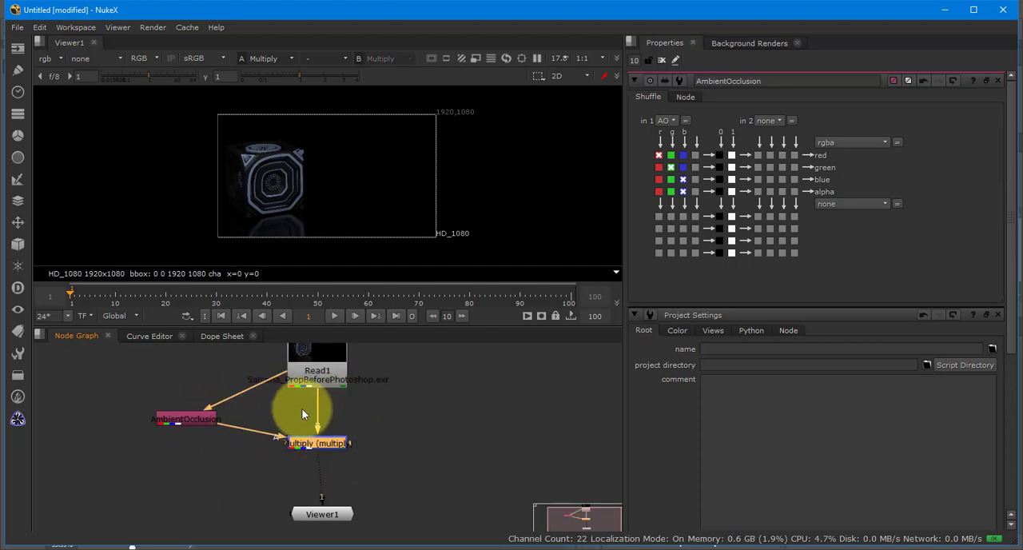
# - Toggle the Multiply merge off and on to compare the prop up close with and without ambient occlusion
pyautogui.press('d')
pyautogui.press('d')
pyautogui.press('d')
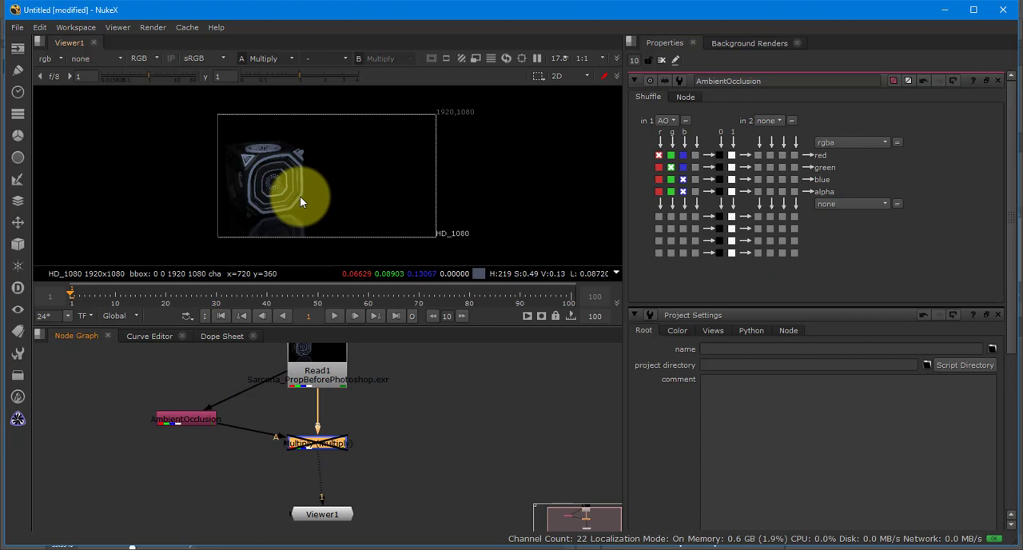
pyautogui.scroll(3, 259, 196)
pyautogui.scroll(3, 260, 194)
pyautogui.press('d')
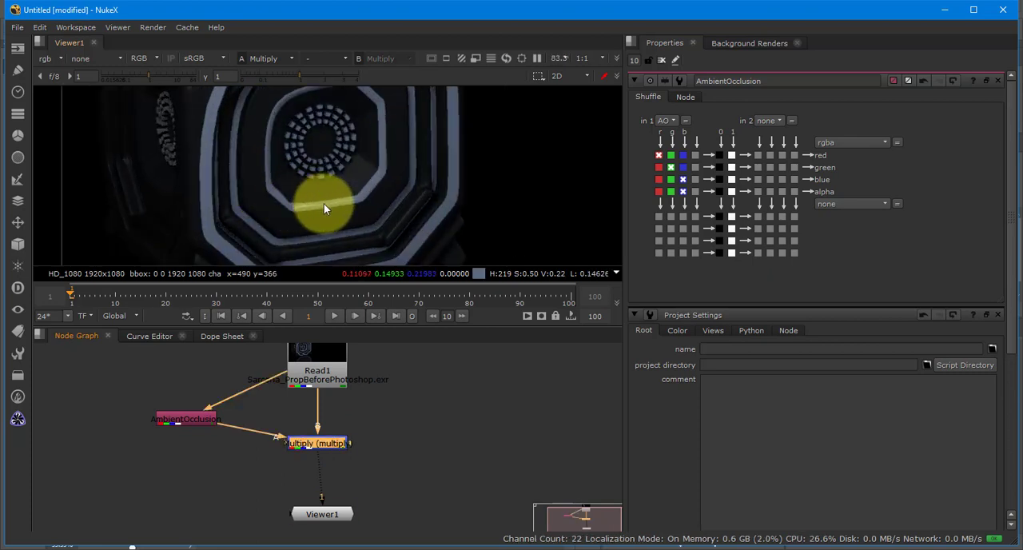
pyautogui.press('d')
pyautogui.press('d')
pyautogui.press('d')
pyautogui.press('d')
pyautogui.press('d')
pyautogui.press('d')
pyautogui.press('d')
pyautogui.press('d')
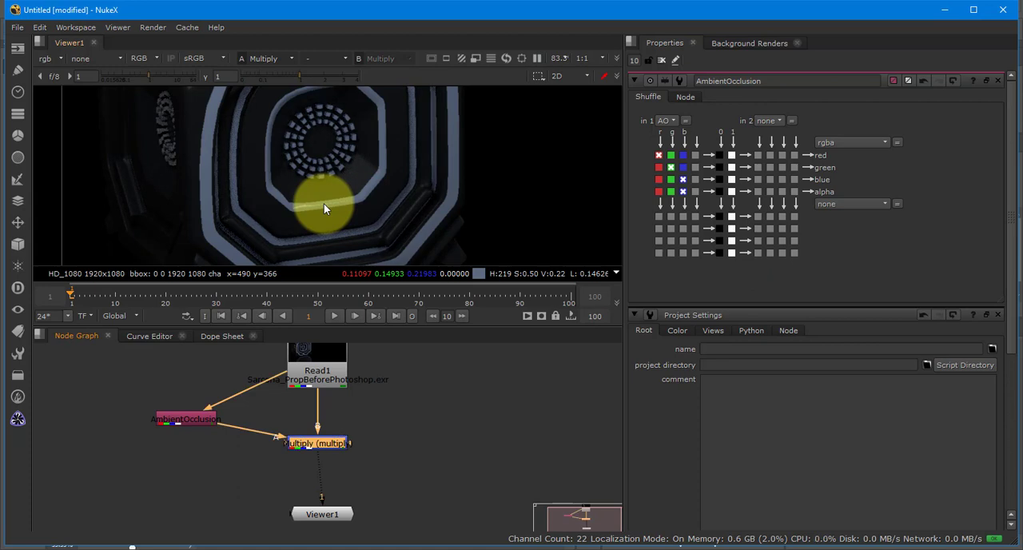
pyautogui.press('d')
pyautogui.press('d')
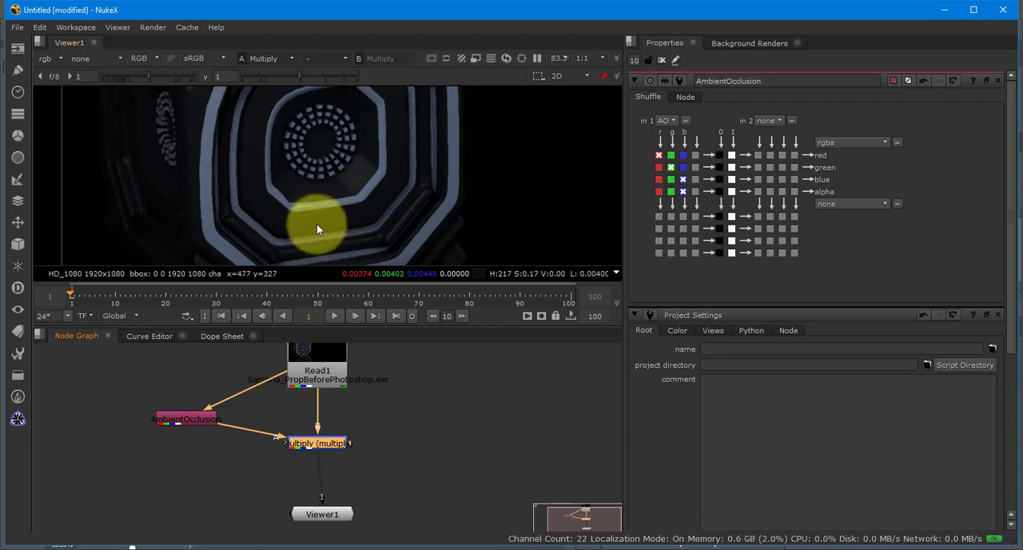
pyautogui.scroll(-8, 317, 224)
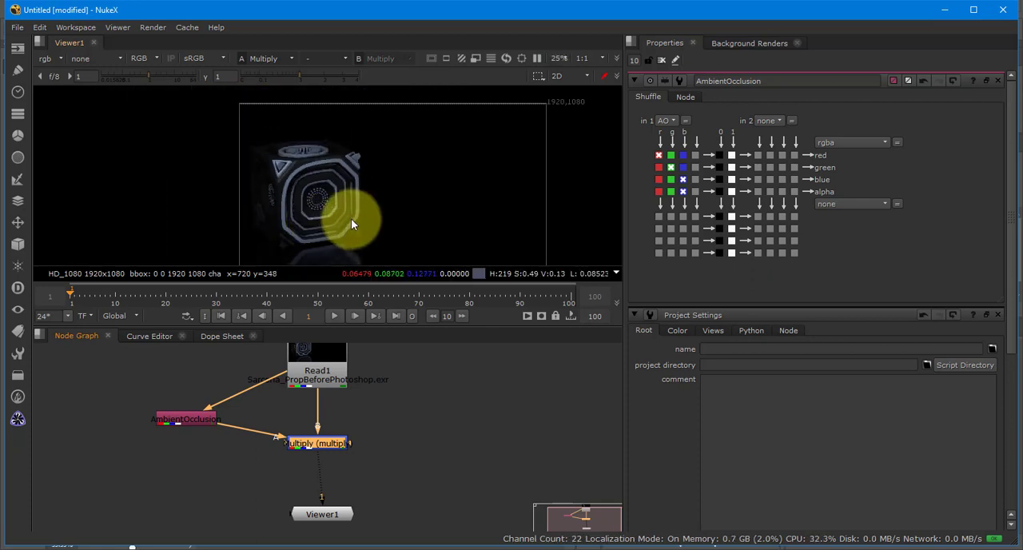
pyautogui.moveTo(351, 218); pyautogui.dragTo(287, 216)
# - Align Viewer1 directly beneath the Multiply merge and Read1 in the node graph
pyautogui.moveTo(379, 438); pyautogui.dragTo(379, 411)
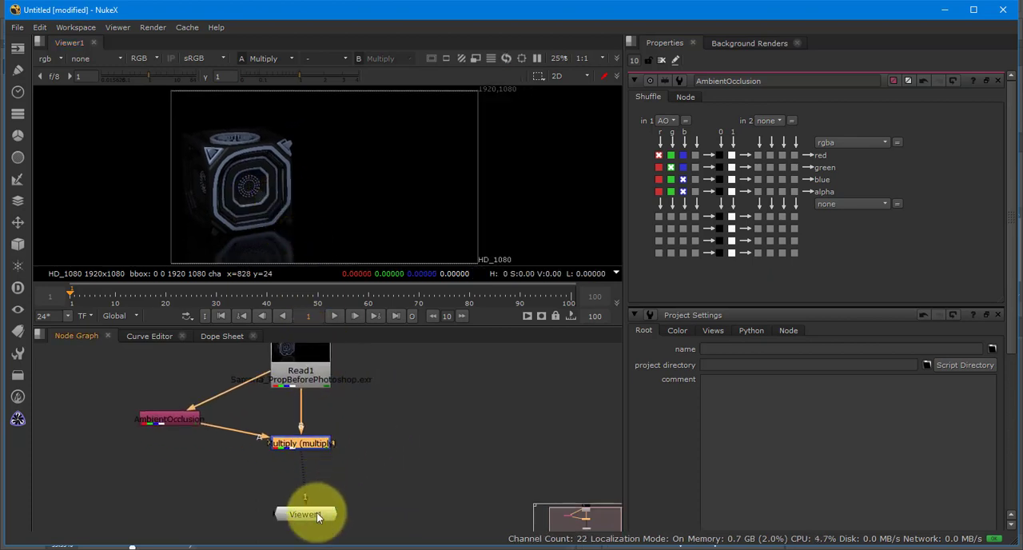
pyautogui.moveTo(307, 513)
pyautogui.mouseDown()
pyautogui.moveTo(294, 520)
pyautogui.moveTo(302, 522)
pyautogui.mouseUp()
pyautogui.click(298, 361)
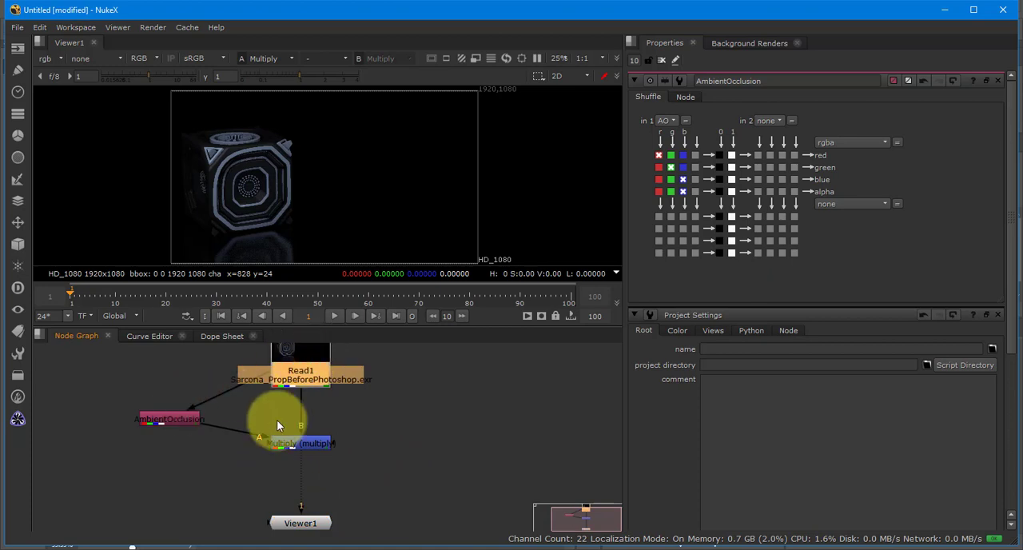
pyautogui.moveTo(376, 476); pyautogui.dragTo(321, 465)
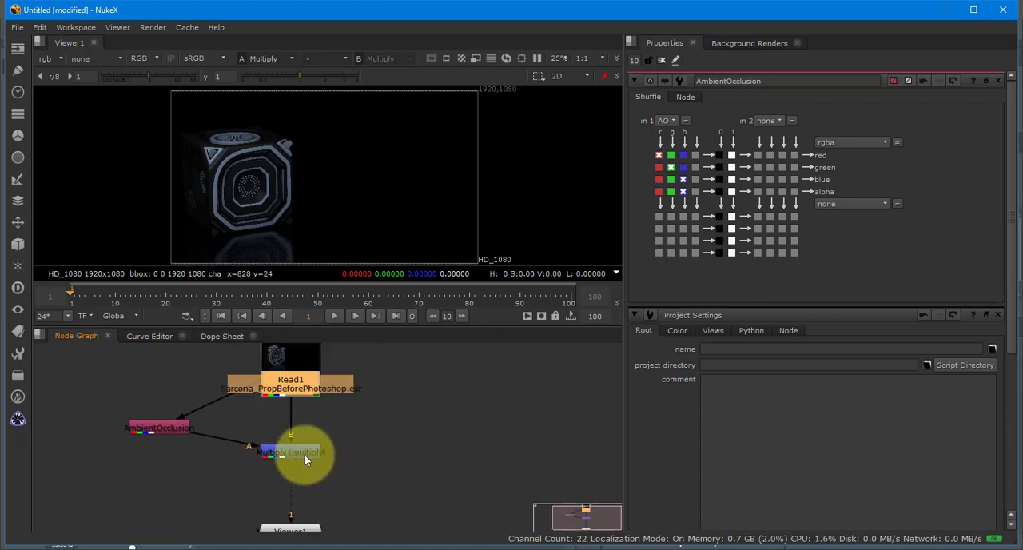
# - Insert a Premult node between the Multiply merge and Viewer1, check the alpha channel, and space the node slightly below the merge
pyautogui.click(304, 455)
pyautogui.press('Tab')
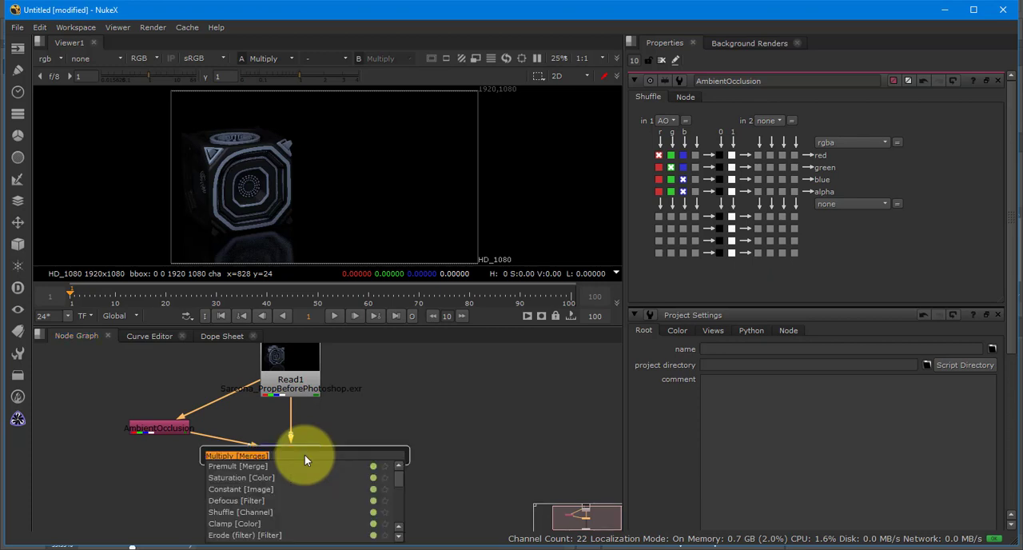
pyautogui.write('premult')
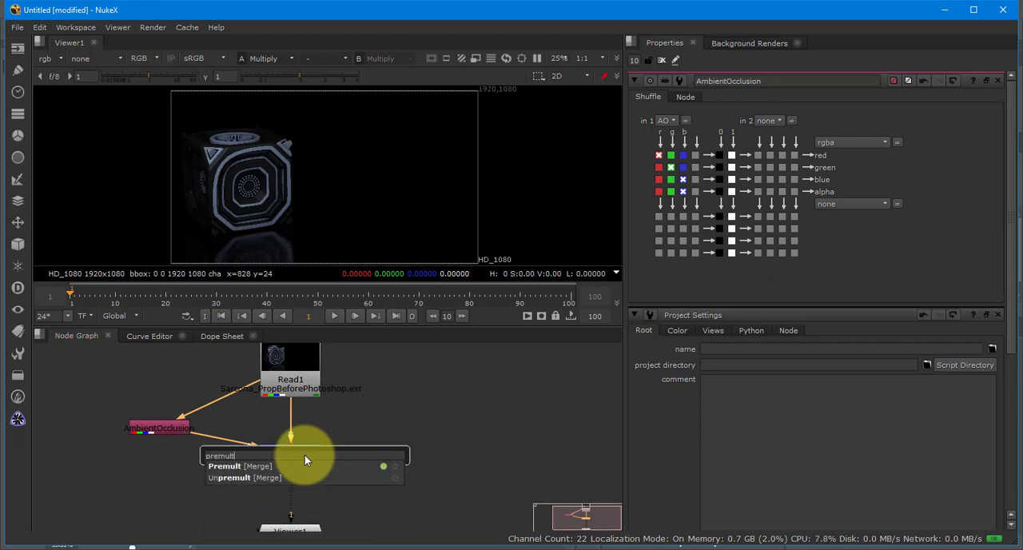
pyautogui.press('Return')
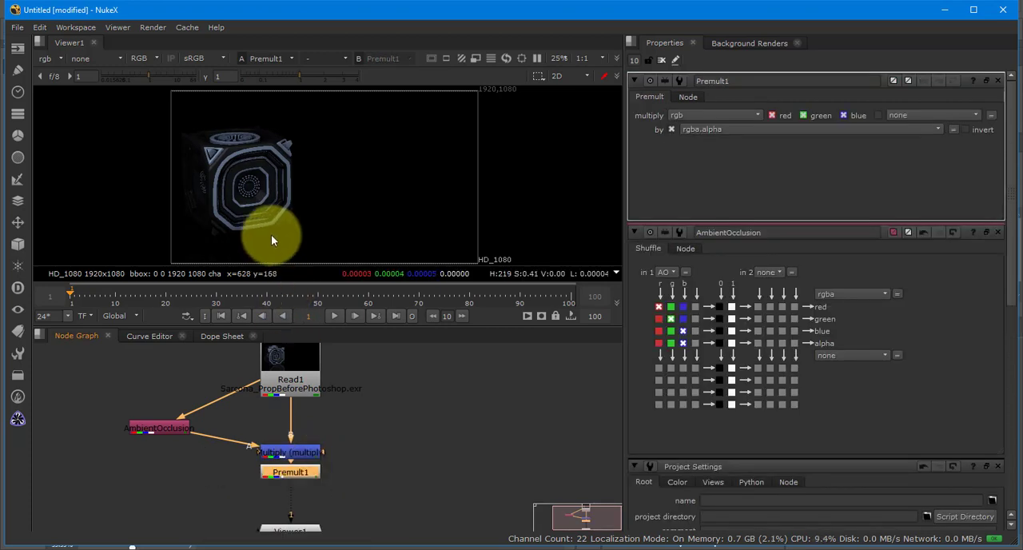
pyautogui.scroll(-2, 271, 234)
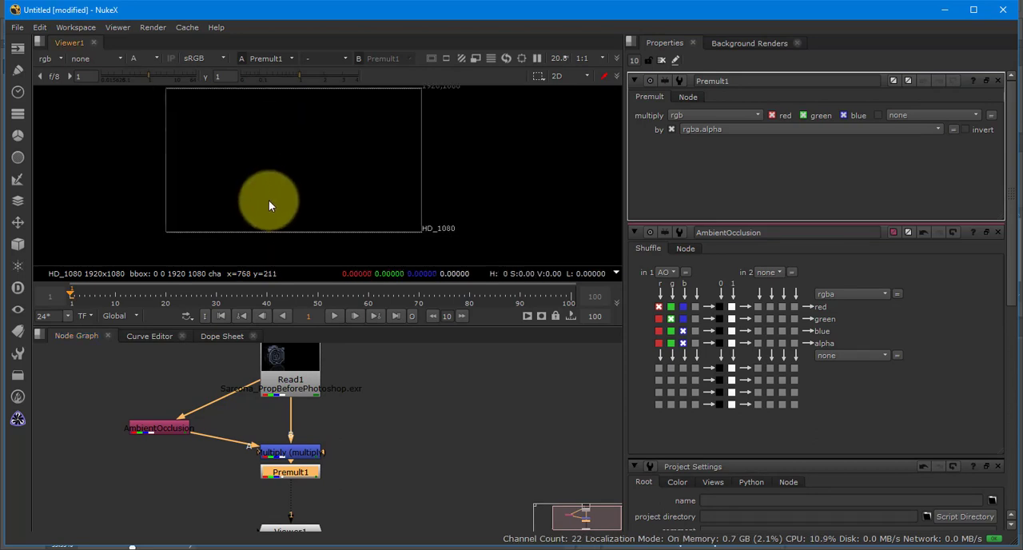
pyautogui.moveTo(276, 478); pyautogui.dragTo(277, 487)
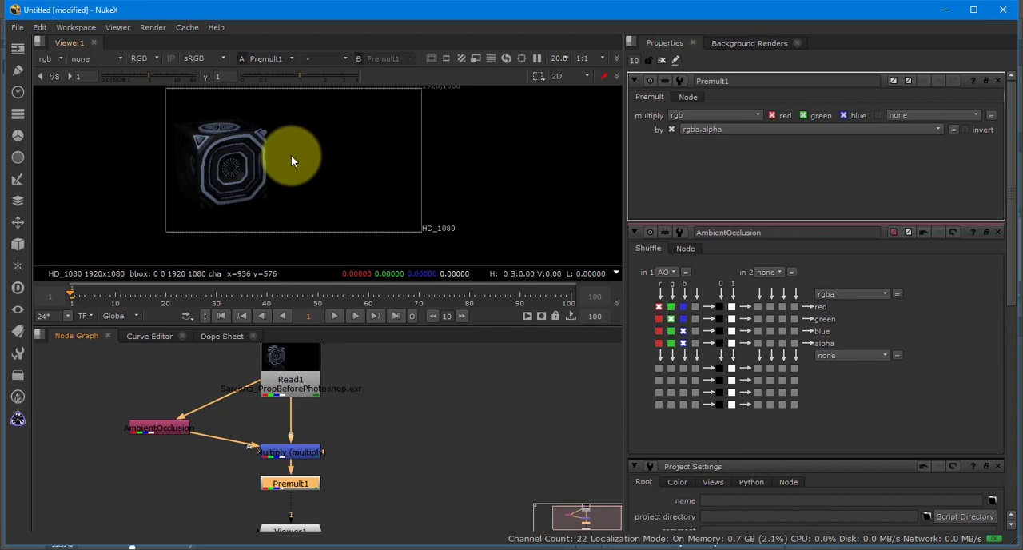
# - Switch to Photoshop, show only the RGBA layer, and disable its layer mask
pyautogui.hotkey('alt', 'Tab')
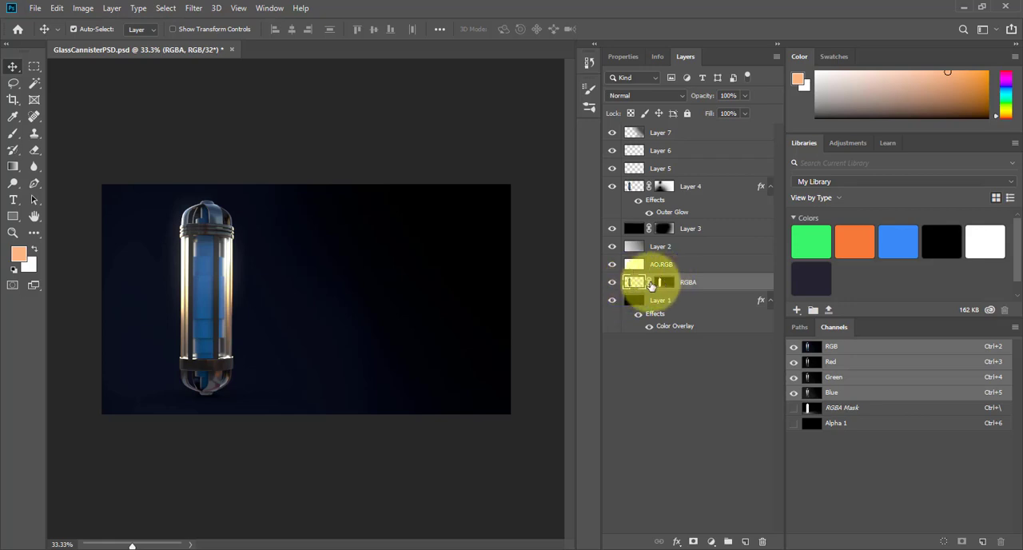
pyautogui.keyDown('alt'); pyautogui.click(613, 282); pyautogui.keyUp('alt')
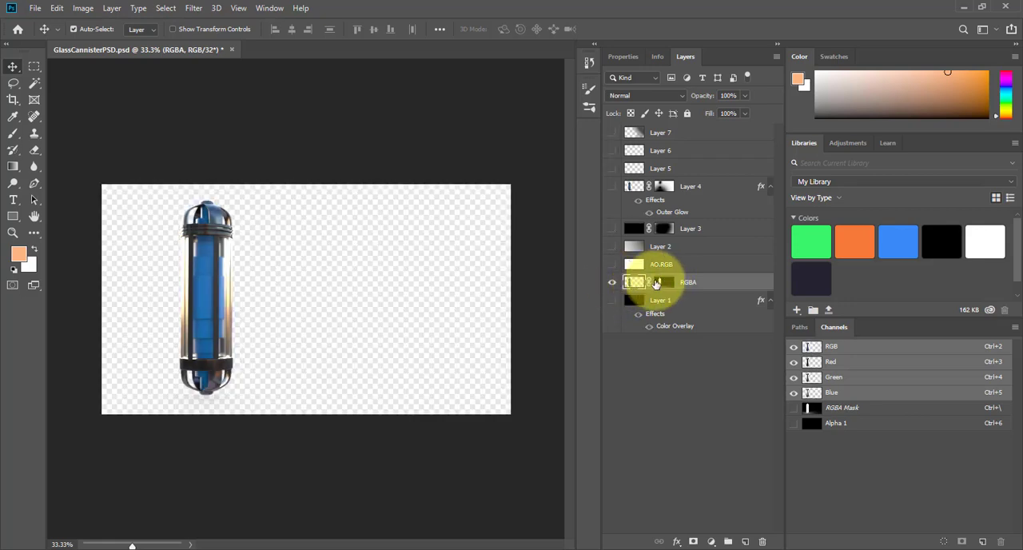
pyautogui.rightClick(663, 282)
pyautogui.click(683, 290)
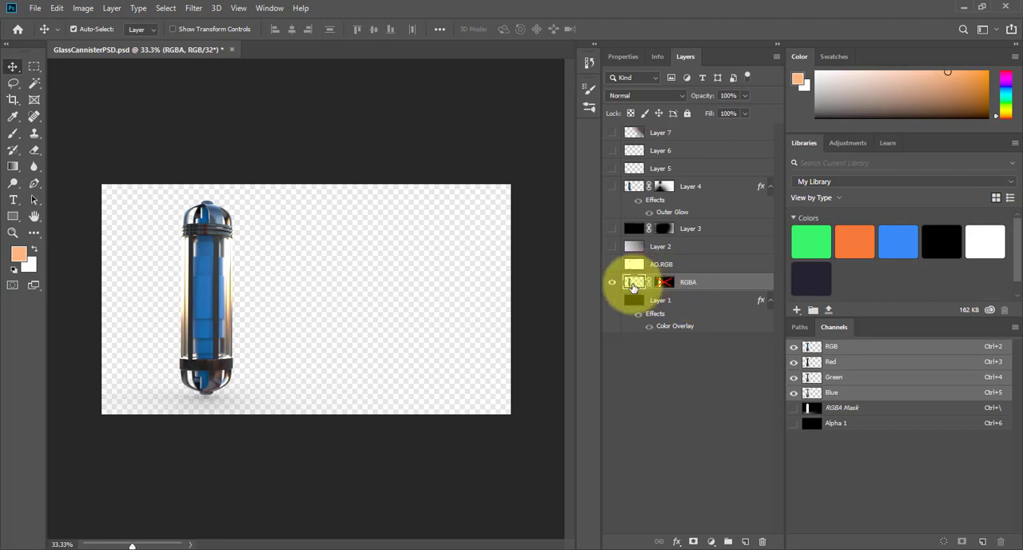
# - Show Layer 1 behind the RGBA layer to view the prop over a background, turn off its effects, and hide it again
pyautogui.click(613, 300)
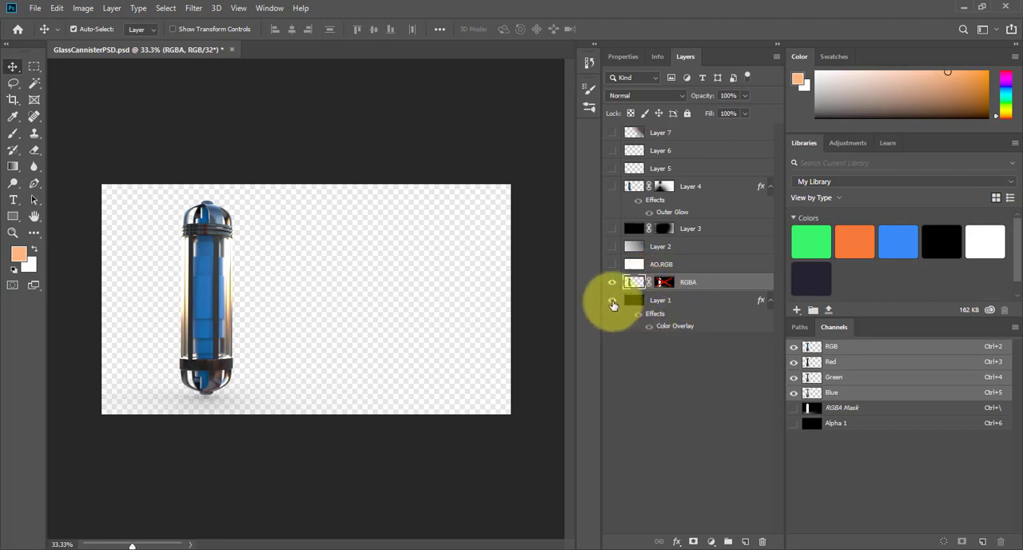
pyautogui.click(633, 302)
pyautogui.press('d')
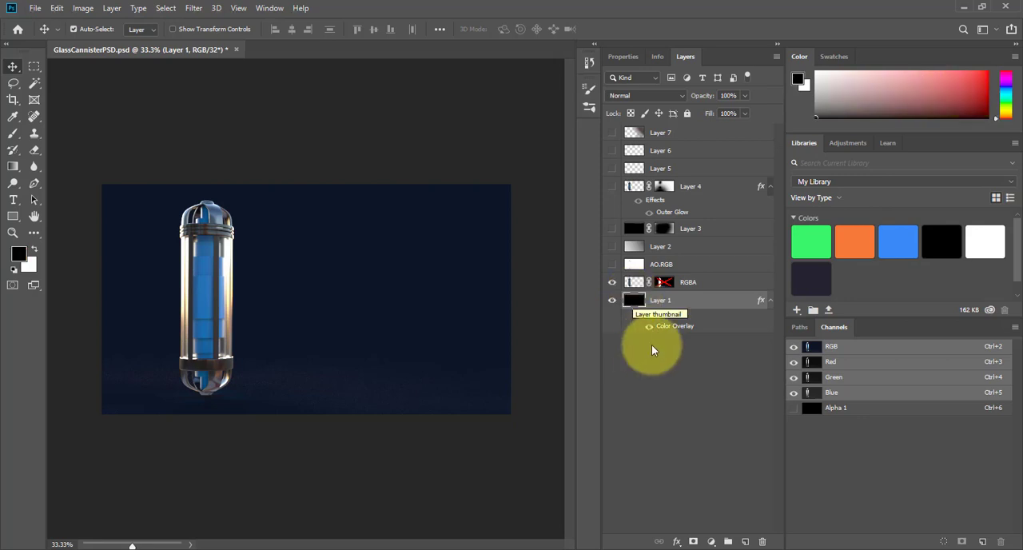
pyautogui.click(637, 314)
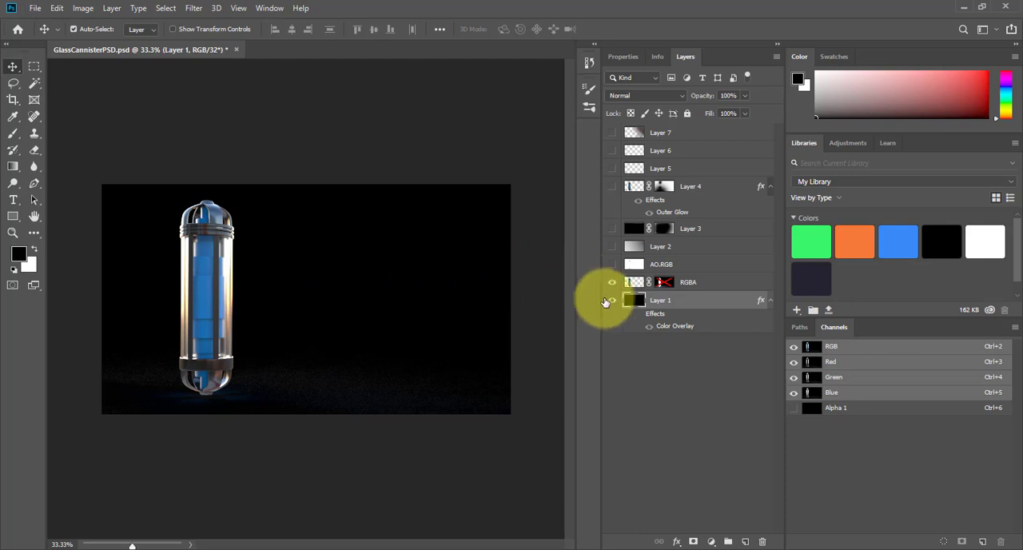
pyautogui.click(613, 301)
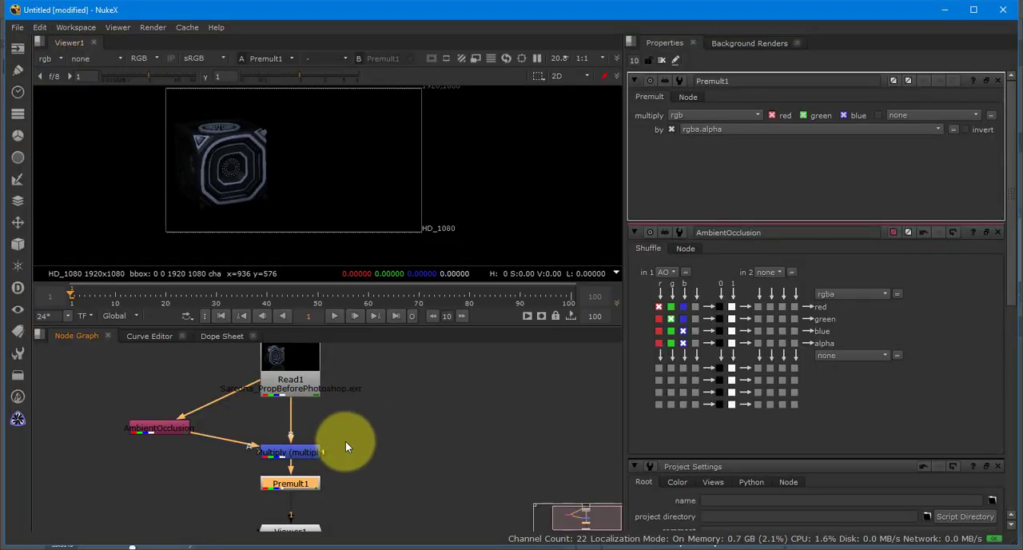
# - Switch back to NukeX, move Viewer1 down to make room, and add an unconnected Constant node beside the Multiply merge
pyautogui.moveTo(347, 442); pyautogui.dragTo(338, 400)
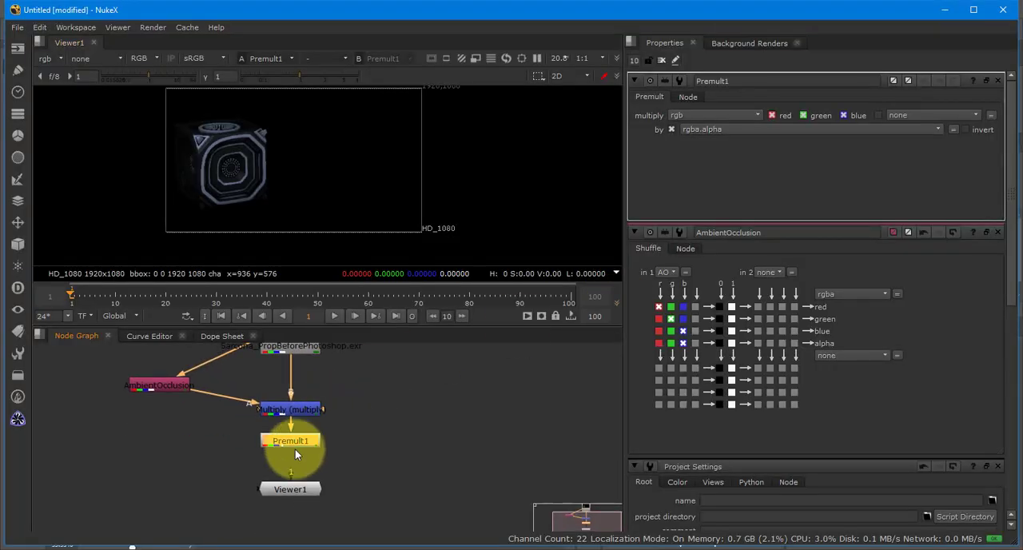
pyautogui.moveTo(294, 490); pyautogui.dragTo(300, 515)
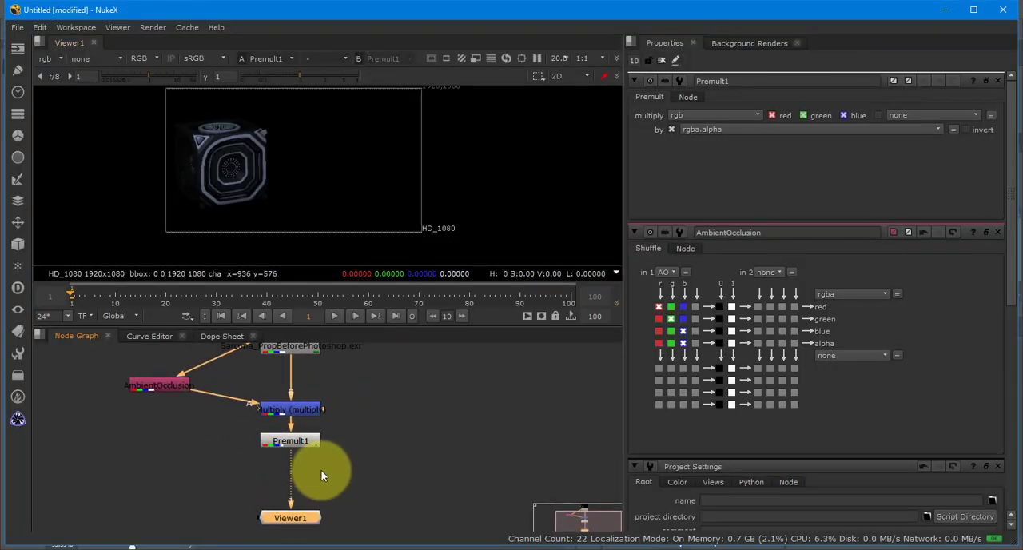
pyautogui.click(403, 418)
pyautogui.press('Tab')
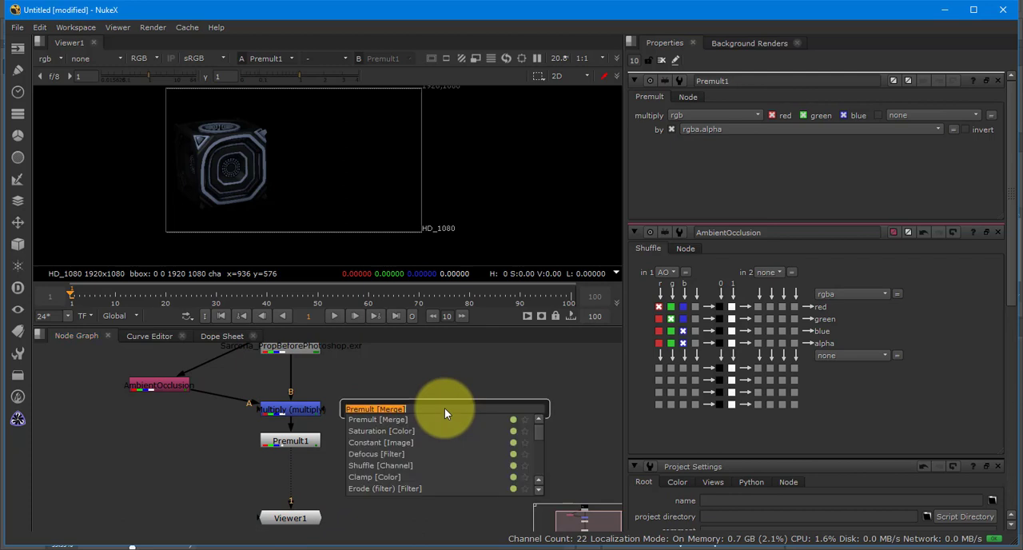
pyautogui.write('constant')
pyautogui.press('Return')
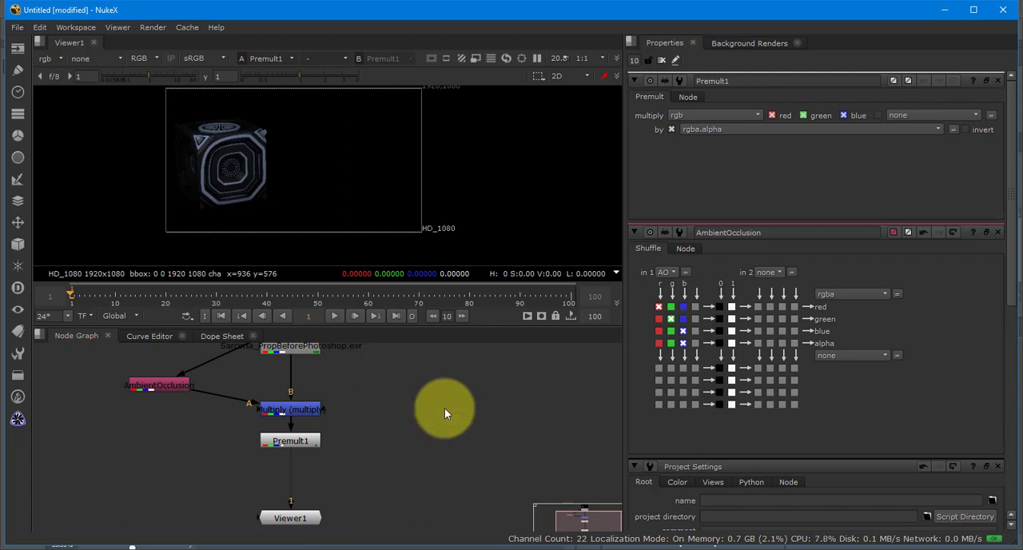
pyautogui.moveTo(387, 420); pyautogui.dragTo(432, 416)
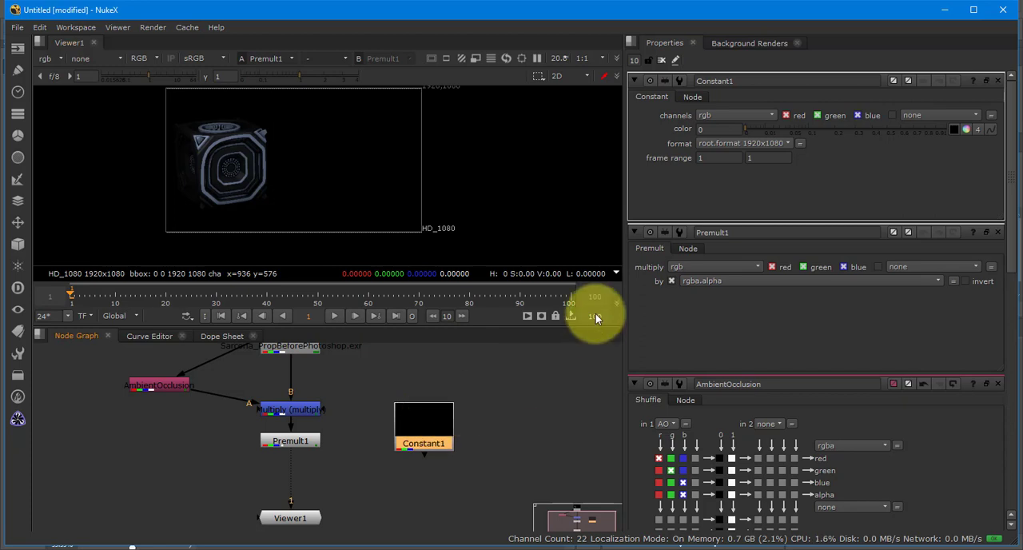
# - Set Constant1's color to a green of 0.315 red, 0.44 green and 0.15 blue, and shift the node slightly farther from Premult1
pyautogui.click(965, 128)
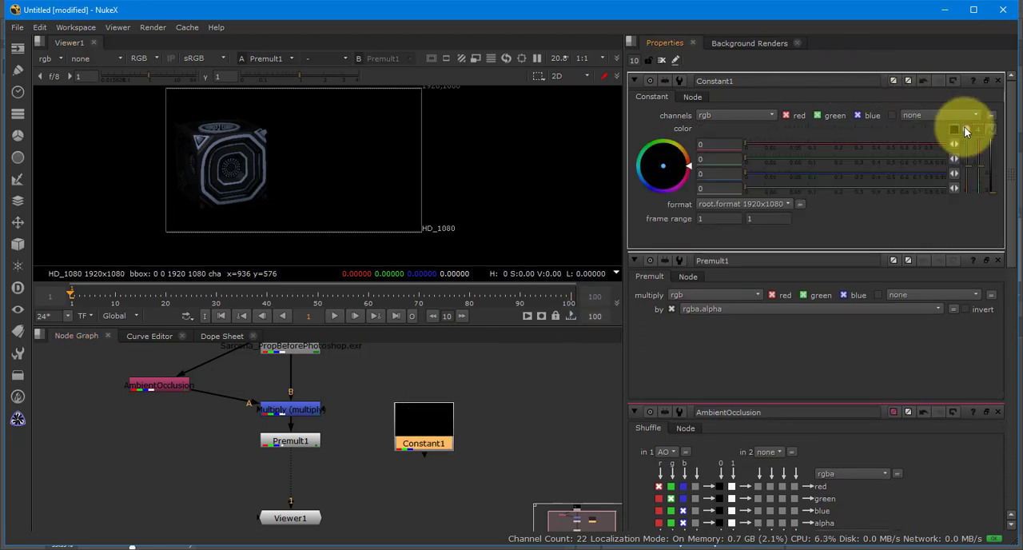
pyautogui.click(963, 129)
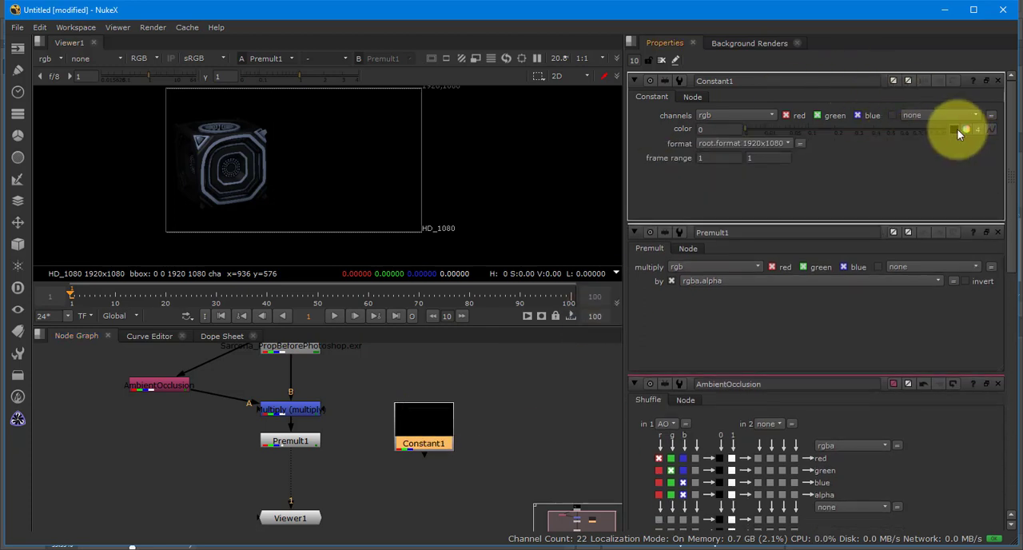
pyautogui.click(965, 128)
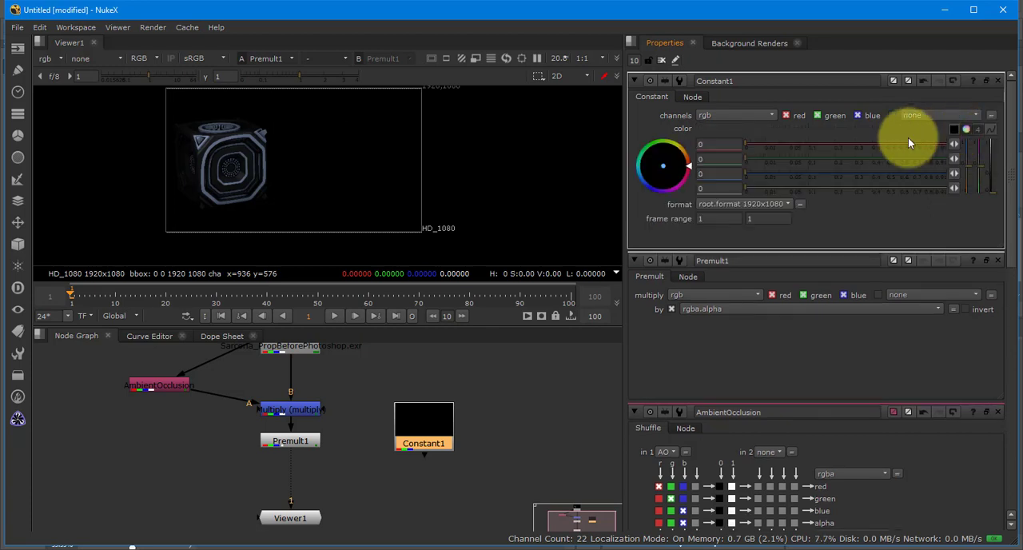
pyautogui.moveTo(908, 143); pyautogui.dragTo(823, 173)
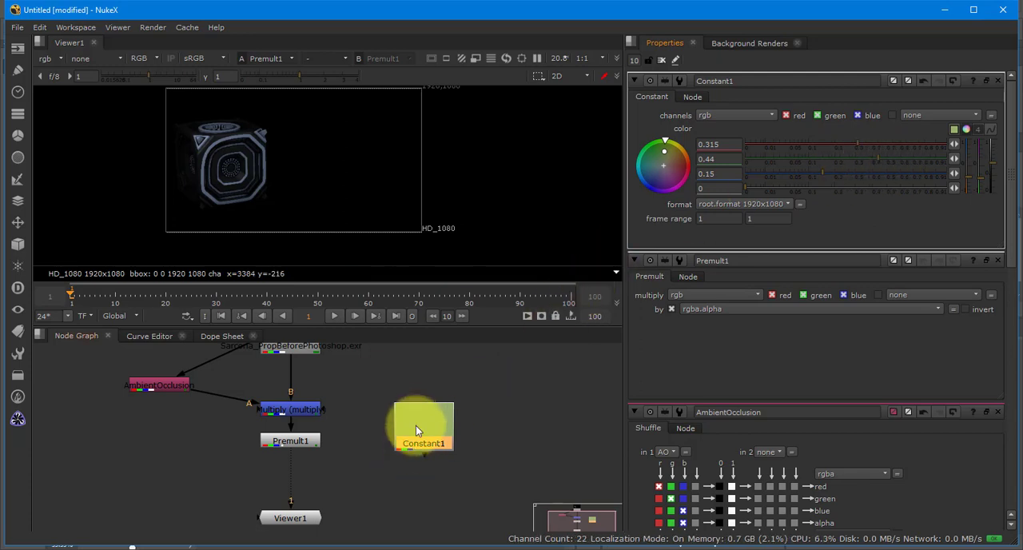
pyautogui.moveTo(416, 429); pyautogui.dragTo(432, 409)
# - Add an unconnected Merge node with the over operation between Premult1 and Constant1
pyautogui.click(382, 460)
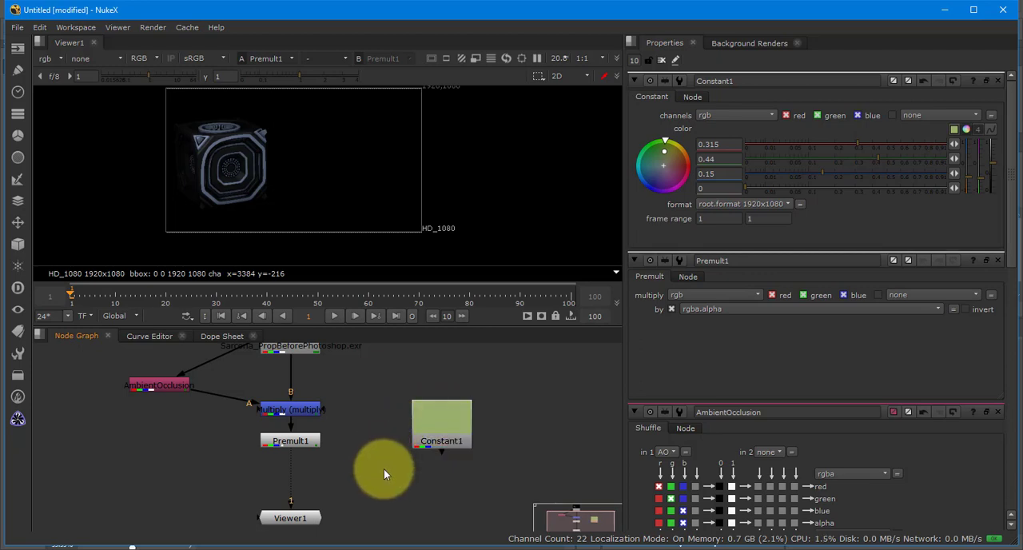
pyautogui.press('Tab')
pyautogui.write('mwe')
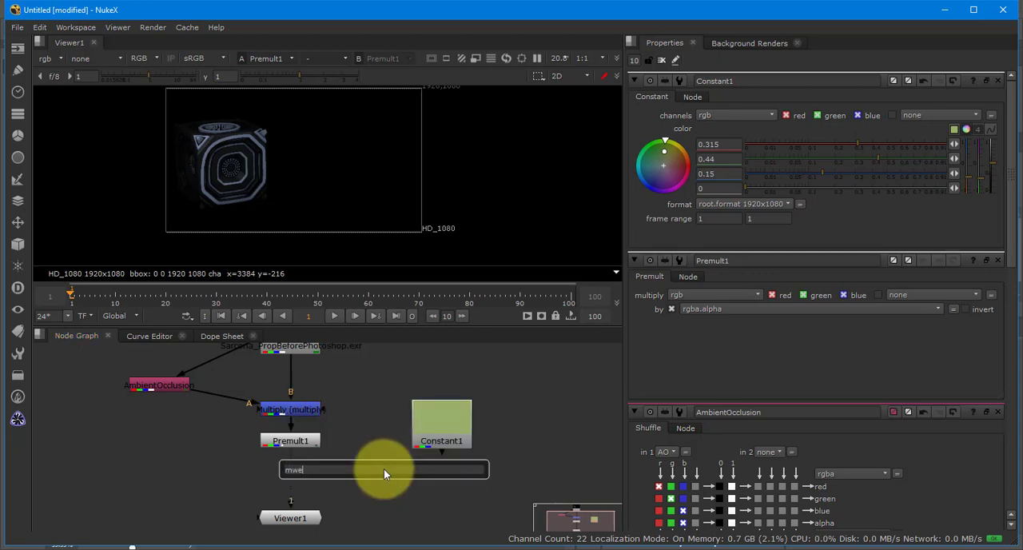
pyautogui.press('BackSpace')
pyautogui.press('BackSpace')
pyautogui.press('BackSpace')
pyautogui.write('merge')
pyautogui.press('Return')
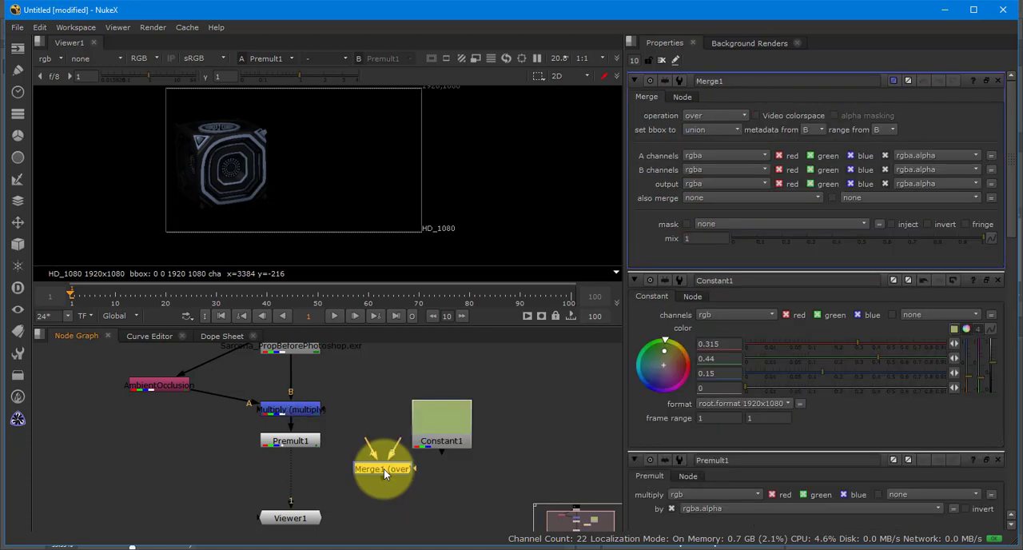
# - Connect Merge1's A input to Premult1 and B input to Constant1, place it between them, and show it in the viewer
pyautogui.moveTo(384, 468); pyautogui.dragTo(296, 436)
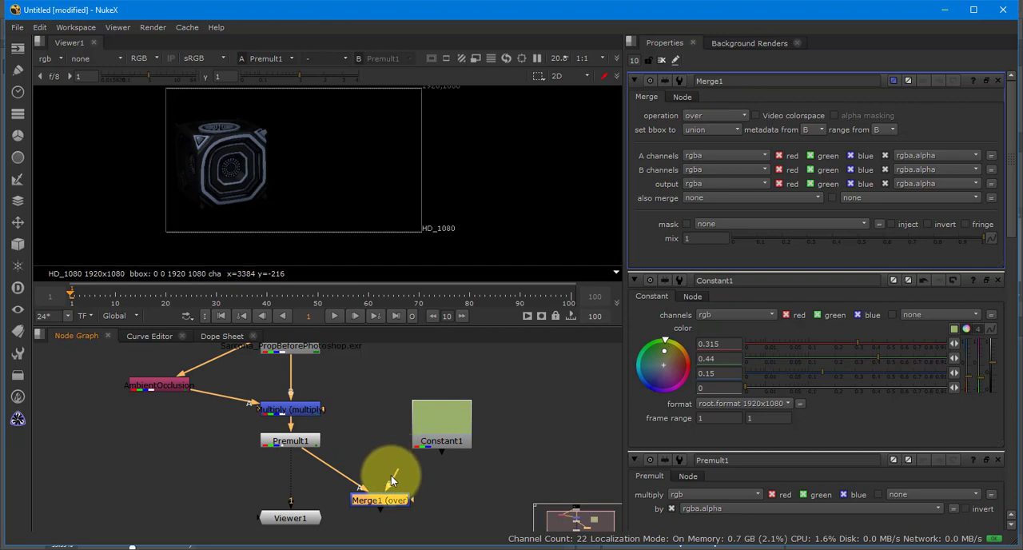
pyautogui.moveTo(391, 475); pyautogui.dragTo(430, 420)
pyautogui.moveTo(388, 497); pyautogui.dragTo(364, 474)
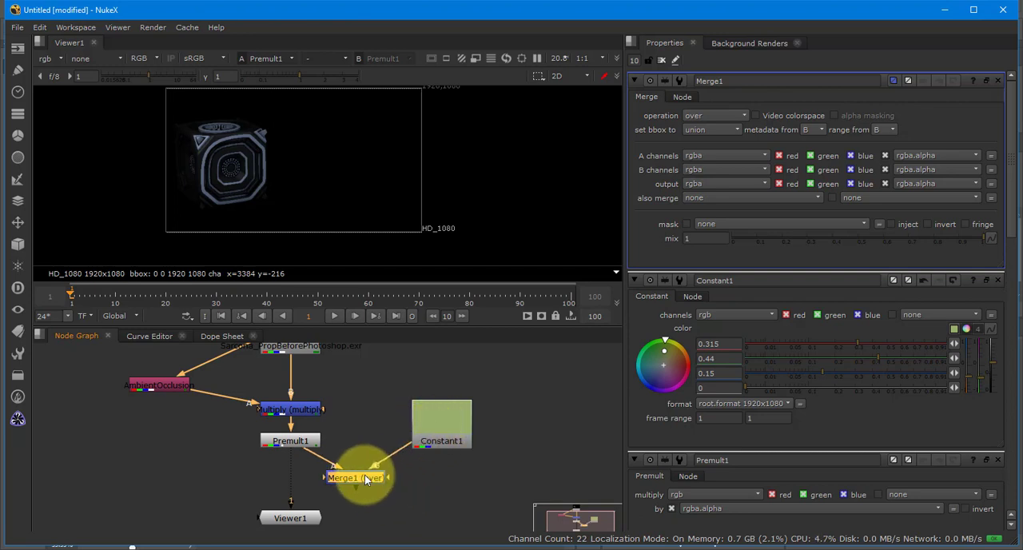
pyautogui.press('1')
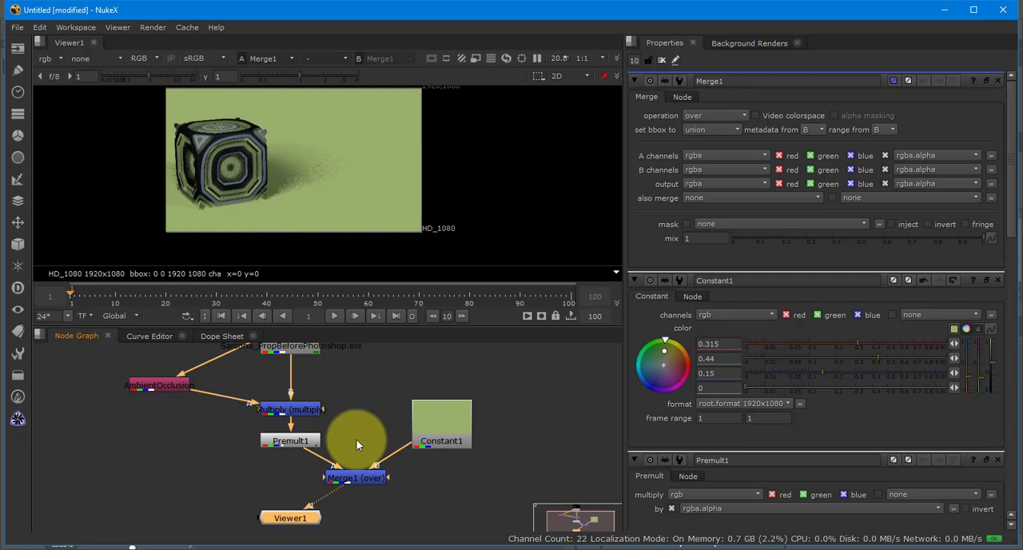
# - Enlarge the Node Graph and align Merge1 and Viewer1 vertically under Premult1, with Constant1 set off to the side
pyautogui.click(437, 429)
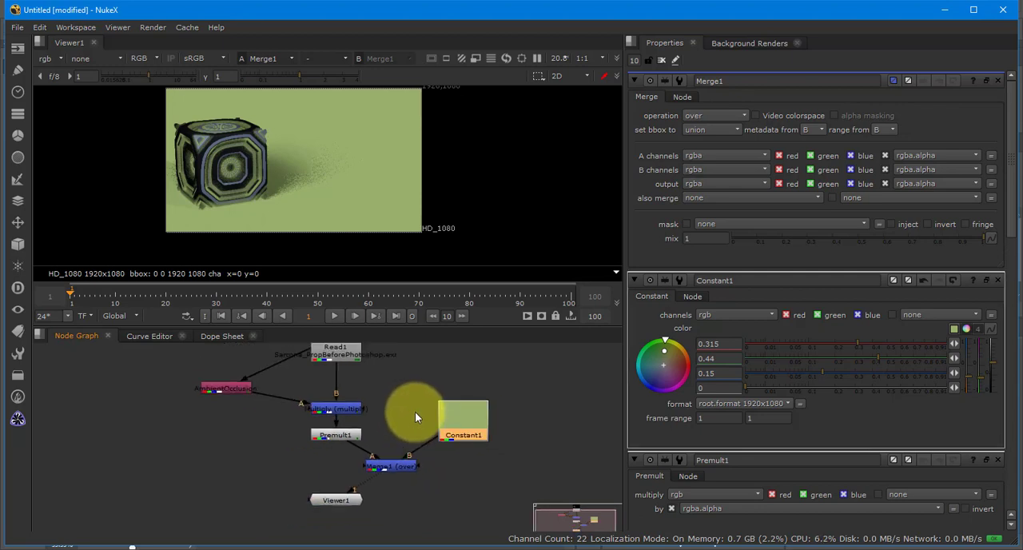
pyautogui.press('space')
pyautogui.moveTo(391, 446); pyautogui.dragTo(533, 388)
pyautogui.scroll(3, 533, 388)
pyautogui.moveTo(431, 458); pyautogui.dragTo(454, 509)
pyautogui.moveTo(524, 416); pyautogui.dragTo(446, 434)
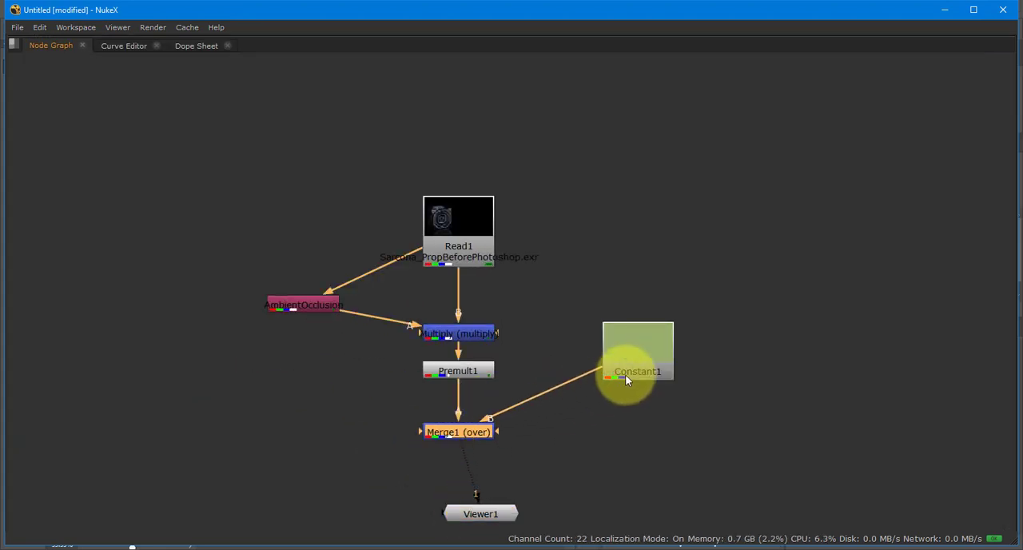
pyautogui.moveTo(626, 380); pyautogui.dragTo(617, 389)
pyautogui.moveTo(486, 516); pyautogui.dragTo(460, 521)
pyautogui.moveTo(501, 437); pyautogui.dragTo(475, 384)
# - Move the Multiply merge up to sit level with AmbientOcclusion, review the connected nodes, and restore the layout with the viewer and properties
pyautogui.click(414, 190)
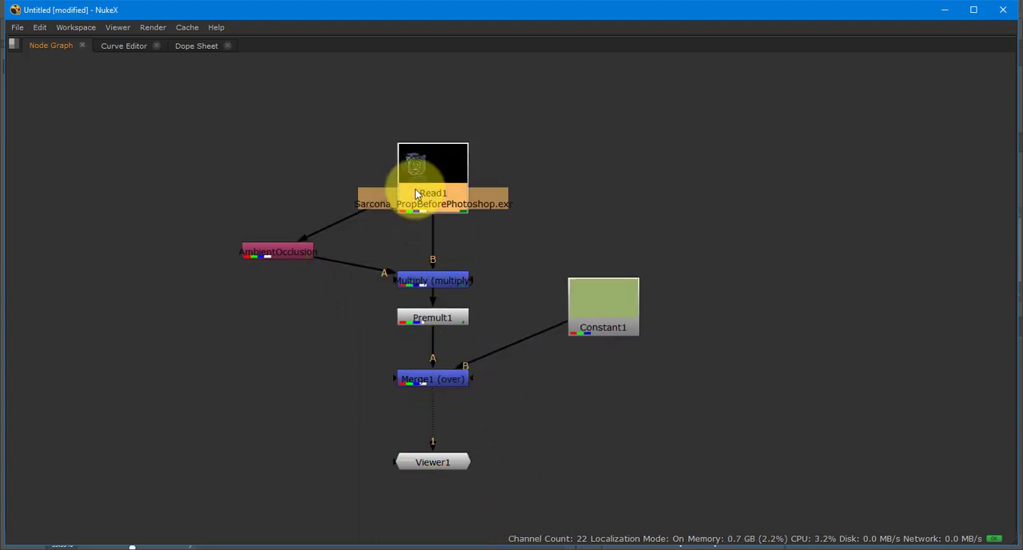
pyautogui.scroll(-1, 415, 192)
pyautogui.keyDown('shift'); pyautogui.click(287, 240); pyautogui.keyUp('shift')
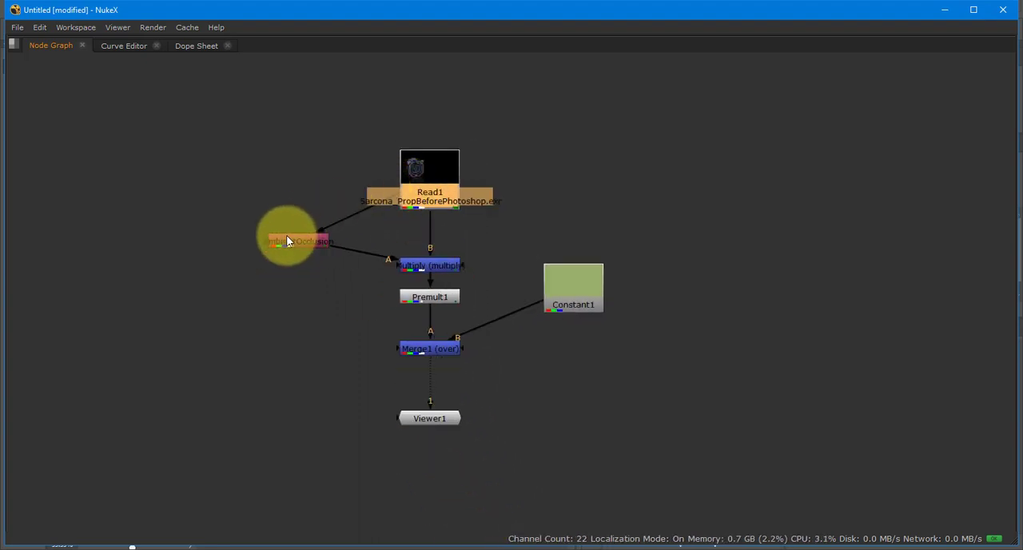
pyautogui.moveTo(426, 265); pyautogui.dragTo(426, 247)
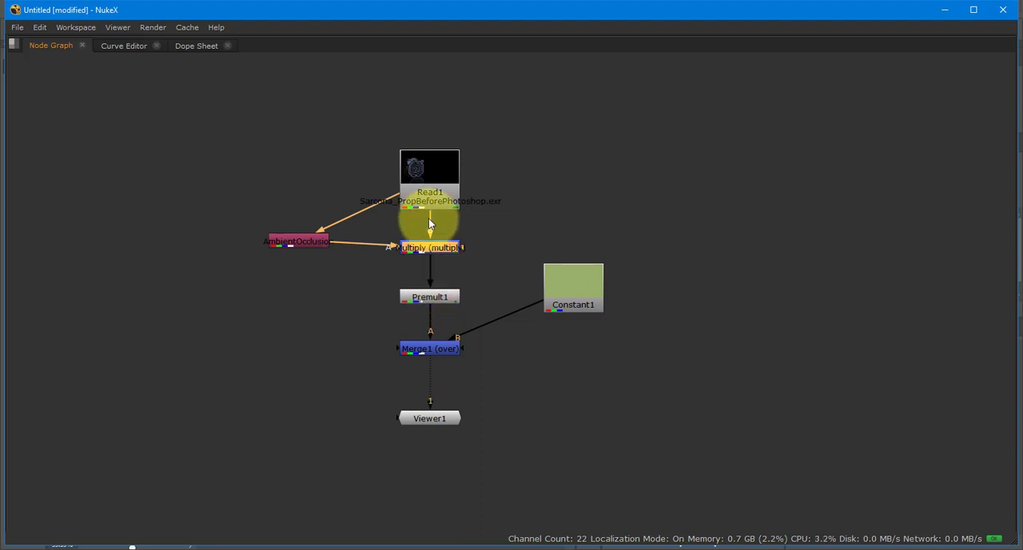
pyautogui.click(435, 343)
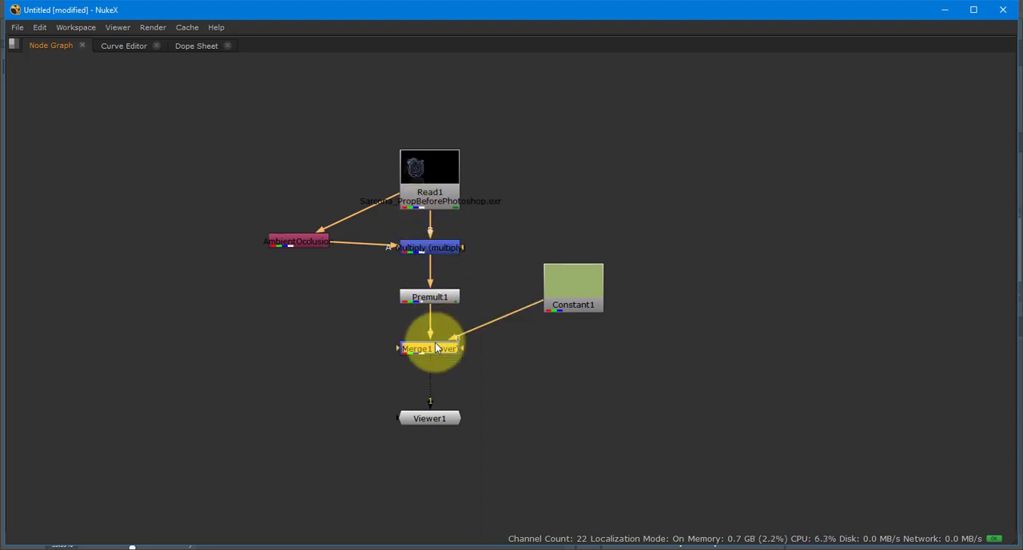
pyautogui.click(584, 296)
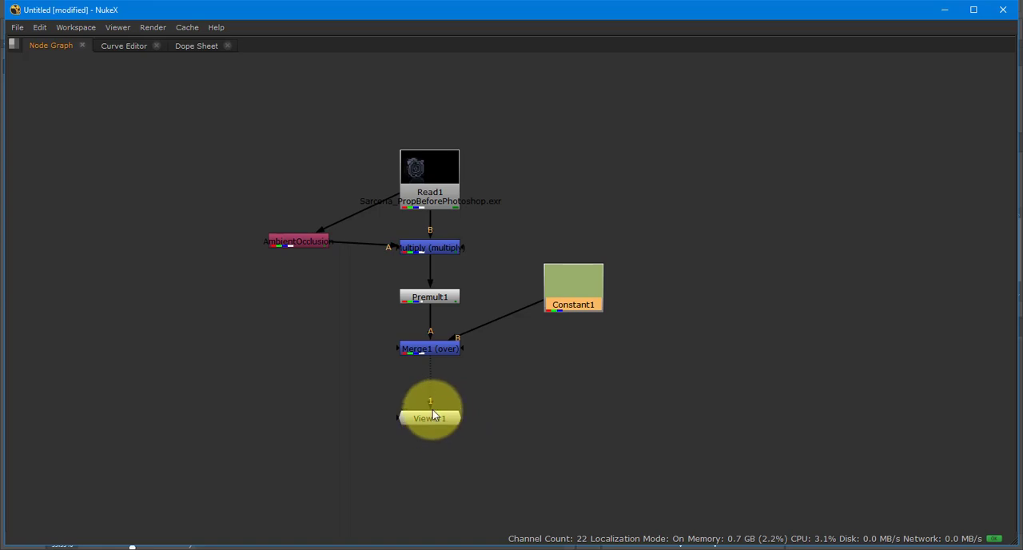
pyautogui.press('space')
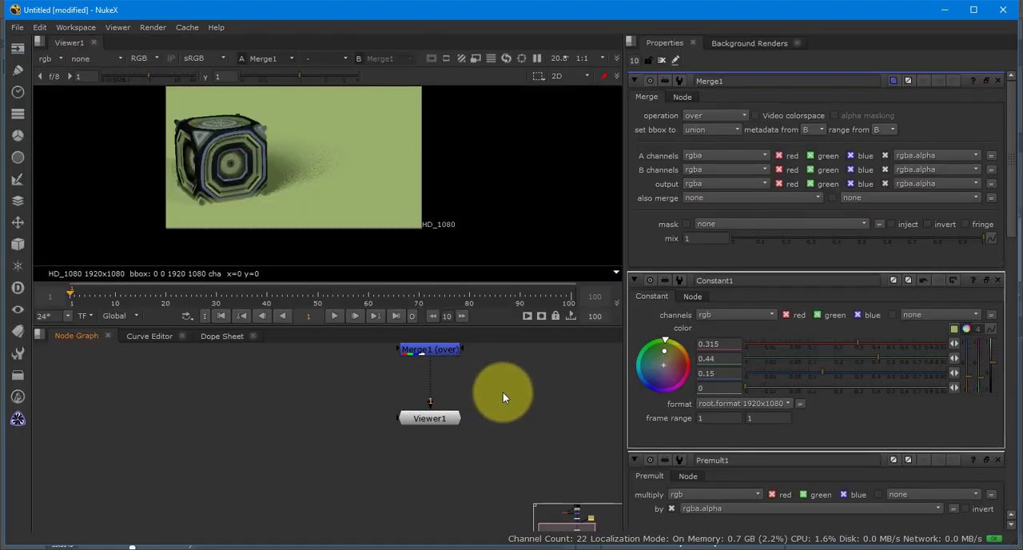
# - Switch to Photoshop, make all layers of the canister file visible, and enable the RGBA layer's mask
pyautogui.hotkey('alt', 'Tab')
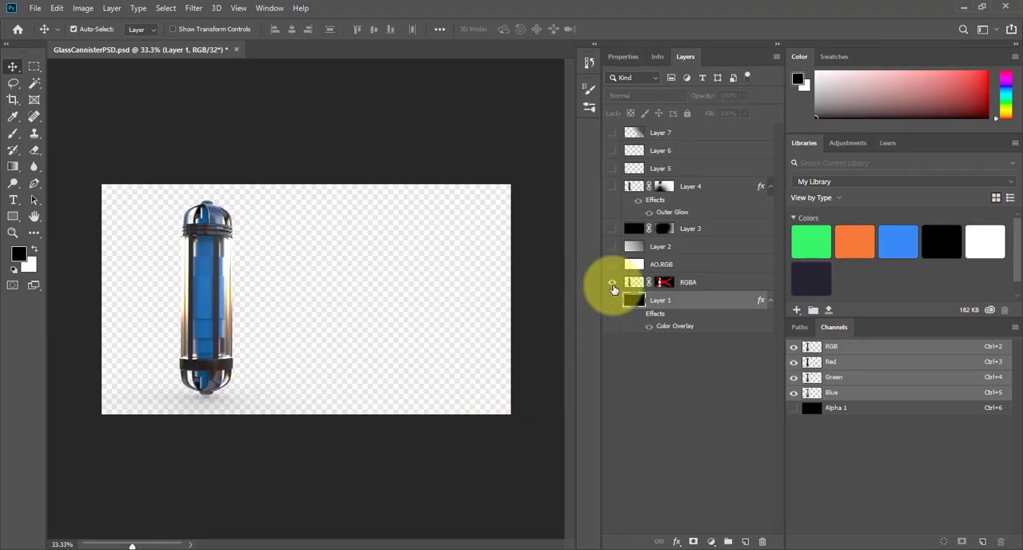
pyautogui.moveTo(613, 264); pyautogui.dragTo(612, 229)
pyautogui.moveTo(612, 131); pyautogui.dragTo(613, 300)
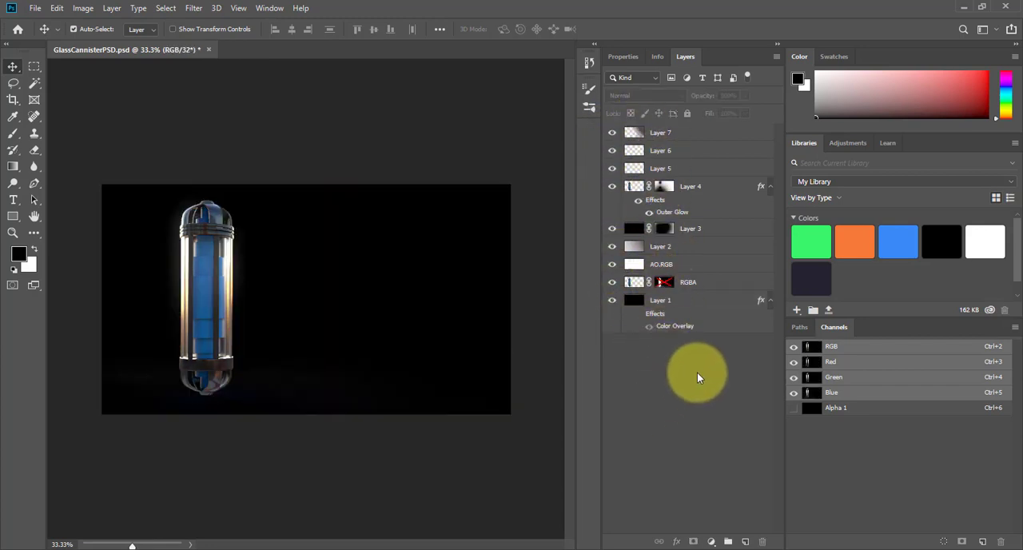
pyautogui.rightClick(666, 283)
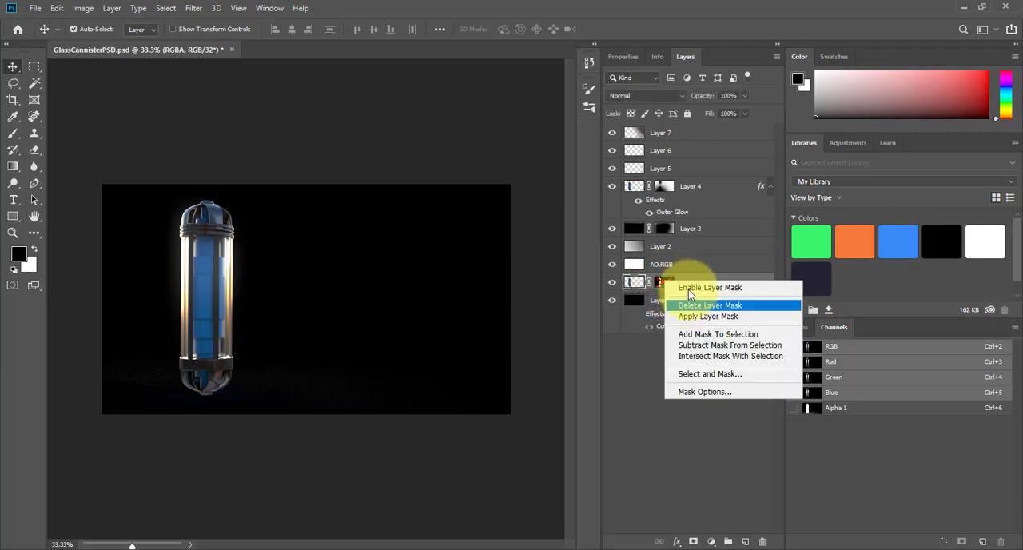
pyautogui.click(683, 288)
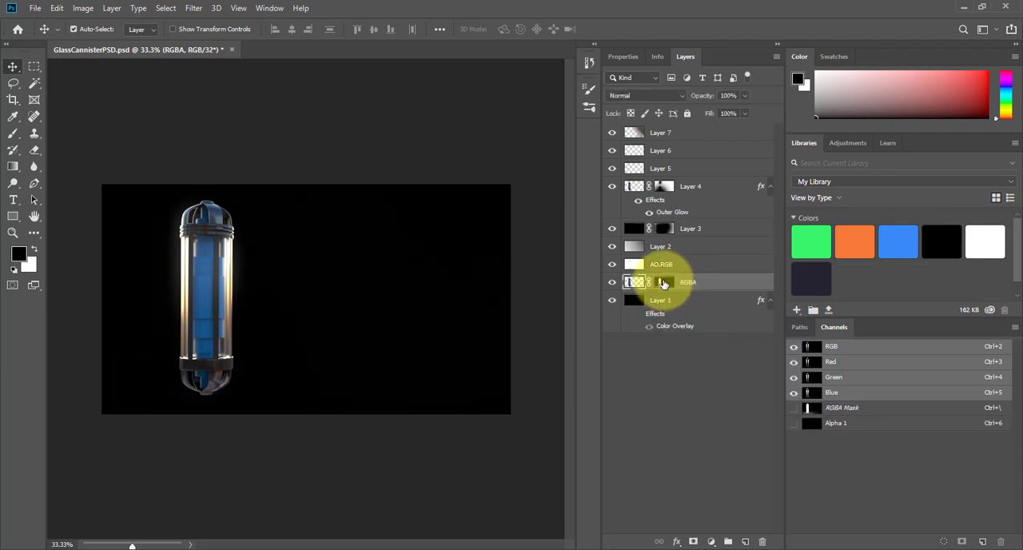
# - Select Layer 4's mask, and try Layer 7 with the Normal blend mode before setting it back to Multiply
pyautogui.click(668, 186)
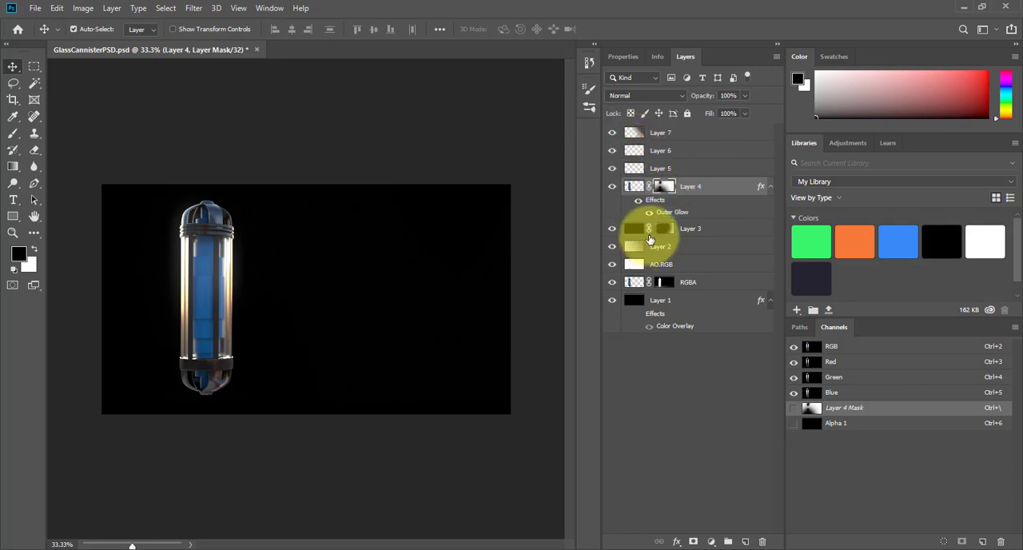
pyautogui.click(648, 136)
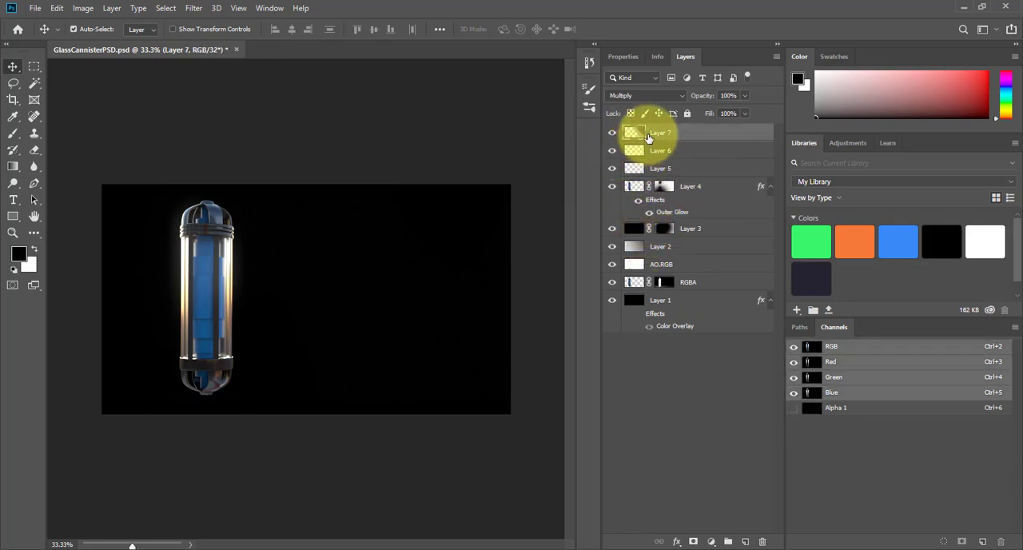
pyautogui.click(629, 103)
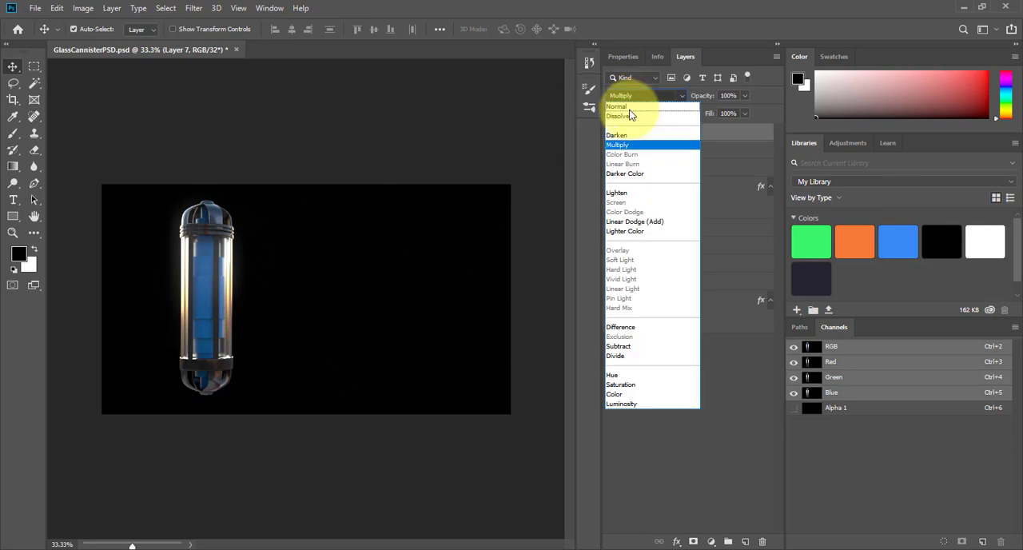
pyautogui.click(631, 113)
pyautogui.click(640, 98)
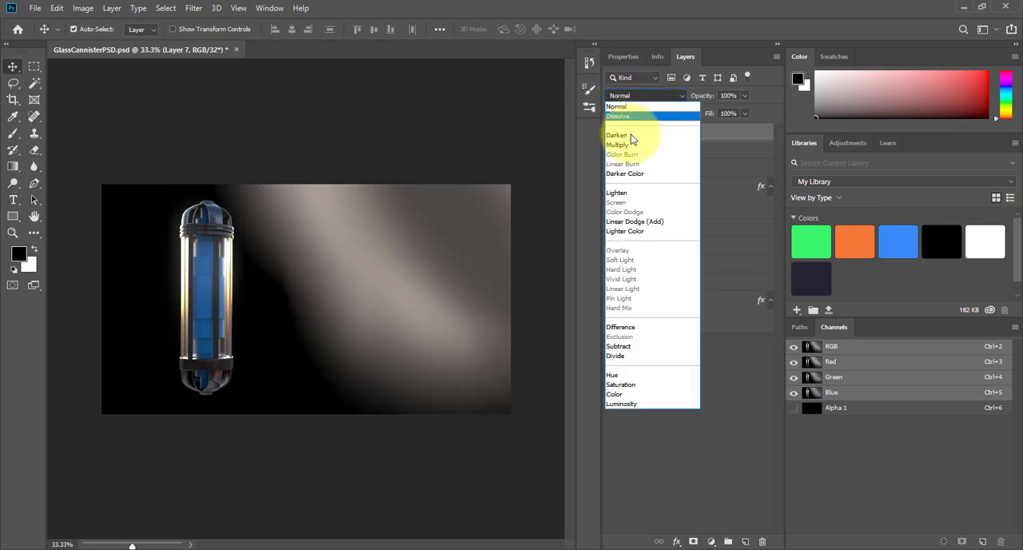
pyautogui.click(651, 141)
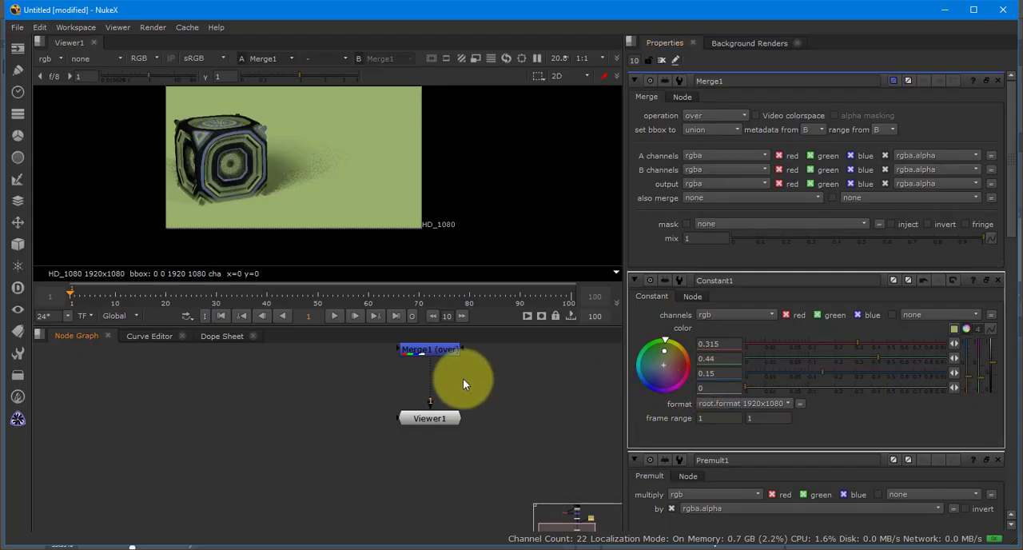
# - Switch back to NukeX, set Constant1's color to a blue of 0.105 red, 0.17 green and 0.31 blue, and inspect the composite
pyautogui.scroll(-3, 462, 379)
pyautogui.moveTo(479, 476); pyautogui.dragTo(448, 450)
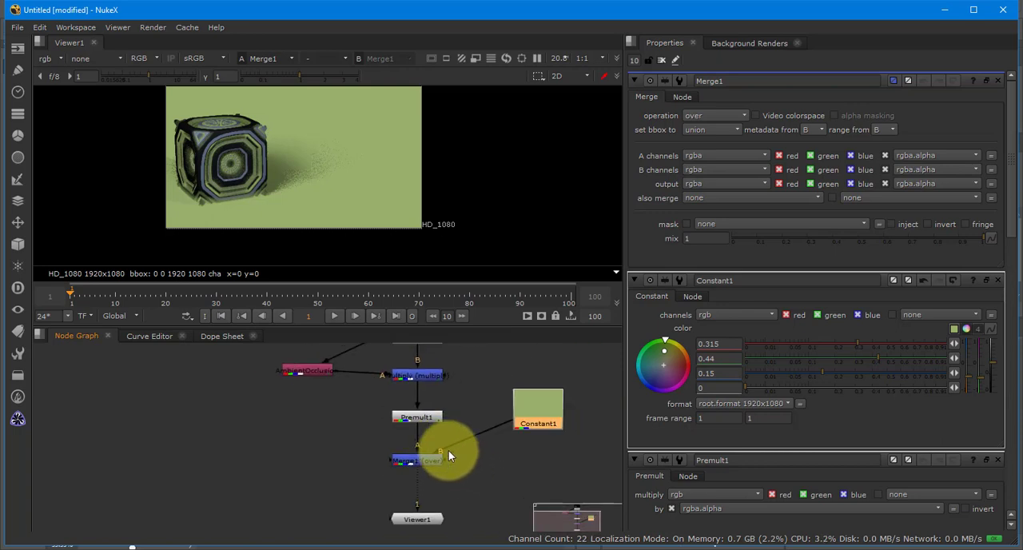
pyautogui.moveTo(869, 355); pyautogui.dragTo(848, 366)
pyautogui.click(827, 359)
pyautogui.moveTo(826, 349); pyautogui.dragTo(811, 348)
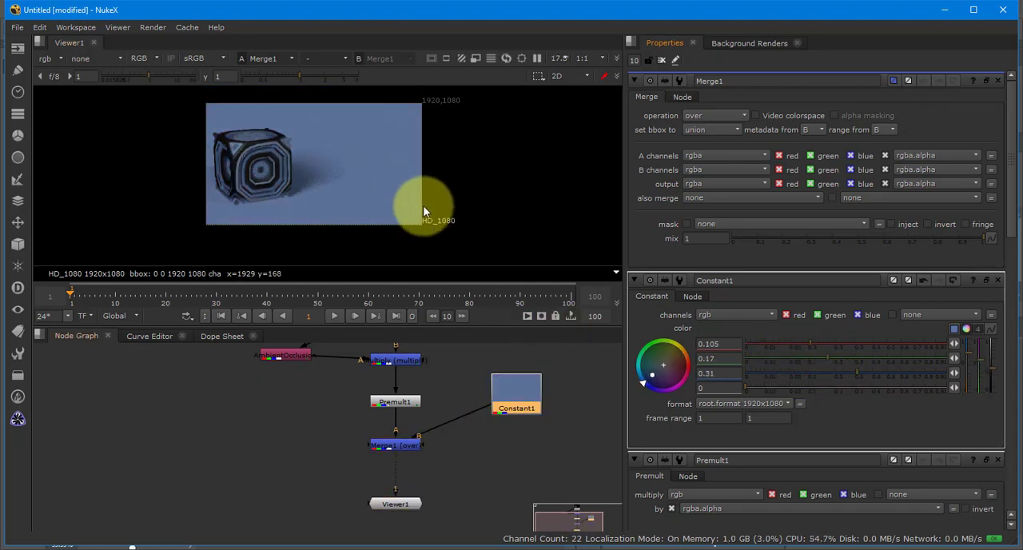
pyautogui.scroll(3, 272, 184)
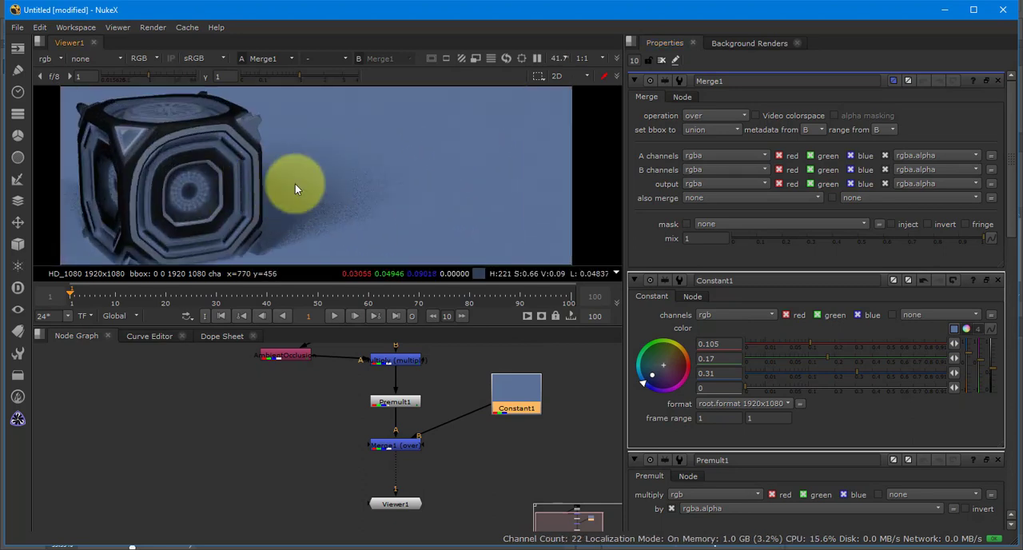
pyautogui.scroll(-2, 288, 188)
pyautogui.moveTo(286, 188); pyautogui.dragTo(252, 184)
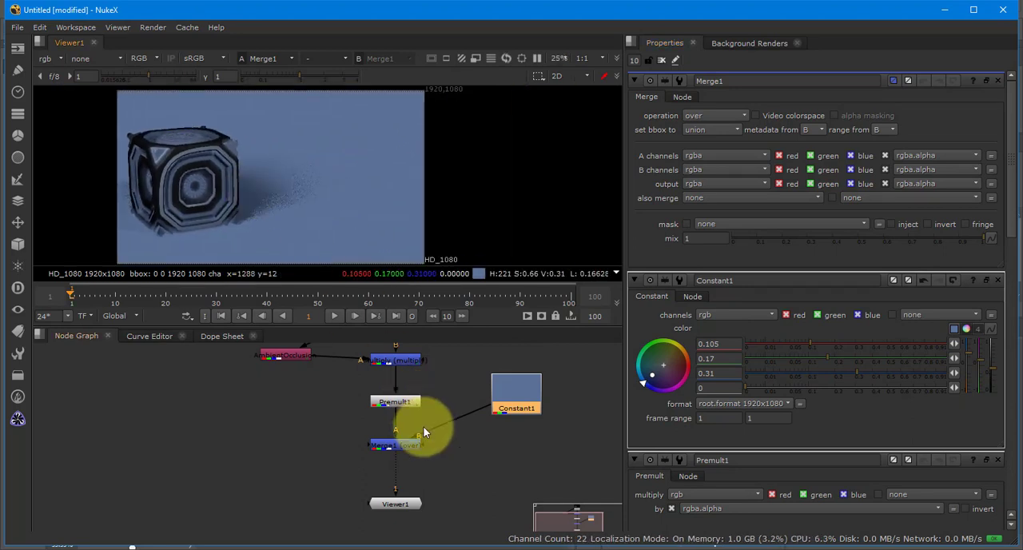
# - Move Viewer1 down to leave room under Merge1, and add an unconnected Roto node beside Merge1
pyautogui.moveTo(460, 460); pyautogui.dragTo(440, 415)
pyautogui.moveTo(383, 459); pyautogui.dragTo(382, 496)
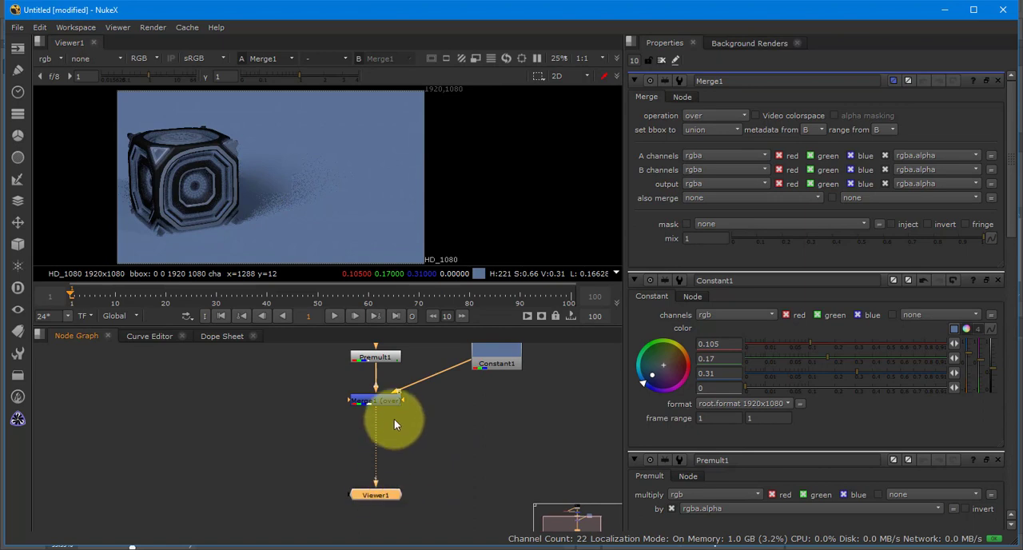
pyautogui.moveTo(373, 423); pyautogui.dragTo(329, 460)
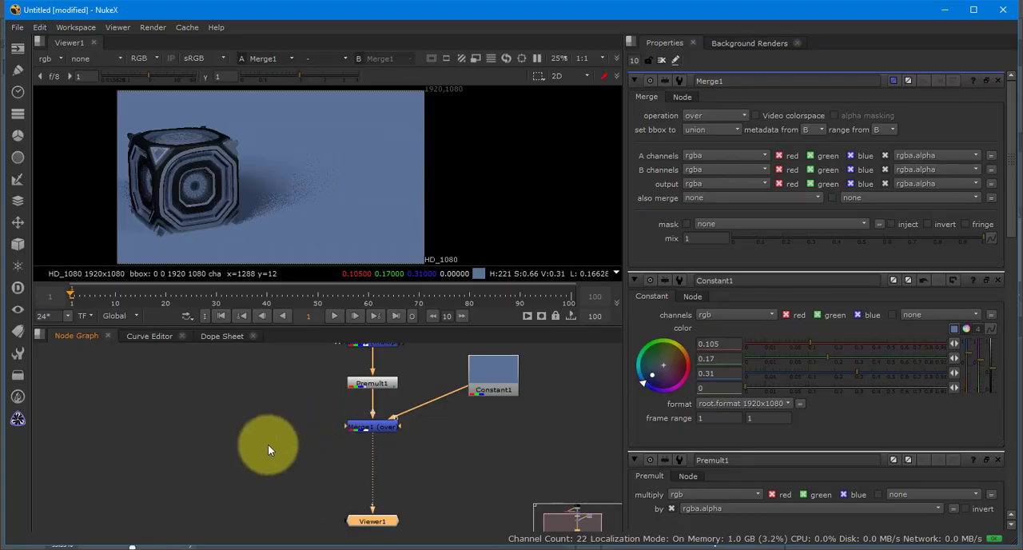
pyautogui.rightClick(267, 444)
pyautogui.click(238, 439)
pyautogui.press('Tab')
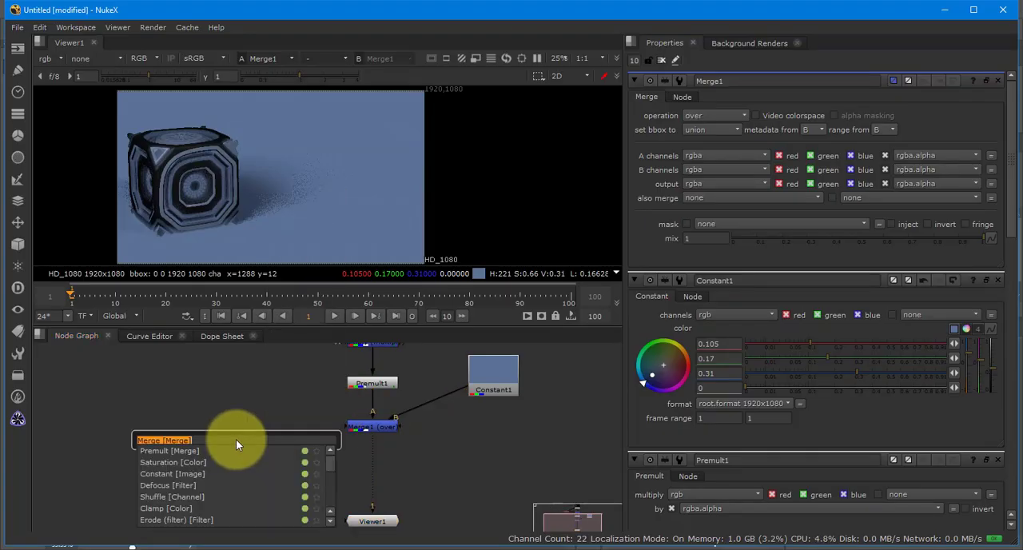
pyautogui.write('roto')
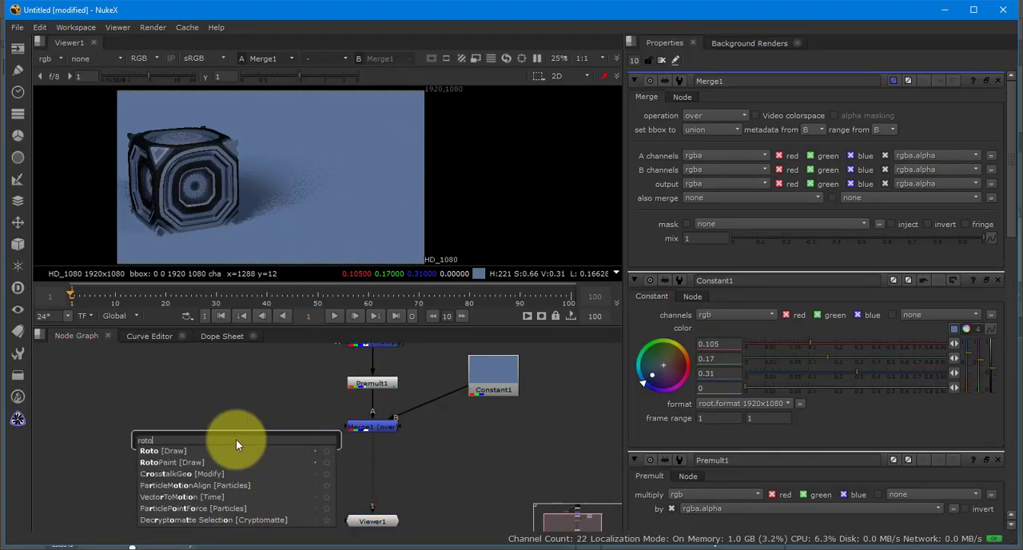
pyautogui.press('Return')
pyautogui.moveTo(248, 425); pyautogui.dragTo(248, 424)
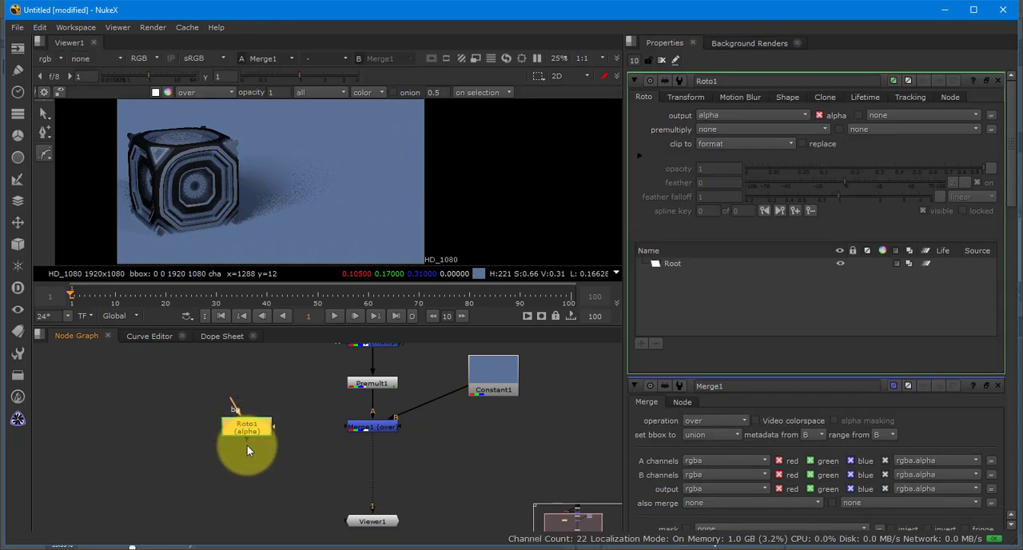
pyautogui.moveTo(247, 427); pyautogui.dragTo(250, 433)
pyautogui.press('m')
pyautogui.moveTo(312, 432); pyautogui.dragTo(373, 457)
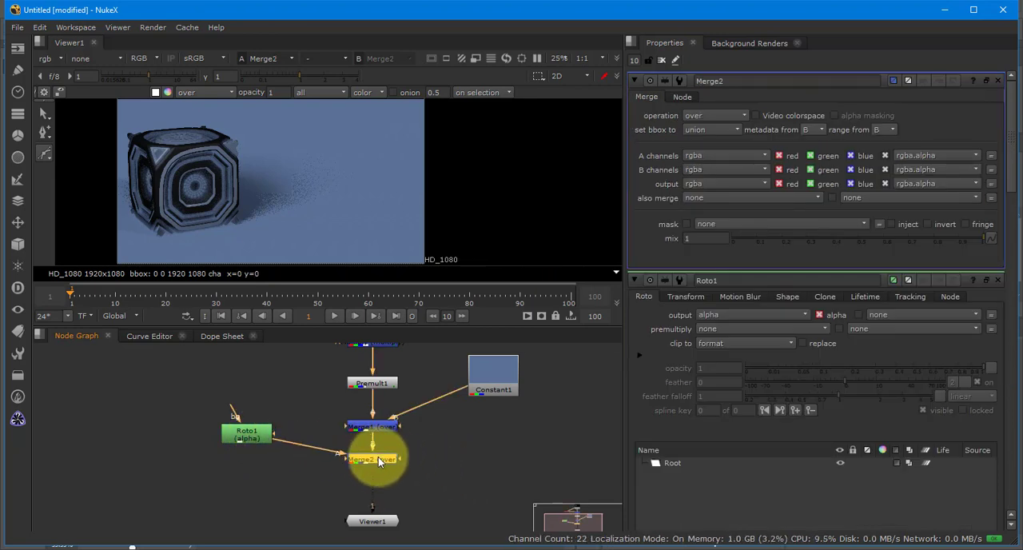
pyautogui.press('Delete')
# - Add an over Merge with Roto1 as its A input, insert it between Merge1 and Viewer1, and adjust Roto1's position beside it
pyautogui.press('m')
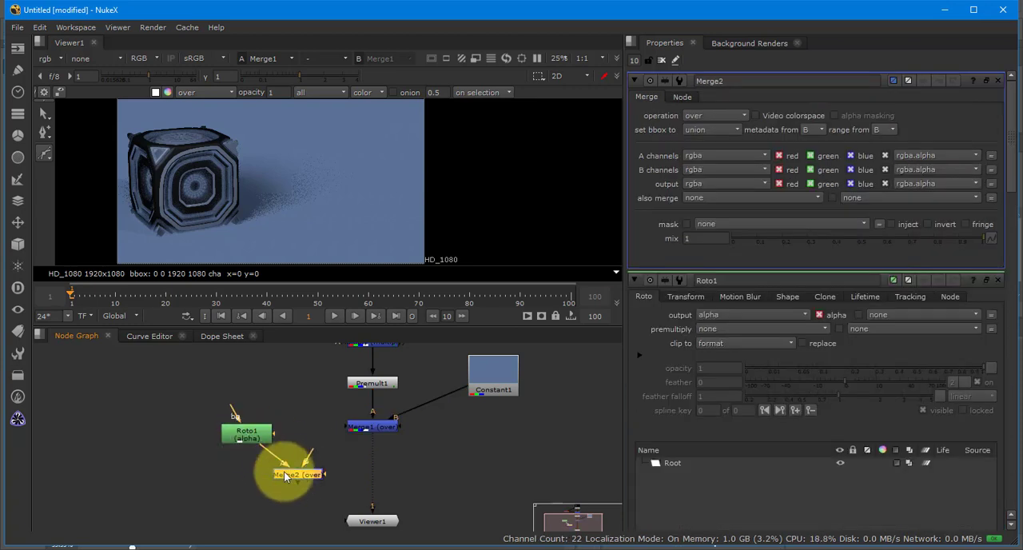
pyautogui.moveTo(300, 474); pyautogui.dragTo(381, 457)
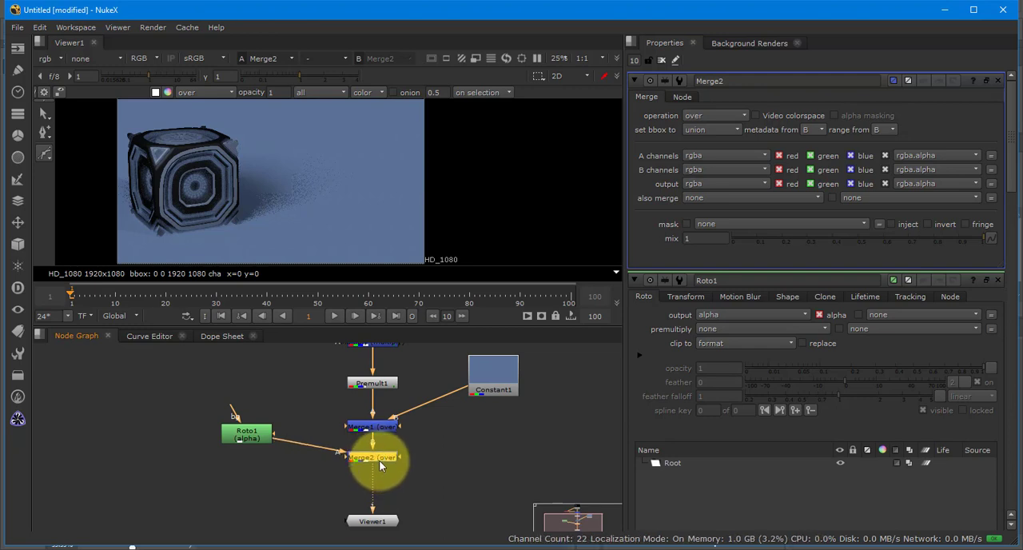
pyautogui.moveTo(381, 462)
pyautogui.mouseDown()
pyautogui.moveTo(346, 472)
pyautogui.moveTo(352, 457)
pyautogui.moveTo(339, 457)
pyautogui.moveTo(379, 463)
pyautogui.mouseUp()
pyautogui.moveTo(259, 441); pyautogui.dragTo(319, 432)
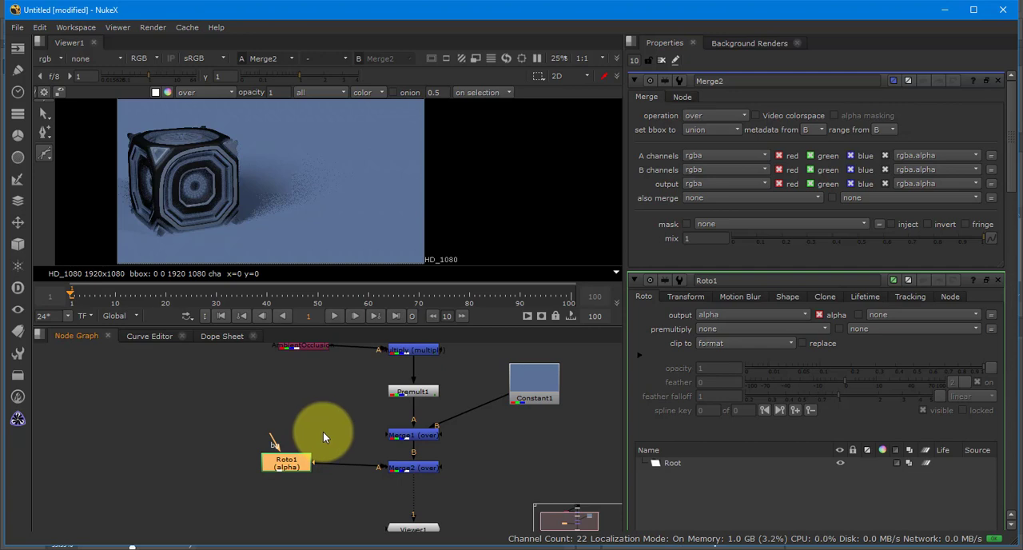
pyautogui.moveTo(323, 432)
pyautogui.mouseDown()
pyautogui.moveTo(331, 410)
pyautogui.moveTo(327, 434)
pyautogui.mouseUp()
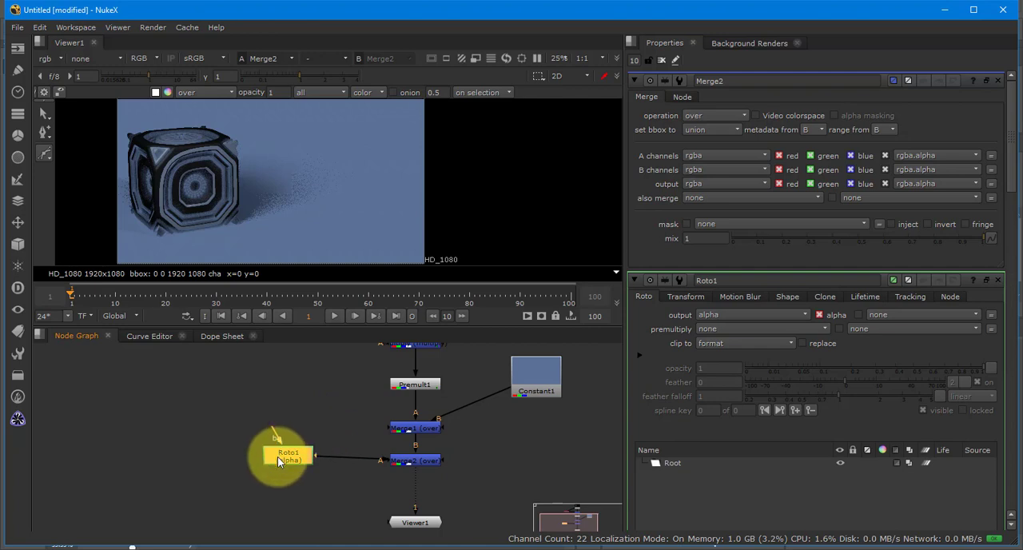
pyautogui.moveTo(277, 456); pyautogui.dragTo(274, 444)
# - Draw a closed four-point Bezier shape for Roto1 from the cube's right half across its shadow, and shift its first point slightly inward
pyautogui.scroll(-2, 283, 201)
pyautogui.moveTo(283, 183); pyautogui.dragTo(297, 177)
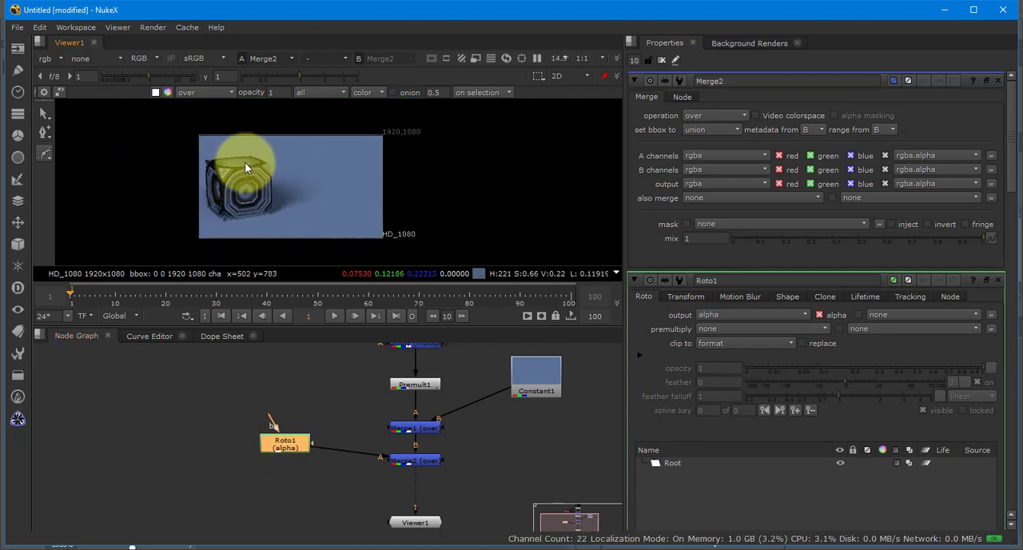
pyautogui.moveTo(244, 161); pyautogui.dragTo(238, 168)
pyautogui.click(257, 199)
pyautogui.click(327, 198)
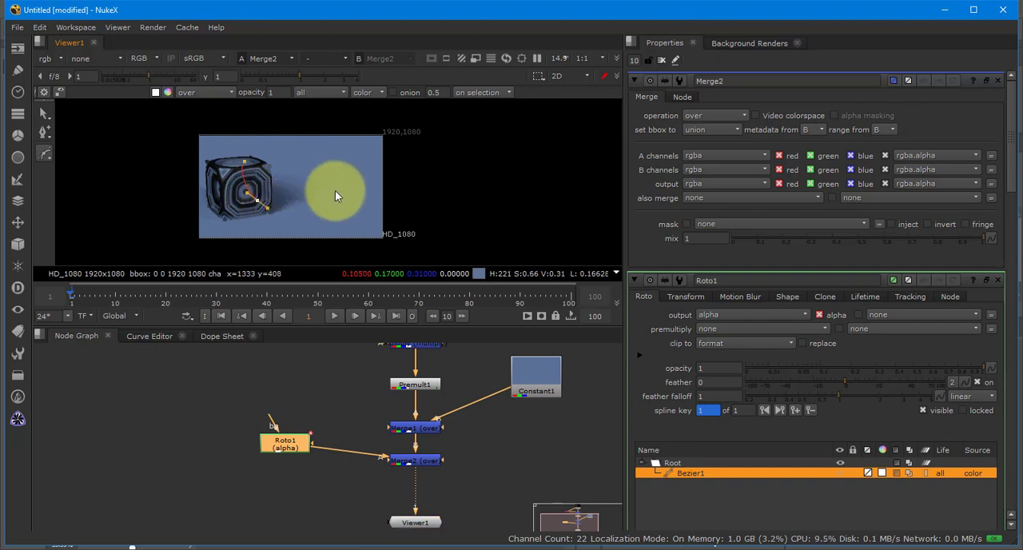
pyautogui.moveTo(324, 163); pyautogui.dragTo(317, 151)
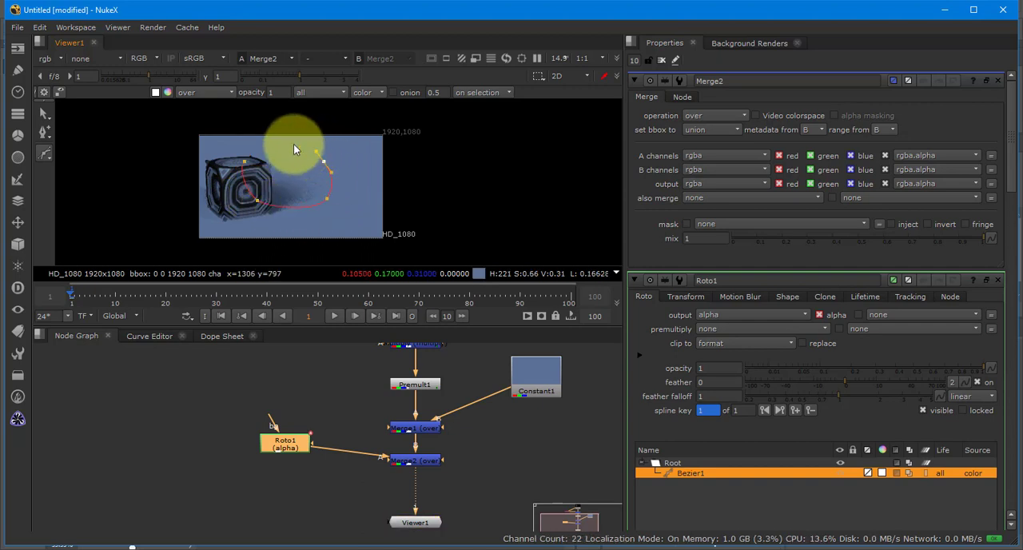
pyautogui.click(244, 163)
pyautogui.moveTo(245, 162); pyautogui.dragTo(253, 163)
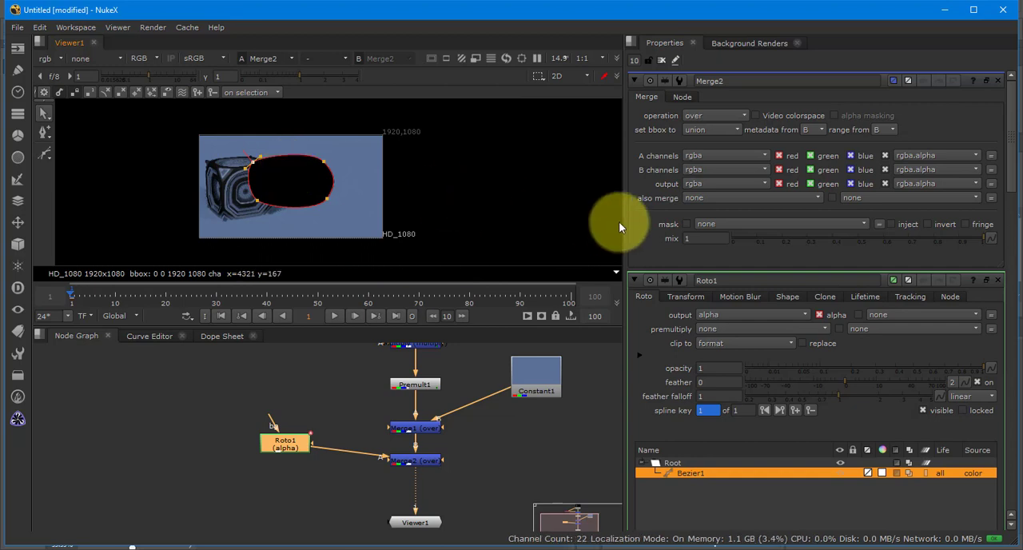
# - Invert Roto1's Bezier shape so it masks the area outside the drawn oval
pyautogui.scroll(-1, 759, 219)
pyautogui.scroll(-3, 803, 257)
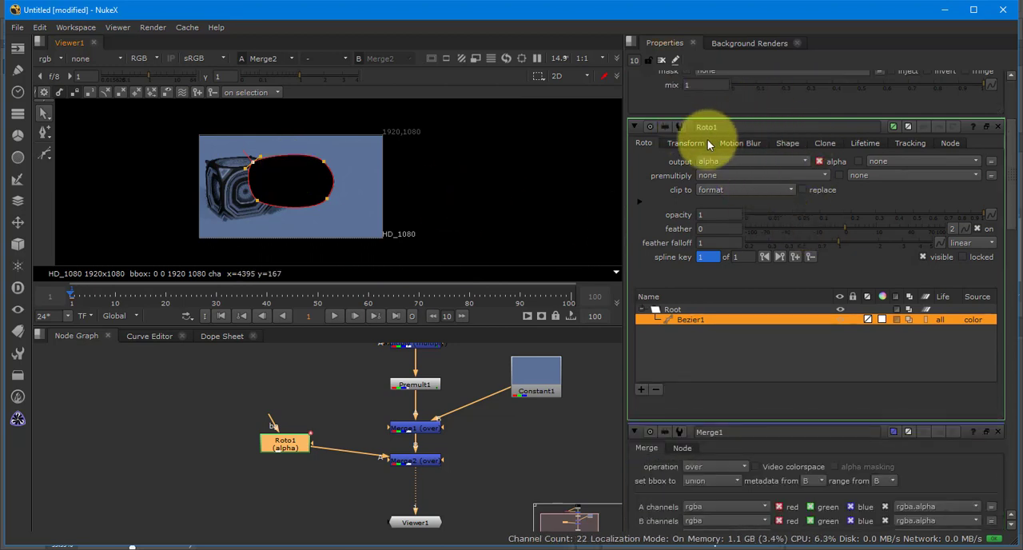
pyautogui.click(897, 321)
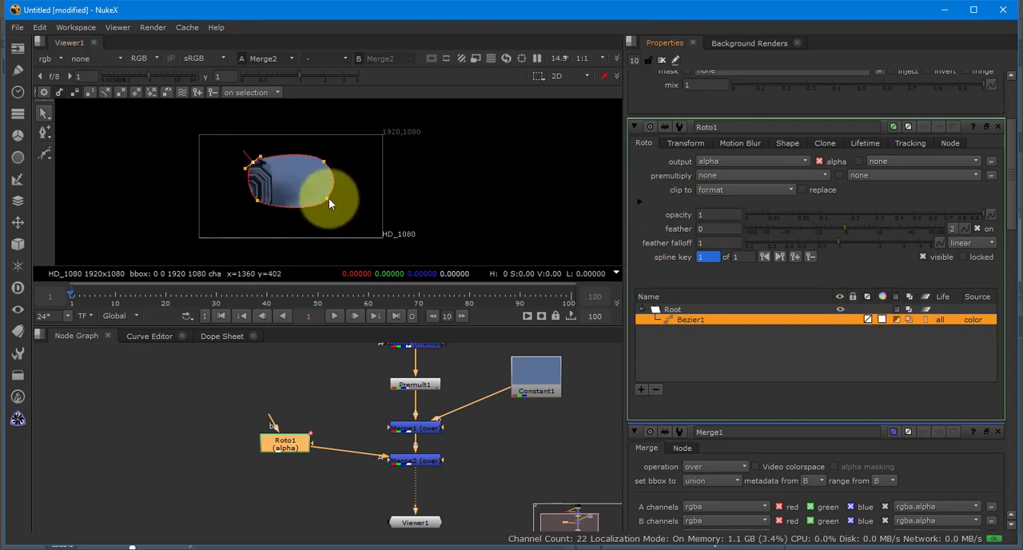
# - Pull the feather of Roto1's four Bezier points outward to just beyond the matching corners of the image frame for a soft vignette
pyautogui.moveTo(329, 198); pyautogui.dragTo(395, 241)
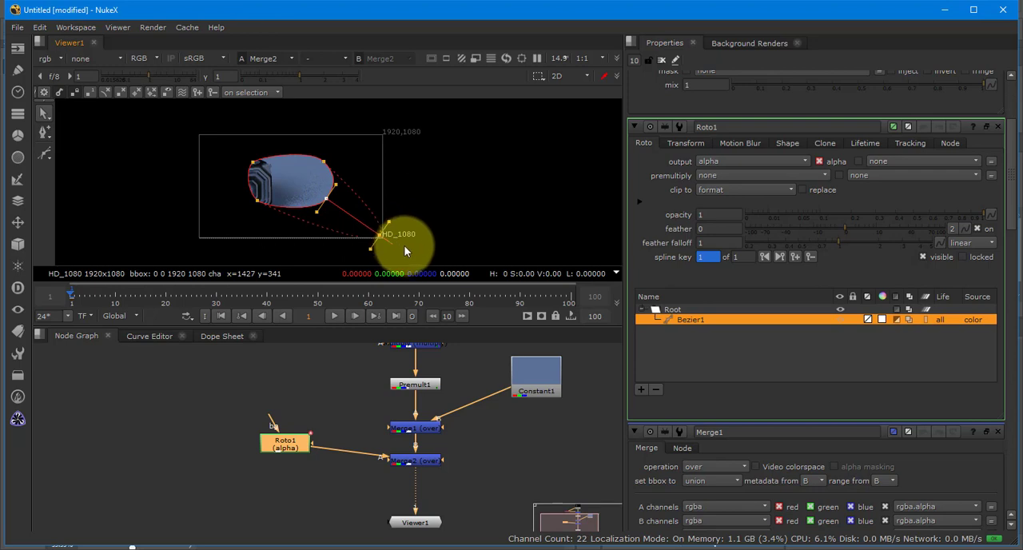
pyautogui.click(324, 162)
pyautogui.moveTo(327, 162); pyautogui.dragTo(388, 133)
pyautogui.click(252, 163)
pyautogui.moveTo(242, 152); pyautogui.dragTo(201, 132)
pyautogui.moveTo(252, 163); pyautogui.dragTo(190, 251)
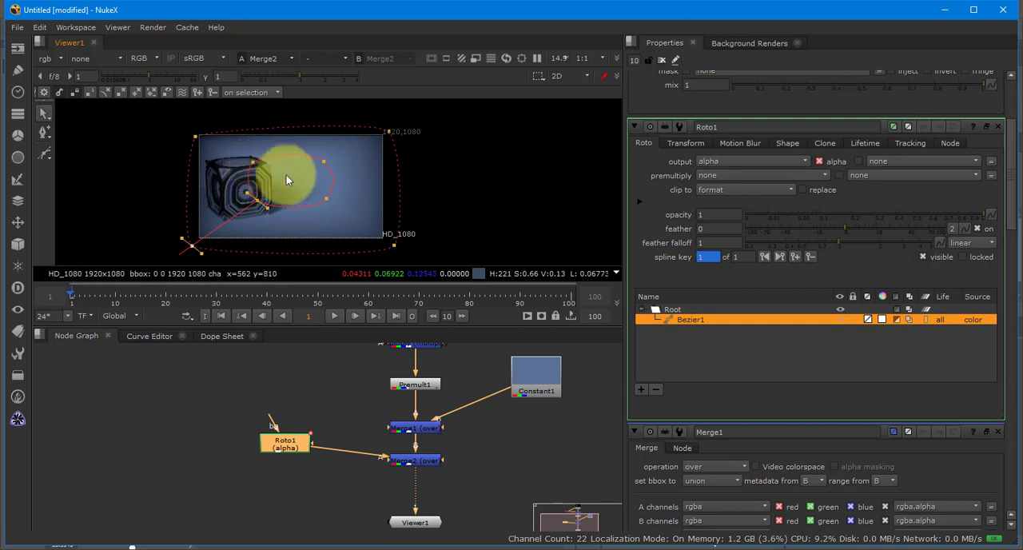
pyautogui.scroll(2, 293, 188)
pyautogui.moveTo(345, 185); pyautogui.dragTo(336, 169)
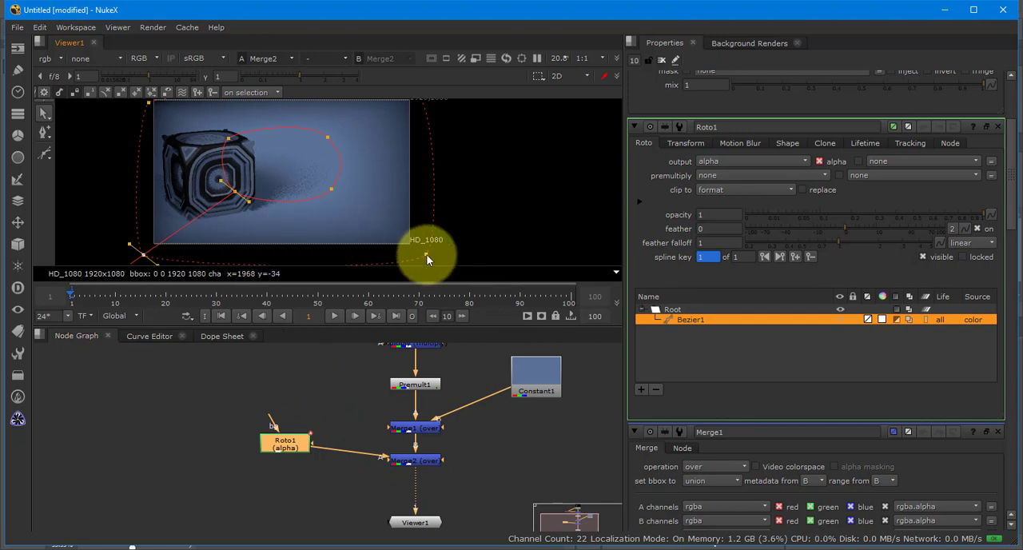
pyautogui.moveTo(427, 255); pyautogui.dragTo(422, 250)
pyautogui.scroll(-1, 352, 209)
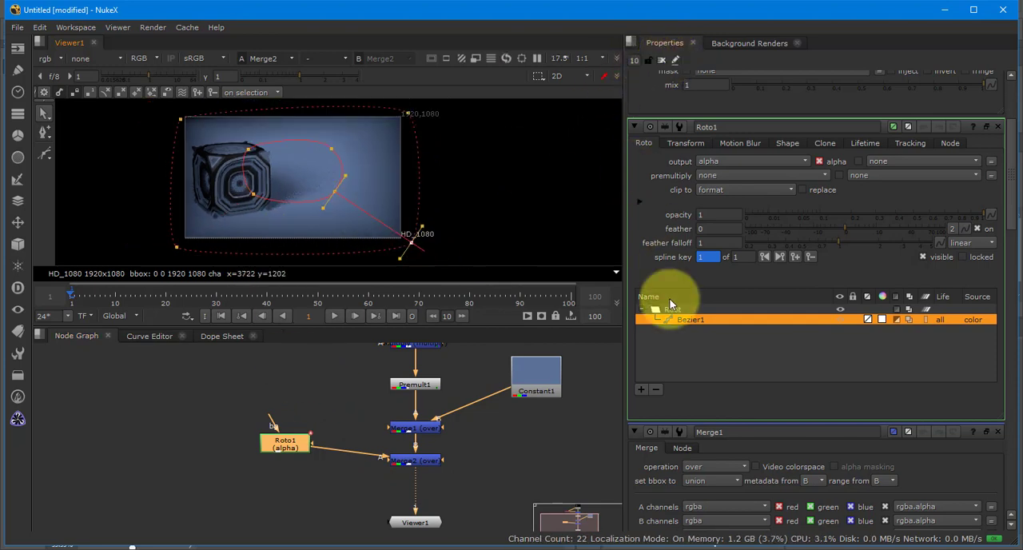
# - Close all open node properties and inspect the vignetted composite without the roto overlay
pyautogui.scroll(-15, 673, 294)
pyautogui.scroll(15, 672, 294)
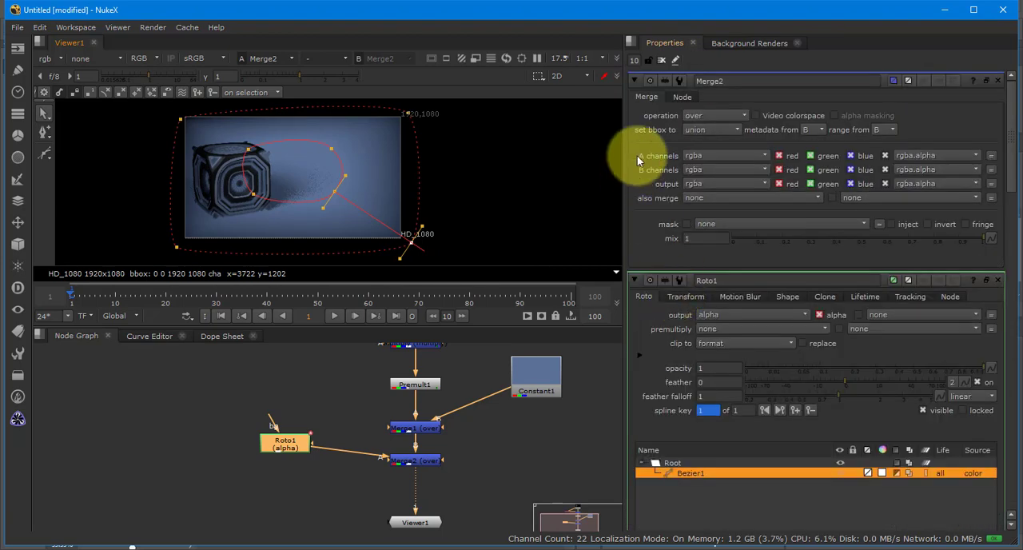
pyautogui.click(663, 61)
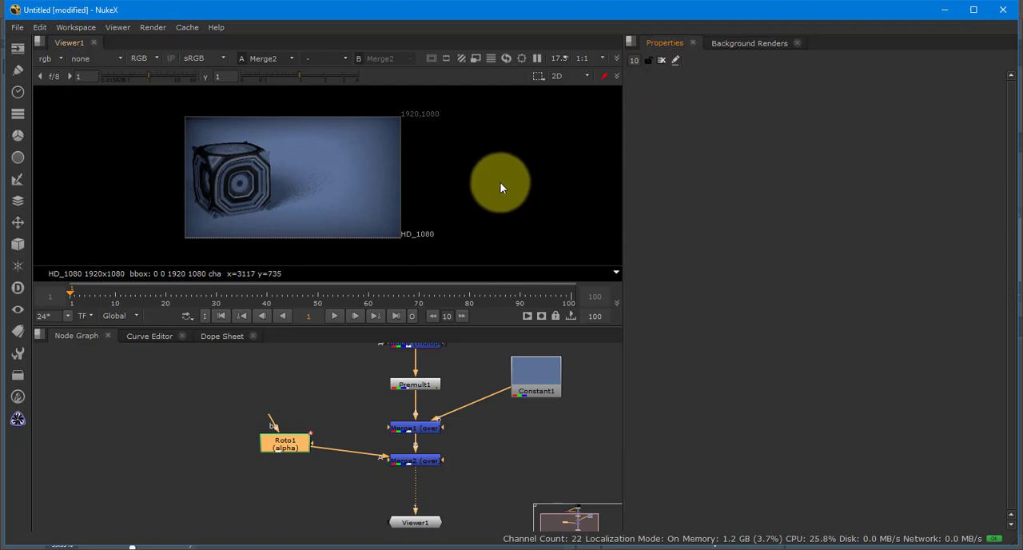
pyautogui.moveTo(511, 190); pyautogui.dragTo(527, 196)
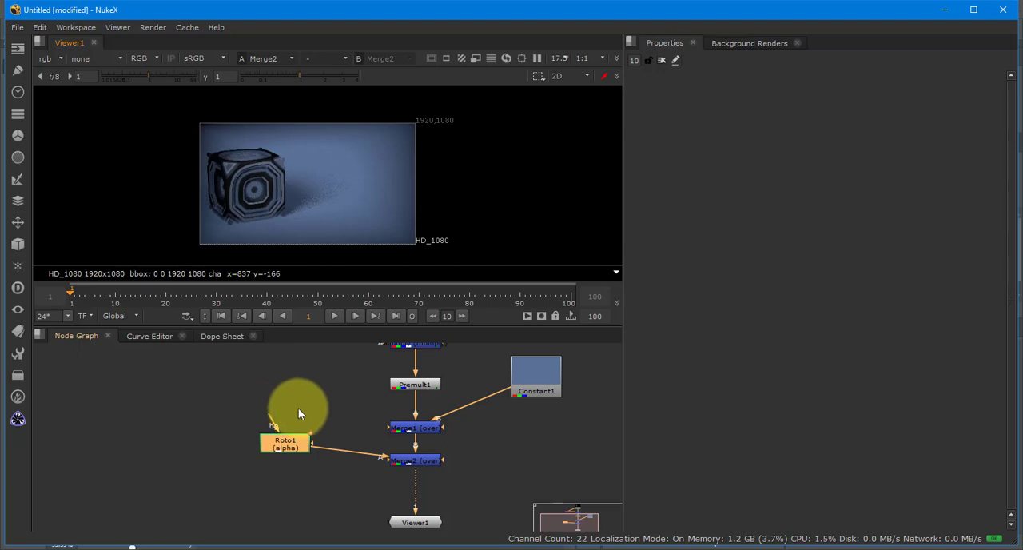
# - Move Viewer1 down to make room, then add a Write node and insert it between Merge2 and Viewer1
pyautogui.moveTo(324, 376); pyautogui.dragTo(299, 326)
pyautogui.click(343, 463)
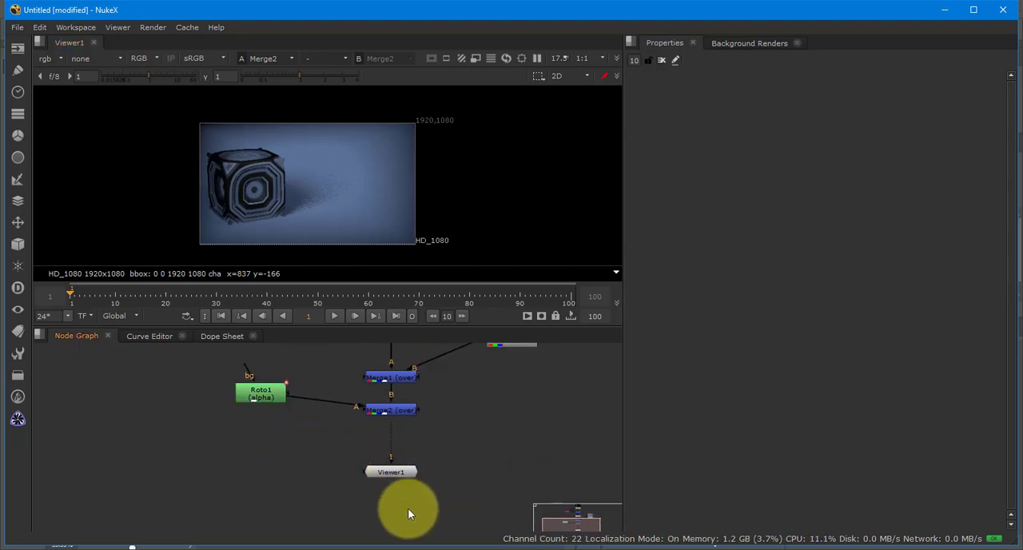
pyautogui.moveTo(391, 472); pyautogui.dragTo(409, 512)
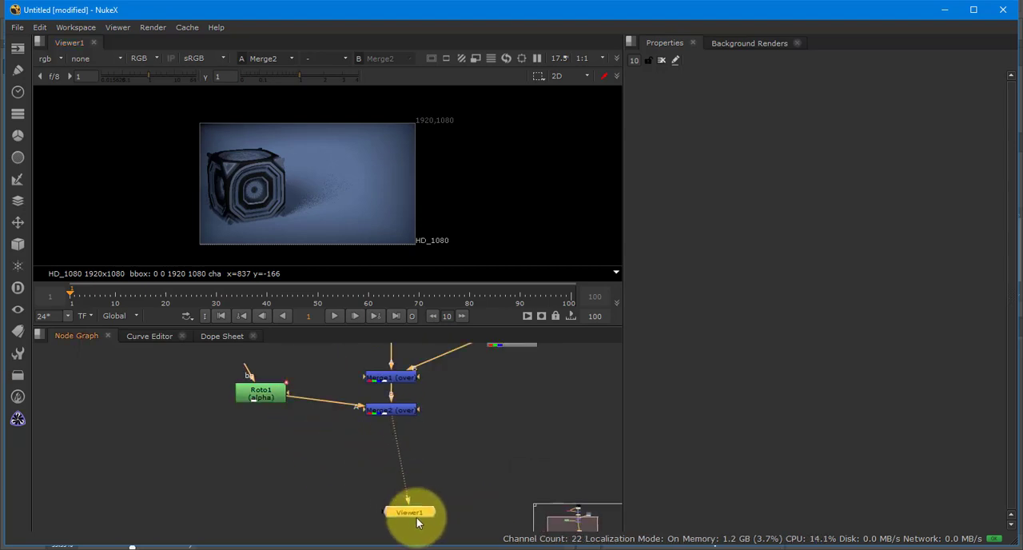
pyautogui.click(333, 474)
pyautogui.press('Tab')
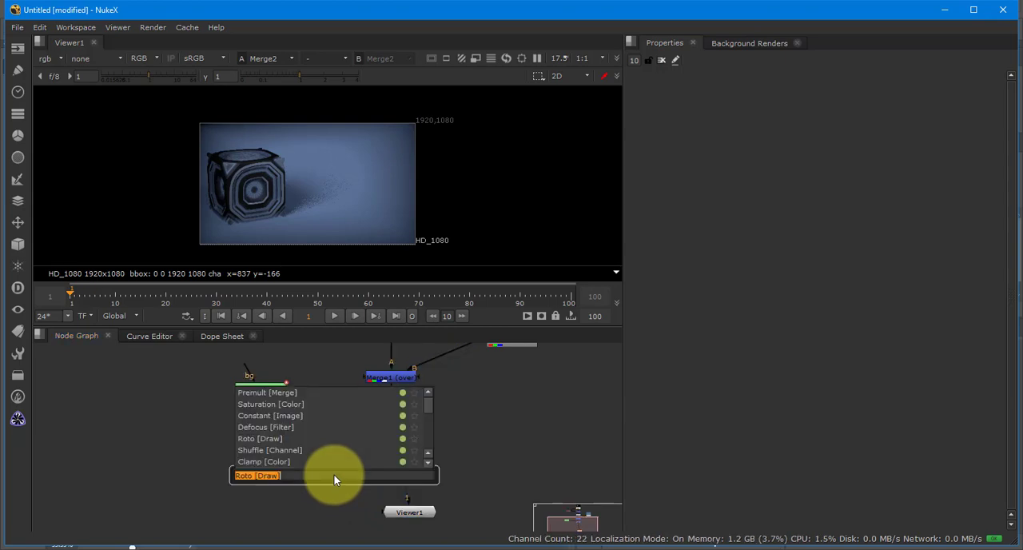
pyautogui.write('write')
pyautogui.press('Return')
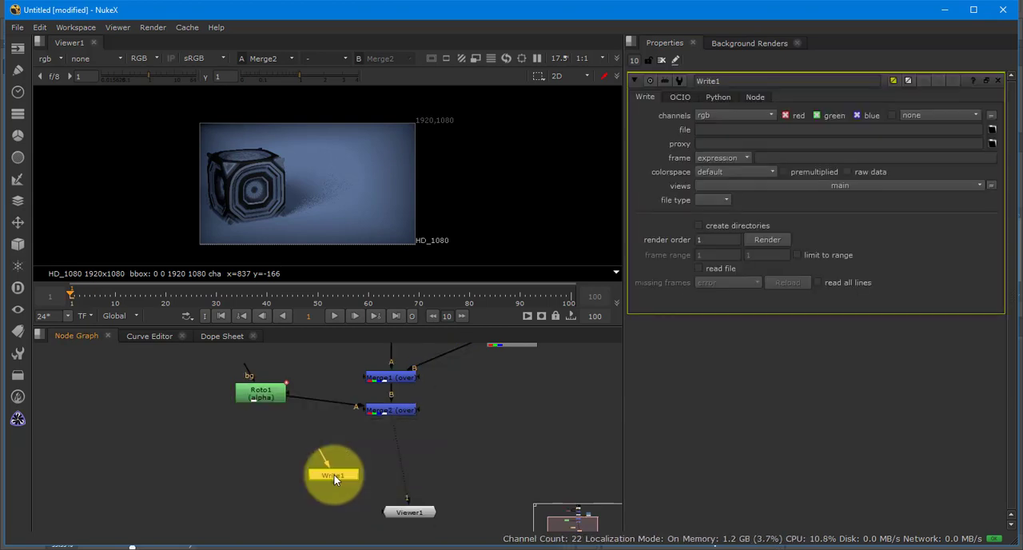
pyautogui.moveTo(334, 475); pyautogui.dragTo(396, 462)
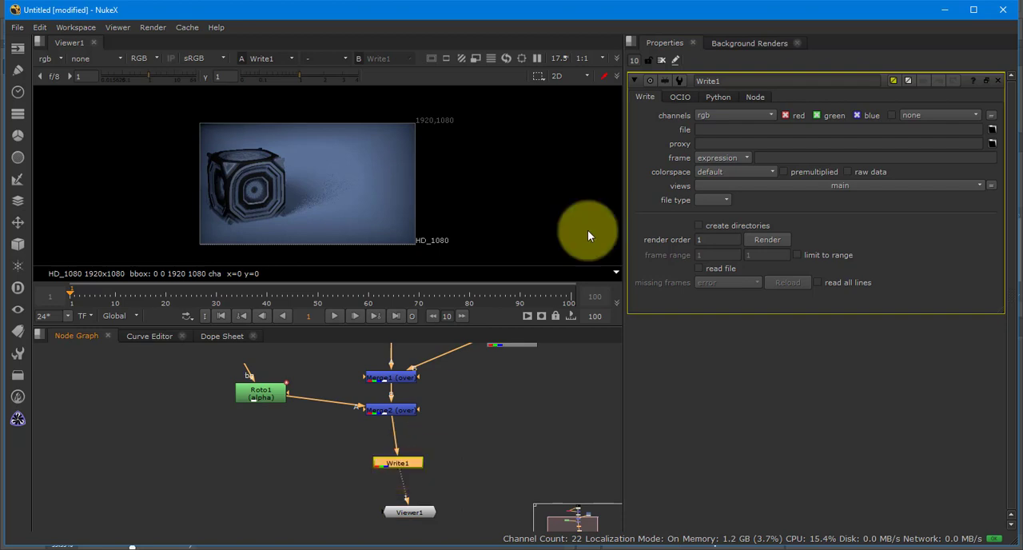
# - Set Write1's output file to Sarcona_NukedProp.exr in the Sarcona_SimpleProp images folder and render frame range 1-1
pyautogui.click(992, 129)
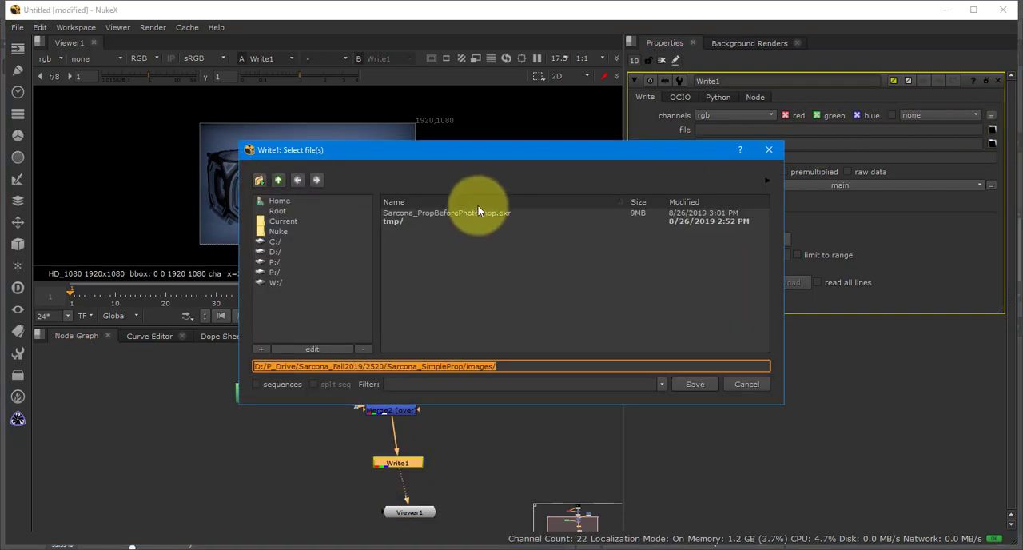
pyautogui.click(532, 366)
pyautogui.write('S')
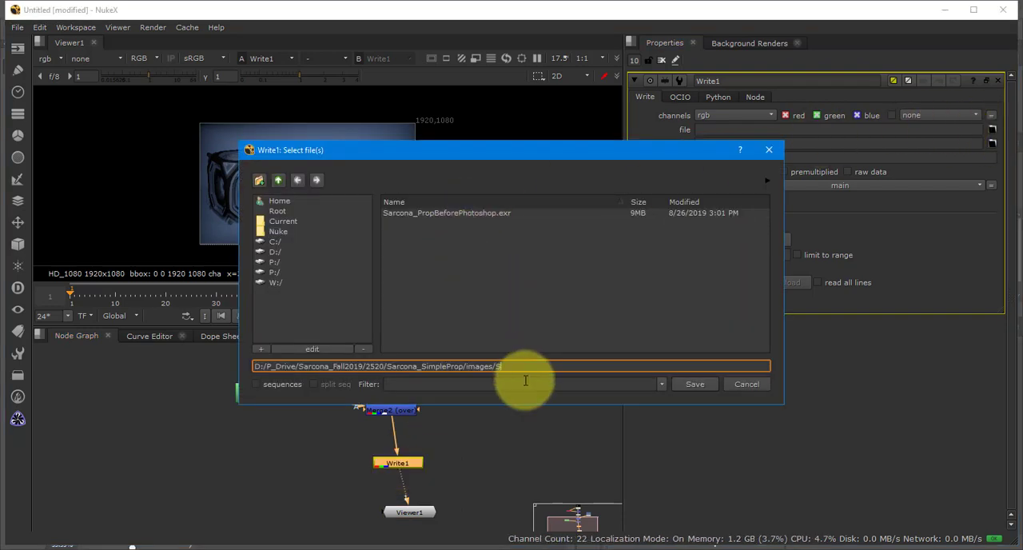
pyautogui.write('arcona_NukedPR')
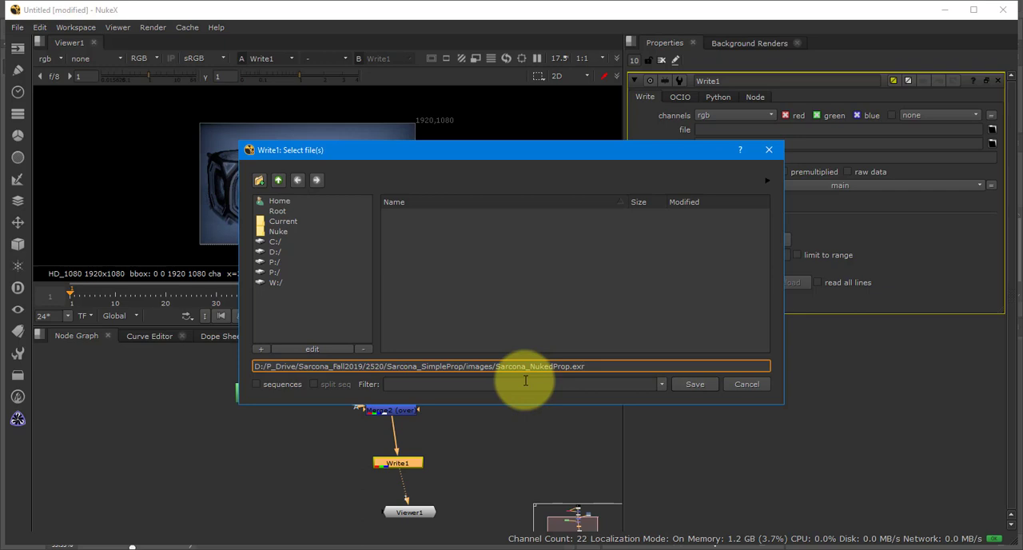
pyautogui.press('Return')
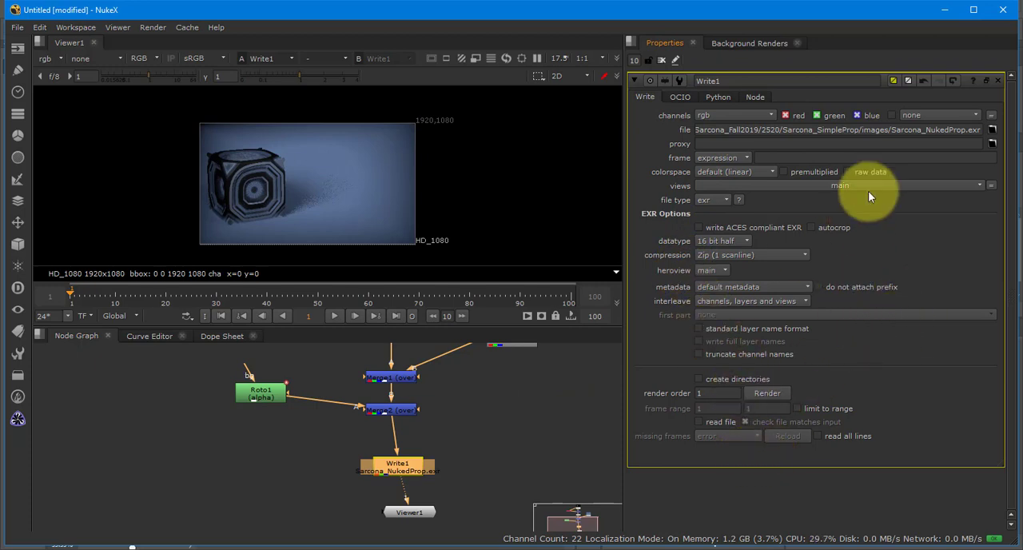
pyautogui.click(767, 394)
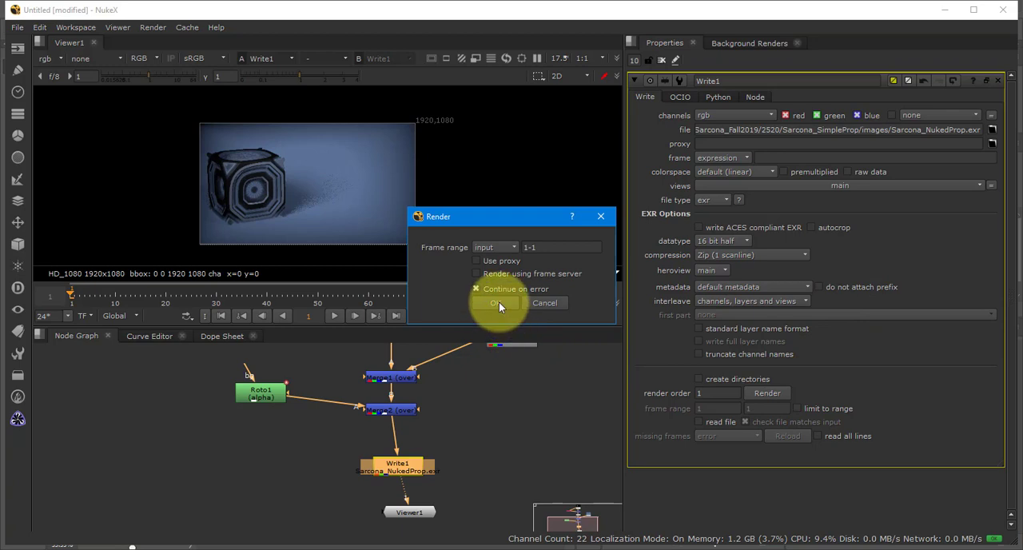
pyautogui.click(497, 303)
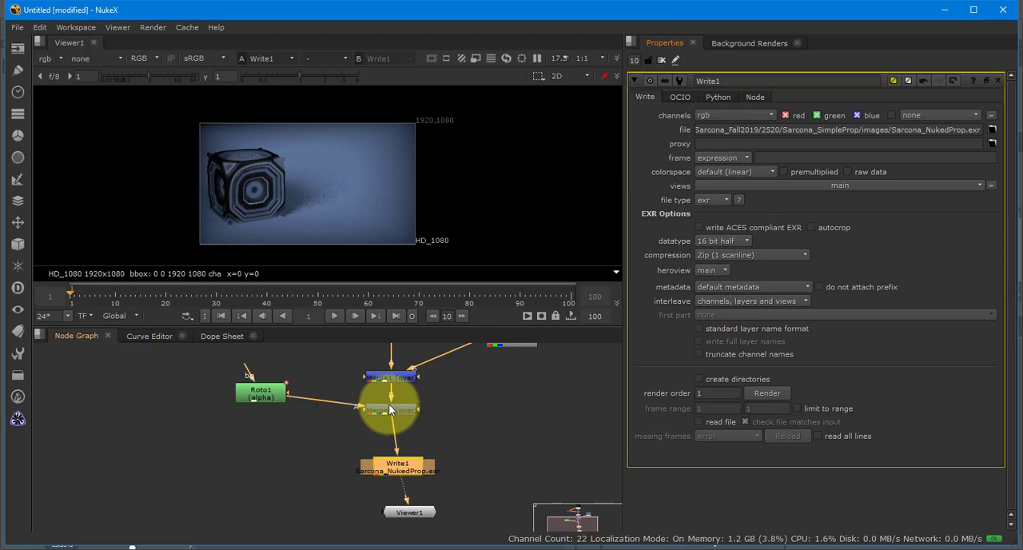
# - Replace Read1's source image with GlassCannister.exr from the Sarcona_PlayingAround images folder
pyautogui.scroll(-1, 282, 426)
pyautogui.moveTo(282, 351); pyautogui.dragTo(295, 456)
pyautogui.scroll(1, 296, 409)
pyautogui.scroll(1, 296, 414)
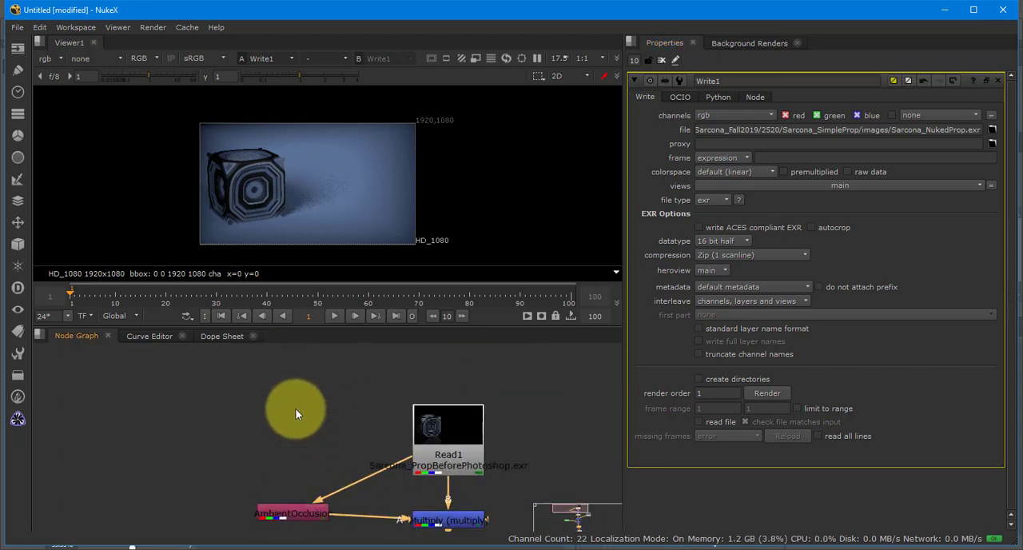
pyautogui.doubleClick(443, 428)
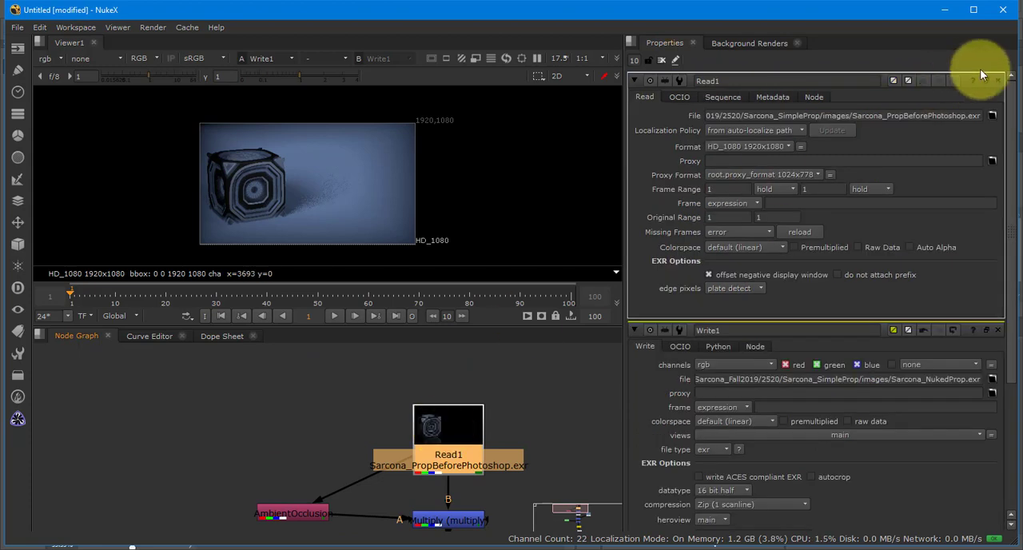
pyautogui.click(991, 115)
pyautogui.click(278, 180)
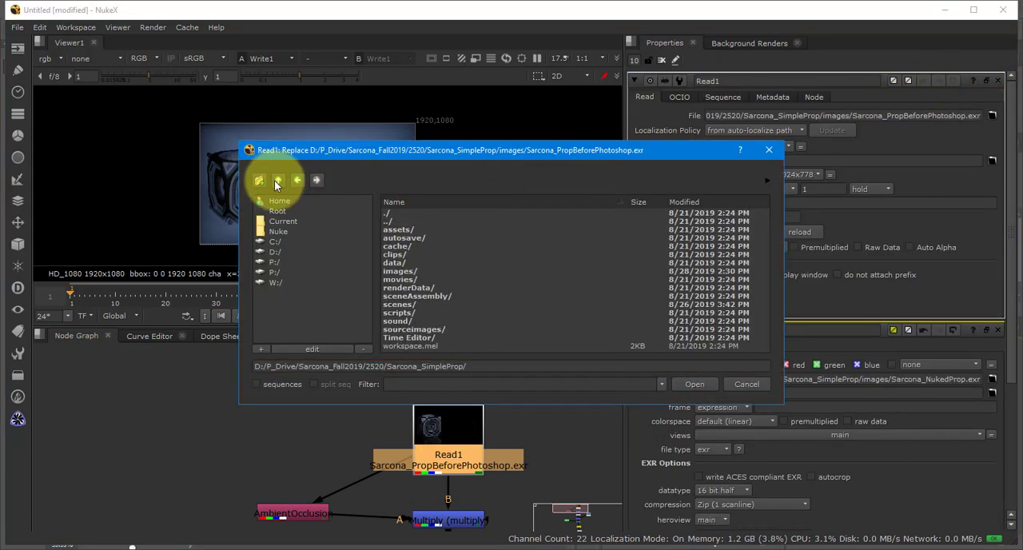
pyautogui.click(278, 180)
pyautogui.doubleClick(426, 229)
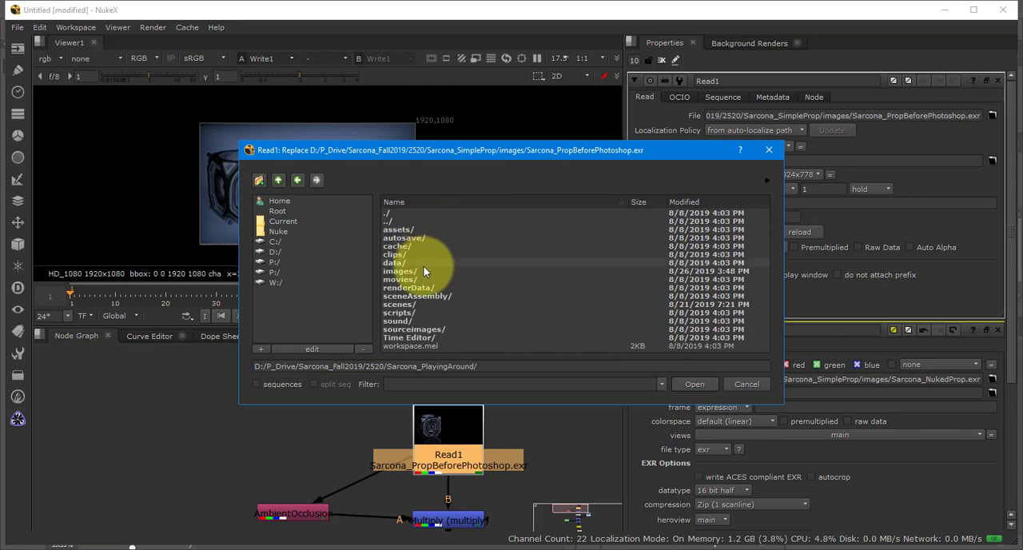
pyautogui.doubleClick(423, 263)
pyautogui.click(283, 182)
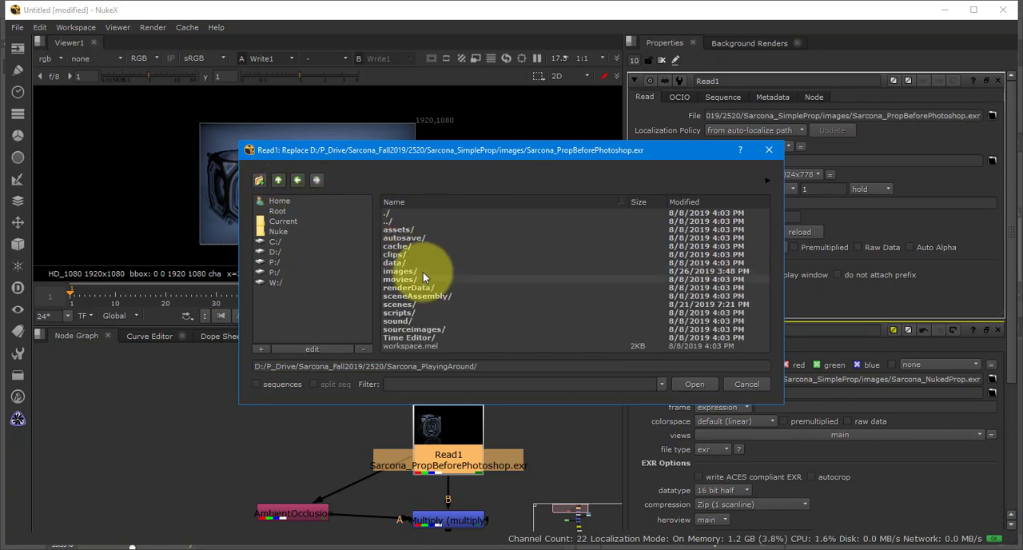
pyautogui.doubleClick(423, 271)
pyautogui.doubleClick(428, 257)
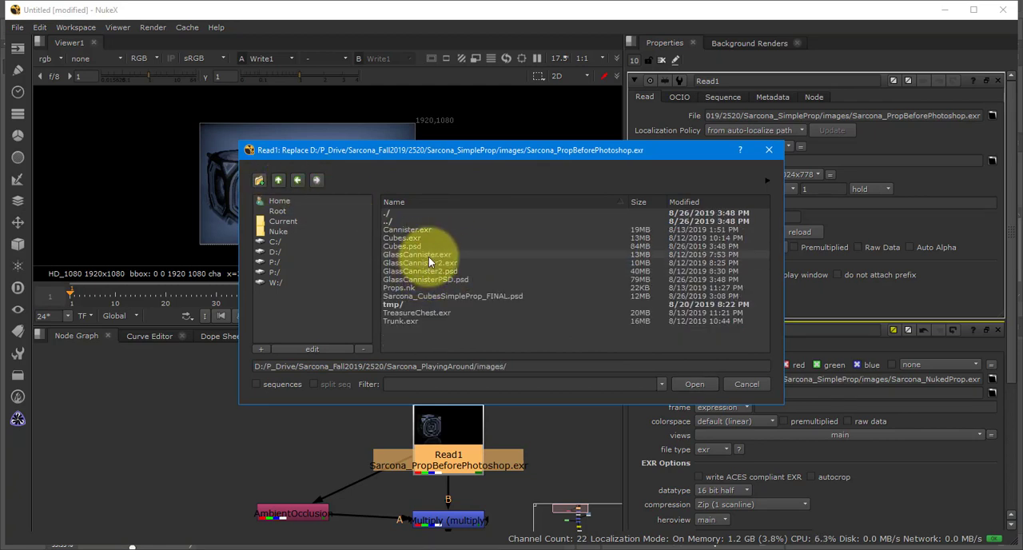
# - Follow the node tree from Read1 to Viewer1, and view the AmbientOcclusion and Multiply outputs for the new prop
pyautogui.moveTo(535, 470); pyautogui.dragTo(477, 364)
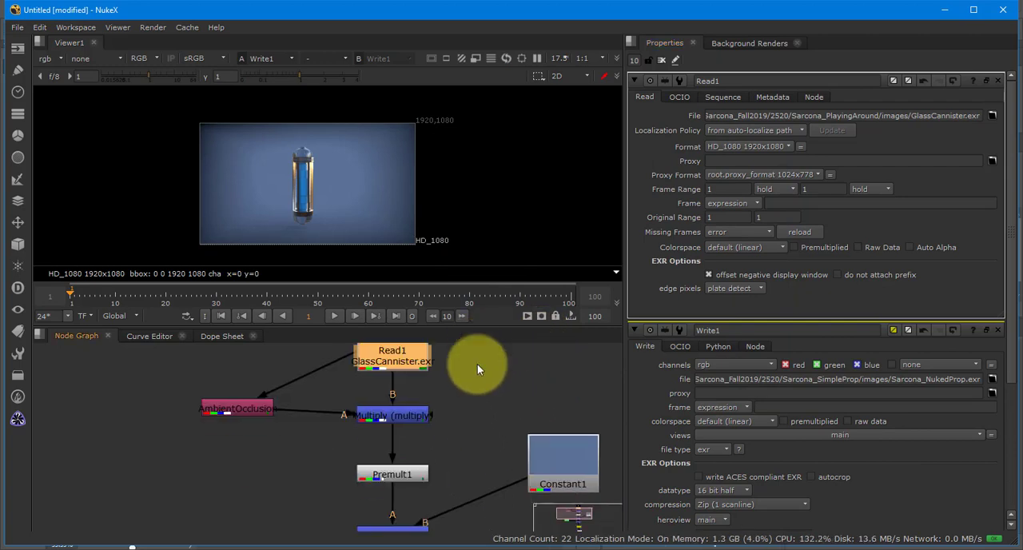
pyautogui.moveTo(476, 518); pyautogui.dragTo(481, 342)
pyautogui.moveTo(475, 470); pyautogui.dragTo(474, 444)
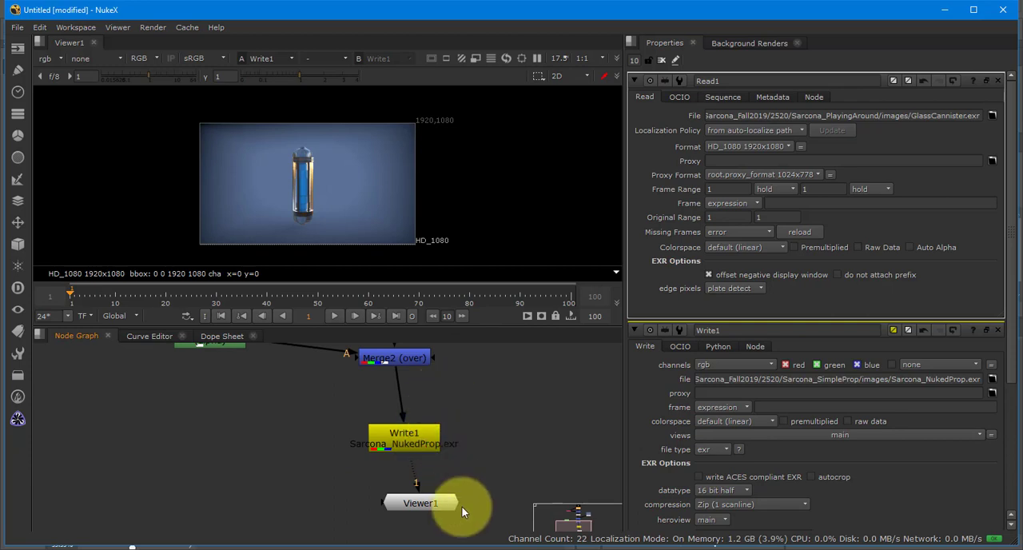
pyautogui.moveTo(332, 366); pyautogui.dragTo(359, 483)
pyautogui.moveTo(327, 344); pyautogui.dragTo(333, 451)
pyautogui.click(270, 439)
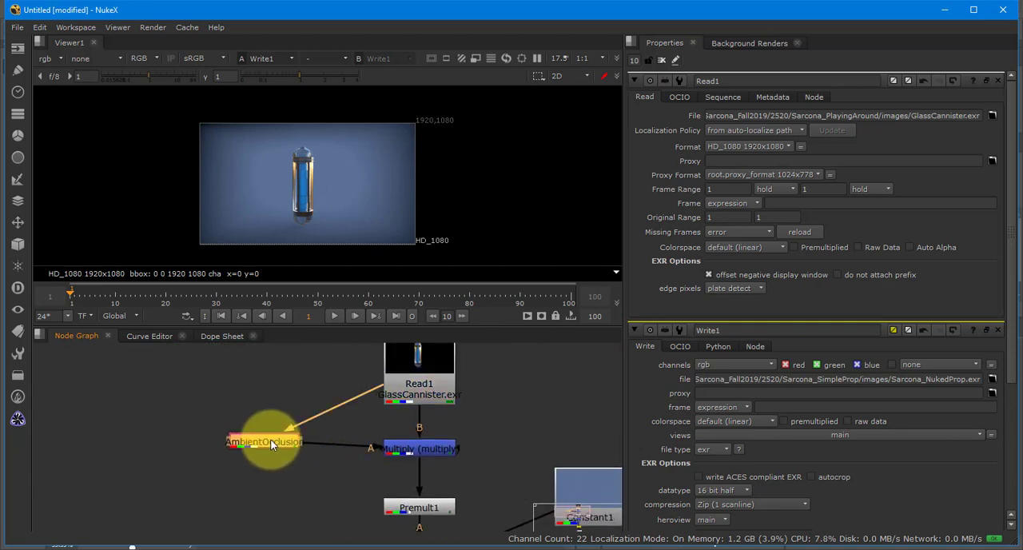
pyautogui.press('1')
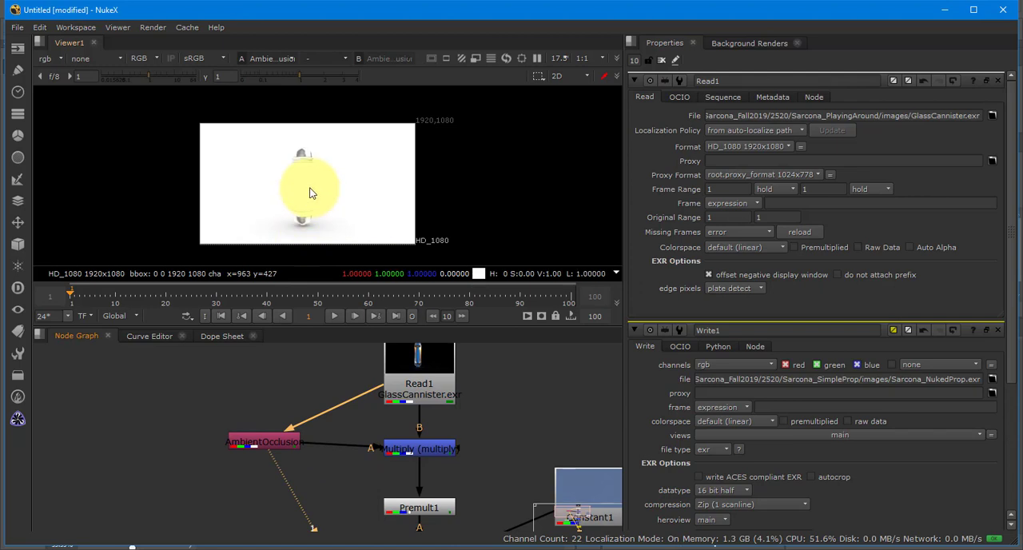
pyautogui.click(421, 452)
pyautogui.press('1')
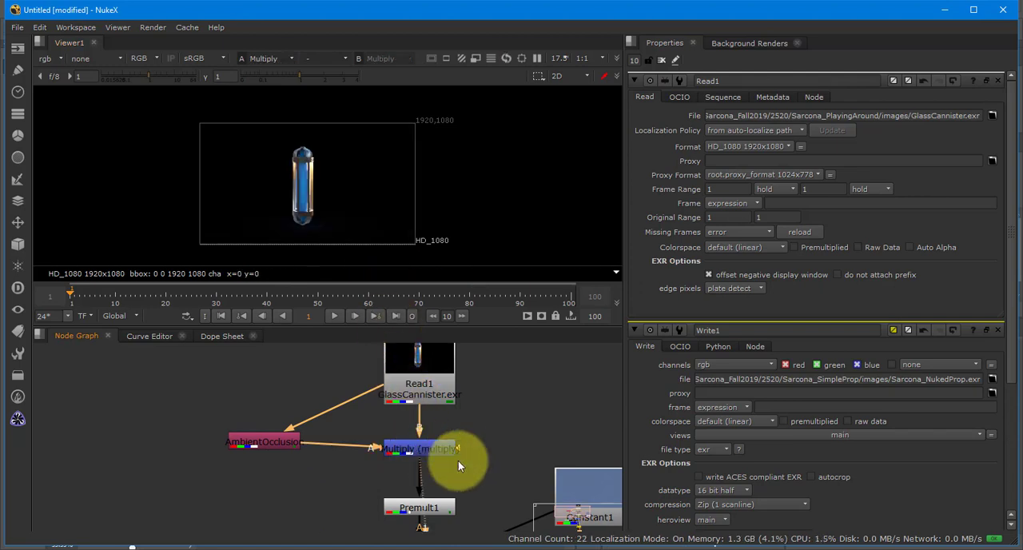
# - View the composite at the merge nodes below Premult1, ending with the viewer on Write1's output
pyautogui.moveTo(456, 499); pyautogui.dragTo(468, 327)
pyautogui.click(429, 430)
pyautogui.press('1')
pyautogui.click(422, 482)
pyautogui.press('1')
pyautogui.click(423, 415)
pyautogui.press('1')
pyautogui.moveTo(444, 465); pyautogui.dragTo(436, 440)
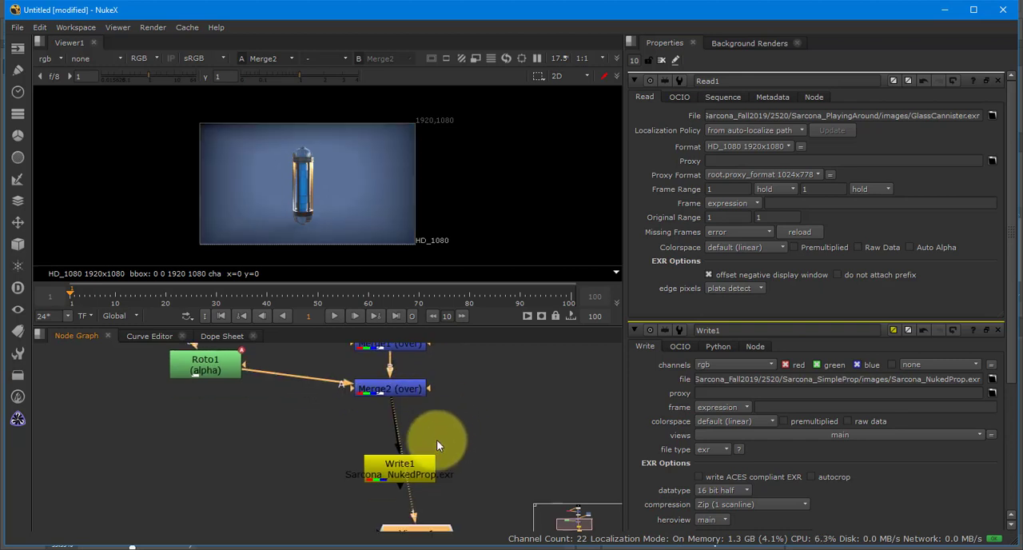
pyautogui.click(429, 464)
pyautogui.press('1')
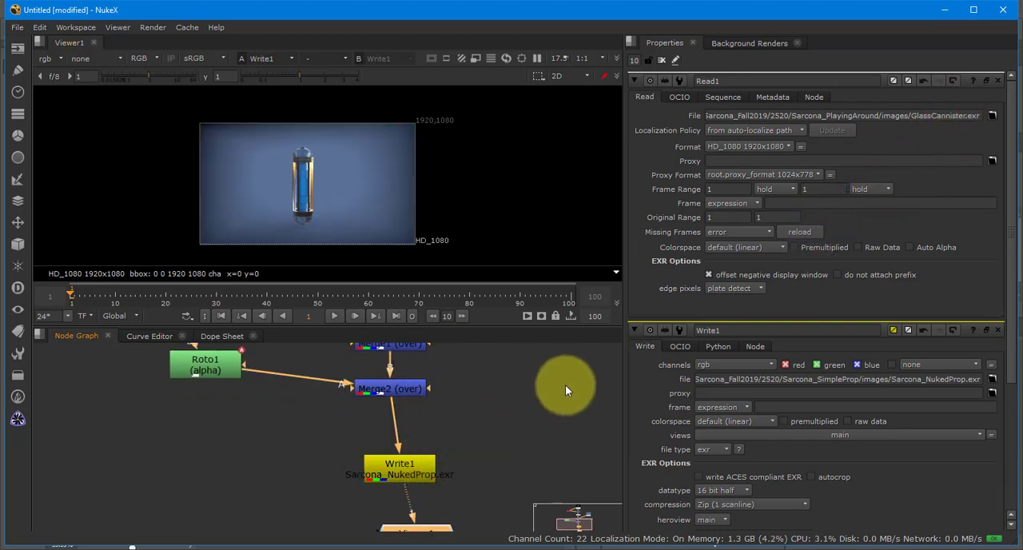
# - Replace Read1's source image with Cubes.exr from the Sarcona_PlayingAround images folder
pyautogui.moveTo(571, 424); pyautogui.dragTo(537, 546)
pyautogui.moveTo(494, 418); pyautogui.dragTo(508, 546)
pyautogui.click(369, 391)
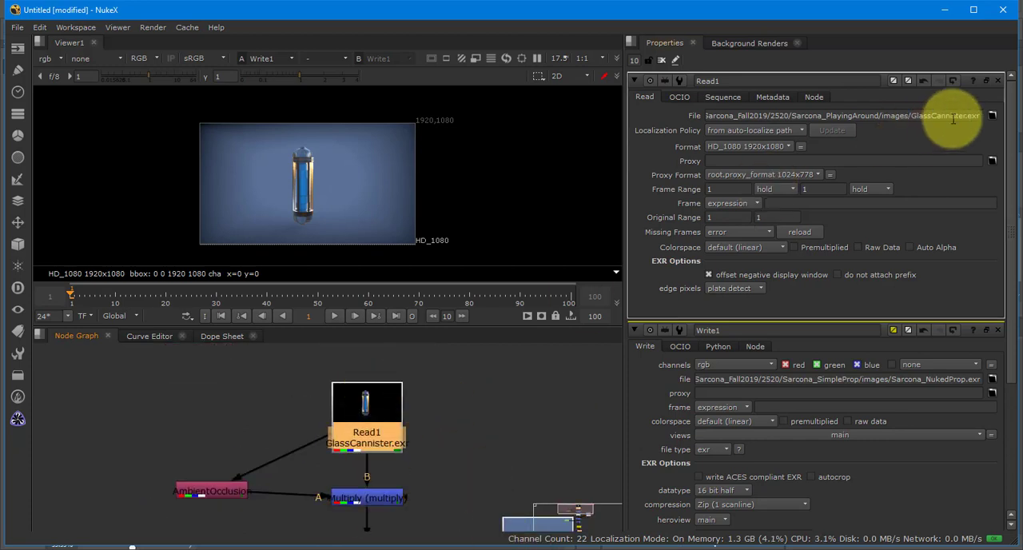
pyautogui.click(992, 115)
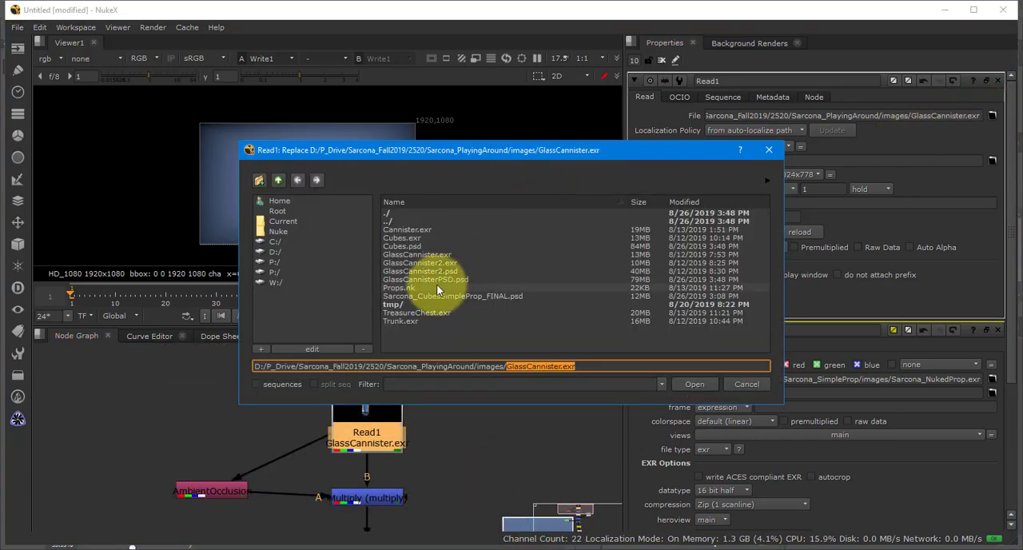
pyautogui.doubleClick(416, 241)
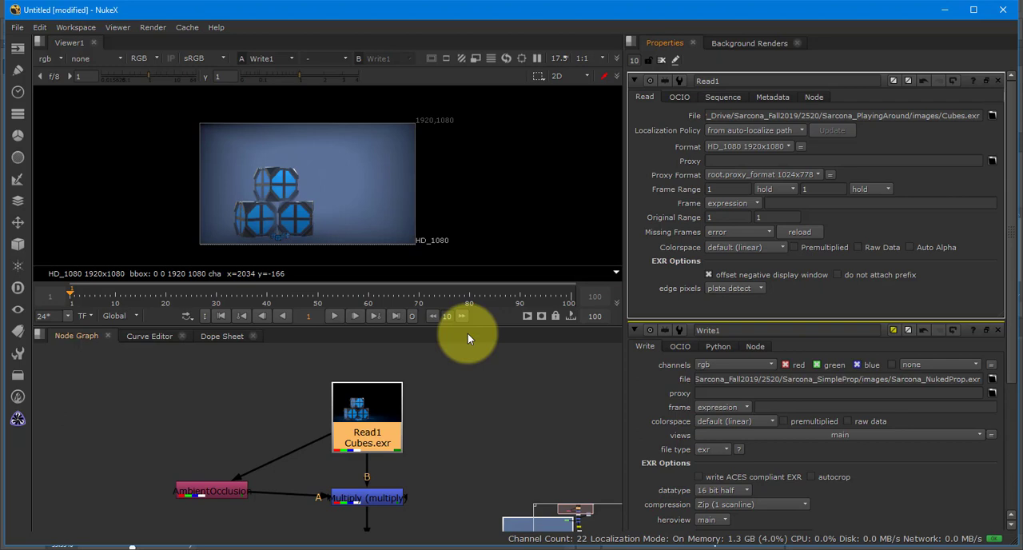
# - Change Constant1's background color to a dark green and close all open node properties
pyautogui.moveTo(461, 392); pyautogui.dragTo(386, 249)
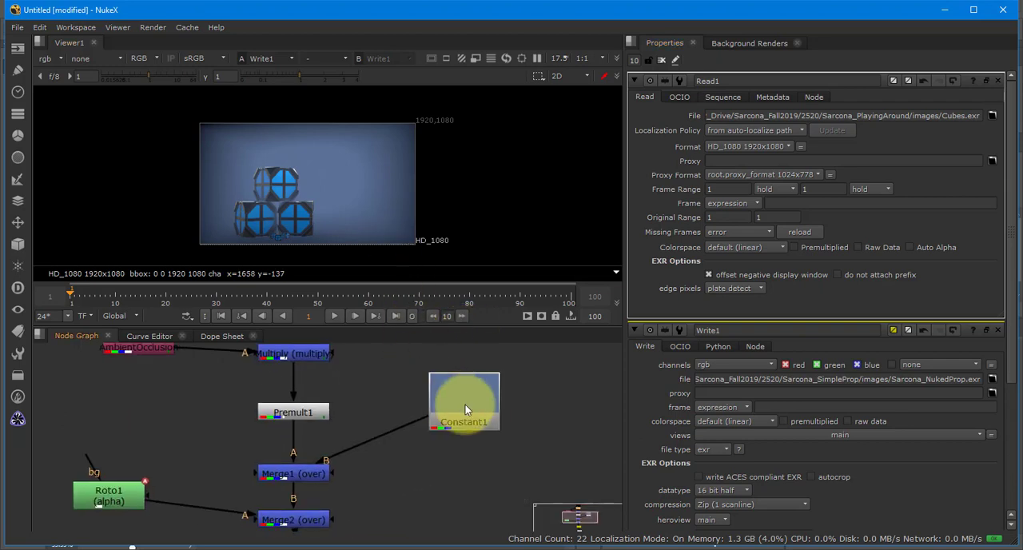
pyautogui.click(465, 404)
pyautogui.doubleClick(478, 392)
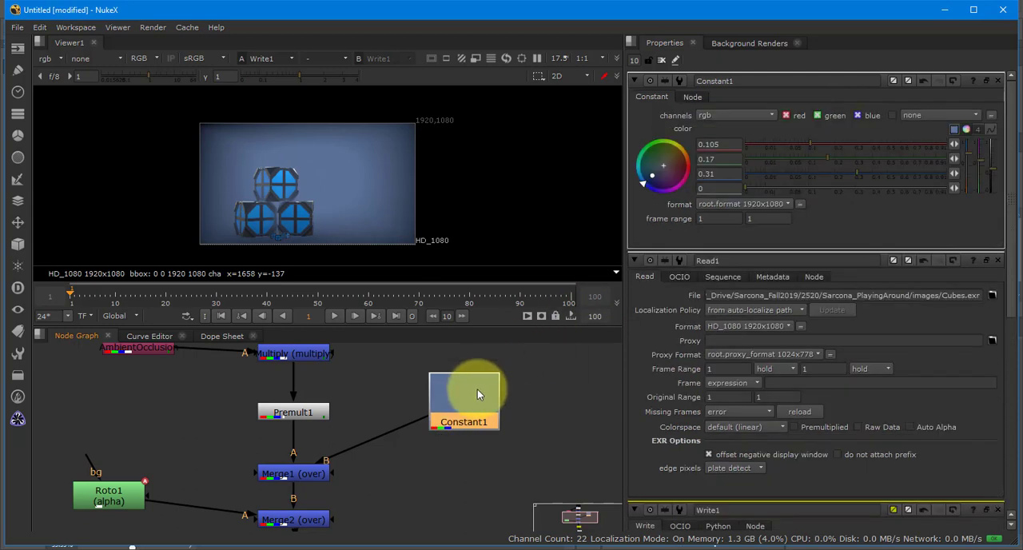
pyautogui.click(820, 147)
pyautogui.moveTo(829, 161); pyautogui.dragTo(781, 157)
pyautogui.click(770, 147)
pyautogui.click(661, 61)
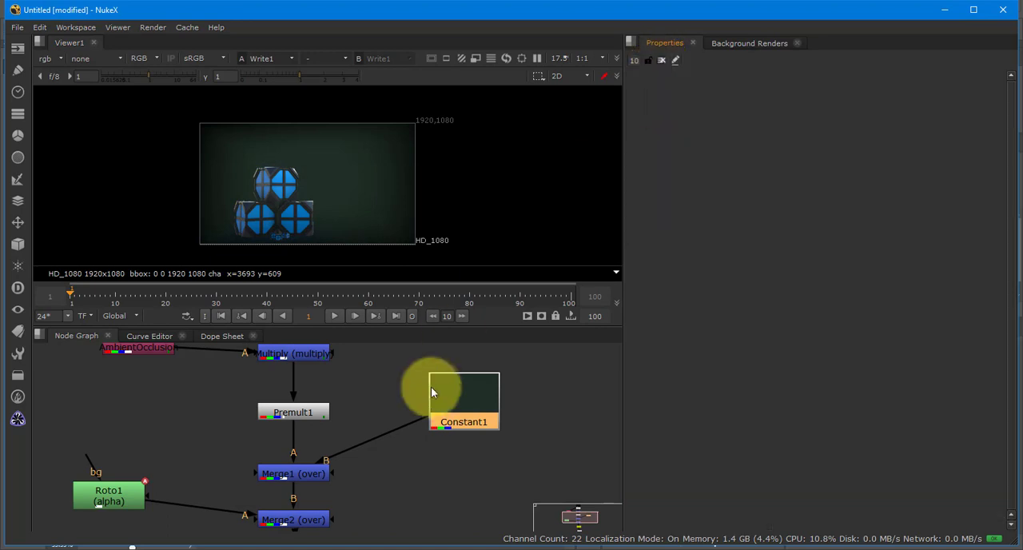
# - Review the whole node tree, compare it with the GlassCannisterPSD.psd layer stack in Photoshop, and return to NukeX
pyautogui.hscroll(-5, 431, 415)
pyautogui.scroll(-2, 431, 415)
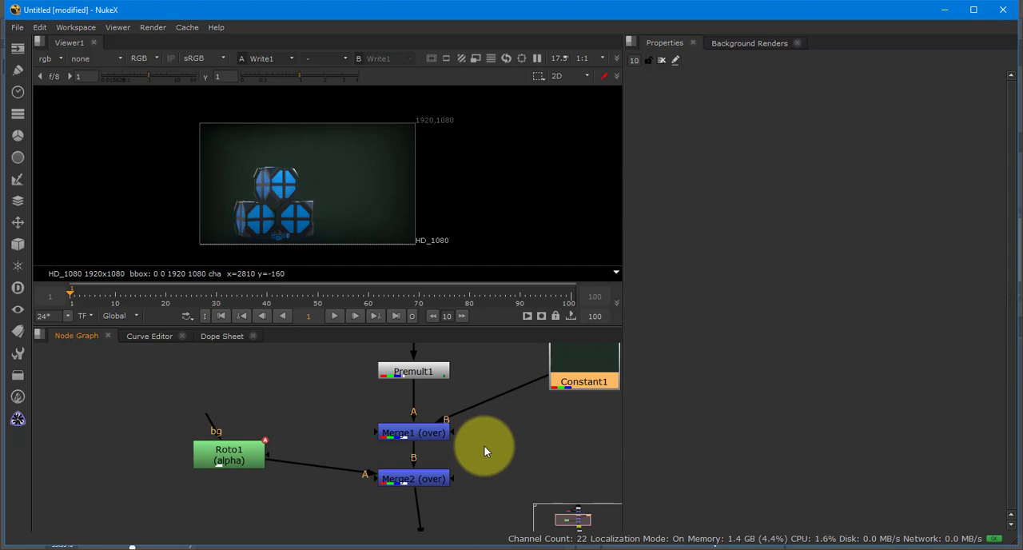
pyautogui.click(490, 440)
pyautogui.scroll(-5, 490, 440)
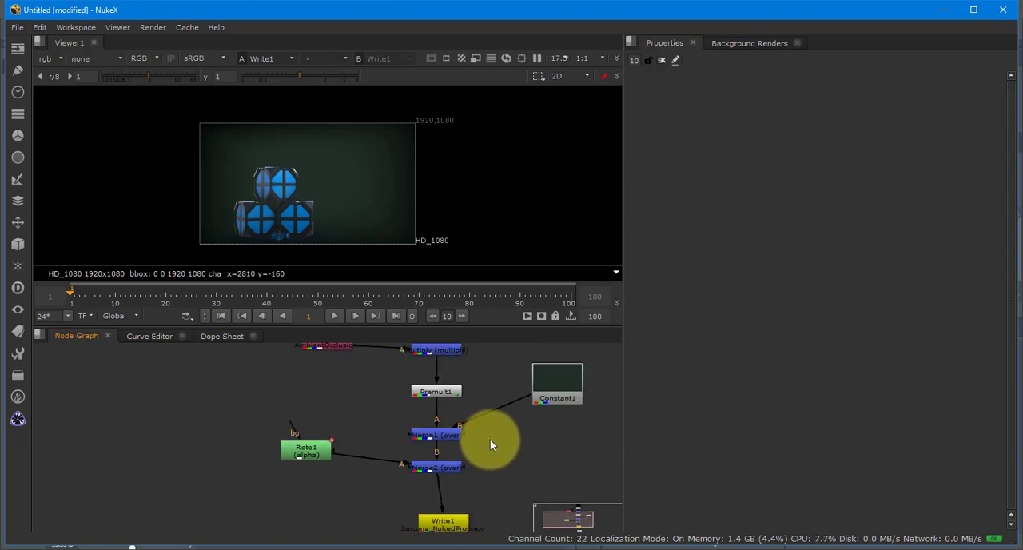
pyautogui.moveTo(460, 470); pyautogui.dragTo(442, 494)
pyautogui.scroll(-1, 443, 491)
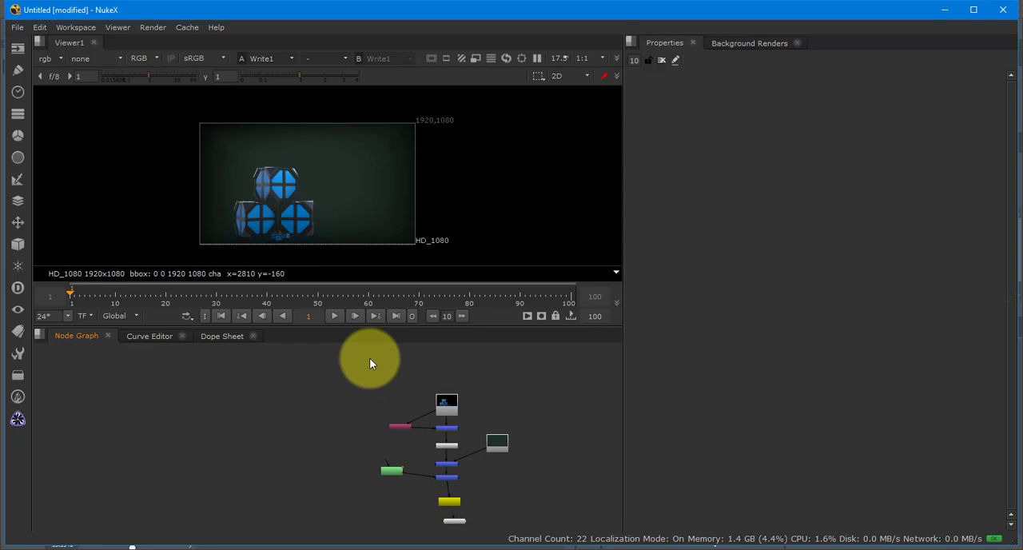
pyautogui.hotkey('alt', 'Tab')
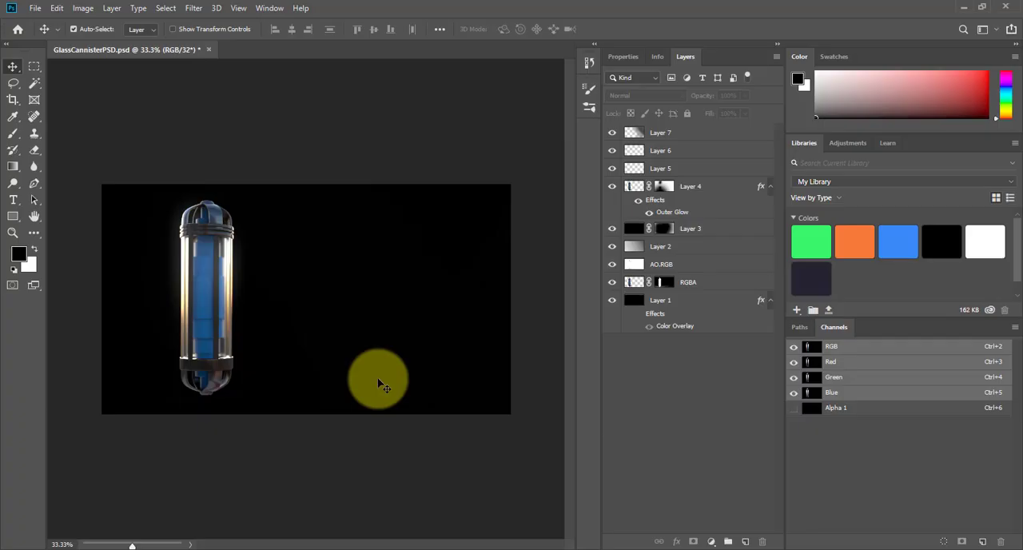
pyautogui.hotkey('alt', 'Tab')
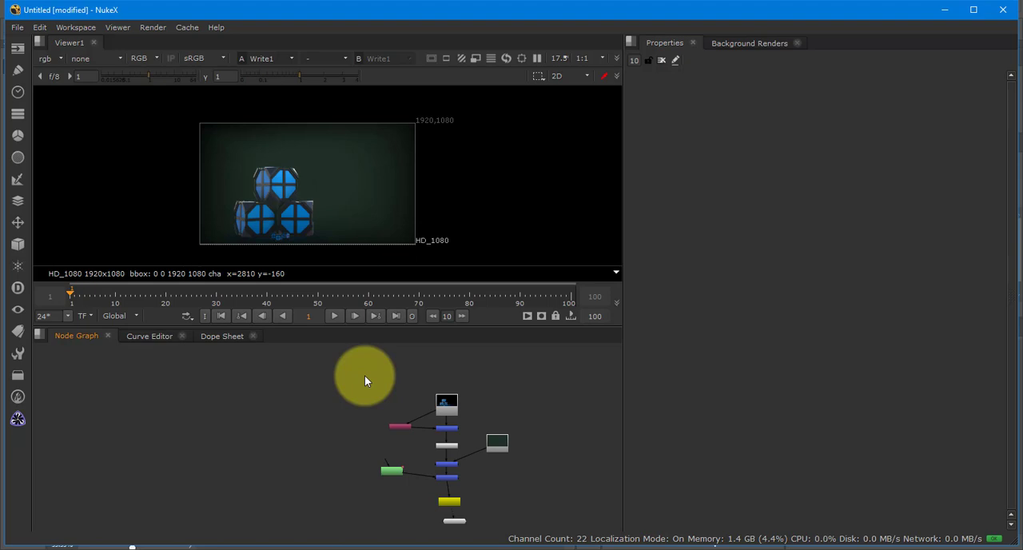
# - Maximize the node graph and align Write1 and Viewer1 in a straight column beneath Merge2
pyautogui.scroll(5, 447, 488)
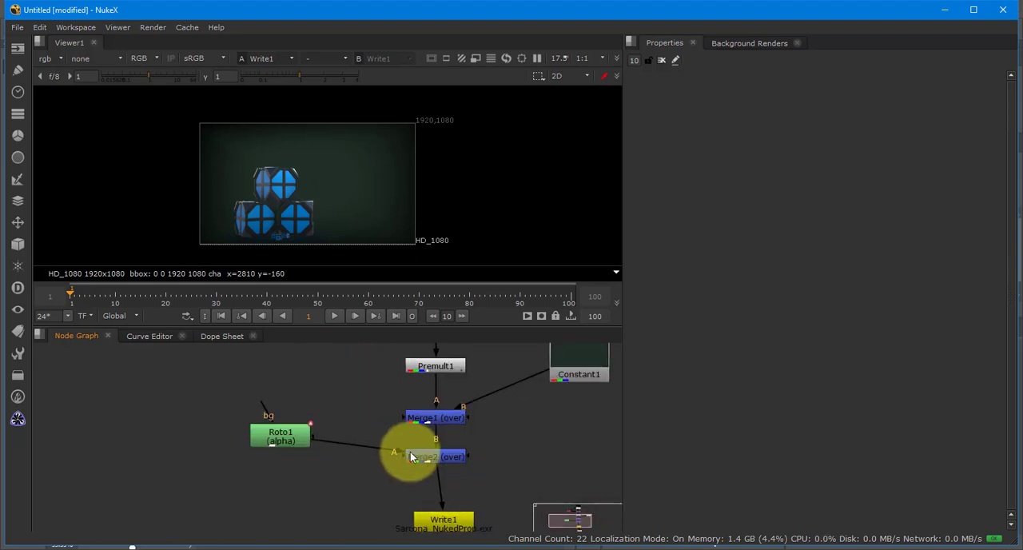
pyautogui.scroll(-3, 360, 462)
pyautogui.press('space')
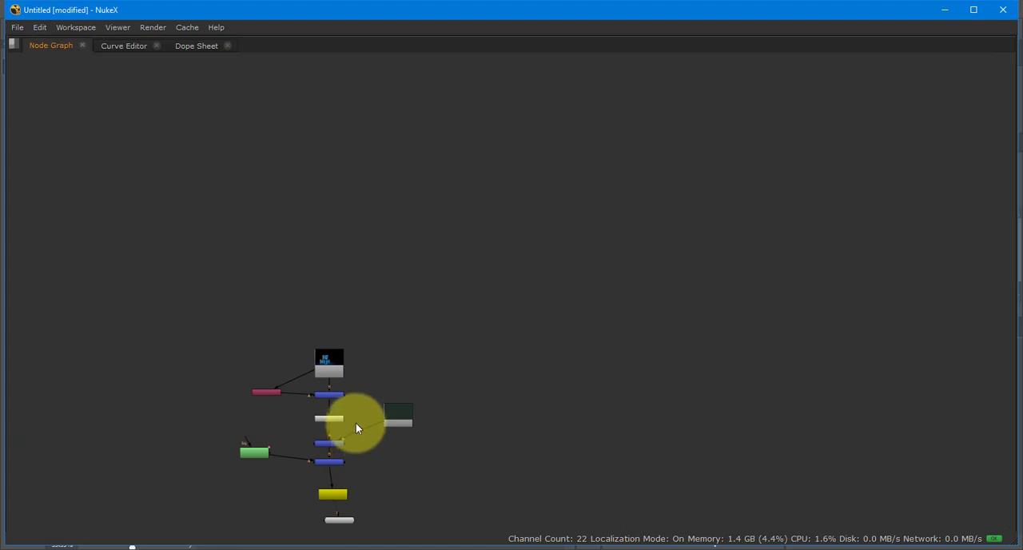
pyautogui.moveTo(356, 427); pyautogui.dragTo(555, 235)
pyautogui.scroll(3, 482, 294)
pyautogui.scroll(-2, 555, 235)
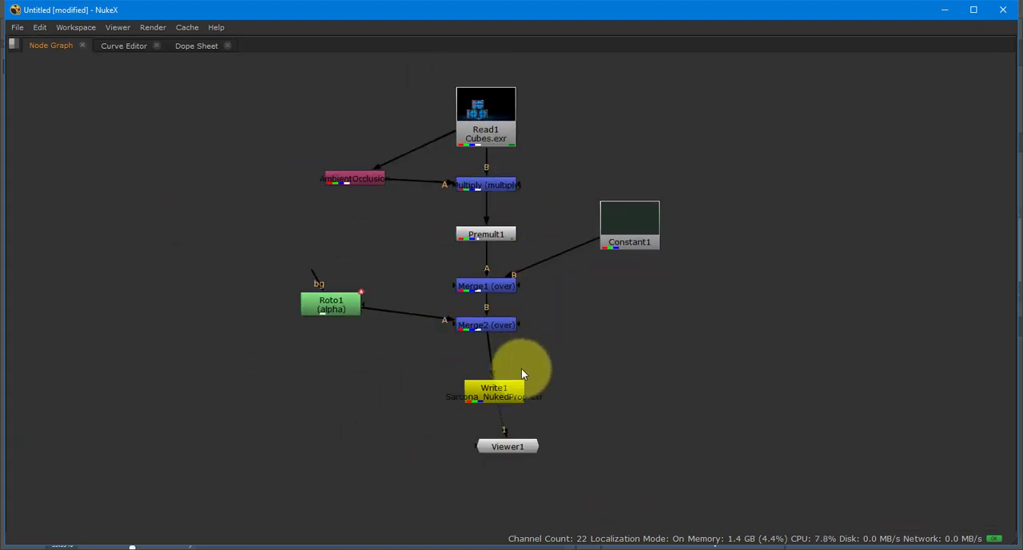
pyautogui.click(496, 389)
pyautogui.moveTo(506, 446); pyautogui.dragTo(485, 422)
pyautogui.moveTo(547, 359); pyautogui.dragTo(534, 406)
pyautogui.scroll(1, 534, 406)
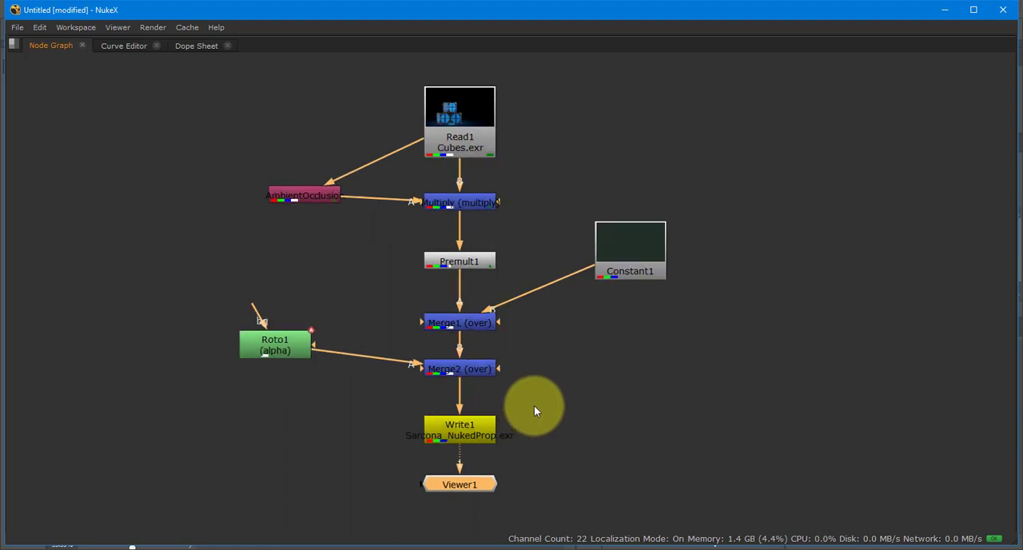
# - Review the tree's branches node by node: AmbientOcclusion, Roto1, Constant1, Premult1, Multiply and Merge1
pyautogui.click(304, 200)
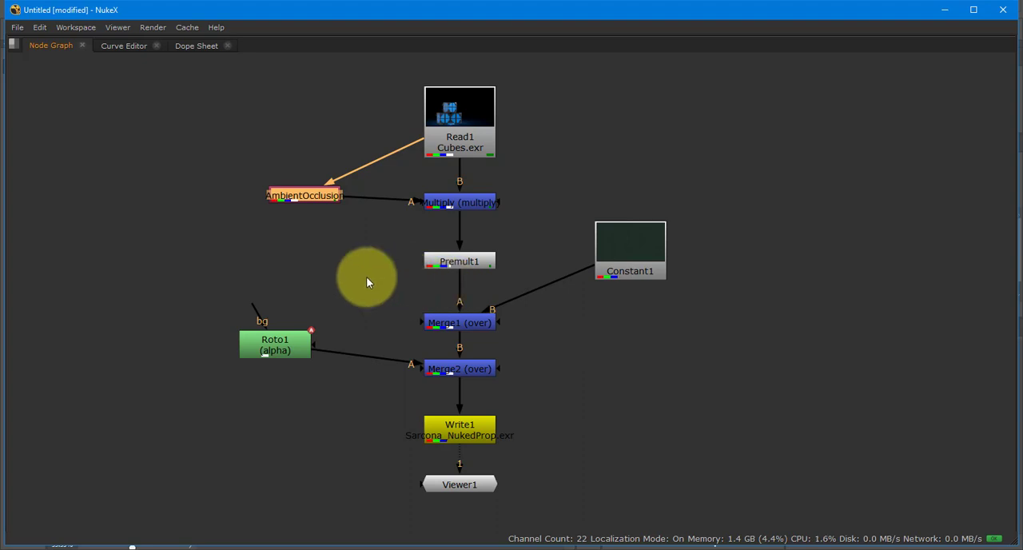
pyautogui.moveTo(163, 275); pyautogui.dragTo(328, 401)
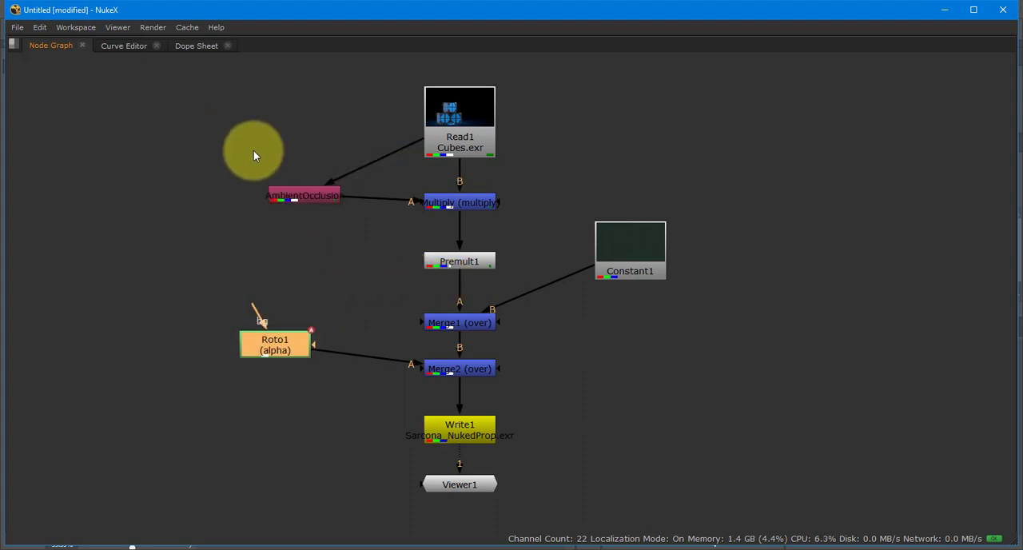
pyautogui.moveTo(226, 137); pyautogui.dragTo(371, 250)
pyautogui.moveTo(557, 191); pyautogui.dragTo(731, 319)
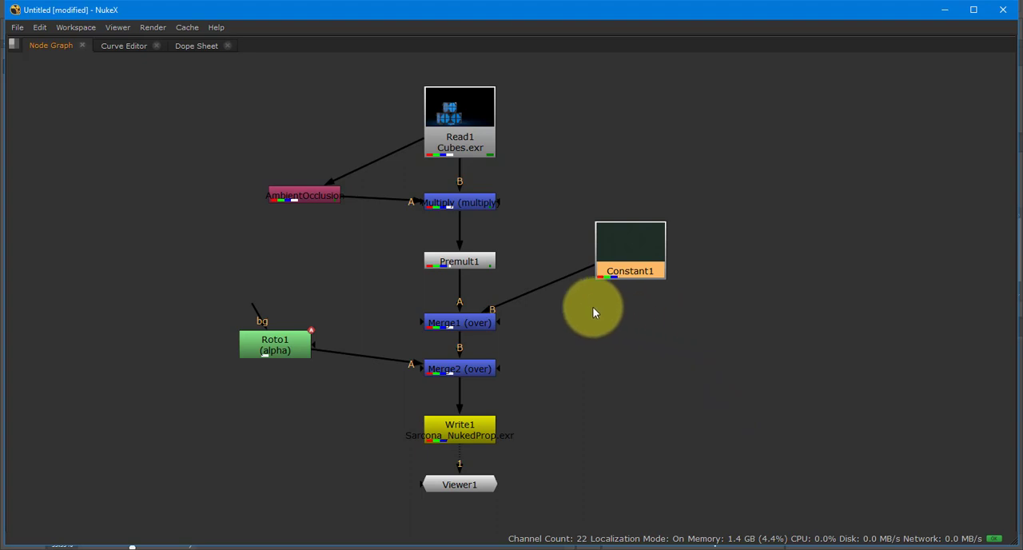
pyautogui.moveTo(527, 239); pyautogui.dragTo(411, 277)
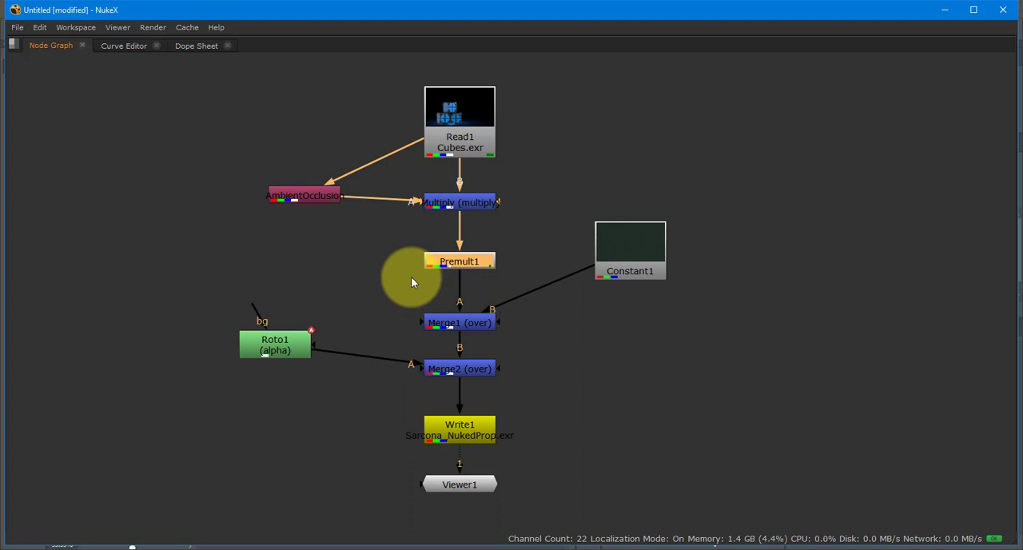
pyautogui.moveTo(538, 180); pyautogui.dragTo(416, 224)
pyautogui.moveTo(512, 191); pyautogui.dragTo(485, 185)
pyautogui.click(426, 315)
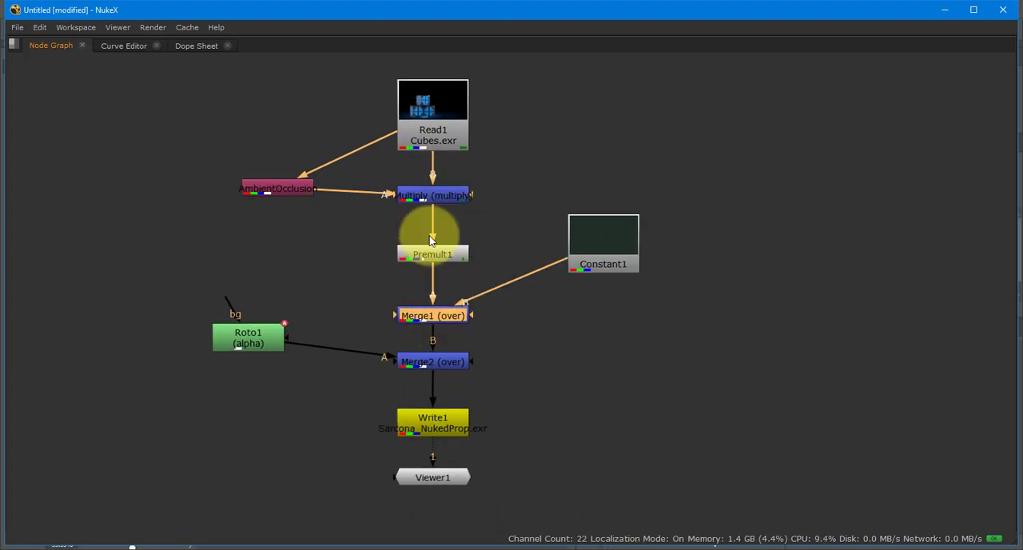
pyautogui.click(432, 197)
pyautogui.click(429, 318)
# - Restore the full workspace layout, examine the available operations of Merge1 and Multiply, and close their properties
pyautogui.press('space')
pyautogui.moveTo(421, 407); pyautogui.dragTo(369, 522)
pyautogui.doubleClick(397, 434)
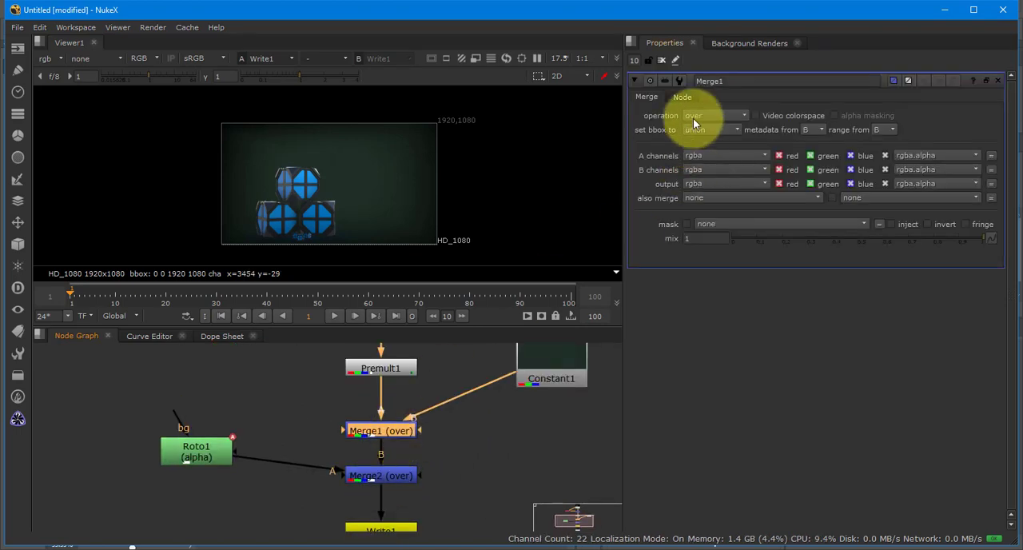
pyautogui.click(719, 118)
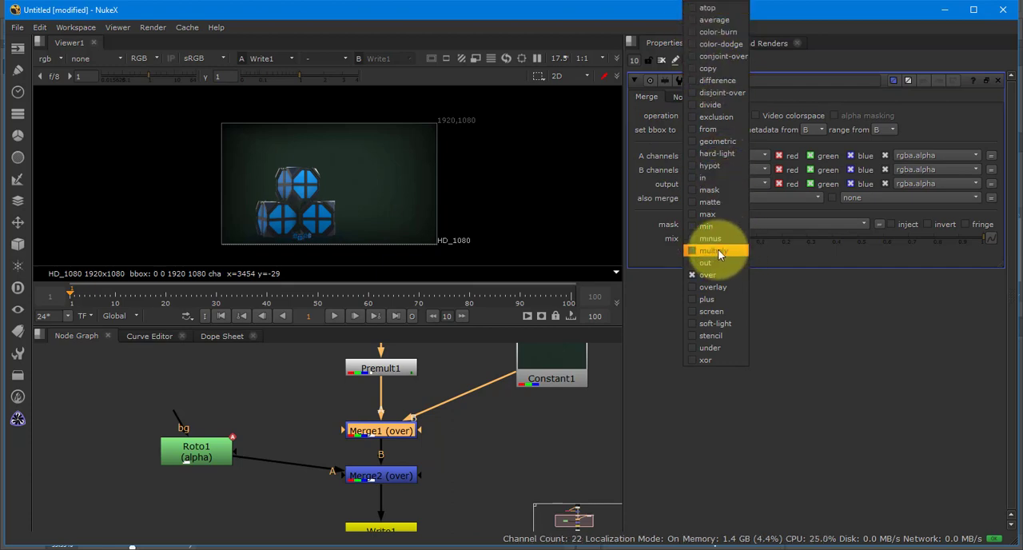
pyautogui.moveTo(476, 411); pyautogui.dragTo(477, 548)
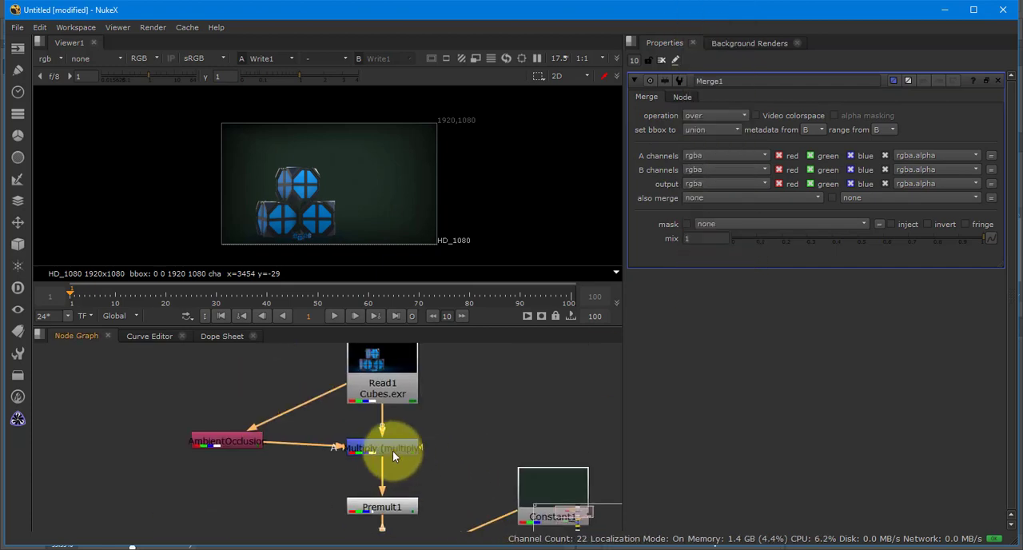
pyautogui.doubleClick(394, 450)
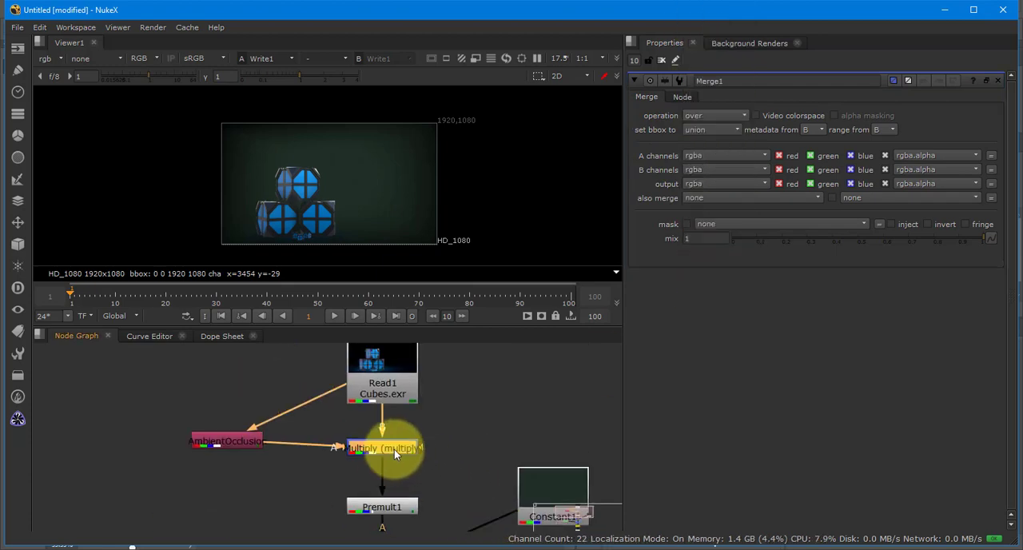
pyautogui.click(724, 115)
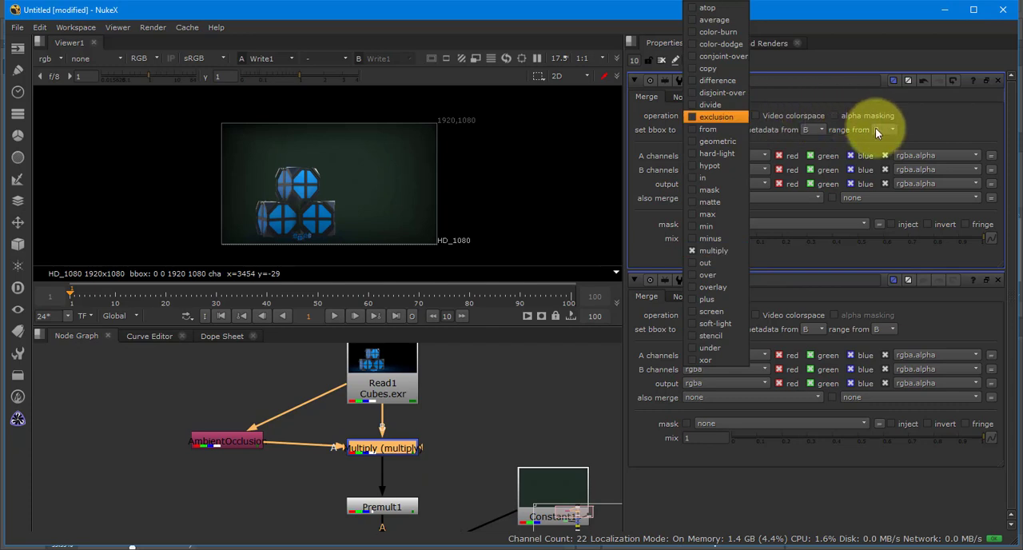
pyautogui.click(752, 398)
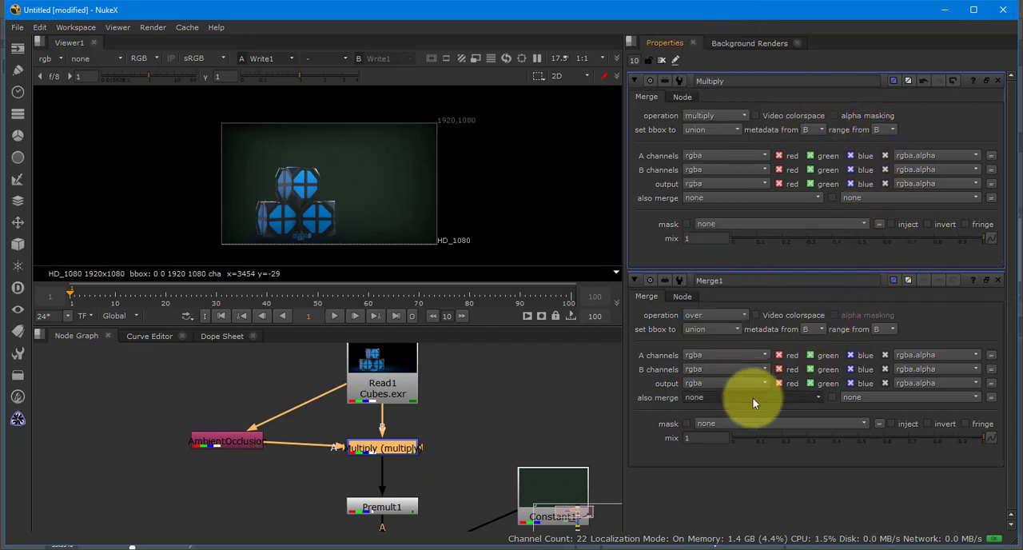
pyautogui.click(478, 403)
pyautogui.click(662, 59)
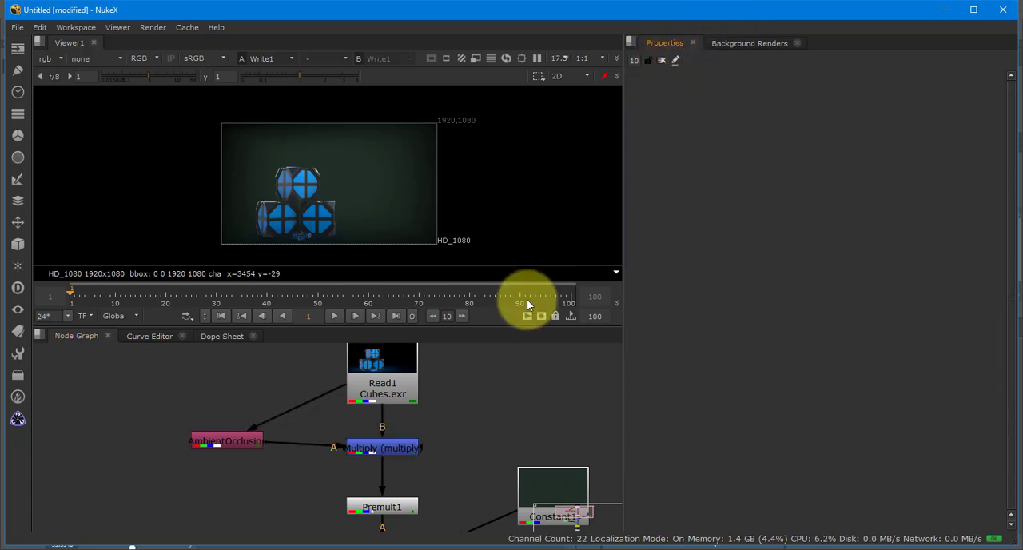
# - Browse the available node categories, including the Image, Color and Merge nodes, and the node graph's own node list
pyautogui.click(20, 53)
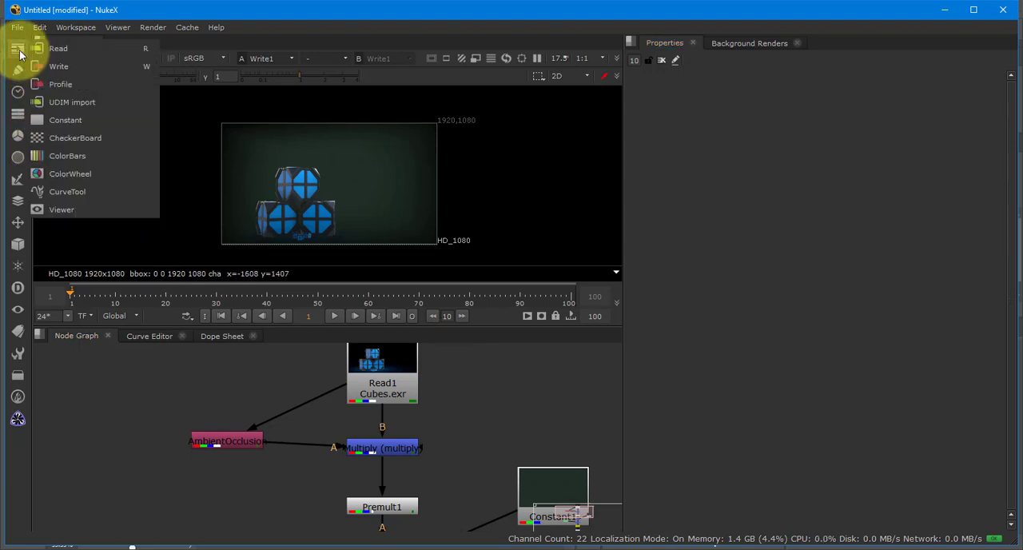
pyautogui.moveTo(18, 94)
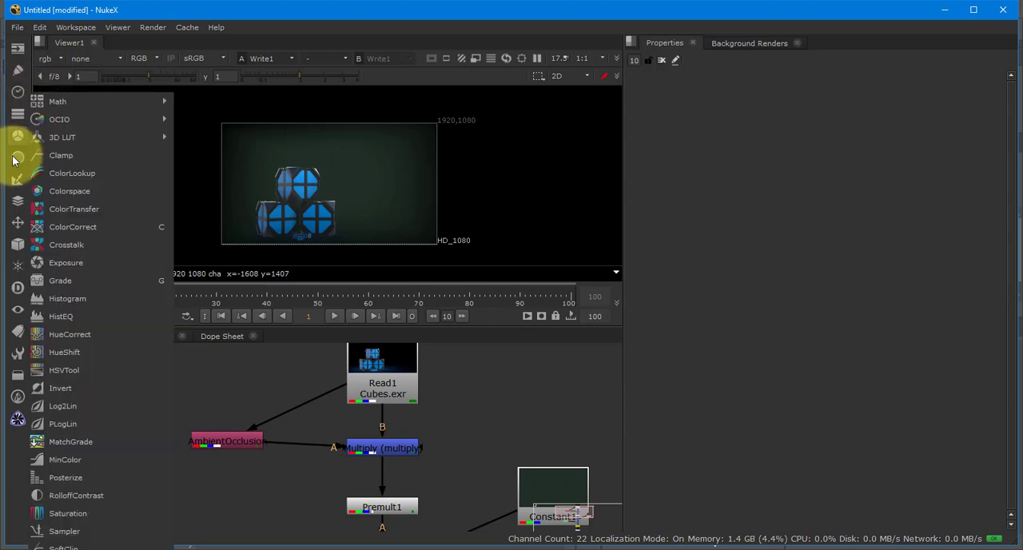
pyautogui.moveTo(16, 190)
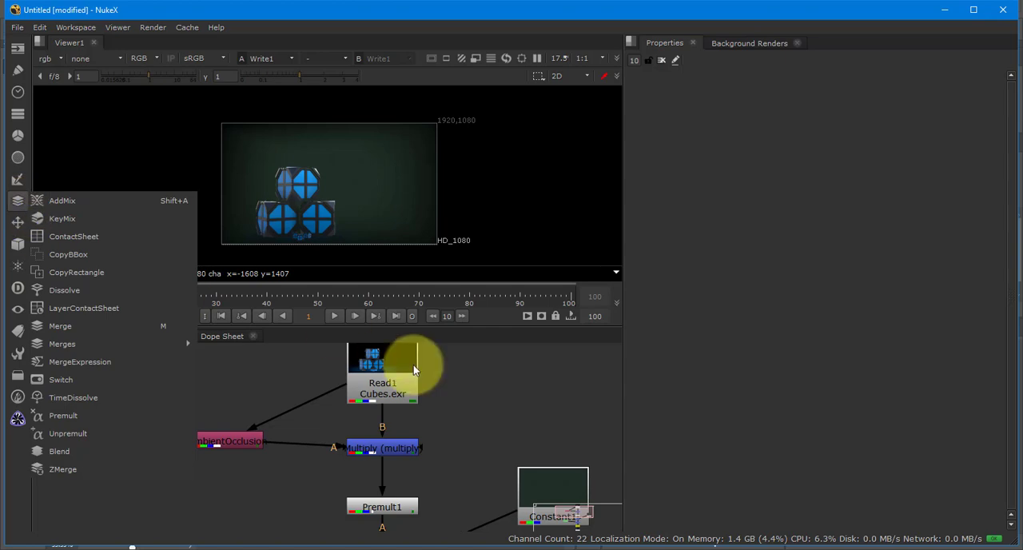
pyautogui.click(472, 389)
pyautogui.moveTo(463, 417); pyautogui.dragTo(478, 413)
pyautogui.scroll(3, 478, 414)
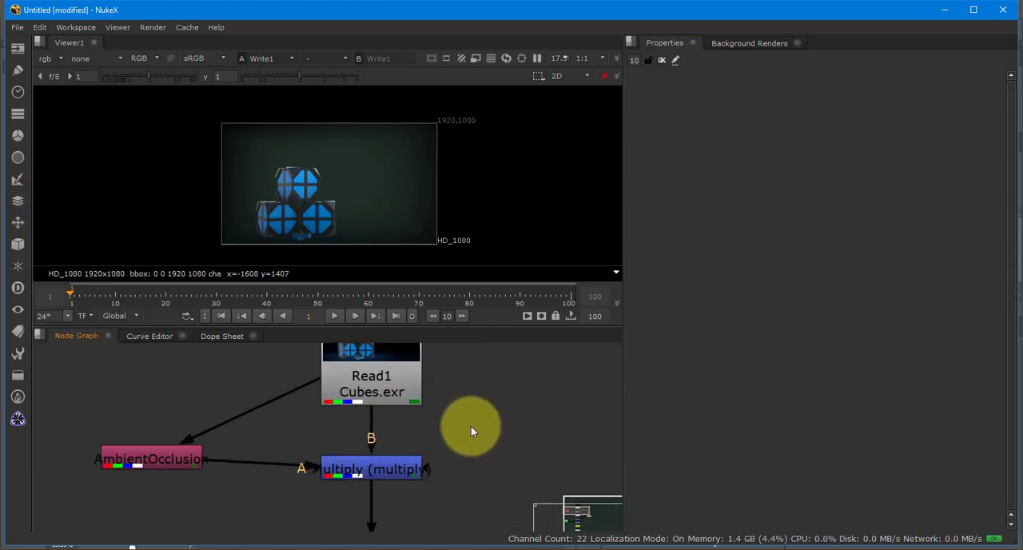
pyautogui.moveTo(472, 490); pyautogui.dragTo(459, 388)
pyautogui.scroll(-3, 459, 385)
pyautogui.moveTo(443, 422); pyautogui.dragTo(439, 351)
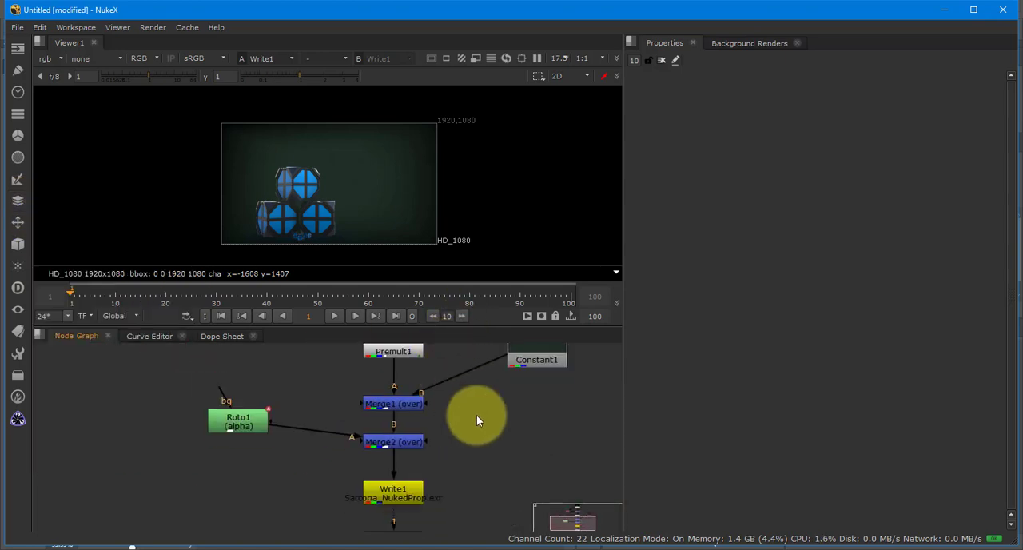
pyautogui.rightClick(476, 417)
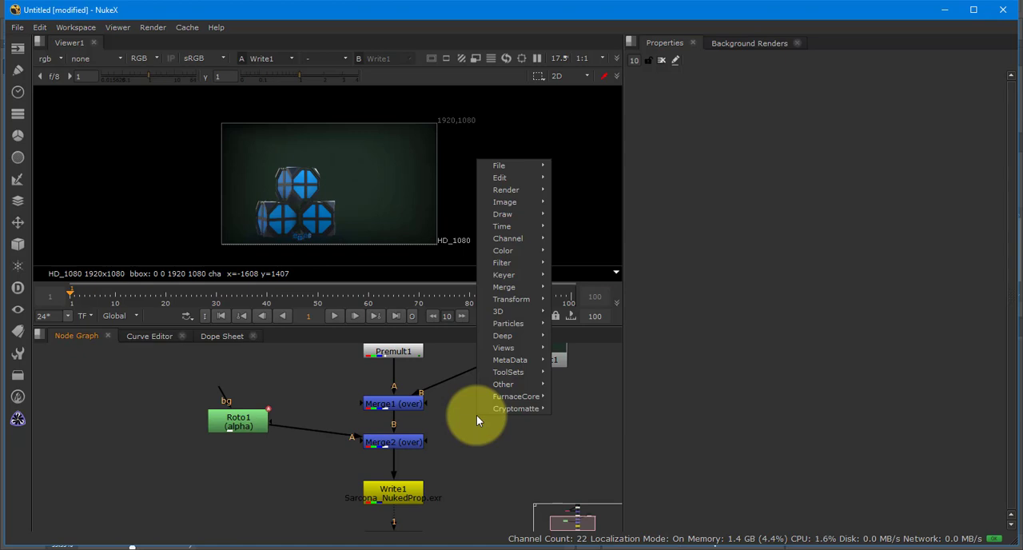
pyautogui.click(493, 463)
# - Add a Glow filter node to the node graph beside Write1
pyautogui.press('Tab')
pyautogui.write('glo')
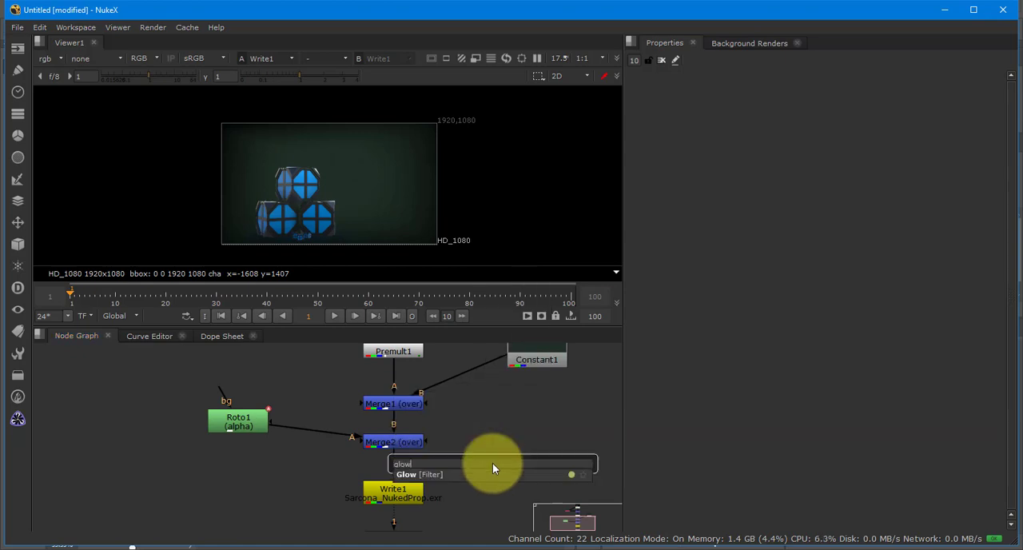
pyautogui.press('Return')
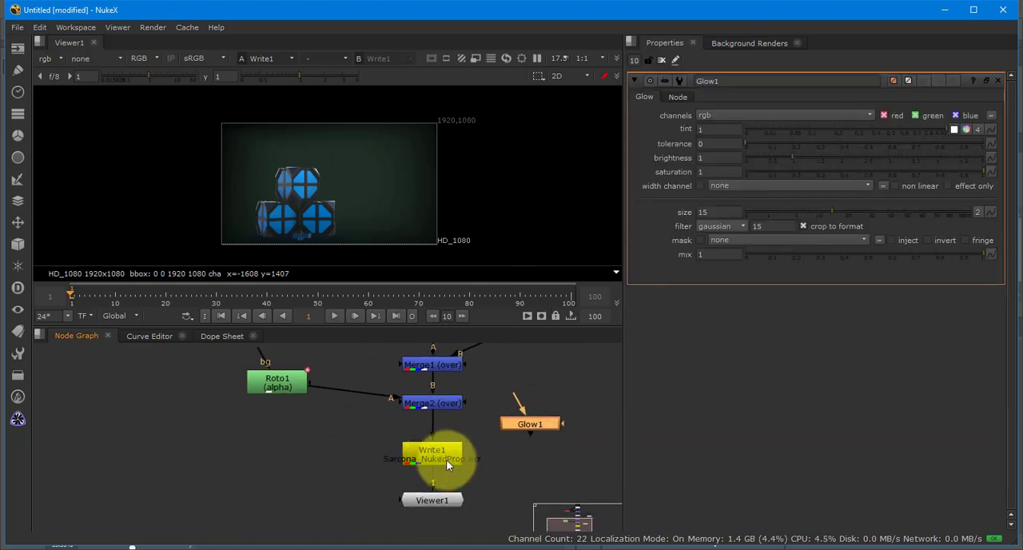
# - Make room above Write1 and insert Glow1 into the connection between Merge2 and Write1
pyautogui.moveTo(447, 504); pyautogui.dragTo(448, 540)
pyautogui.moveTo(454, 441); pyautogui.dragTo(459, 467)
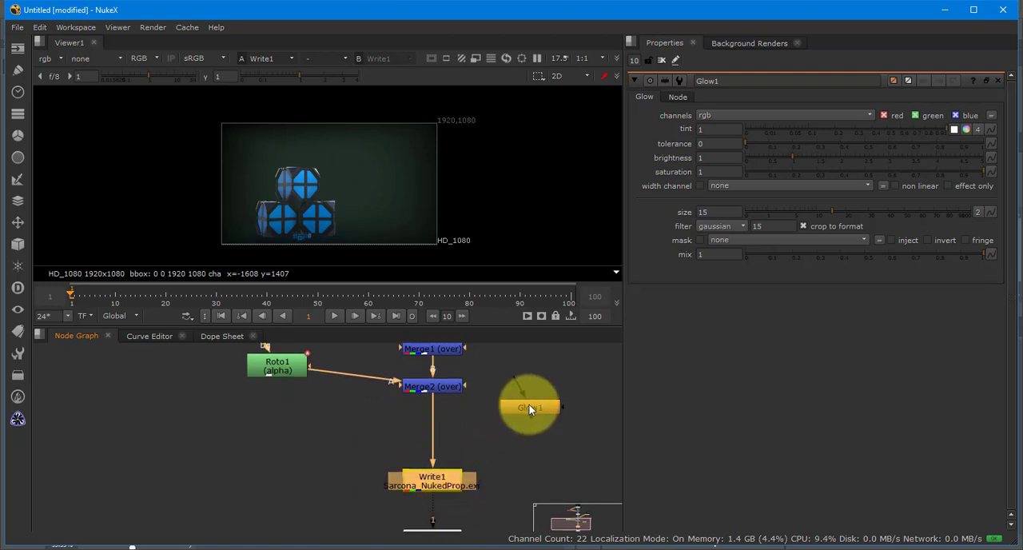
pyautogui.moveTo(529, 404); pyautogui.dragTo(433, 423)
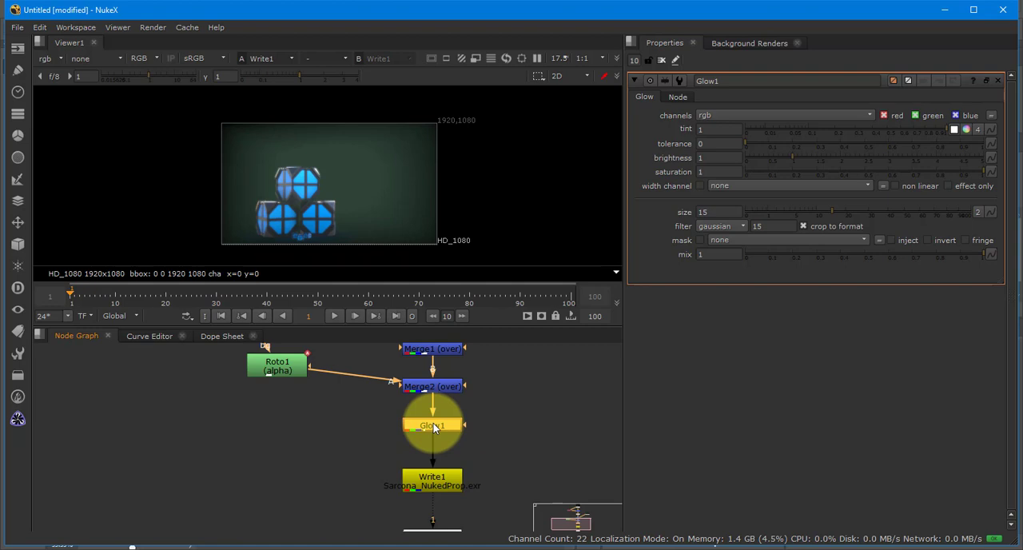
pyautogui.scroll(3, 320, 228)
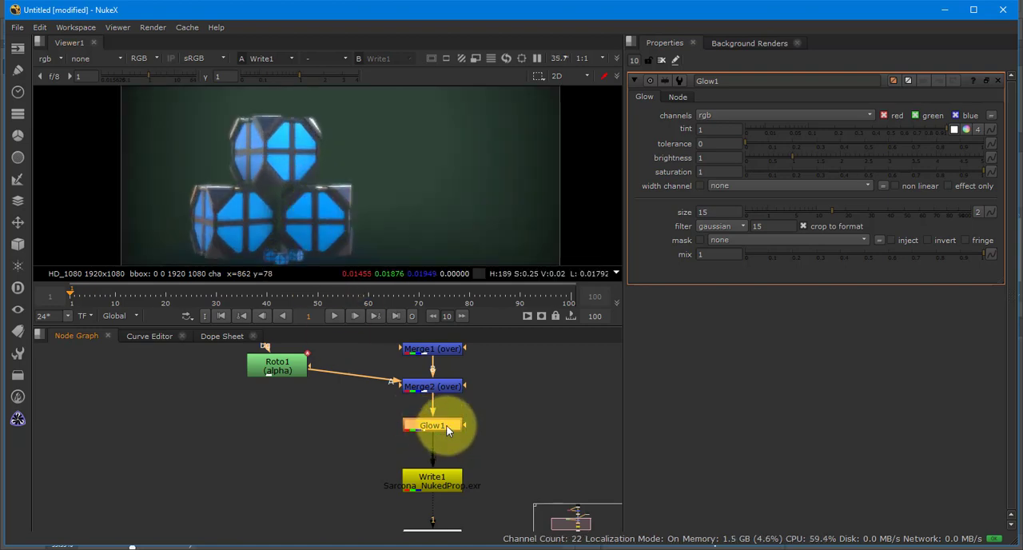
# - Compare the composite with Glow1 disabled and enabled in a taller viewer
pyautogui.press('d')
pyautogui.press('d')
pyautogui.press('d')
pyautogui.press('d')
pyautogui.press('d')
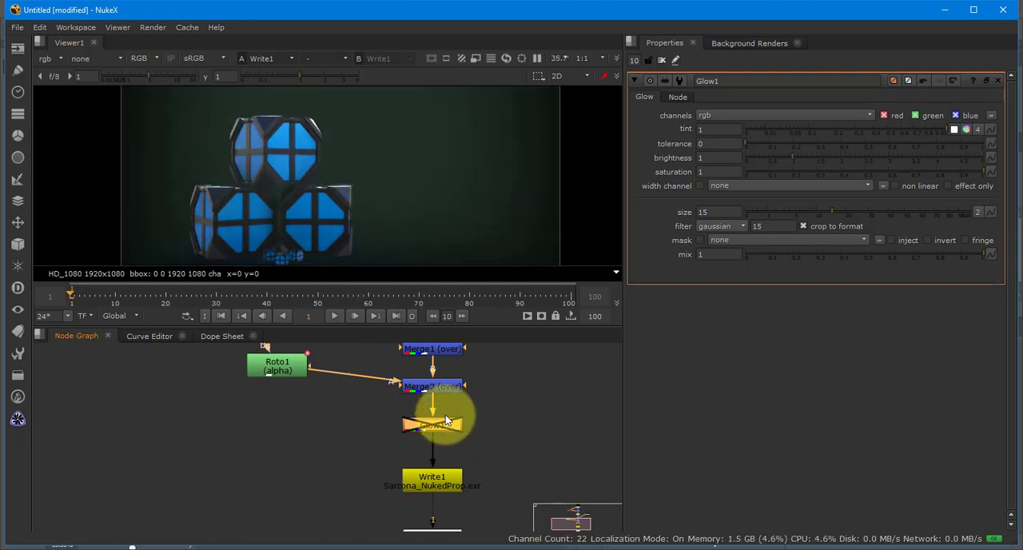
pyautogui.press('d')
pyautogui.press('d')
pyautogui.moveTo(453, 326); pyautogui.dragTo(457, 396)
pyautogui.press('d')
pyautogui.press('d')
pyautogui.press('d')
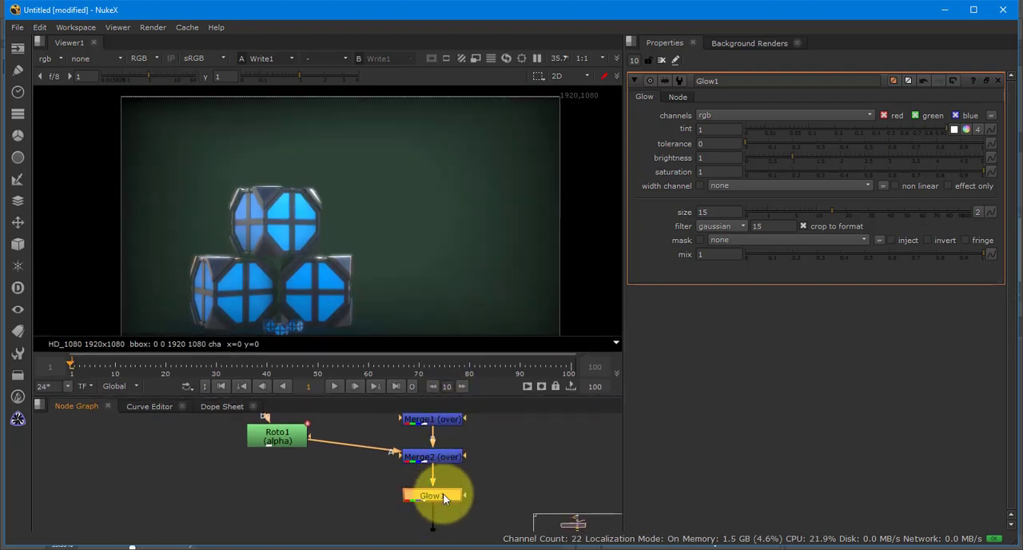
# - Adjust Glow1 to tolerance 0.72, brightness 2.72 and size 39.5
pyautogui.moveTo(278, 211); pyautogui.dragTo(275, 168)
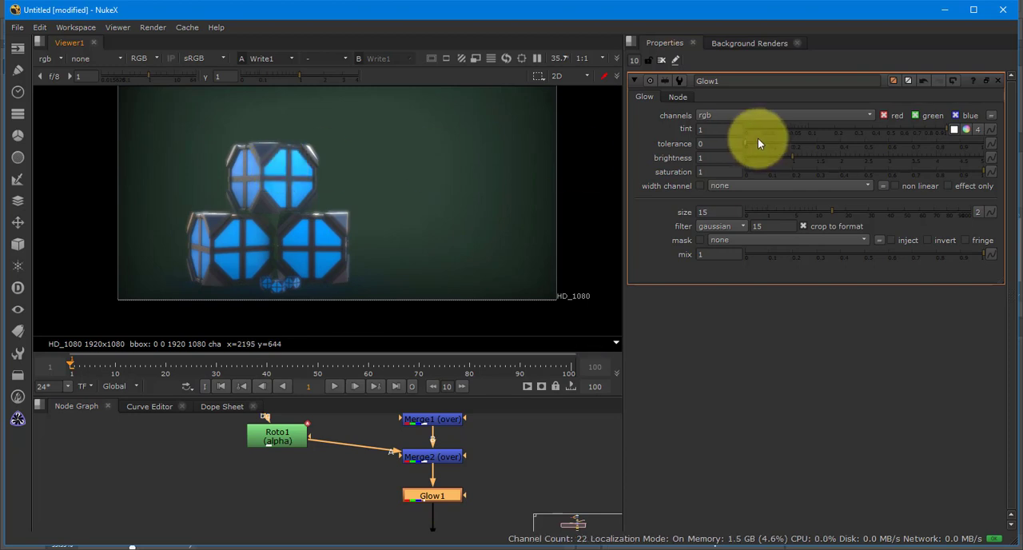
pyautogui.moveTo(771, 141); pyautogui.dragTo(786, 143)
pyautogui.moveTo(863, 160)
pyautogui.mouseDown()
pyautogui.moveTo(900, 163)
pyautogui.moveTo(874, 160)
pyautogui.mouseUp()
pyautogui.moveTo(893, 212); pyautogui.dragTo(870, 212)
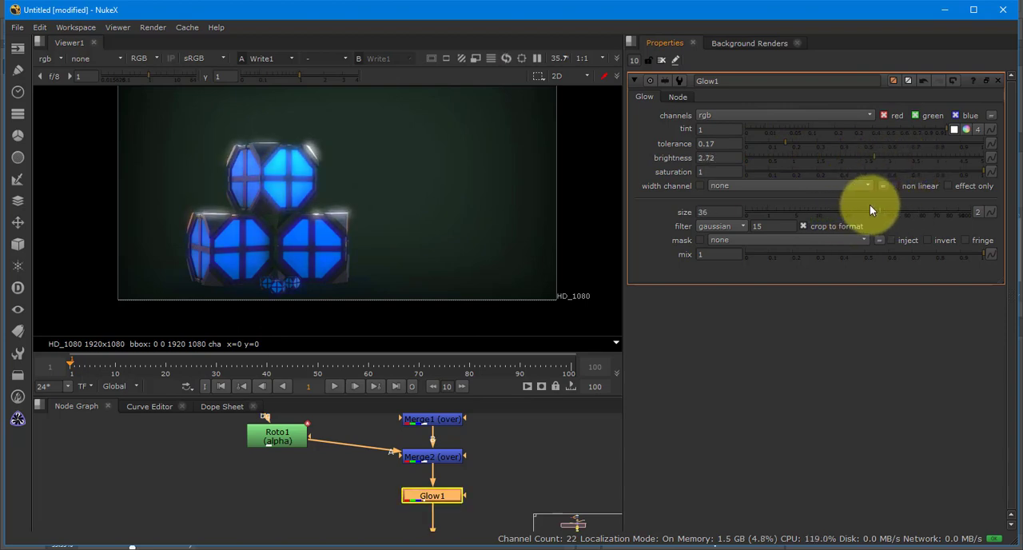
pyautogui.moveTo(814, 141); pyautogui.dragTo(918, 152)
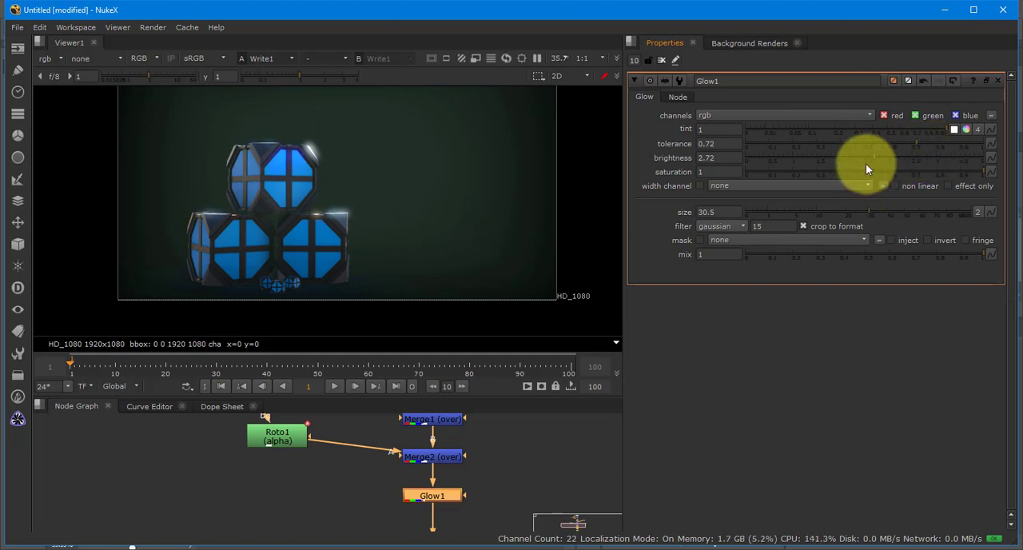
pyautogui.moveTo(828, 209); pyautogui.dragTo(886, 211)
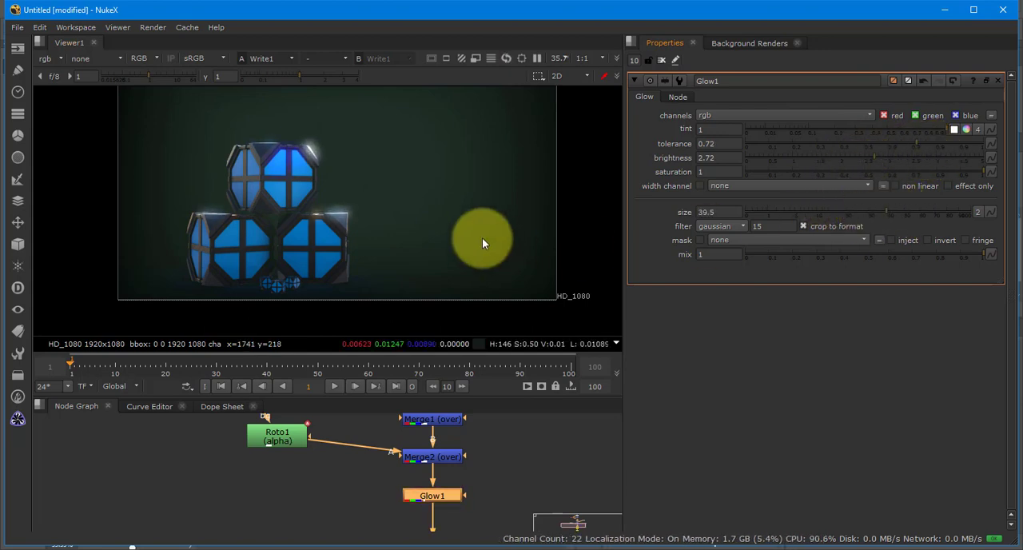
# - Clear the open node properties and add a HueCorrect node between Glow1 and Write1
pyautogui.click(661, 61)
pyautogui.scroll(-4, 421, 181)
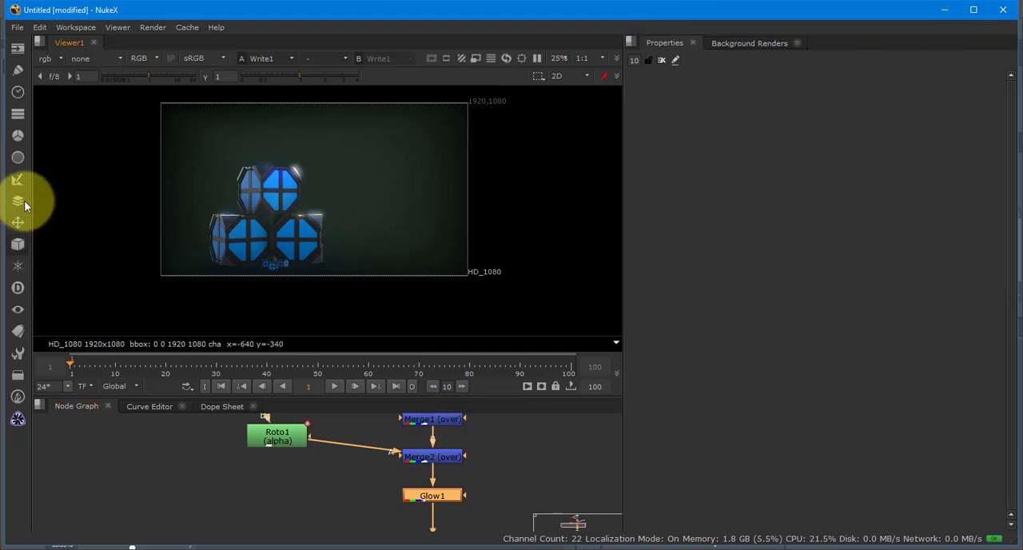
pyautogui.click(18, 134)
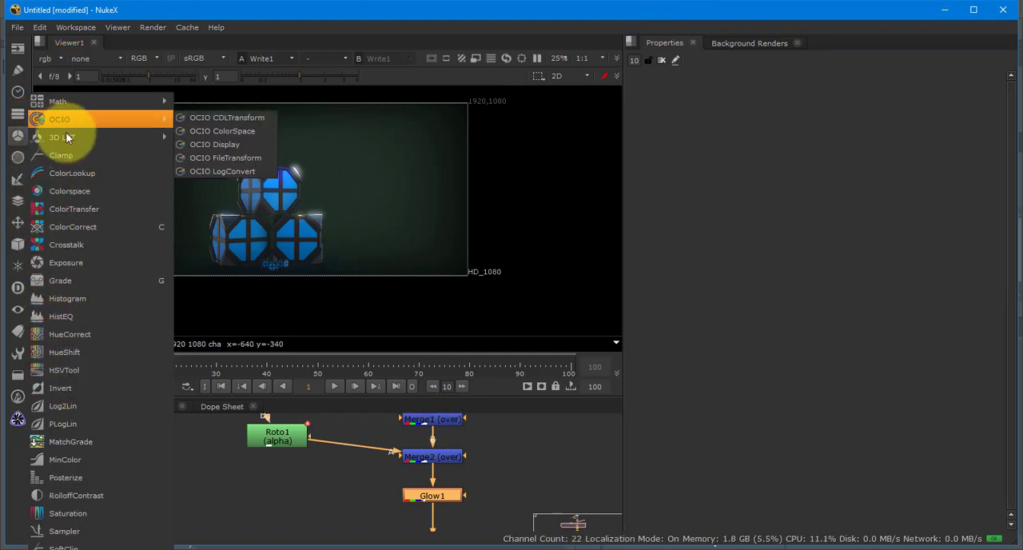
pyautogui.click(97, 334)
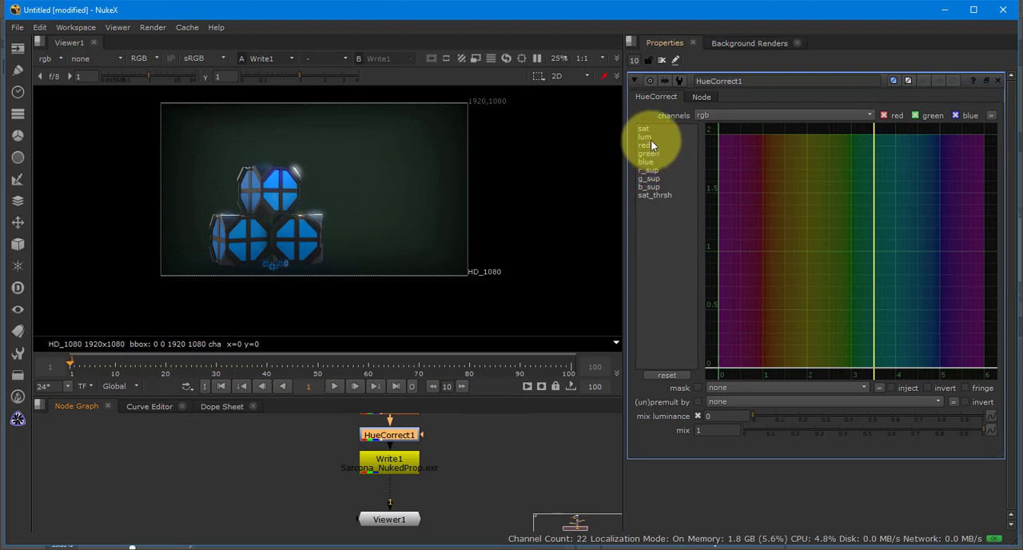
# - Raise HueCorrect1's blue curve to about 1.69 across hue positions 3 to 5
pyautogui.click(649, 161)
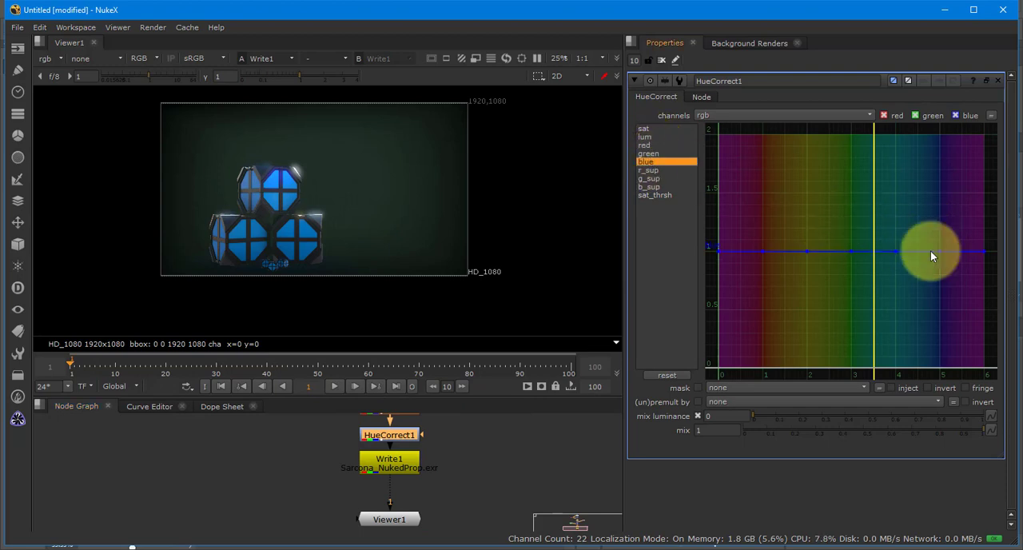
pyautogui.moveTo(900, 251); pyautogui.dragTo(895, 170)
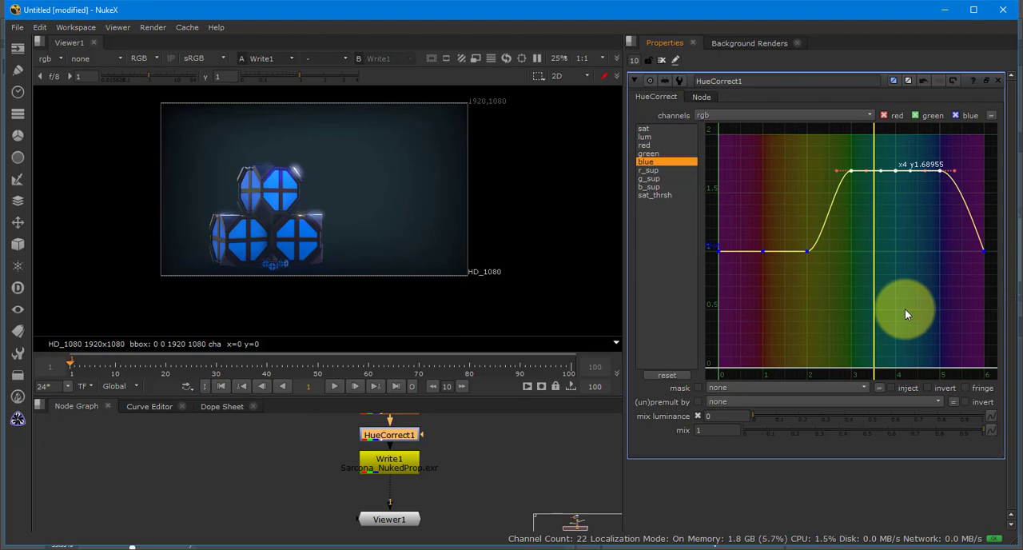
# - Switch to Photoshop and examine the adjustment layer types available above Layer 7
pyautogui.hotkey('alt', 'Tab')
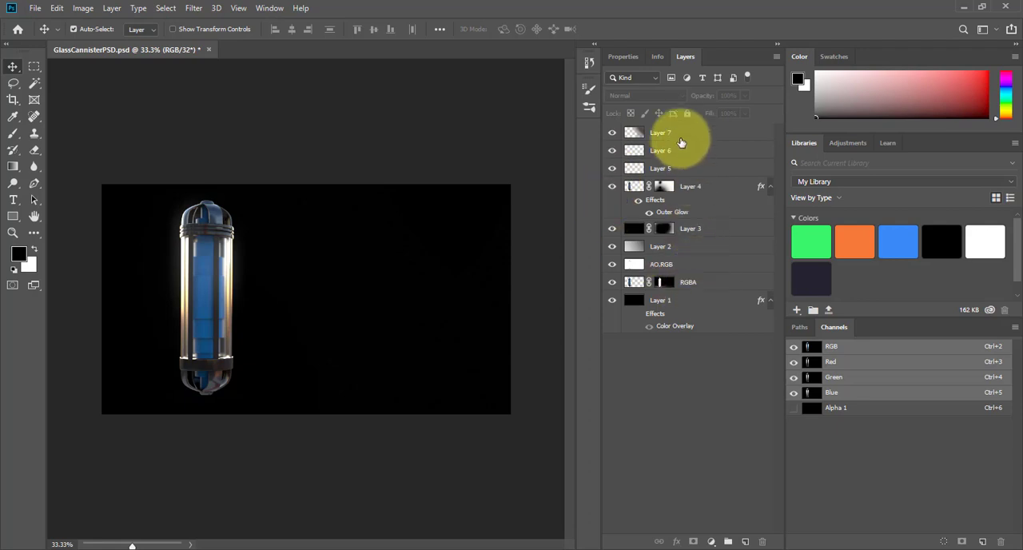
pyautogui.click(679, 138)
pyautogui.click(710, 541)
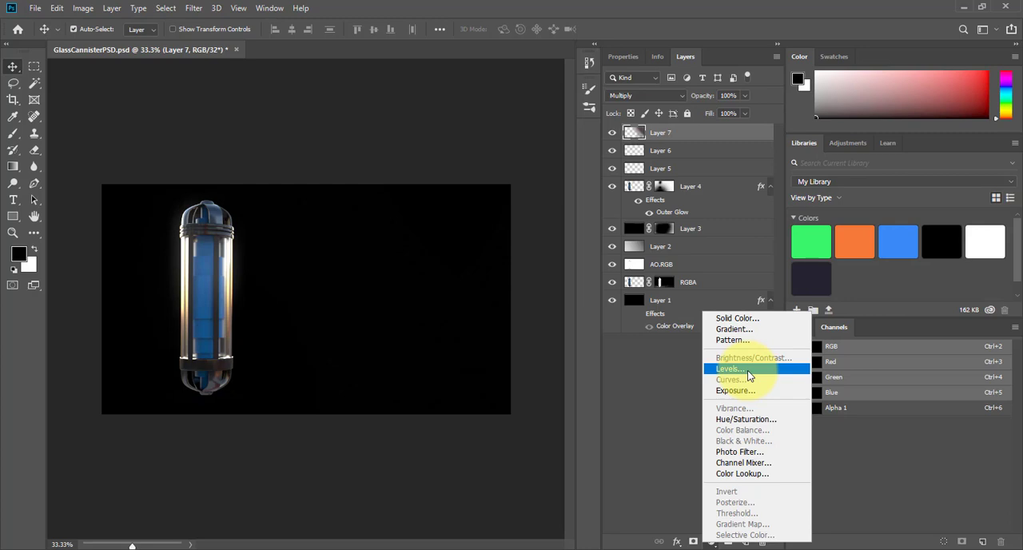
pyautogui.click(664, 387)
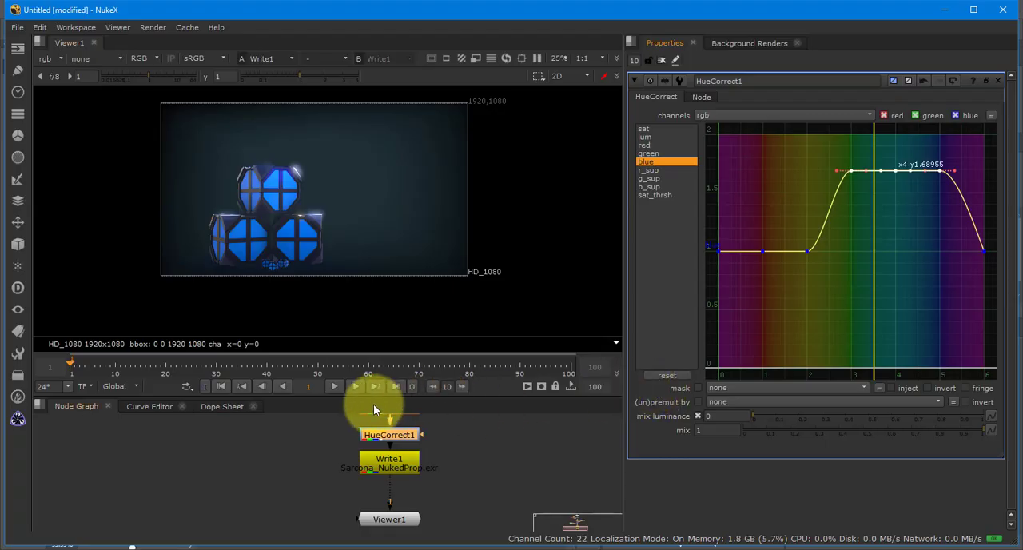
# - Inspect the glowing cube edges in NukeX and lower Glow1's tolerance to 0.595
pyautogui.moveTo(443, 449); pyautogui.dragTo(440, 480)
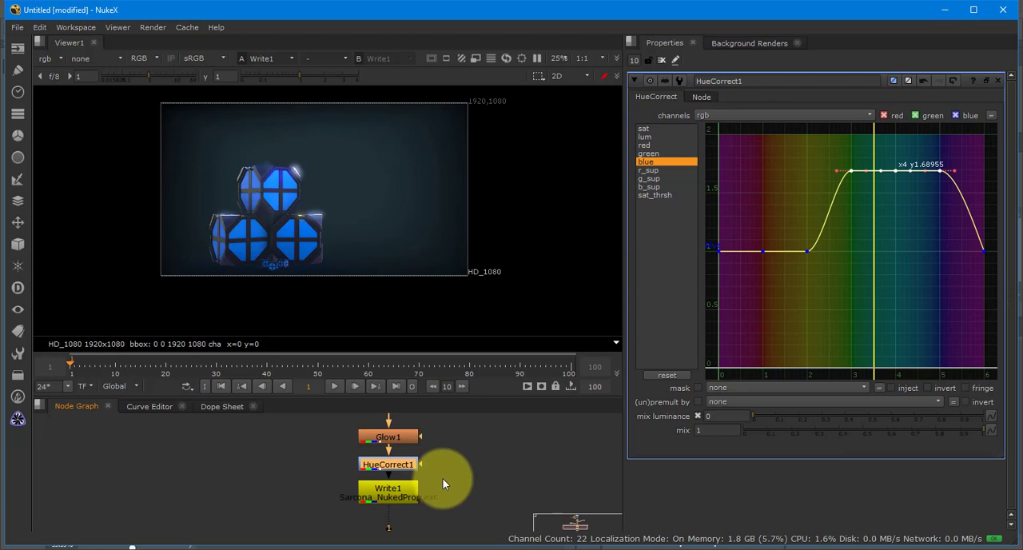
pyautogui.scroll(4, 247, 180)
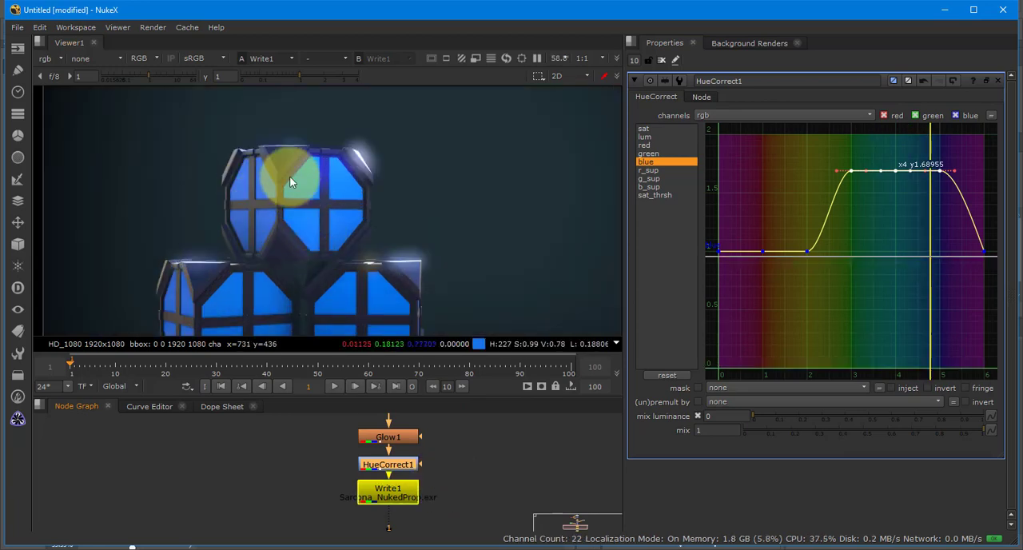
pyautogui.moveTo(289, 176); pyautogui.dragTo(276, 160)
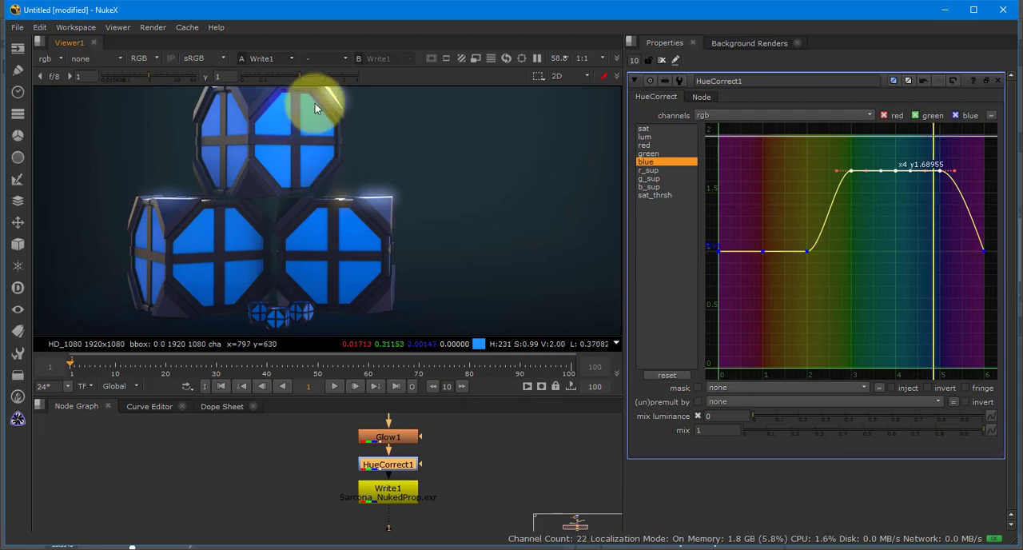
pyautogui.doubleClick(388, 436)
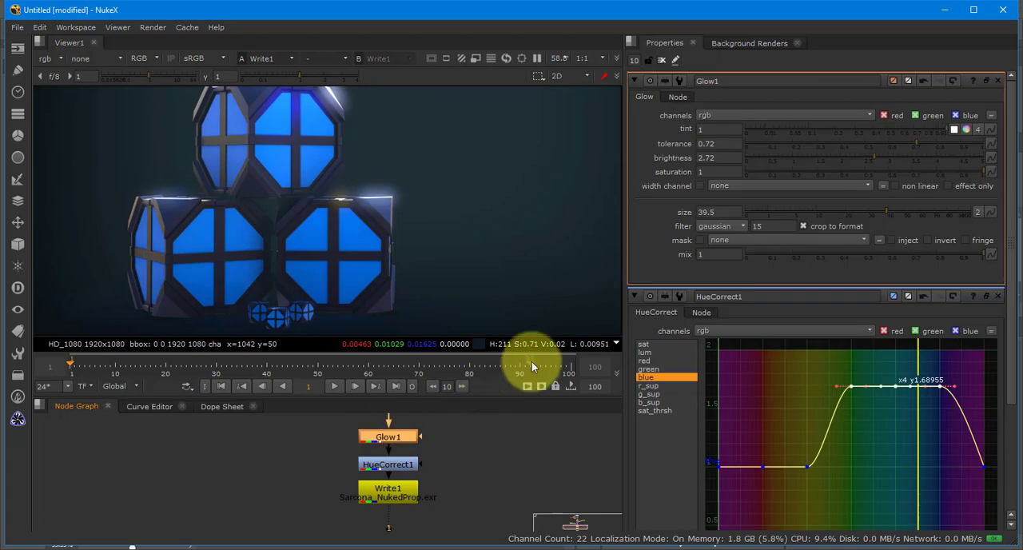
pyautogui.moveTo(916, 145); pyautogui.dragTo(887, 148)
pyautogui.click(594, 474)
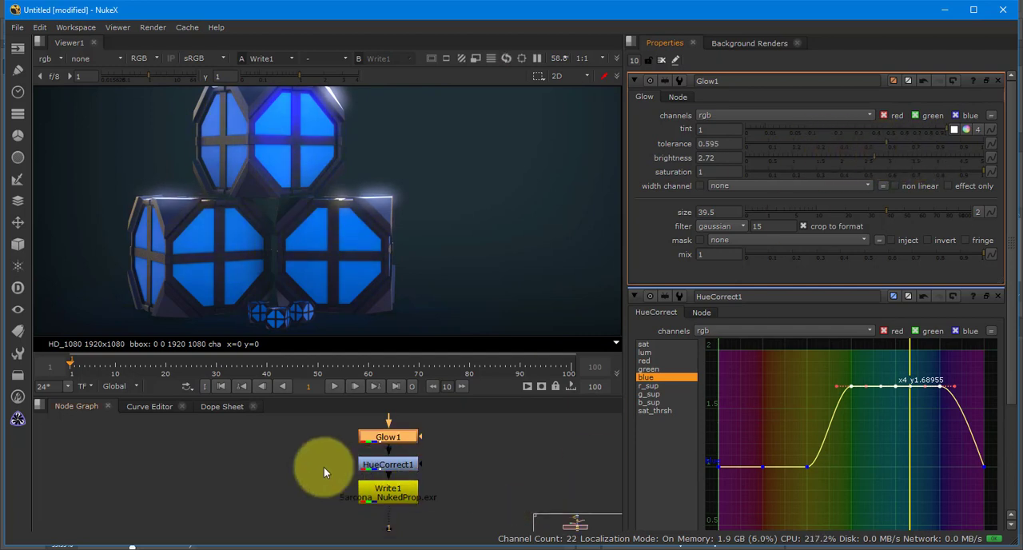
pyautogui.moveTo(301, 435); pyautogui.dragTo(326, 480)
pyautogui.scroll(-3, 315, 460)
pyautogui.moveTo(417, 441); pyautogui.dragTo(381, 525)
pyautogui.scroll(1, 382, 480)
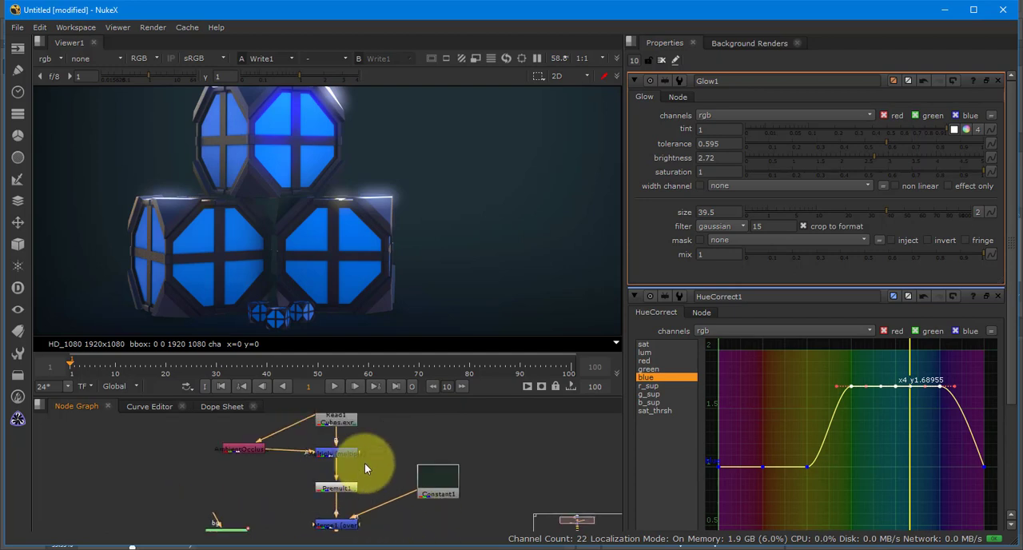
pyautogui.moveTo(365, 463); pyautogui.dragTo(391, 465)
pyautogui.rightClick(413, 453)
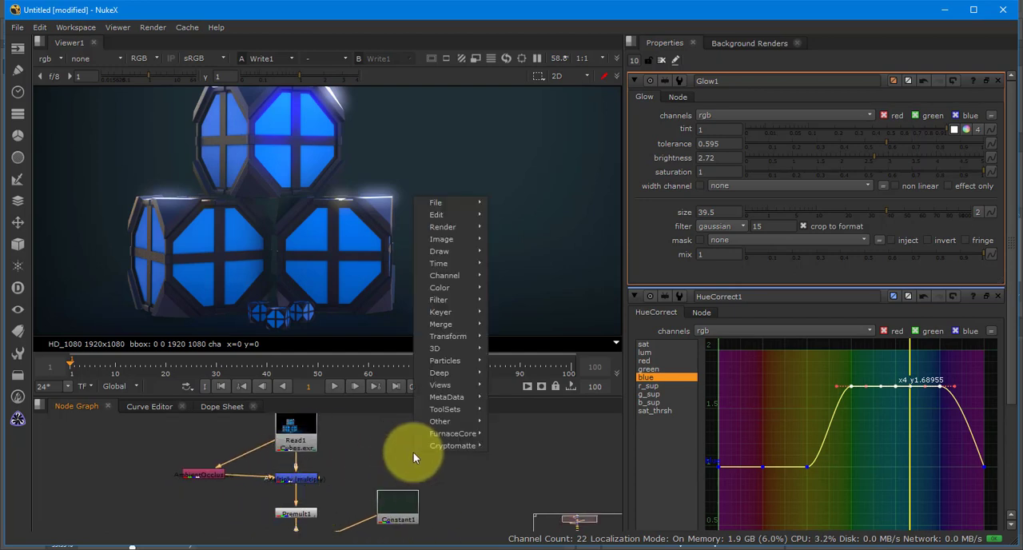
pyautogui.press('k')
pyautogui.press('Escape')
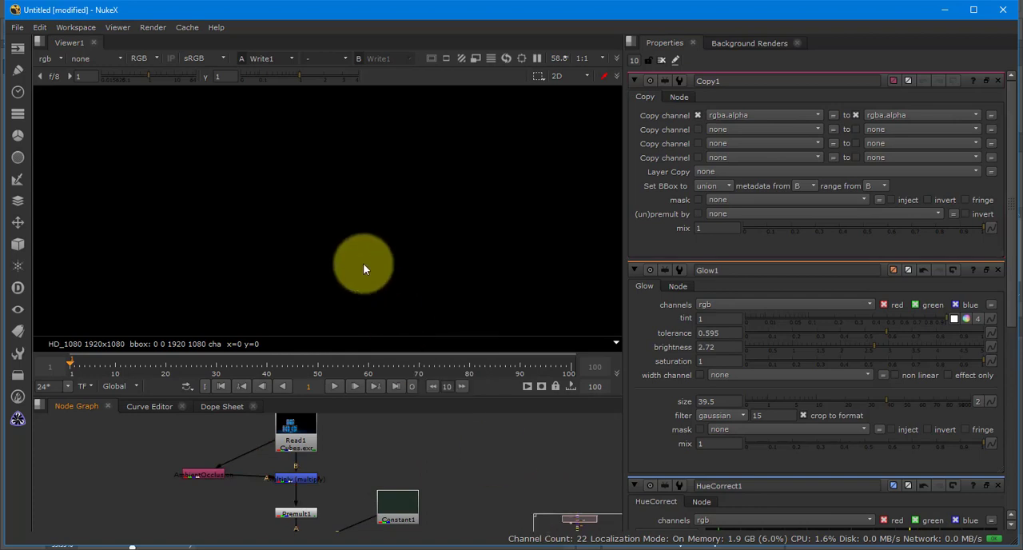
pyautogui.press('Tab')
pyautogui.press('Tab')
pyautogui.scroll(-5, 427, 437)
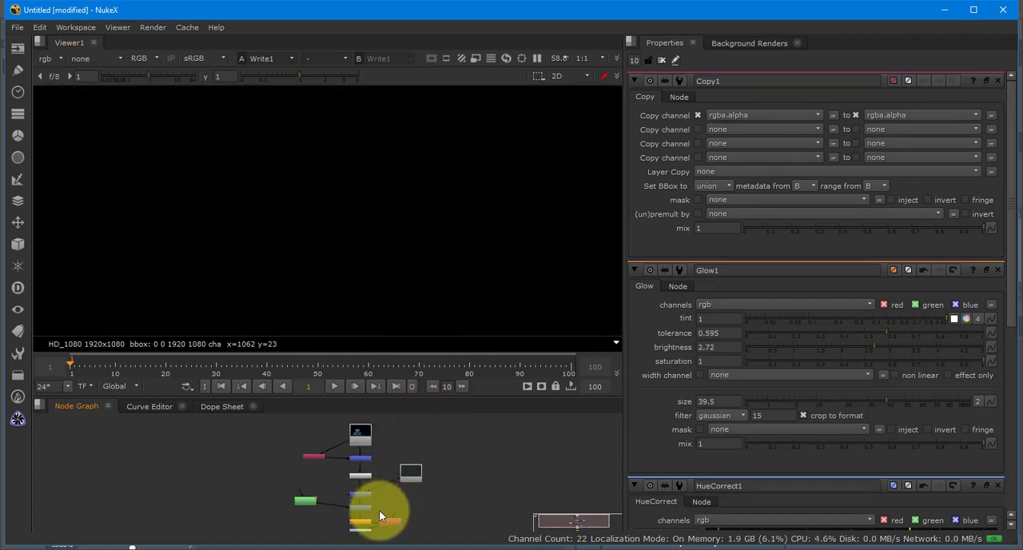
pyautogui.press('f')
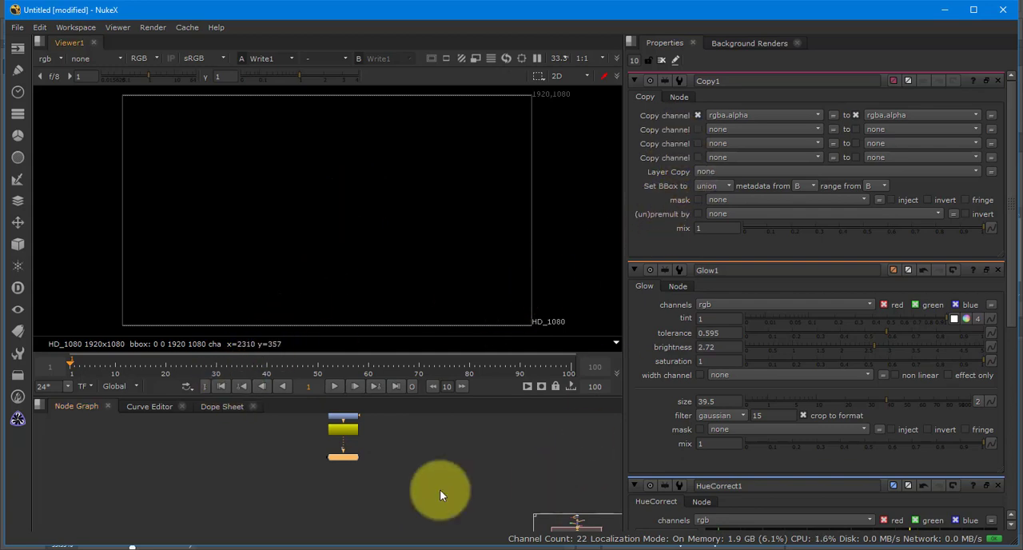
pyautogui.scroll(5, 439, 490)
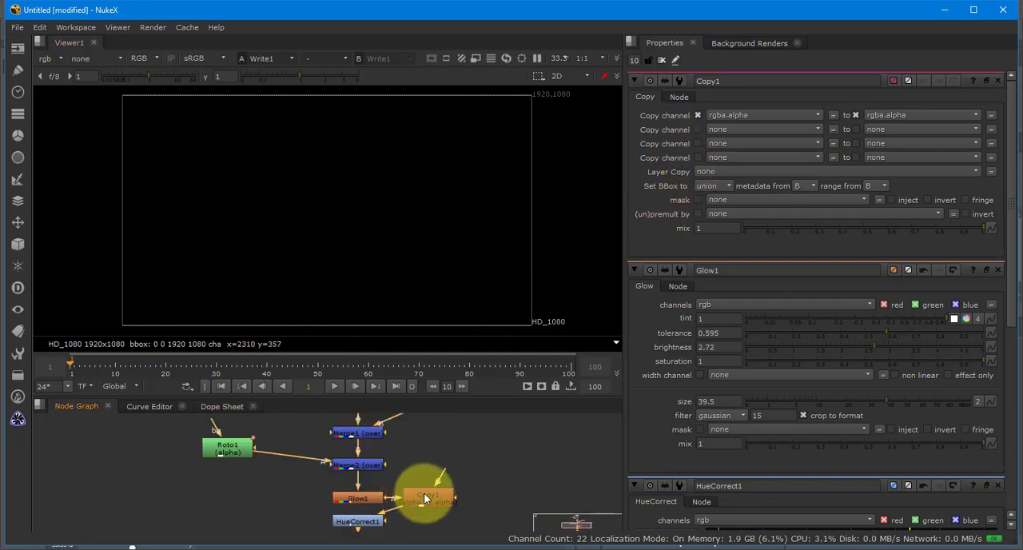
pyautogui.press('Delete')
pyautogui.click(359, 500)
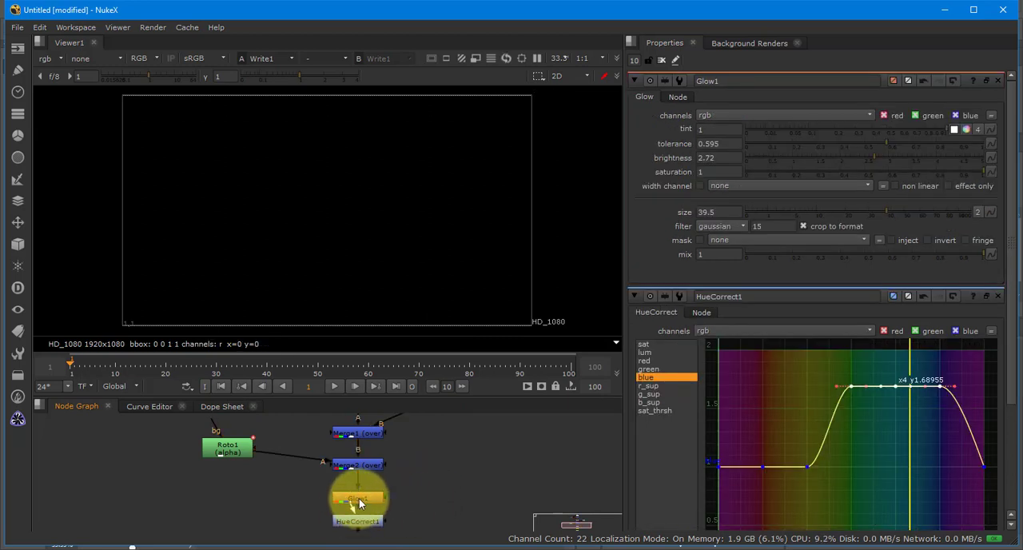
# - Add a Keylight keyer node in the empty area beside the Read1 Cubes.exr node
pyautogui.moveTo(426, 446); pyautogui.dragTo(424, 515)
pyautogui.moveTo(436, 424); pyautogui.dragTo(422, 485)
pyautogui.rightClick(448, 447)
pyautogui.click(432, 449)
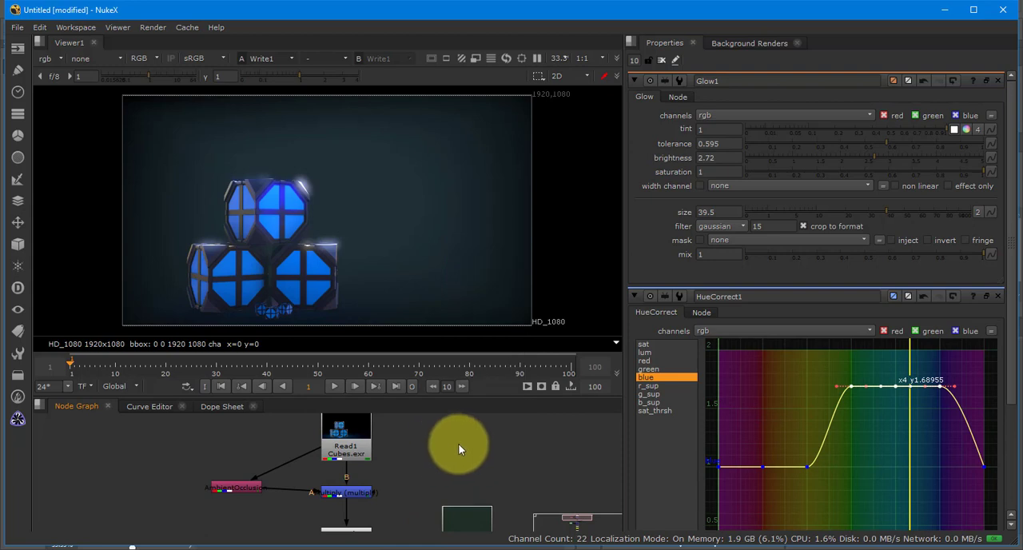
pyautogui.press('Tab')
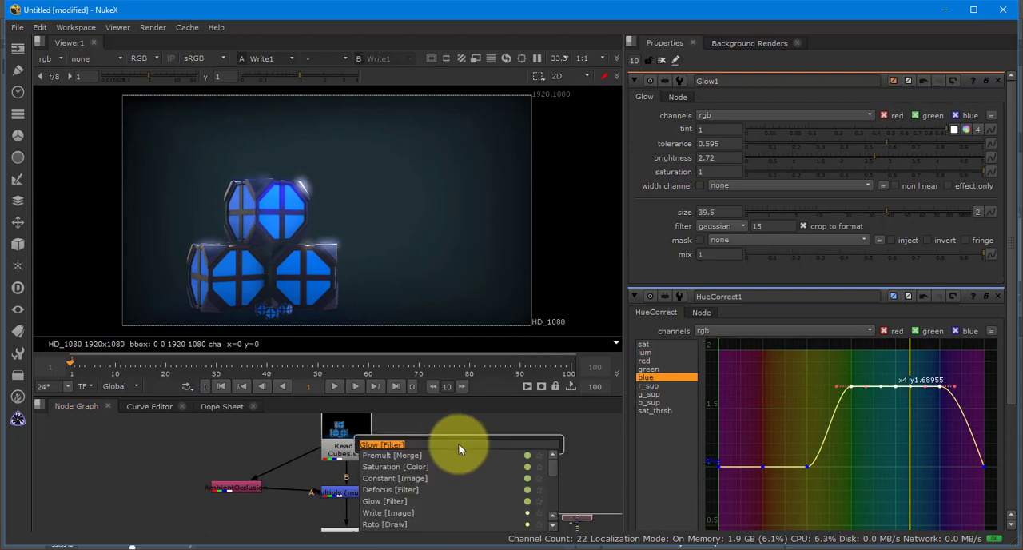
pyautogui.write('keylight')
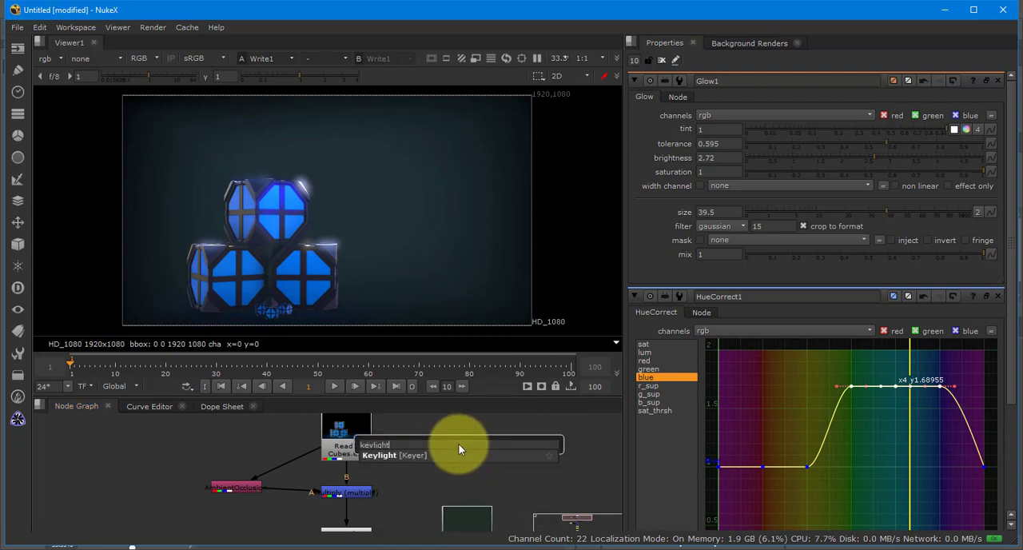
pyautogui.press('Return')
pyautogui.scroll(3, 488, 462)
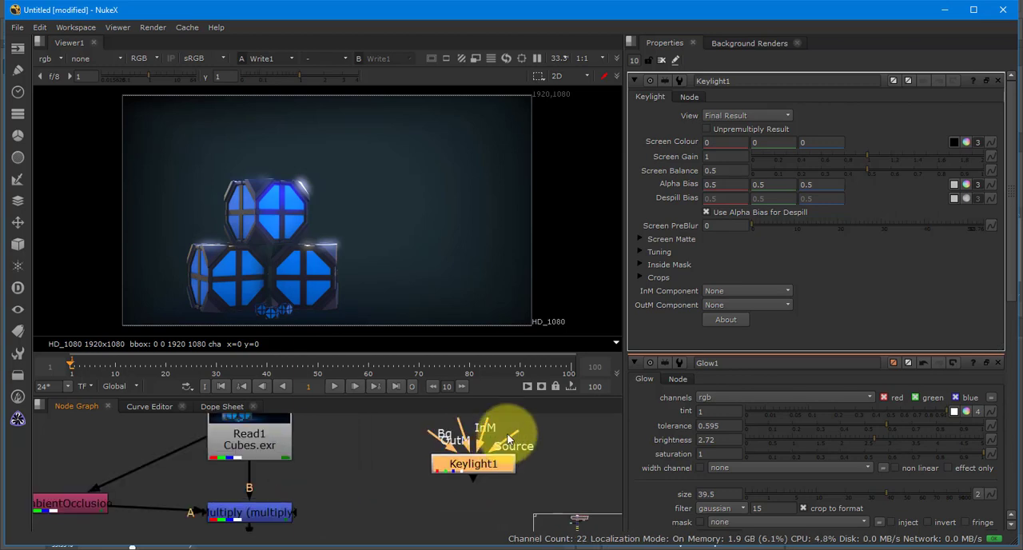
# - Connect Keylight1's Source input to Read1 and show Keylight1's output in the viewer
pyautogui.moveTo(464, 416); pyautogui.dragTo(260, 423)
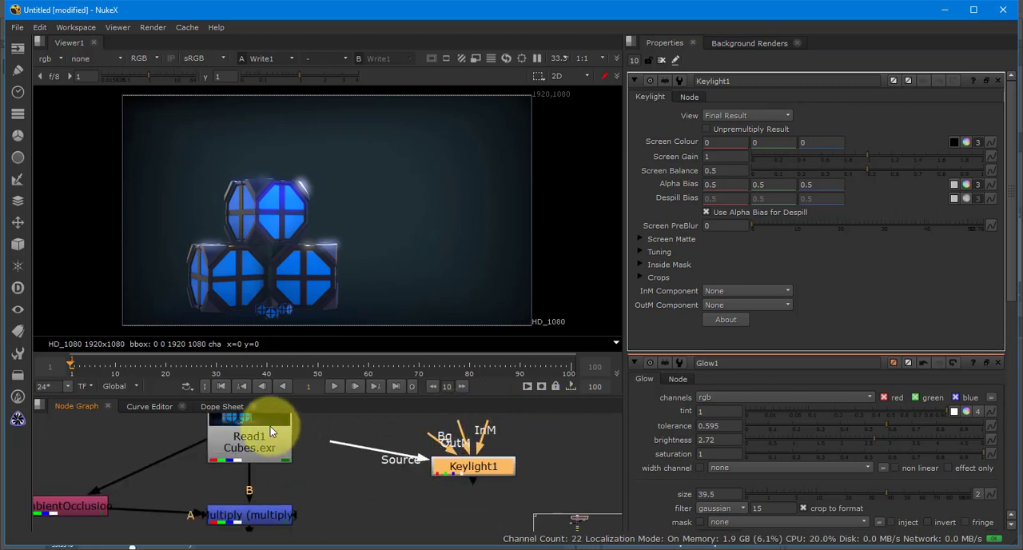
pyautogui.moveTo(505, 467); pyautogui.dragTo(535, 465)
pyautogui.press('1')
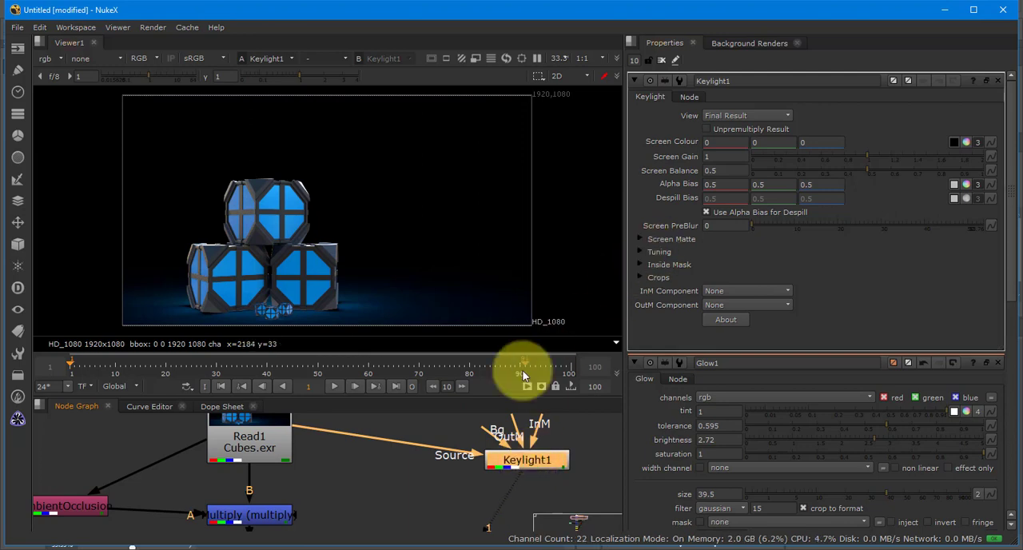
pyautogui.rightClick(345, 469)
pyautogui.write('prem')
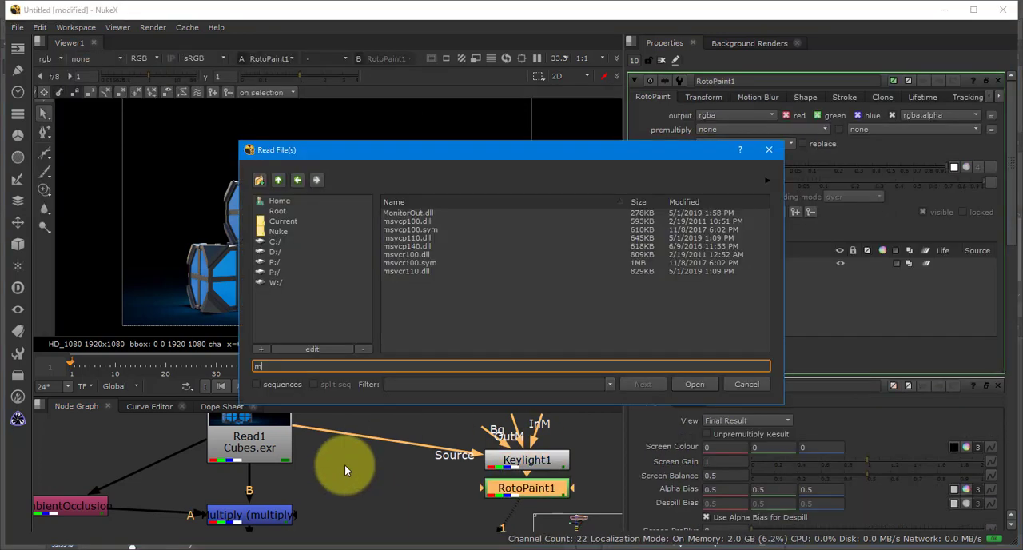
pyautogui.press('Escape')
# - Insert a Premult node on the connection between Read1 and Keylight1's Source input
pyautogui.click(346, 470)
pyautogui.press('Tab')
pyautogui.write('prem')
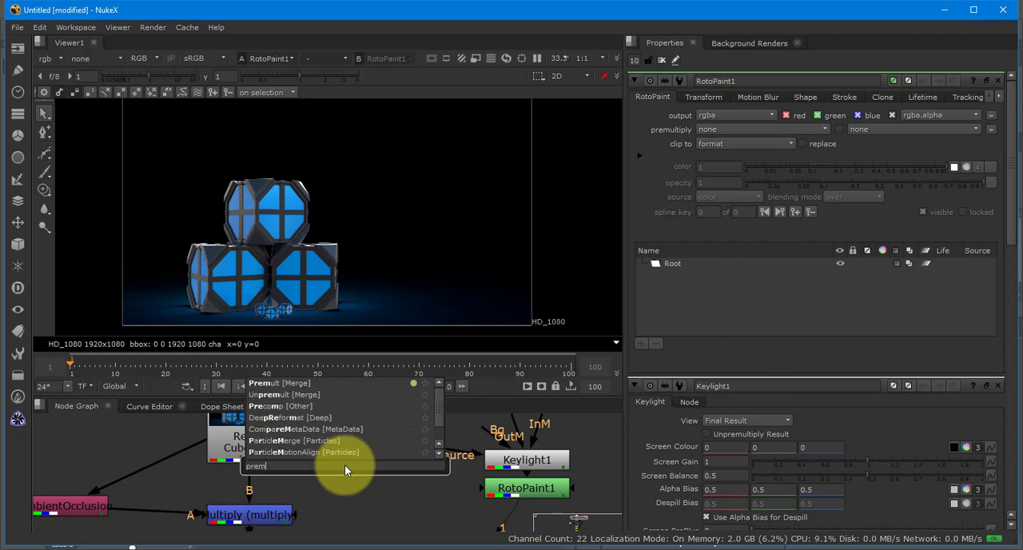
pyautogui.press('Return')
pyautogui.moveTo(344, 464); pyautogui.dragTo(367, 440)
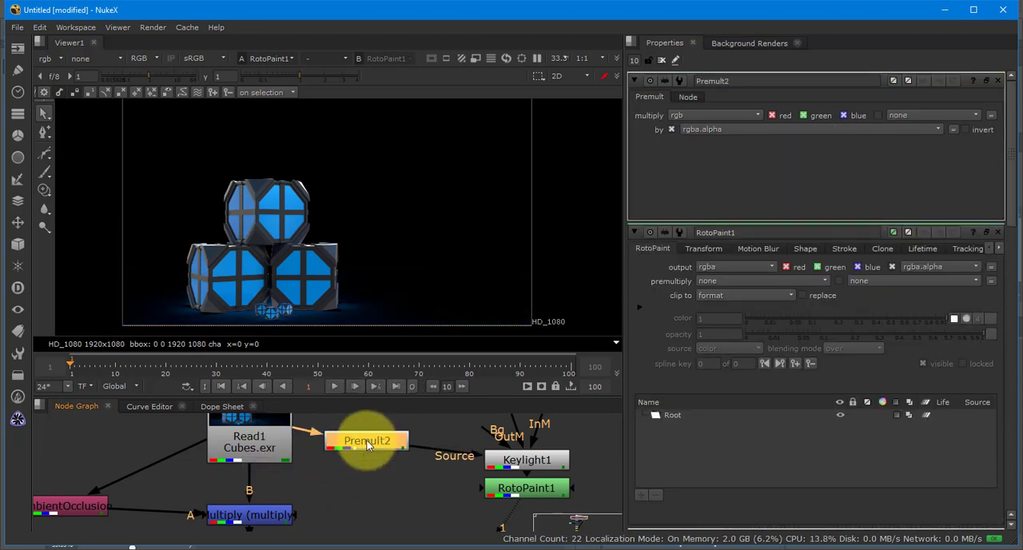
# - Delete the stray RotoPaint1 node below Keylight1
pyautogui.click(526, 466)
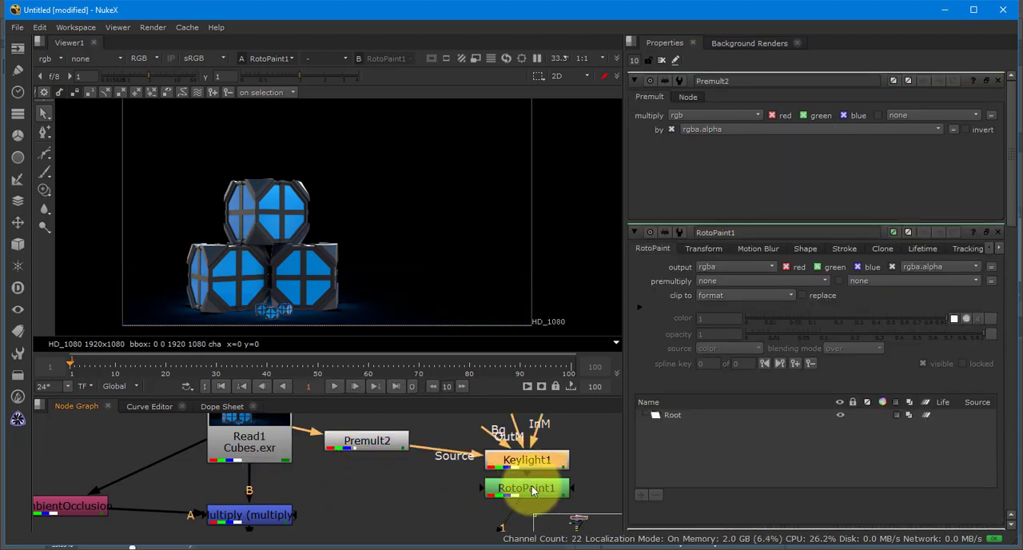
pyautogui.click(531, 489)
pyautogui.press('Delete')
# - Open Keylight1's properties and sample its Screen Colour from a blue face of the lower cube in the viewer
pyautogui.doubleClick(538, 466)
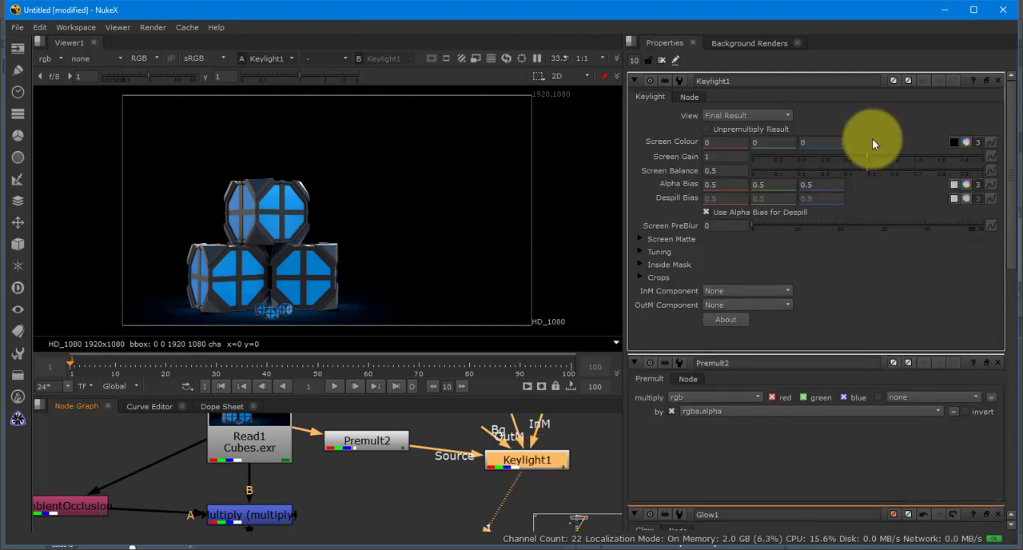
pyautogui.click(951, 144)
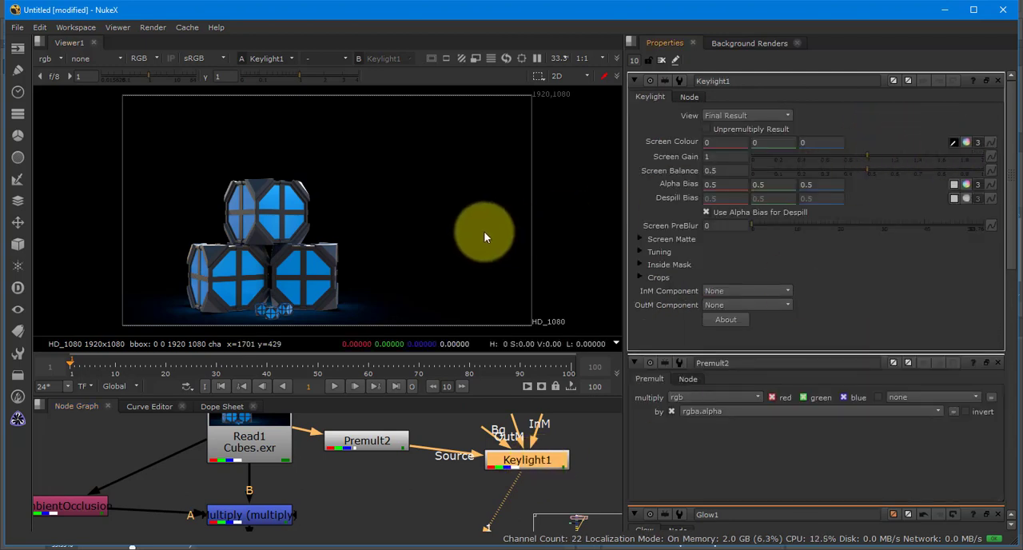
pyautogui.keyDown('ctrl'); pyautogui.click(312, 266); pyautogui.keyUp('ctrl')
# - Set the viewer's channels to rgba and display the alpha matte of Keylight1
pyautogui.press('a')
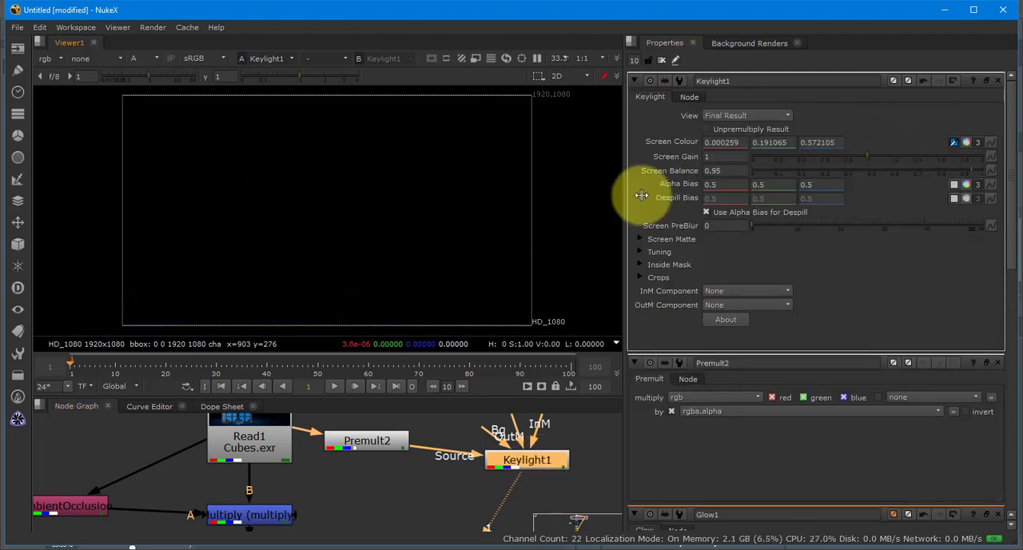
pyautogui.moveTo(527, 469); pyautogui.dragTo(527, 490)
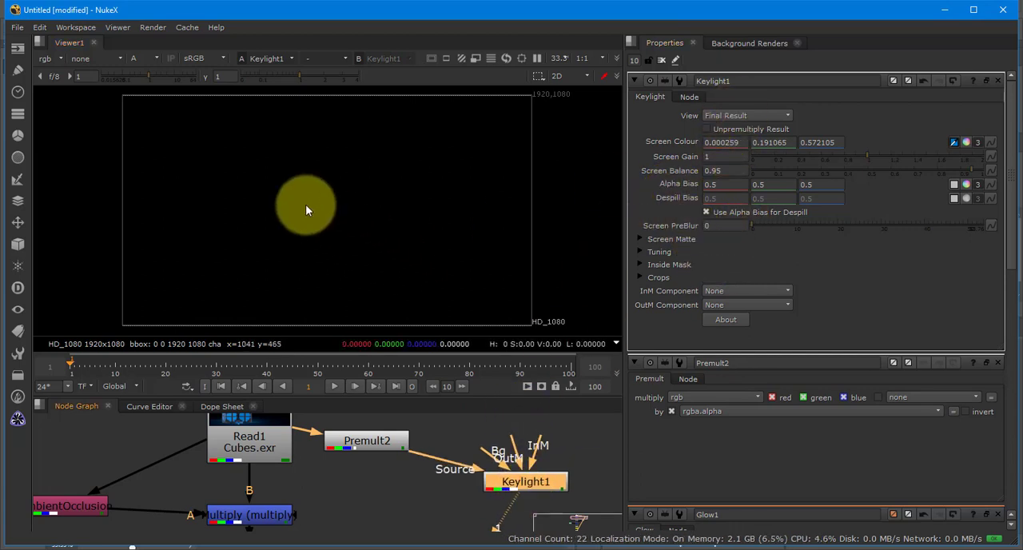
pyautogui.press('a')
pyautogui.click(50, 60)
pyautogui.click(60, 96)
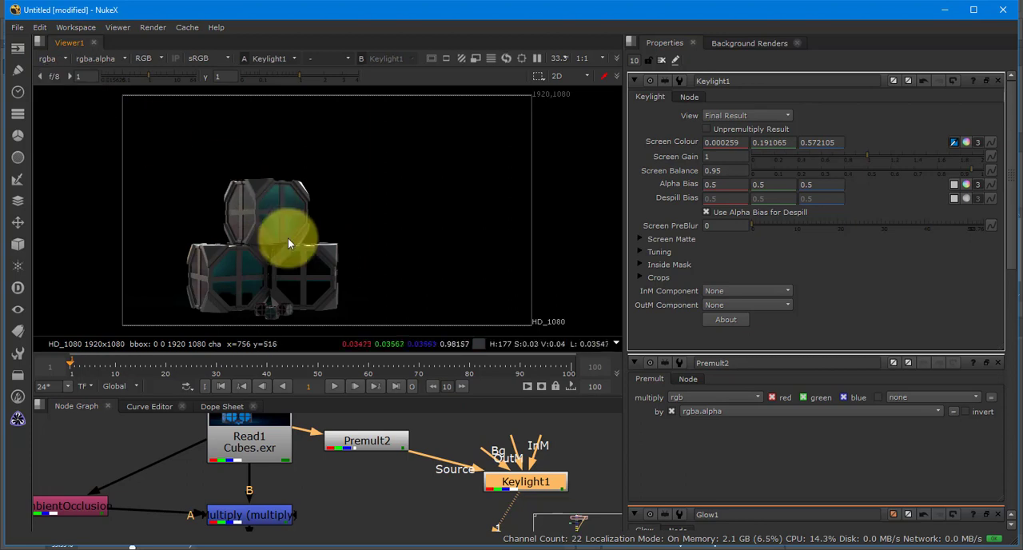
pyautogui.press('a')
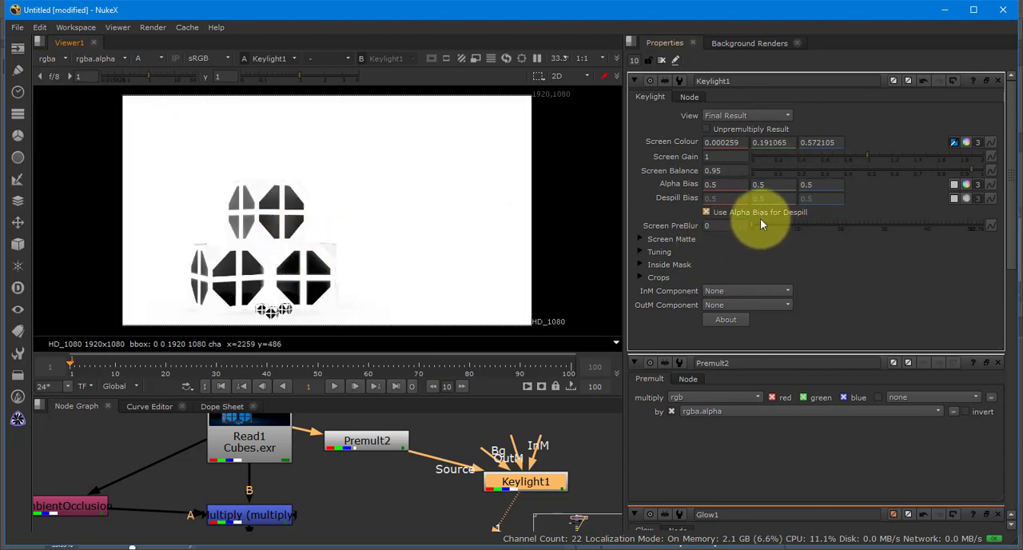
# - Tighten Keylight1's matte with Screen Gain 1.29, Clip Black 0 and Clip White 0.29
pyautogui.click(901, 155)
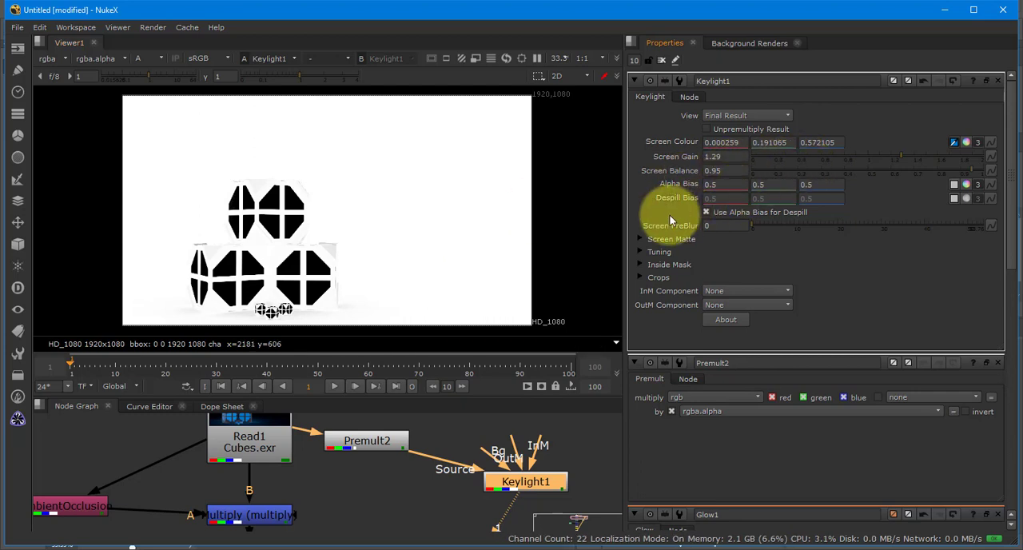
pyautogui.click(640, 239)
pyautogui.click(792, 253)
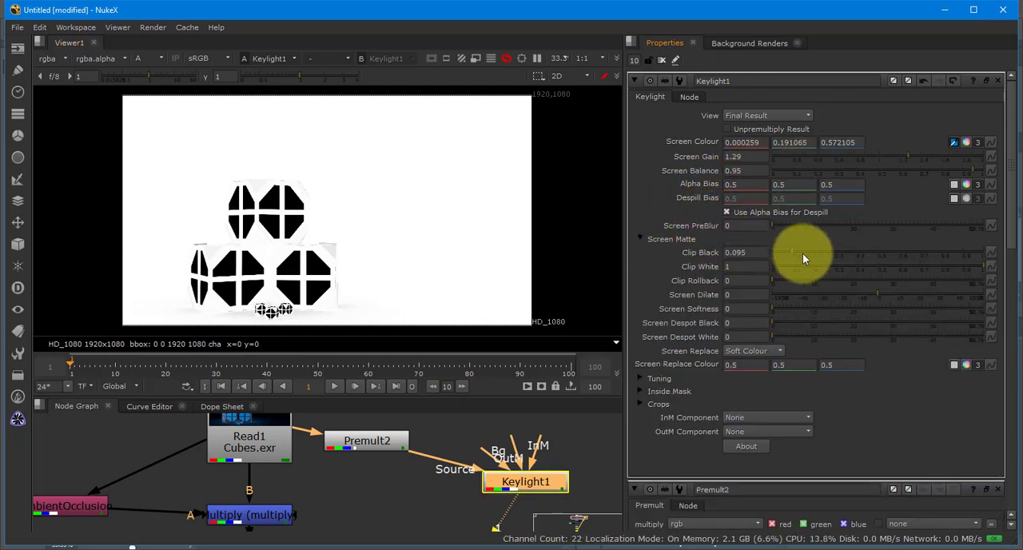
pyautogui.moveTo(802, 254); pyautogui.dragTo(725, 252)
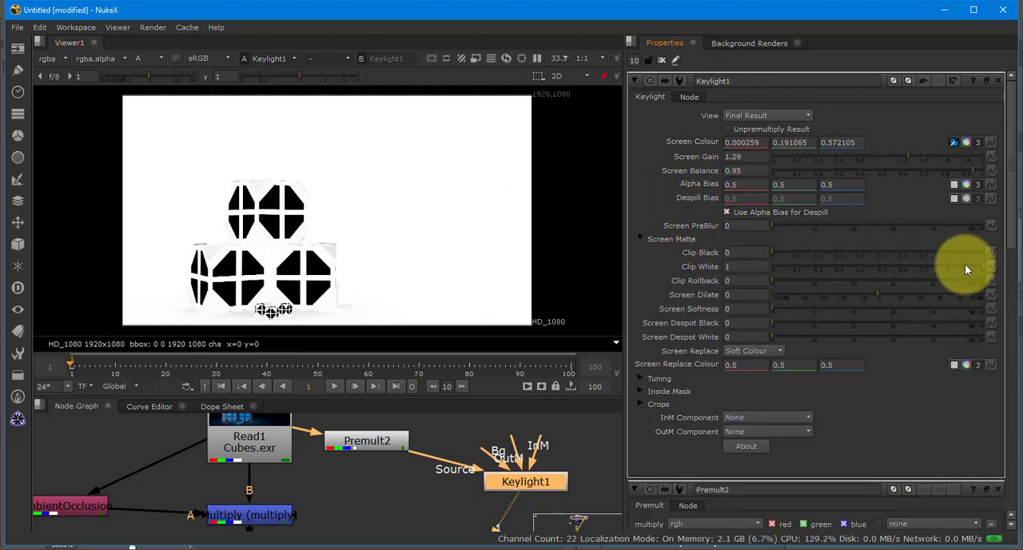
pyautogui.moveTo(965, 270); pyautogui.dragTo(833, 268)
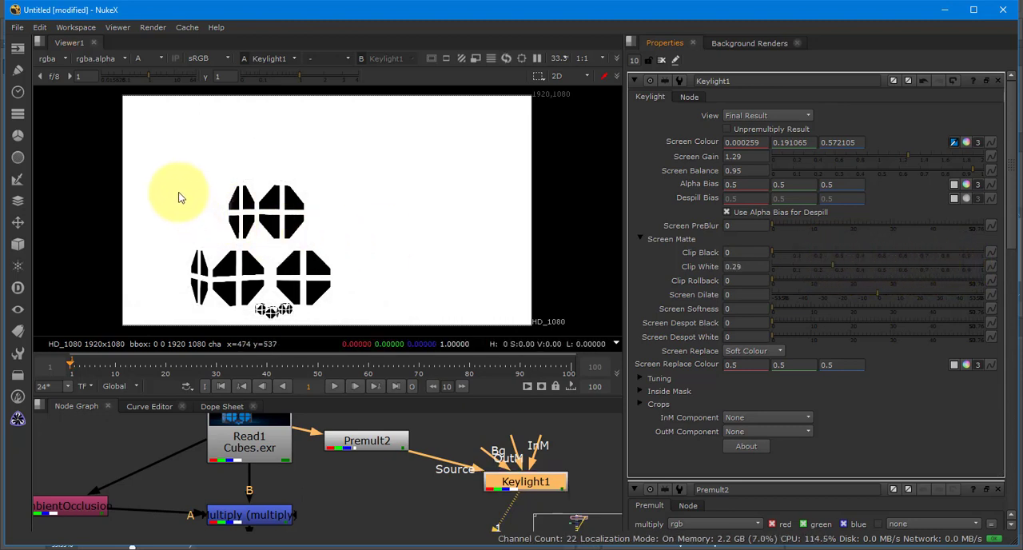
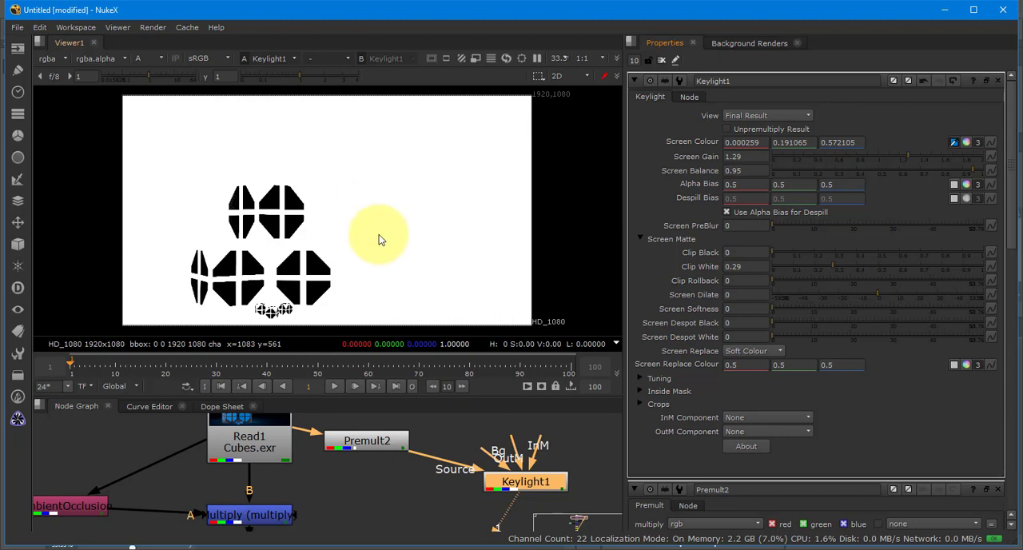
# - Return the viewer to full colour and insert a Copy node between Merge2 and Glow1, fed by Keylight1
pyautogui.press('a')
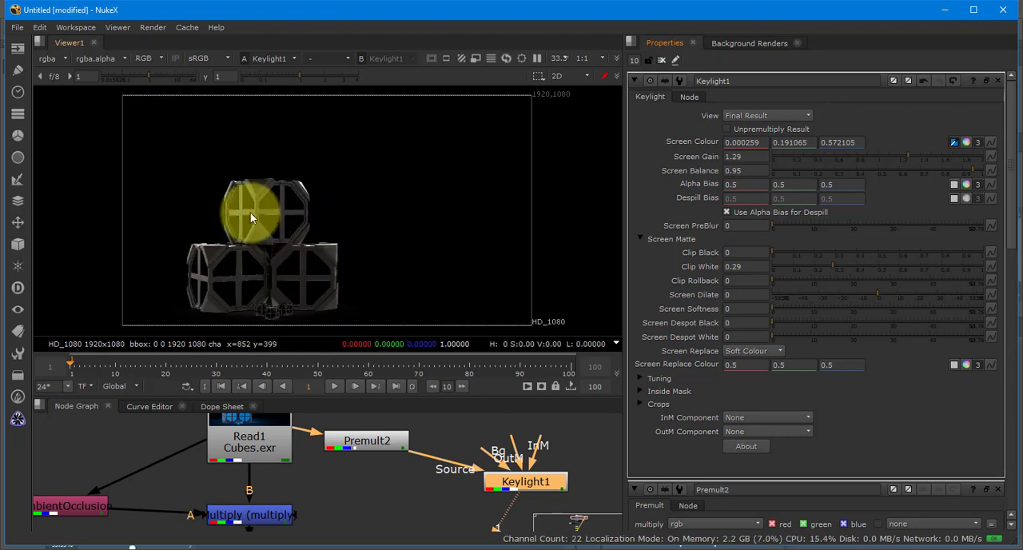
pyautogui.moveTo(437, 501); pyautogui.dragTo(357, 479)
pyautogui.scroll(-5, 408, 453)
pyautogui.scroll(-2, 429, 449)
pyautogui.press('k')
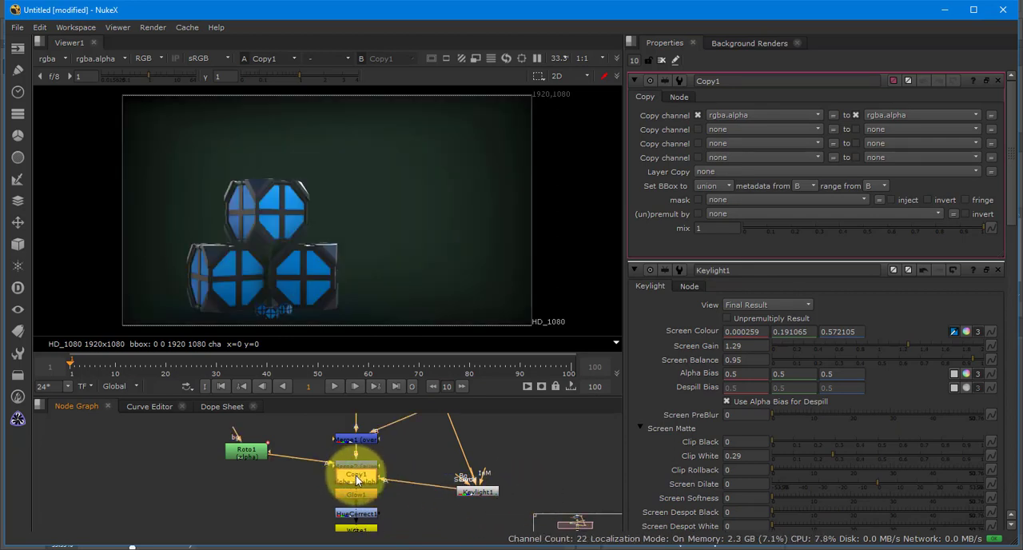
# - Move Copy1, Glow1, HueCorrect1, Write1 and Viewer1 down the node tree to make room below Merge2
pyautogui.scroll(-3, 319, 478)
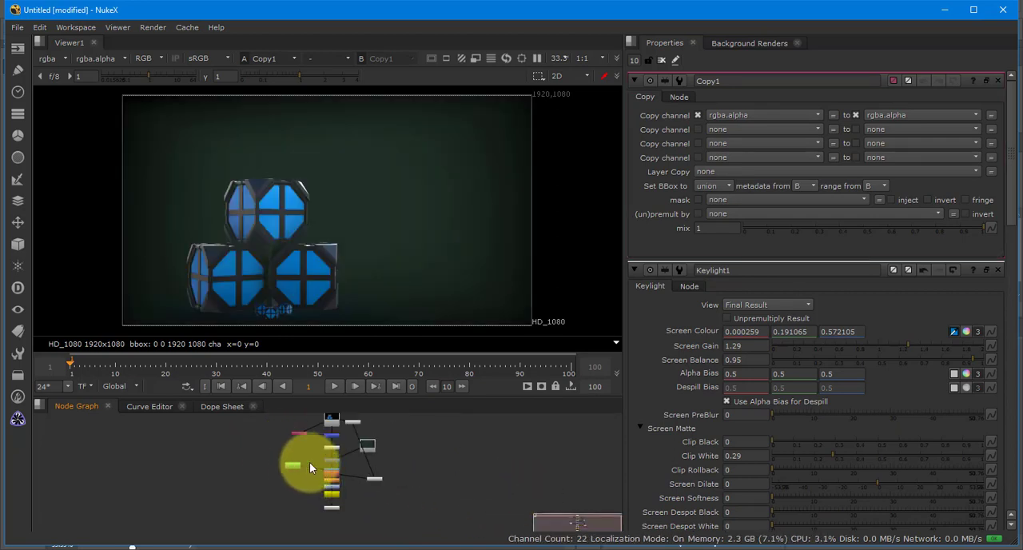
pyautogui.press('space')
pyautogui.scroll(5, 406, 333)
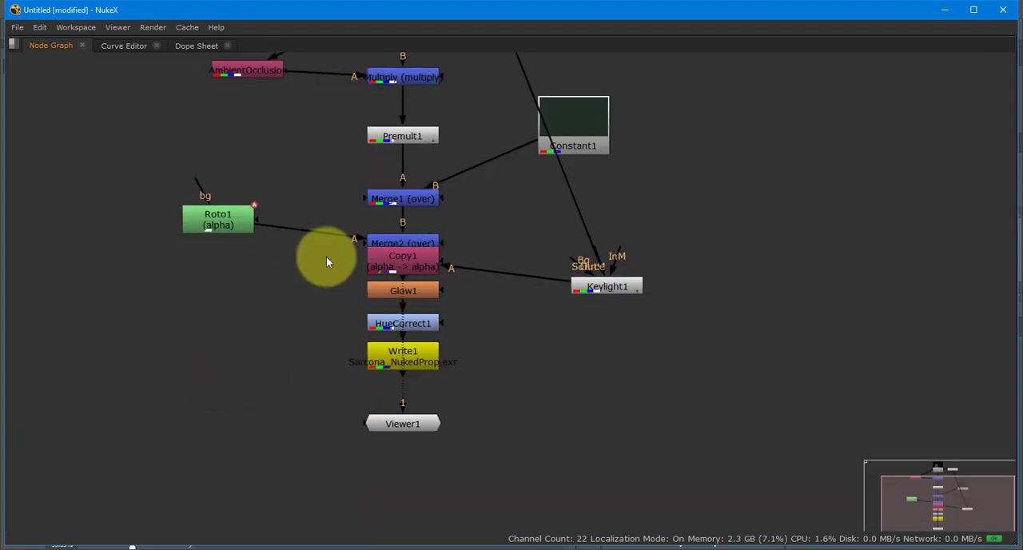
pyautogui.moveTo(326, 261); pyautogui.dragTo(392, 387)
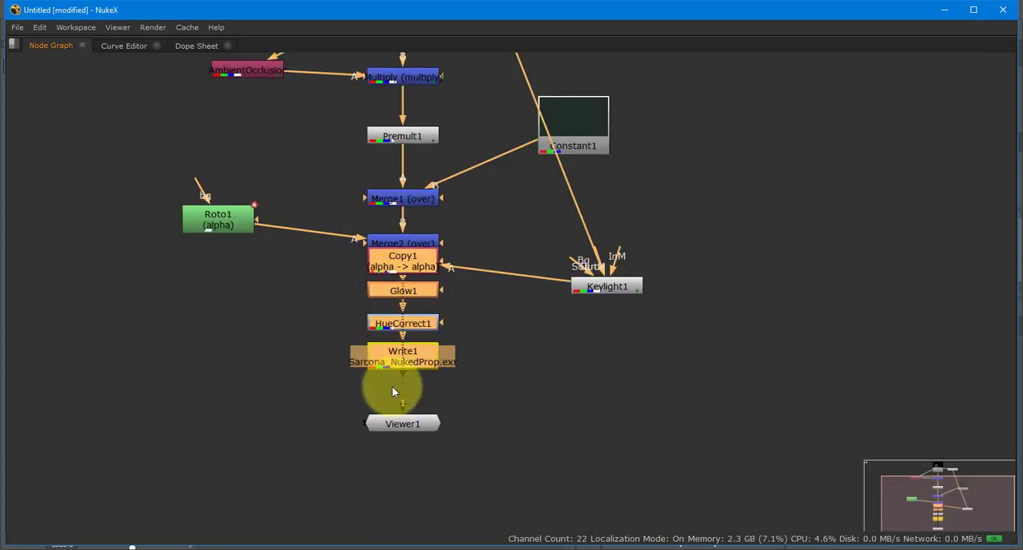
pyautogui.moveTo(401, 425); pyautogui.dragTo(401, 488)
pyautogui.click(485, 422)
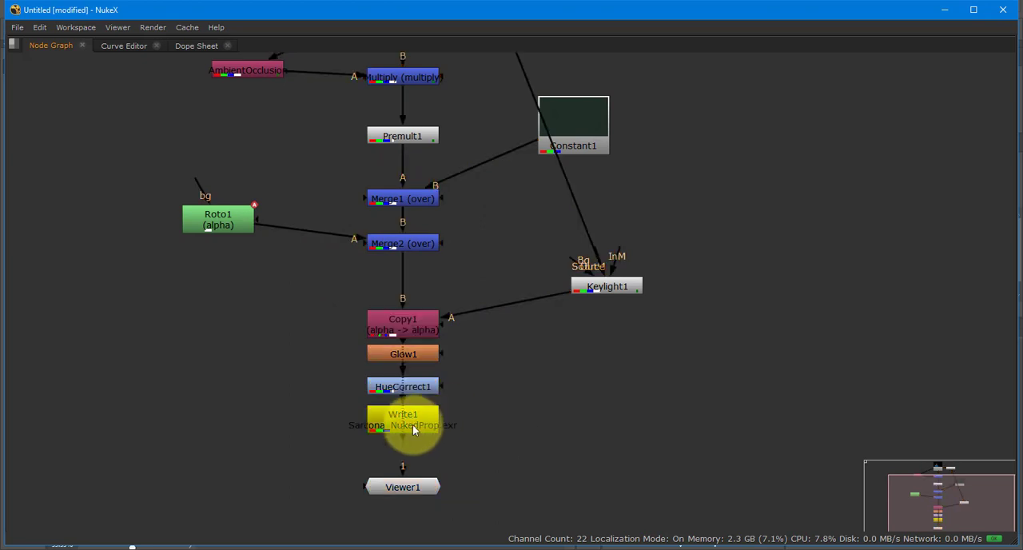
pyautogui.press('space')
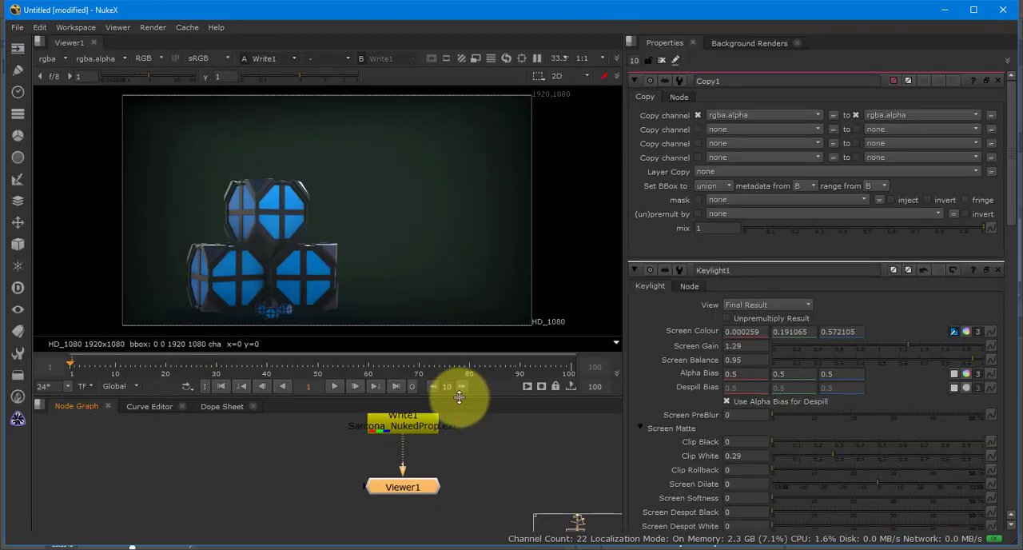
# - Make Copy1 copy rgba.alpha into a new channel named blue.mask, and move the node up away from Glow1
pyautogui.moveTo(432, 422); pyautogui.dragTo(423, 549)
pyautogui.moveTo(449, 493); pyautogui.dragTo(435, 533)
pyautogui.click(392, 493)
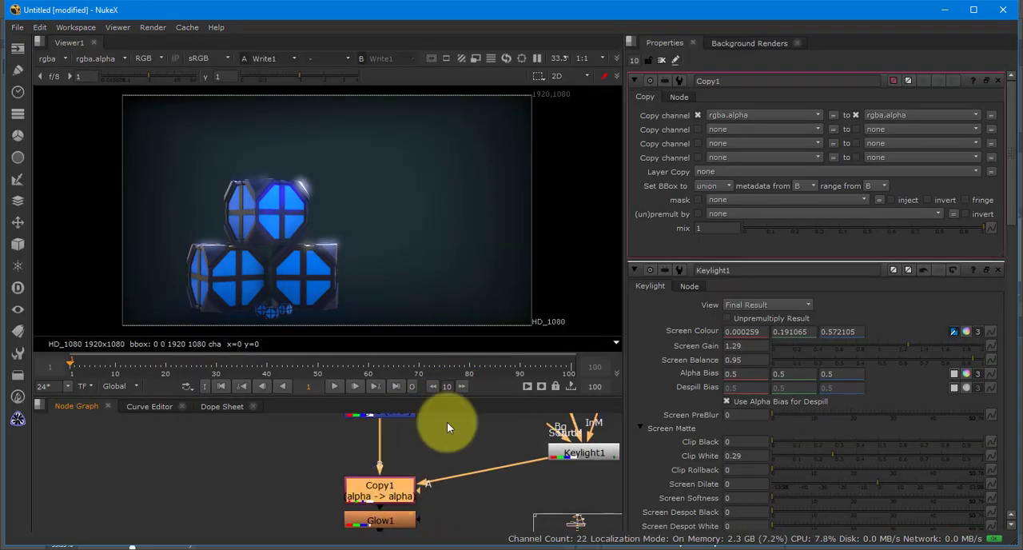
pyautogui.click(772, 113)
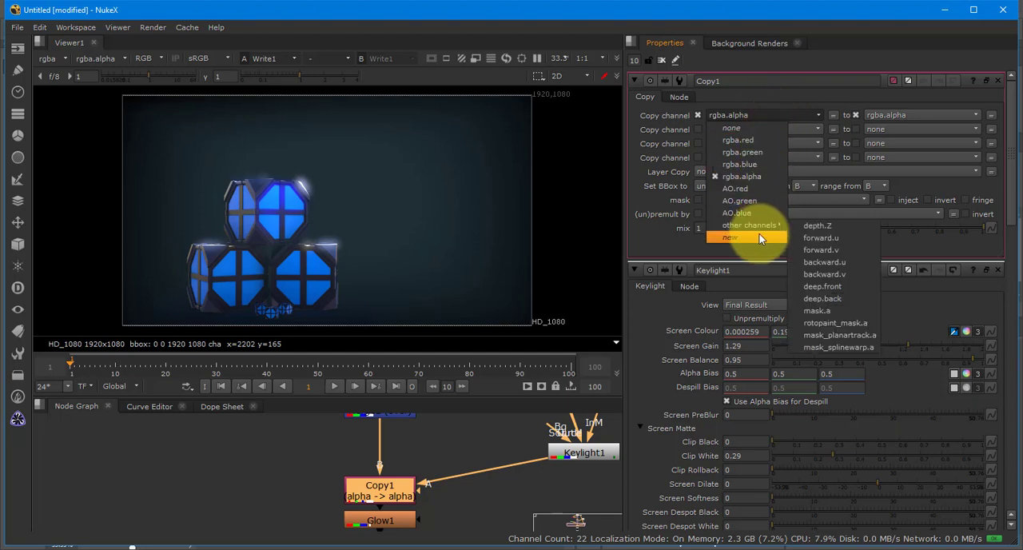
pyautogui.click(903, 114)
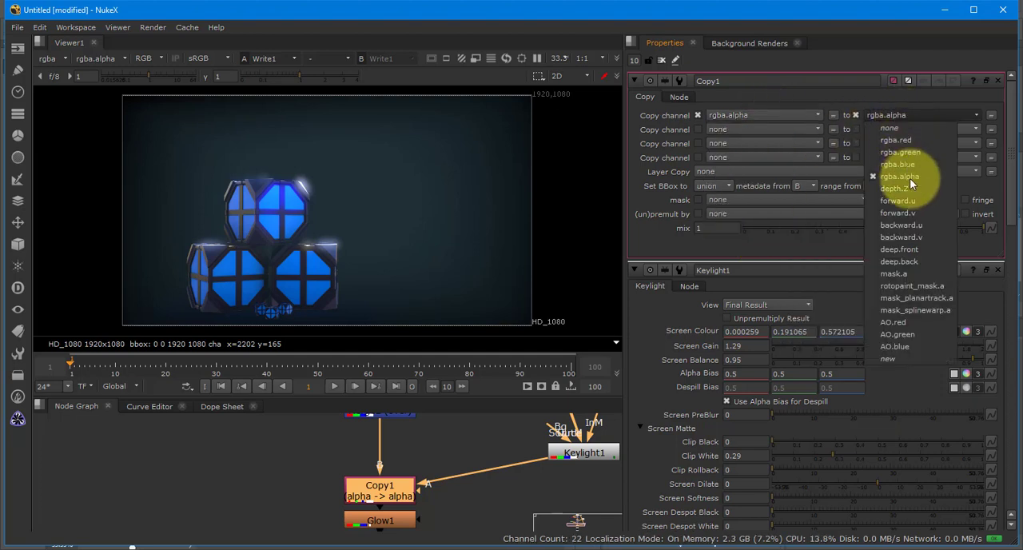
pyautogui.click(910, 358)
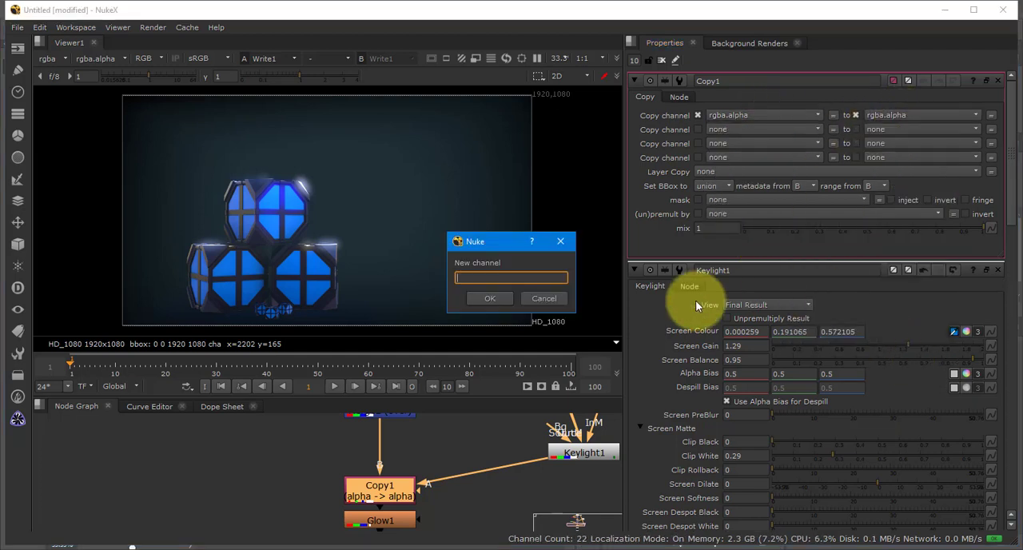
pyautogui.write('blue.alpha')
pyautogui.press('Return')
pyautogui.click(484, 296)
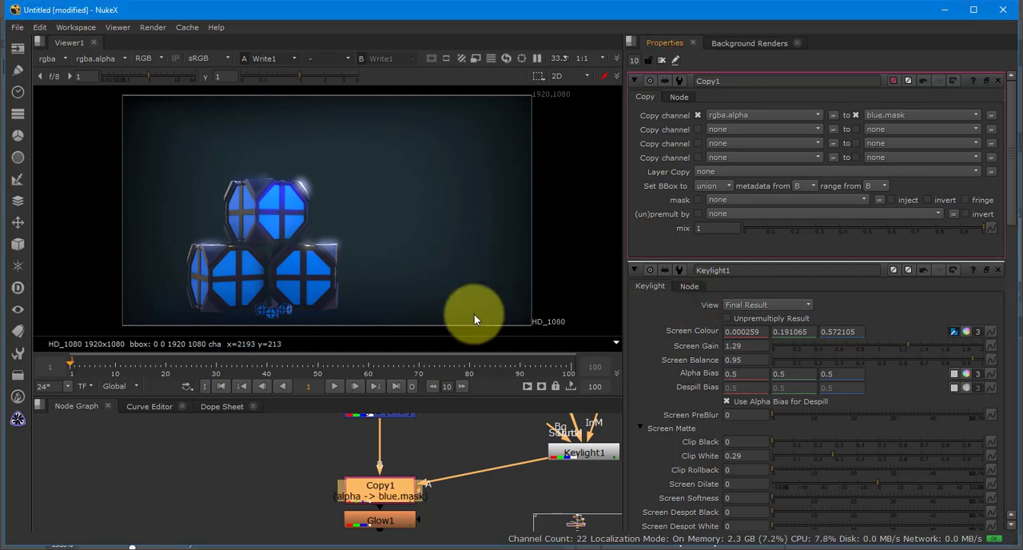
pyautogui.moveTo(380, 480); pyautogui.dragTo(380, 457)
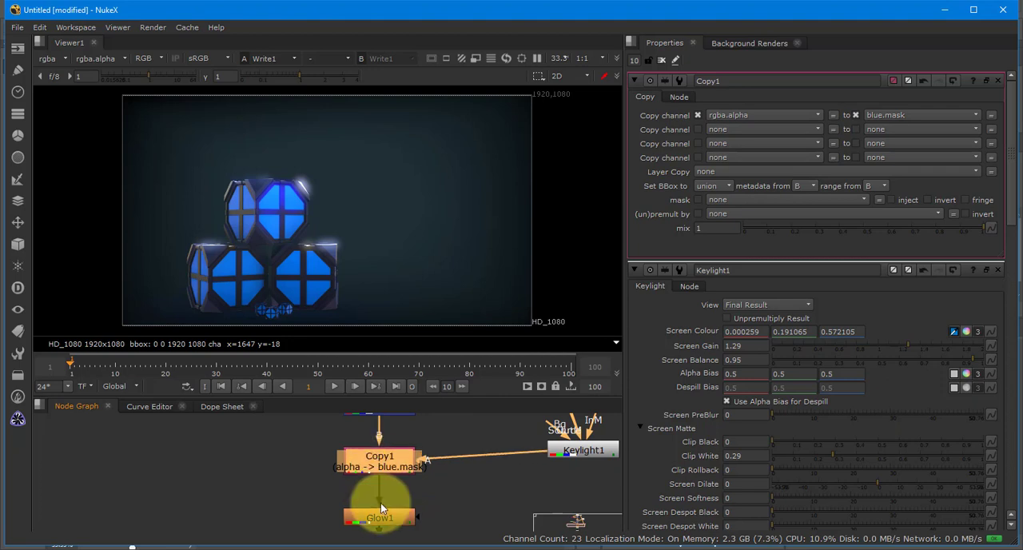
# - Set Glow1's brightness to 4.24 and tolerance to 0.29, and use blue.mask as its width channel
pyautogui.doubleClick(378, 516)
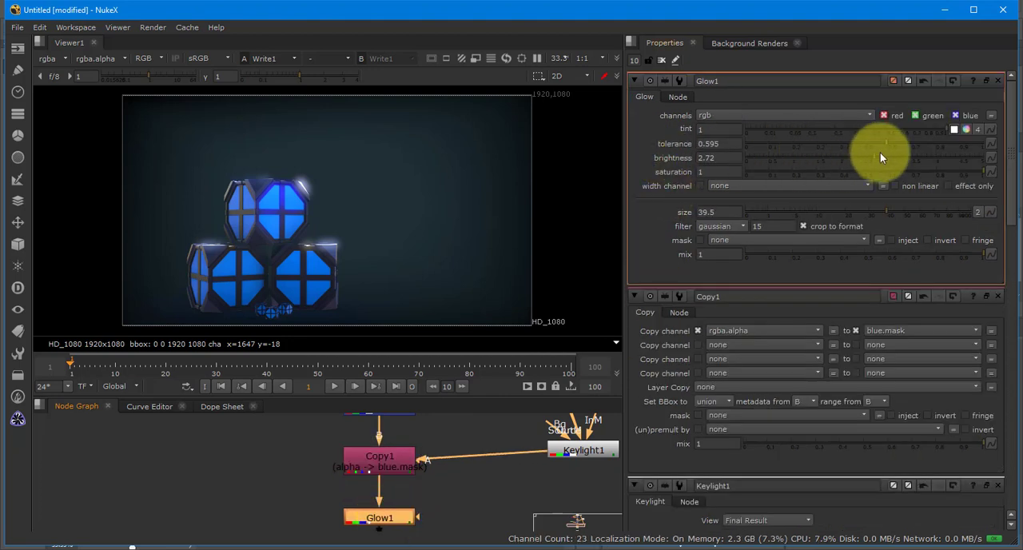
pyautogui.moveTo(880, 156); pyautogui.dragTo(948, 172)
pyautogui.moveTo(890, 146); pyautogui.dragTo(814, 145)
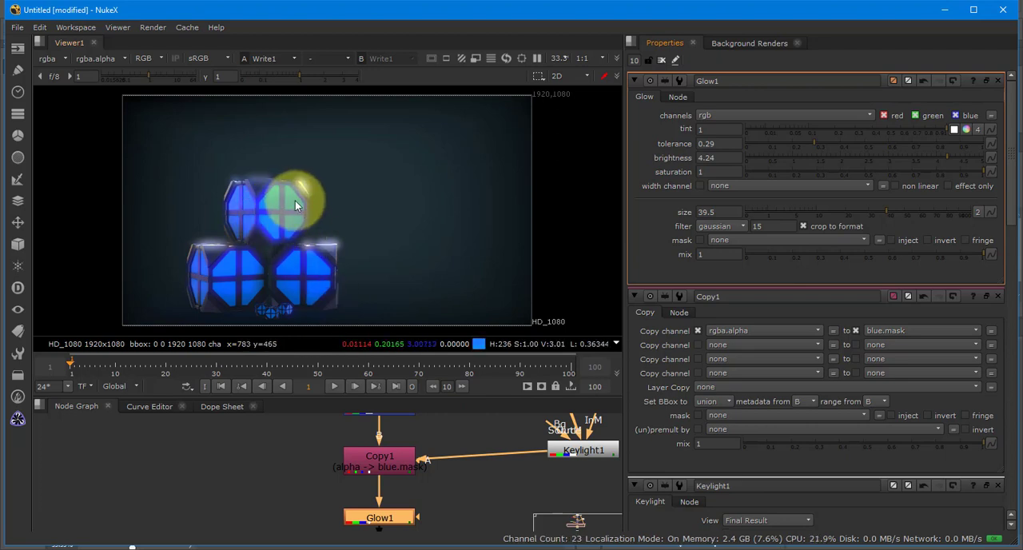
pyautogui.click(730, 185)
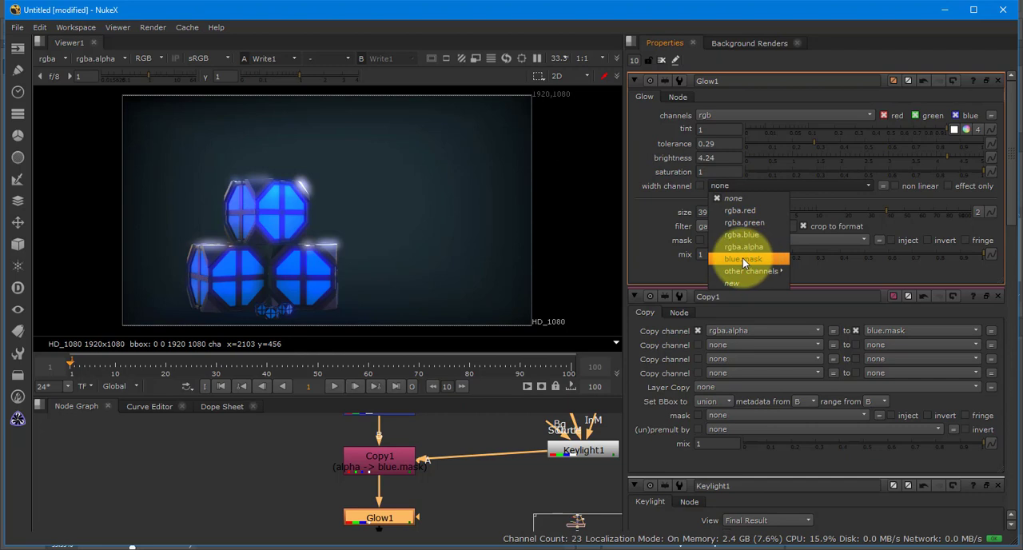
pyautogui.click(743, 258)
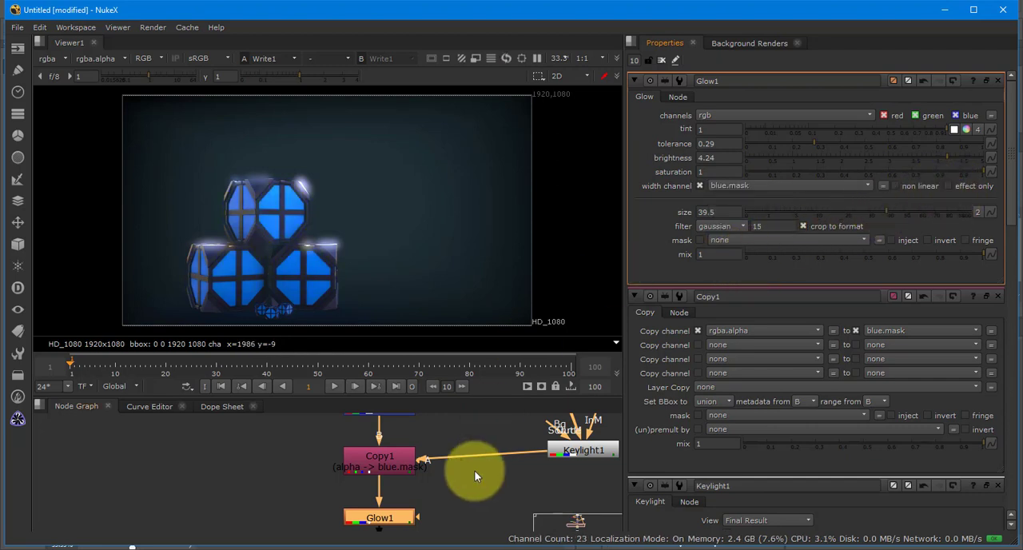
# - Insert an Invert node between Keylight1 and Copy1 and limit it to the alpha channel
pyautogui.moveTo(485, 457); pyautogui.dragTo(388, 511)
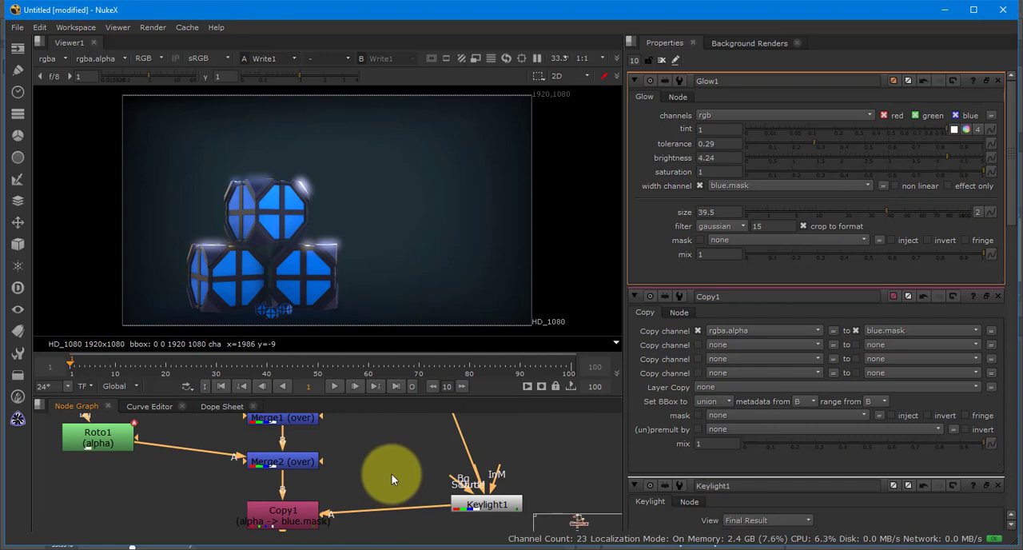
pyautogui.doubleClick(489, 506)
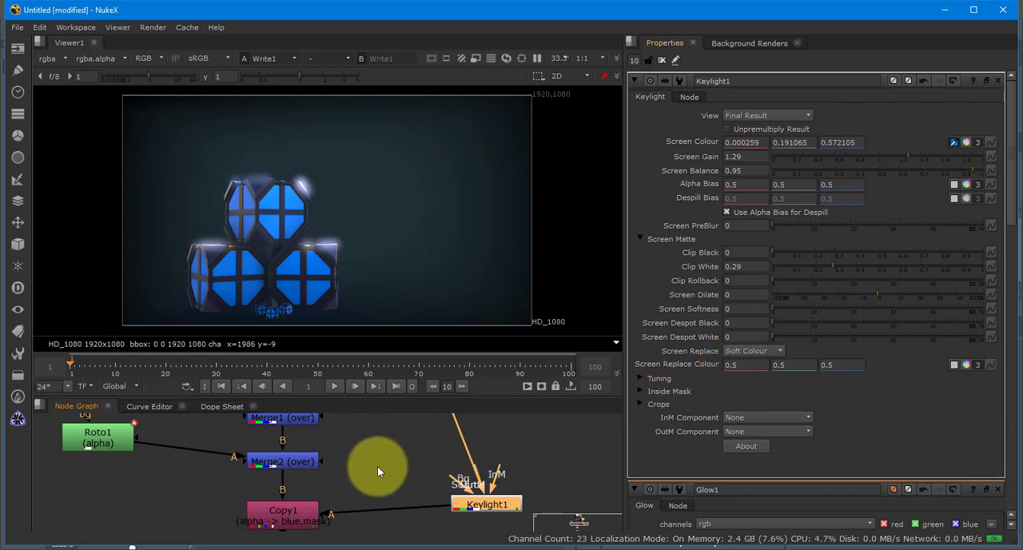
pyautogui.press('Tab')
pyautogui.write('inver')
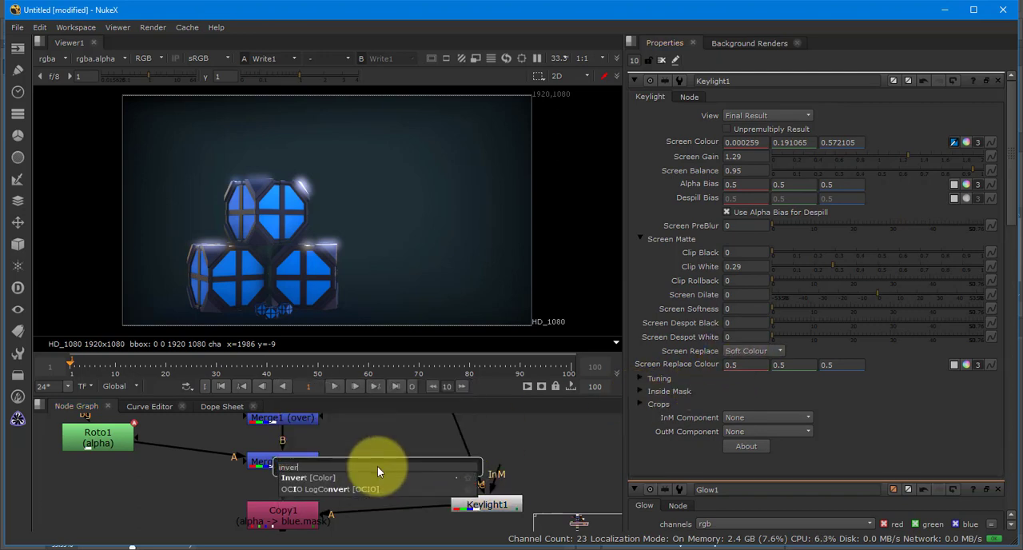
pyautogui.press('Return')
pyautogui.moveTo(377, 466); pyautogui.dragTo(407, 515)
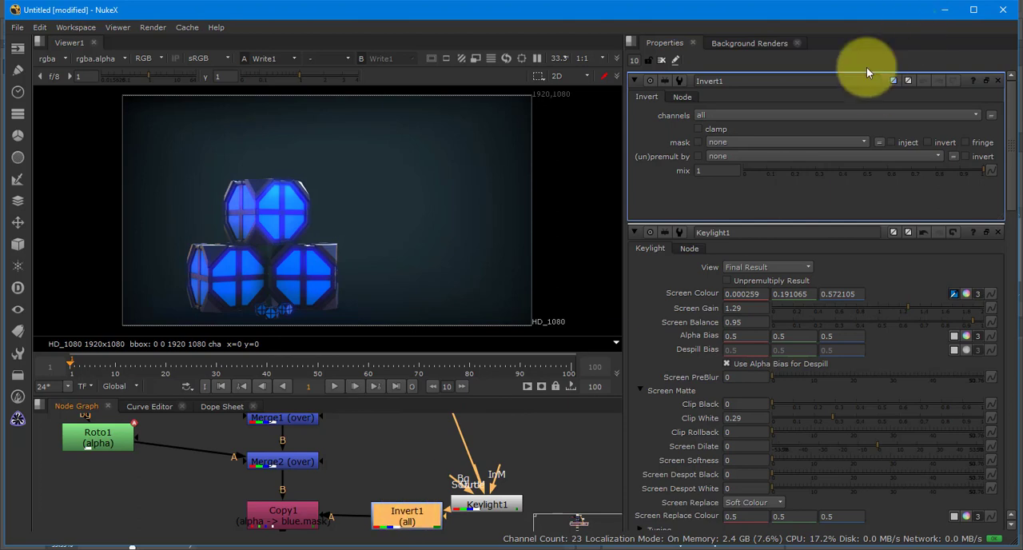
pyautogui.click(739, 119)
pyautogui.click(733, 171)
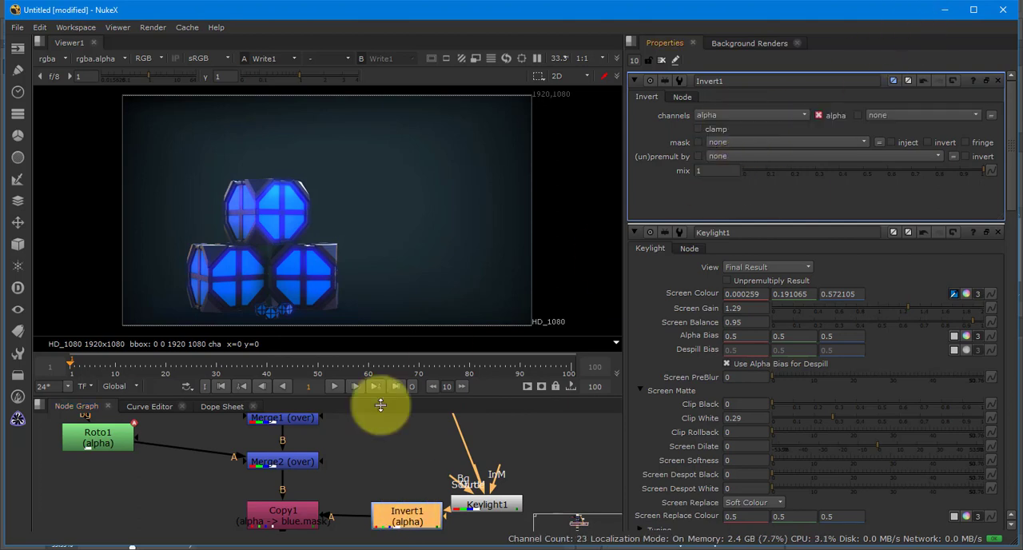
# - Reduce Glow1's tolerance to 0 and its brightness to 0.58
pyautogui.moveTo(361, 479); pyautogui.dragTo(425, 406)
pyautogui.doubleClick(352, 495)
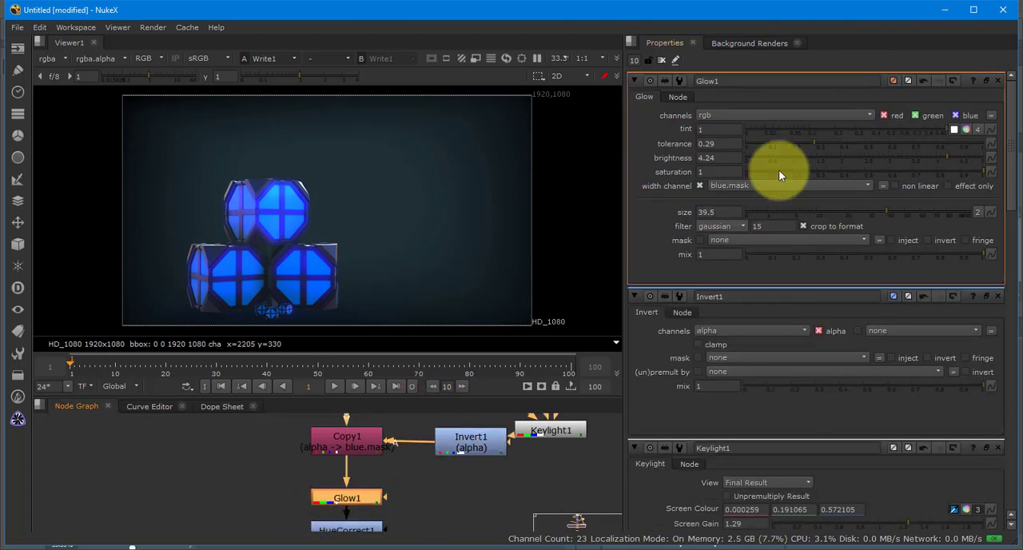
pyautogui.moveTo(811, 143); pyautogui.dragTo(736, 143)
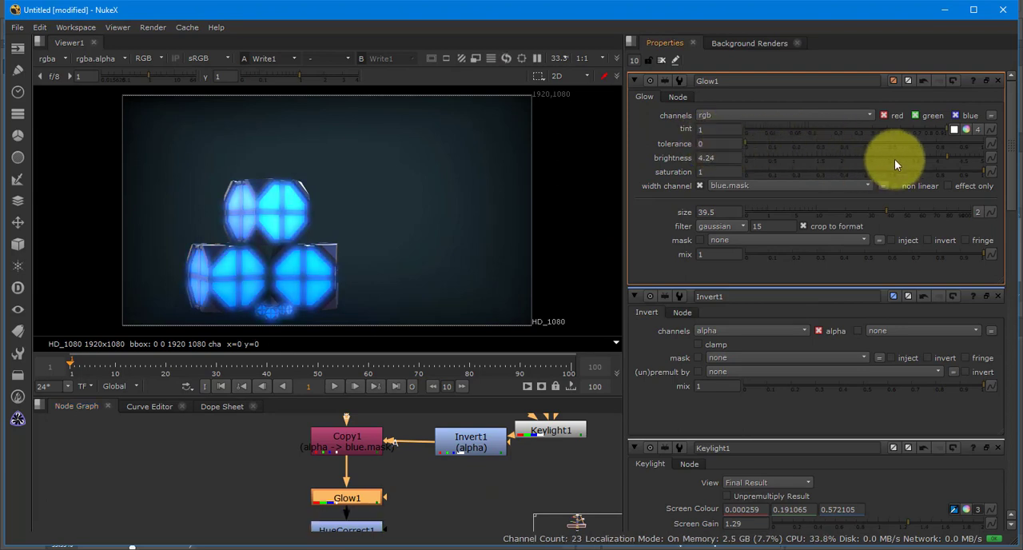
pyautogui.moveTo(945, 159); pyautogui.dragTo(760, 161)
pyautogui.moveTo(855, 165); pyautogui.dragTo(785, 162)
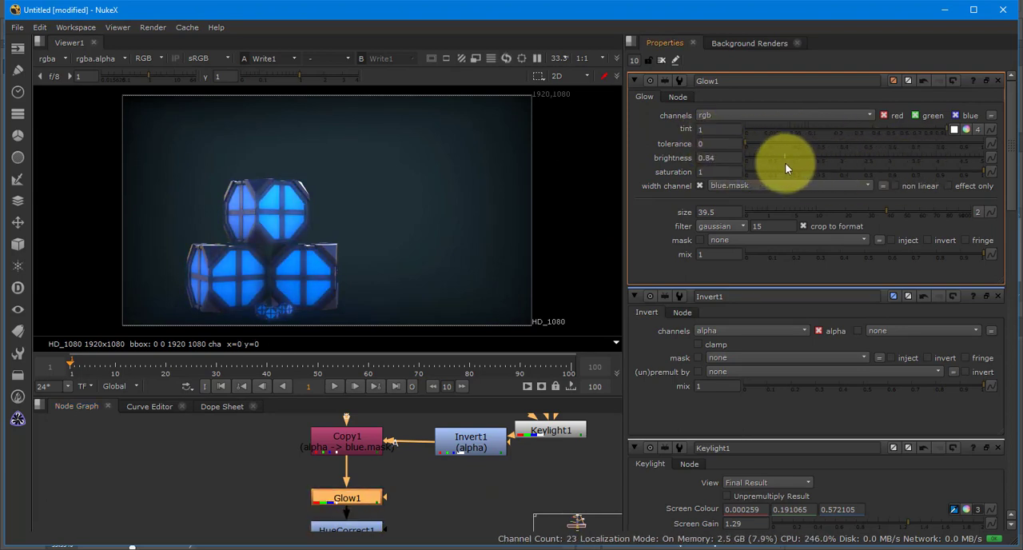
# - Replace the image file in Read1 with GlassCannister.exr
pyautogui.moveTo(288, 430); pyautogui.dragTo(241, 534)
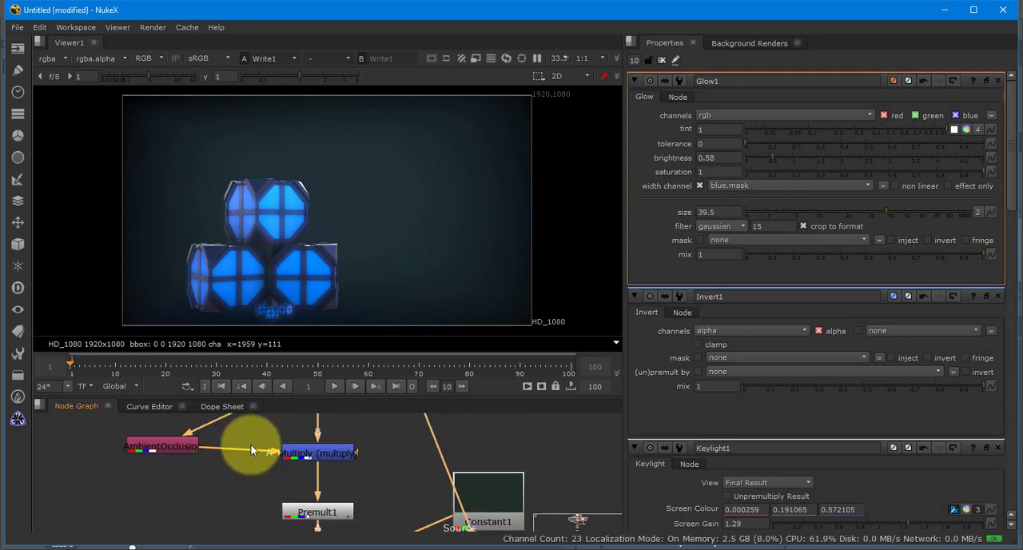
pyautogui.moveTo(250, 444); pyautogui.dragTo(263, 471)
pyautogui.click(292, 472)
pyautogui.doubleClick(292, 474)
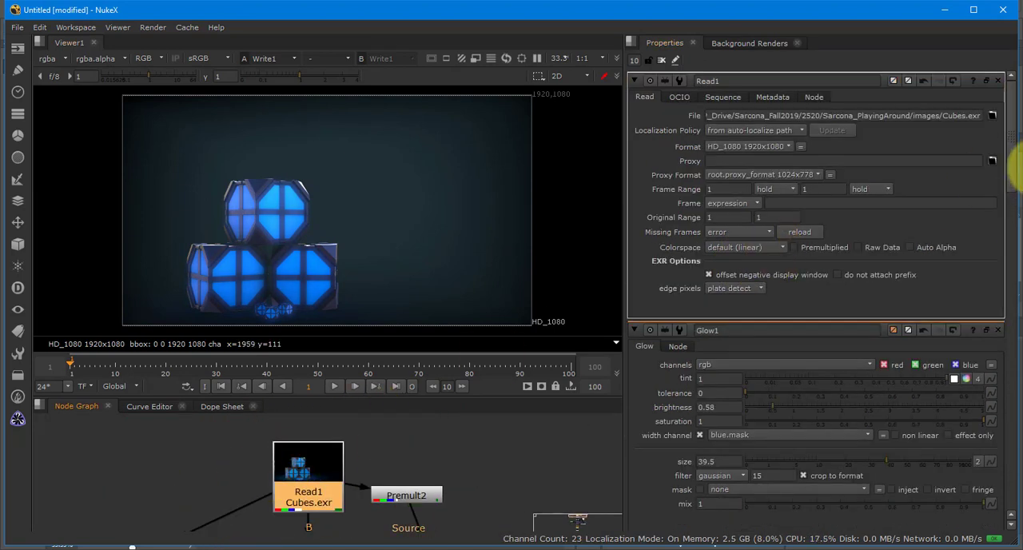
pyautogui.click(992, 115)
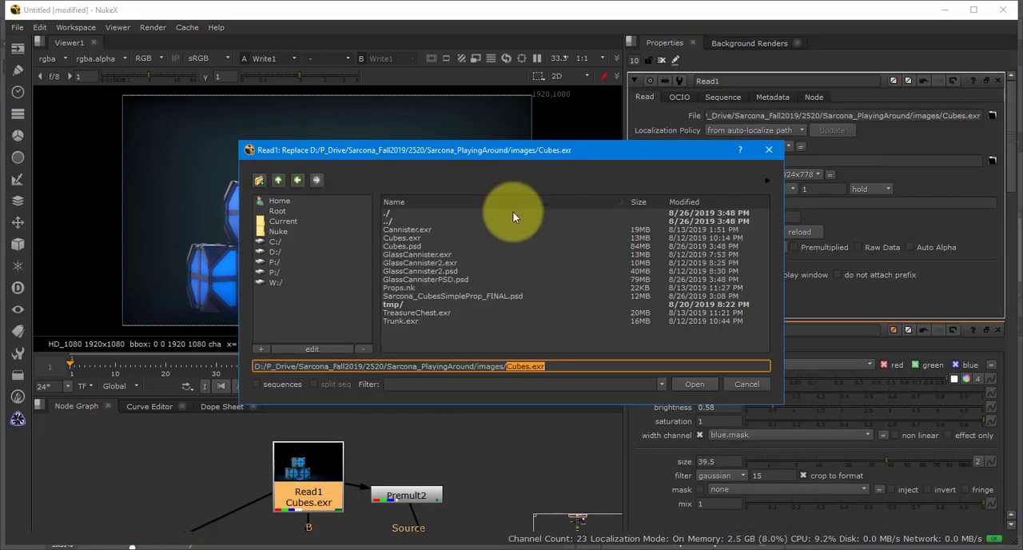
pyautogui.doubleClick(425, 253)
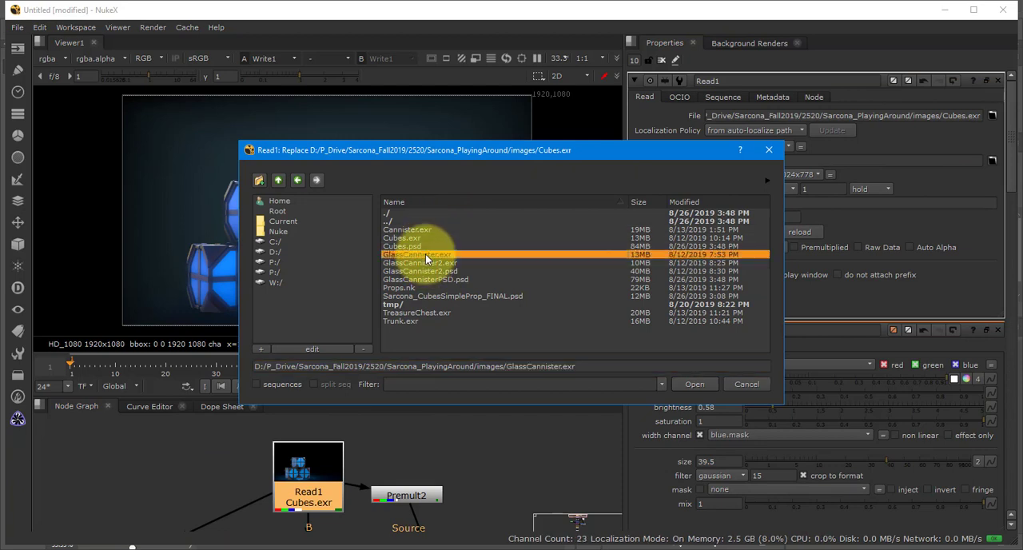
# - Move Keylight1 up and out to the far side of Constant1 in the node graph
pyautogui.moveTo(477, 456); pyautogui.dragTo(465, 388)
pyautogui.moveTo(475, 453); pyautogui.dragTo(458, 389)
pyautogui.moveTo(519, 459); pyautogui.dragTo(492, 383)
pyautogui.press('space')
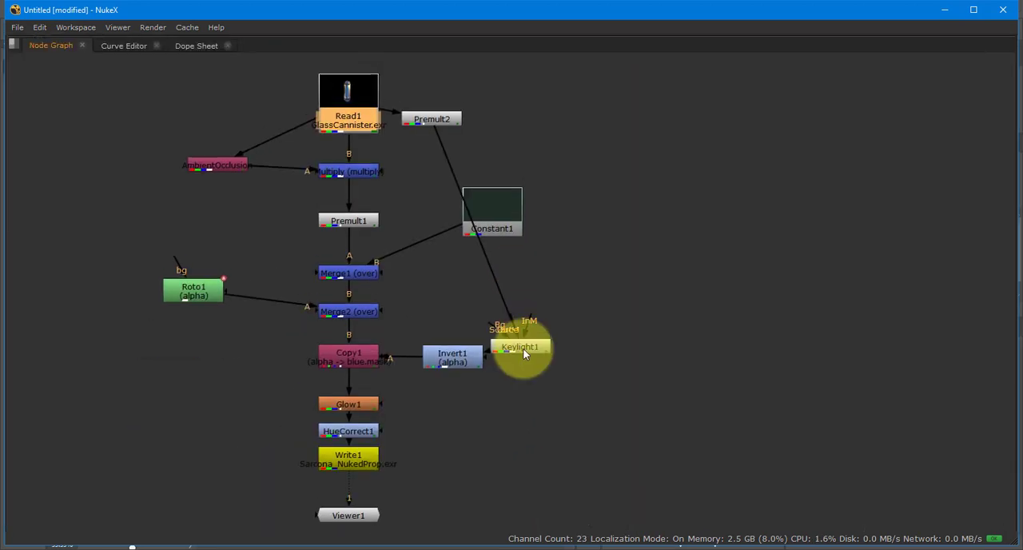
pyautogui.moveTo(523, 348); pyautogui.dragTo(681, 193)
pyautogui.press('space')
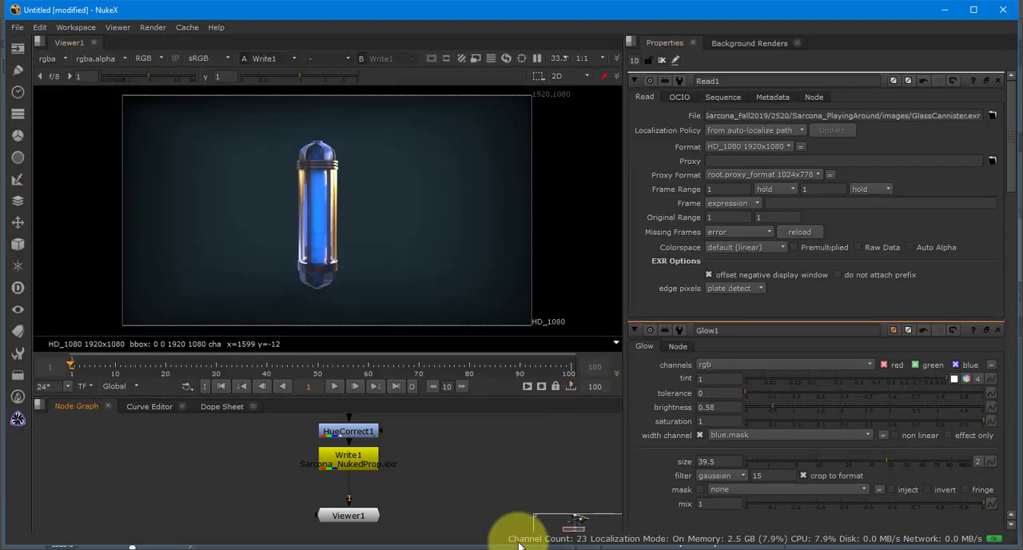
# - View Keylight1's alpha matte and refine it with Clip White 0.905 and Clip Black 0.75
pyautogui.moveTo(518, 546); pyautogui.dragTo(451, 549)
pyautogui.doubleClick(589, 442)
pyautogui.press('1')
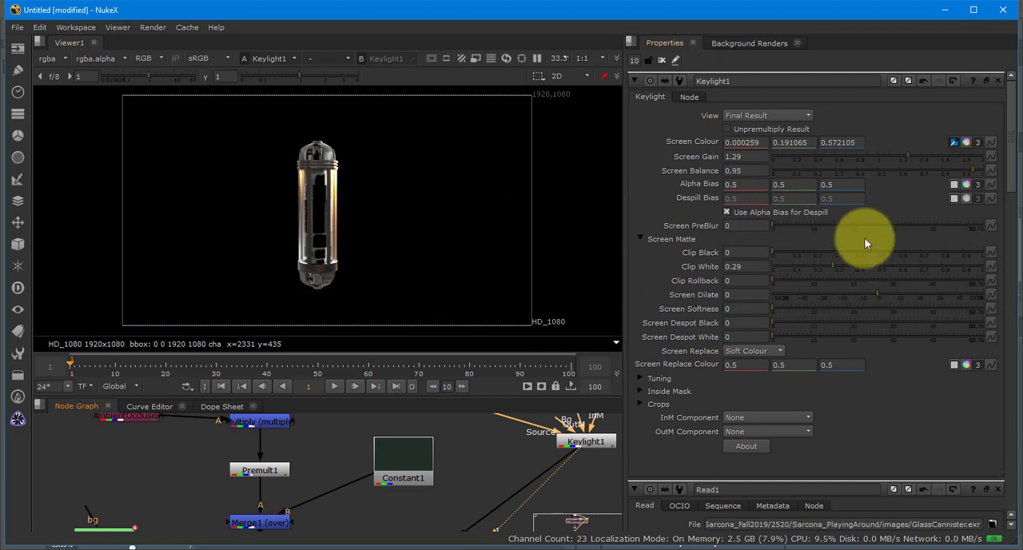
pyautogui.moveTo(840, 268); pyautogui.dragTo(964, 268)
pyautogui.press('a')
pyautogui.moveTo(808, 257); pyautogui.dragTo(933, 263)
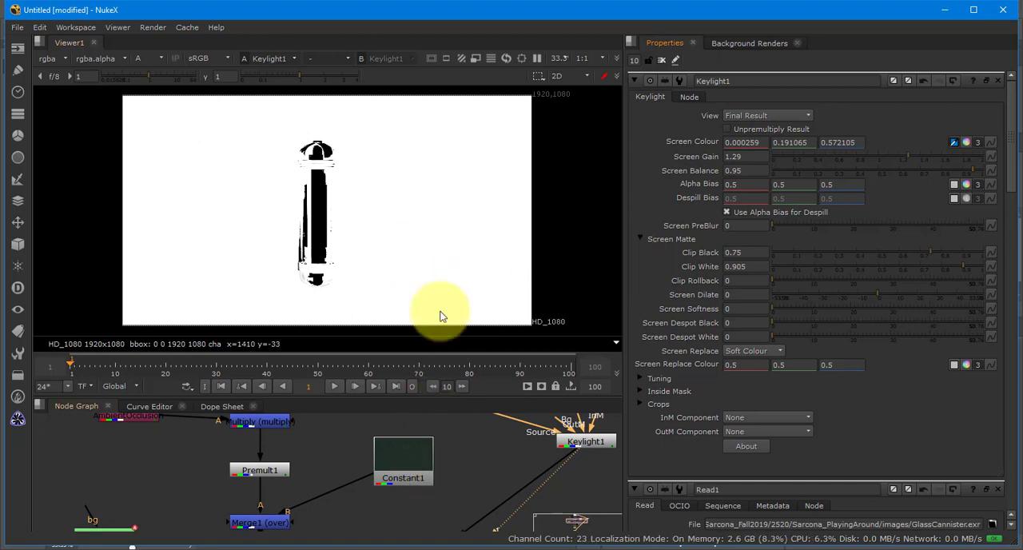
# - Switch the viewer back to full colour, display Write1's output and examine the canister's glow up close
pyautogui.press('a')
pyautogui.moveTo(431, 448); pyautogui.dragTo(455, 276)
pyautogui.moveTo(345, 500); pyautogui.dragTo(375, 433)
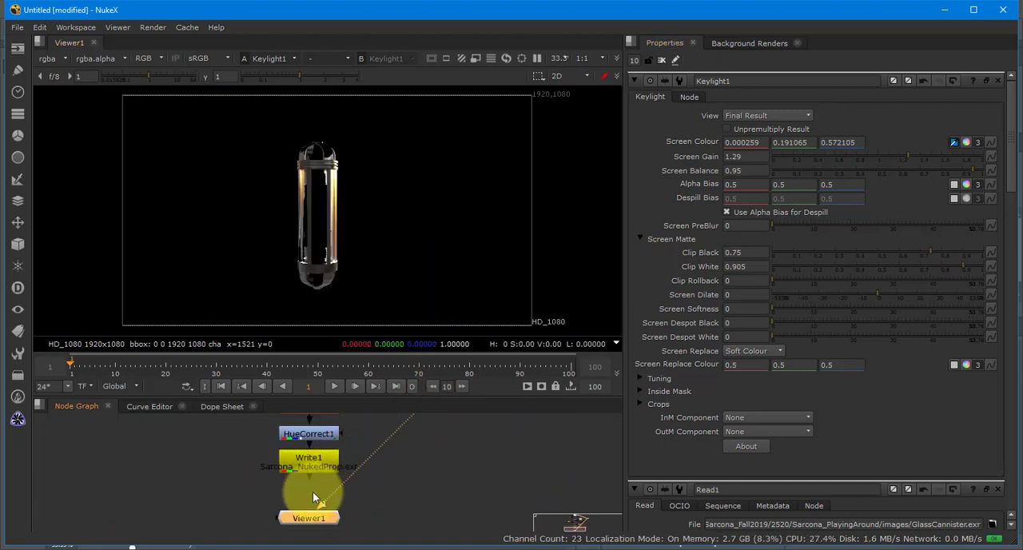
pyautogui.click(322, 463)
pyautogui.press('1')
pyautogui.scroll(1, 328, 198)
pyautogui.scroll(1, 319, 225)
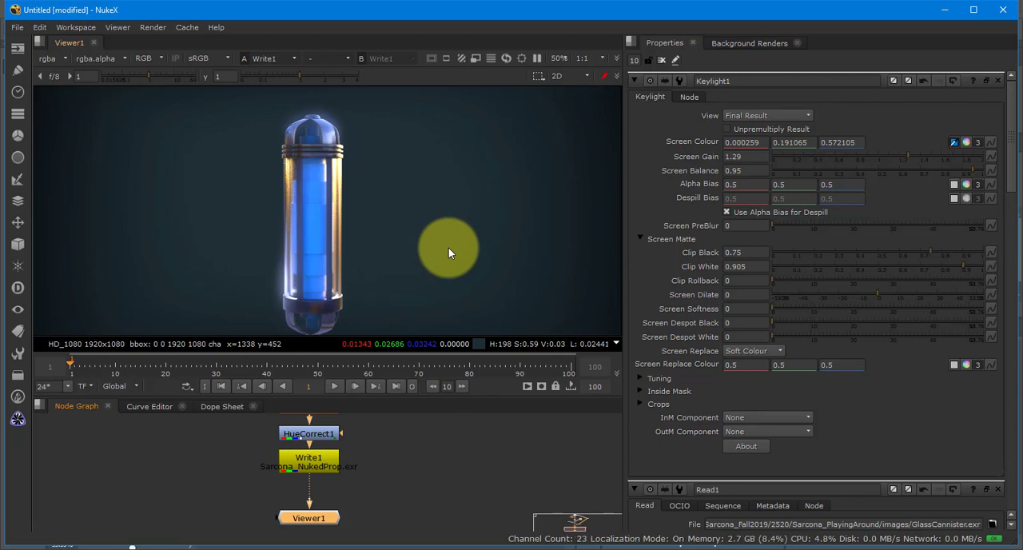
# - Switch to the web browser and search Google Images for "car 3d rendering"
pyautogui.click(17, 420)
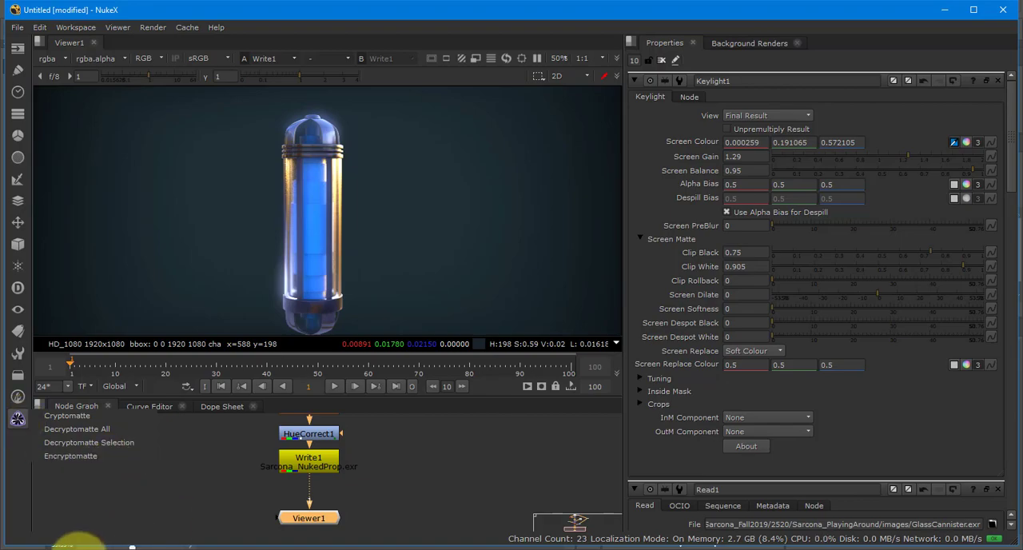
pyautogui.click(77, 549)
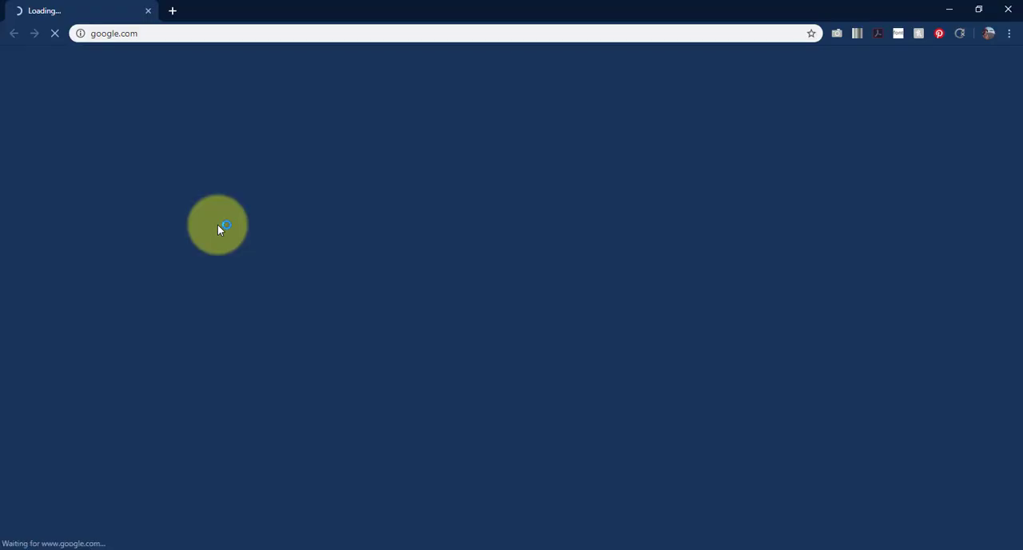
pyautogui.write('car 3d rendering')
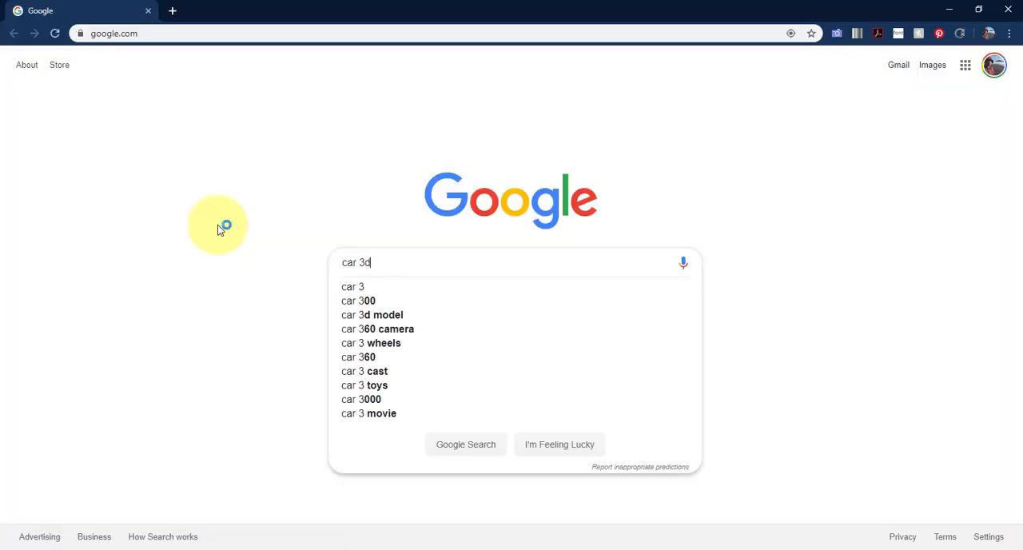
pyautogui.press('Return')
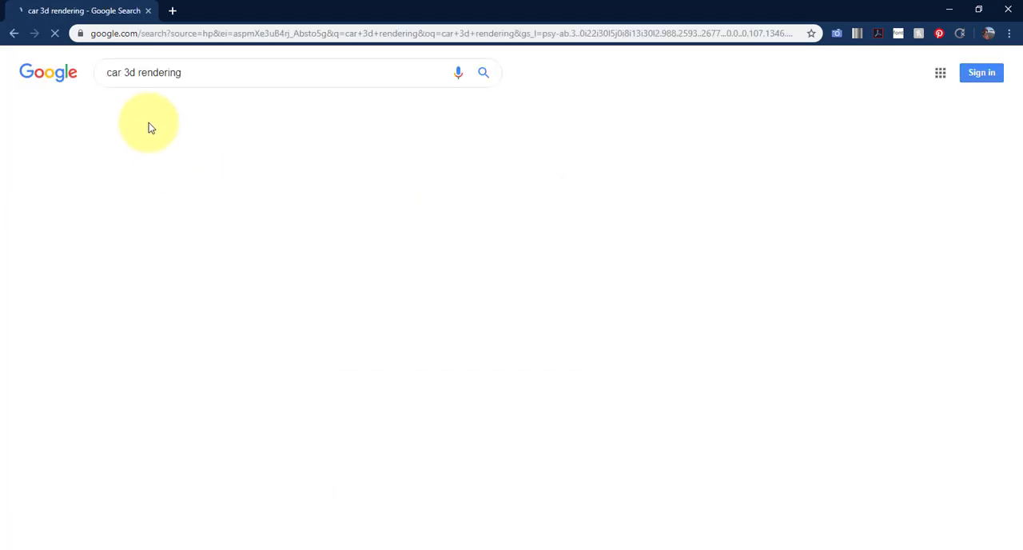
pyautogui.click(179, 117)
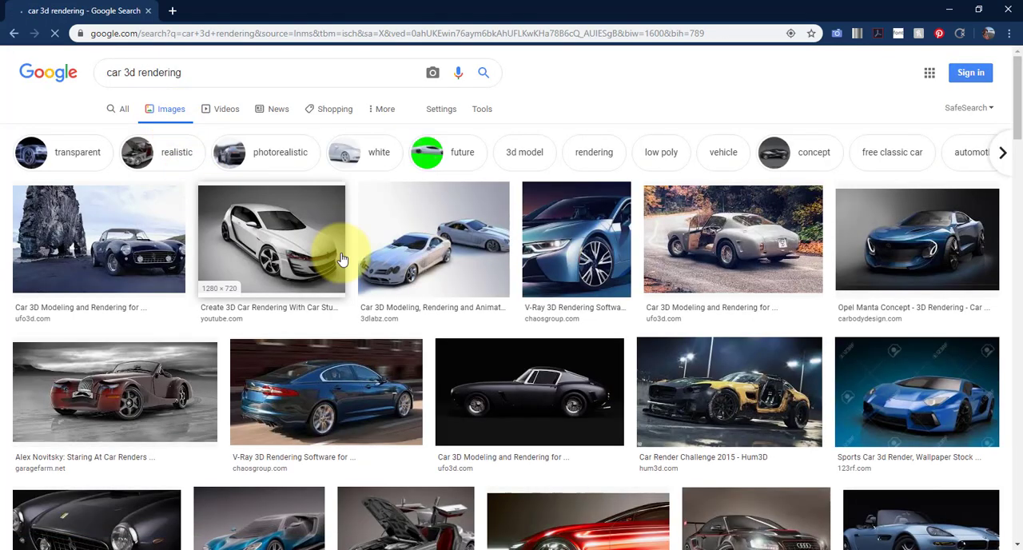
pyautogui.scroll(-2, 724, 228)
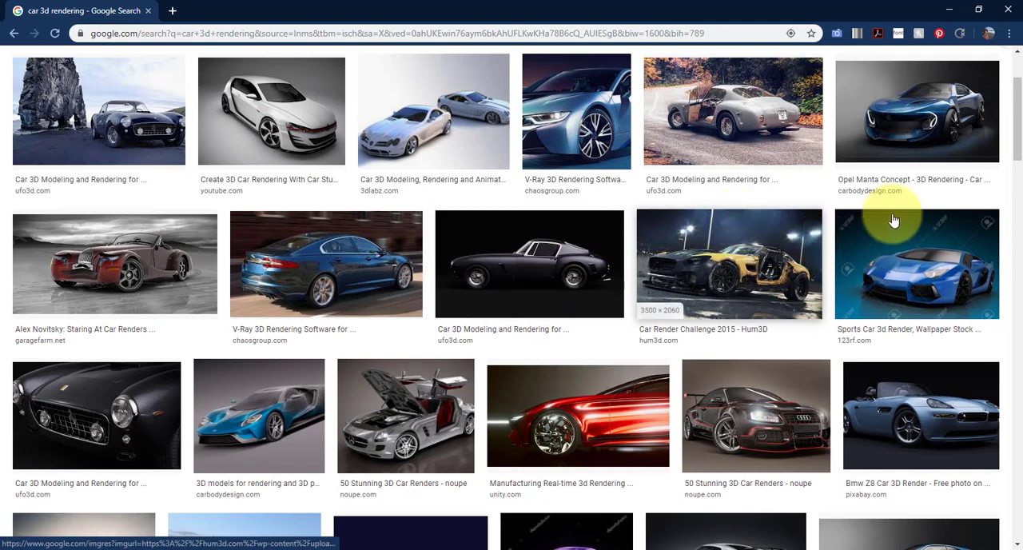
# - Examine the wheels, lights and lighting in enlarged Opel Manta Concept, 2003 Opel Insignia and black-and-red Audi renders among the image results
pyautogui.click(857, 140)
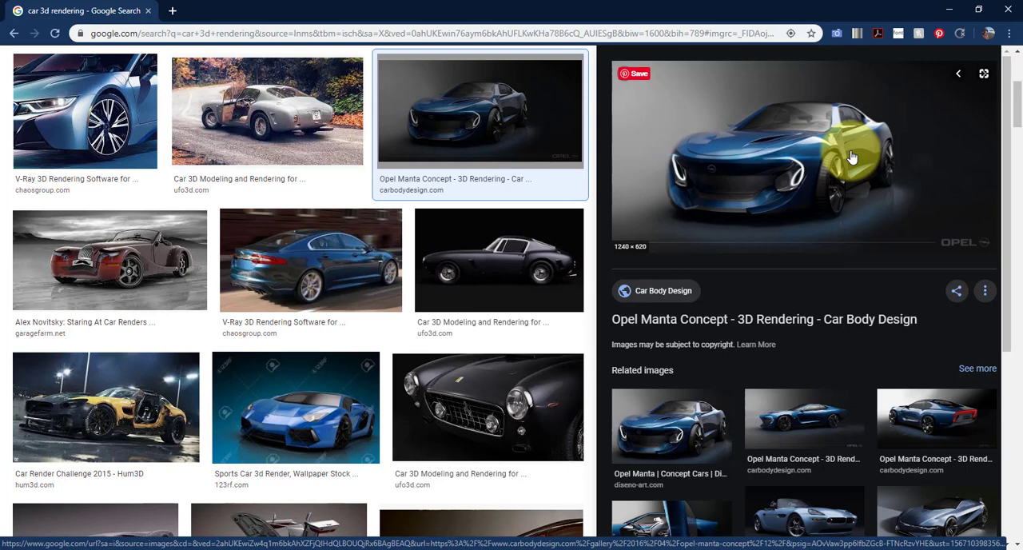
pyautogui.click(915, 407)
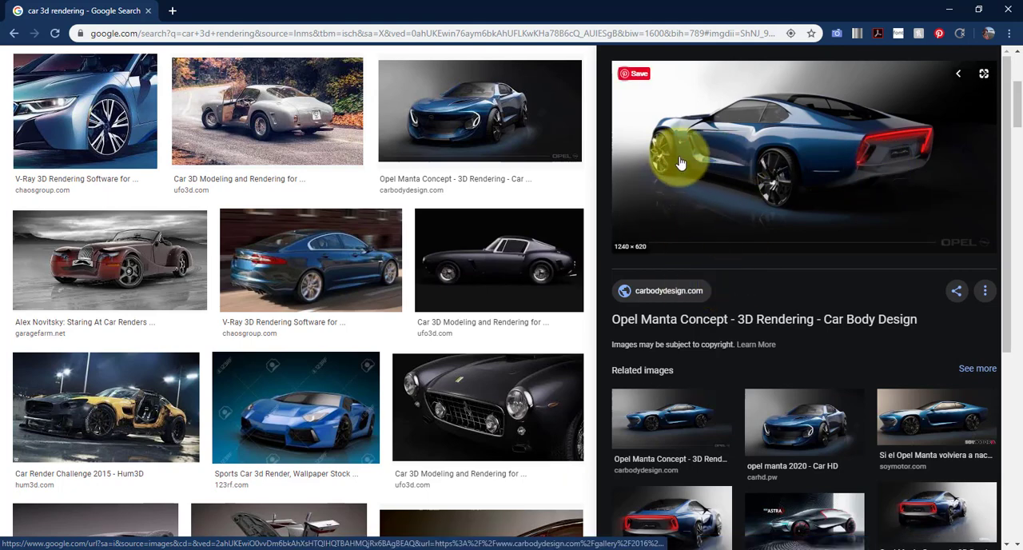
pyautogui.scroll(-2, 789, 467)
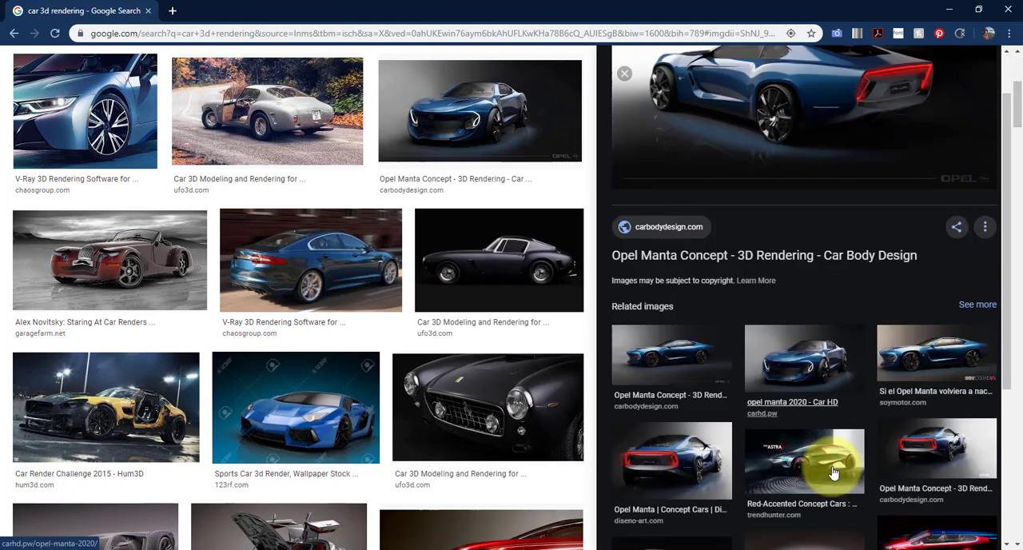
pyautogui.scroll(-2, 707, 420)
pyautogui.click(781, 350)
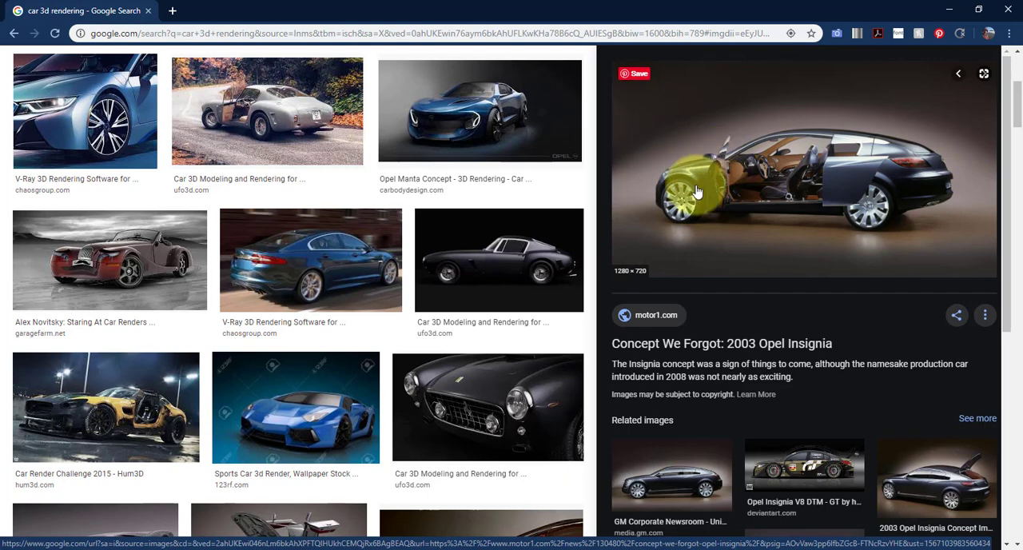
pyautogui.scroll(-5, 368, 347)
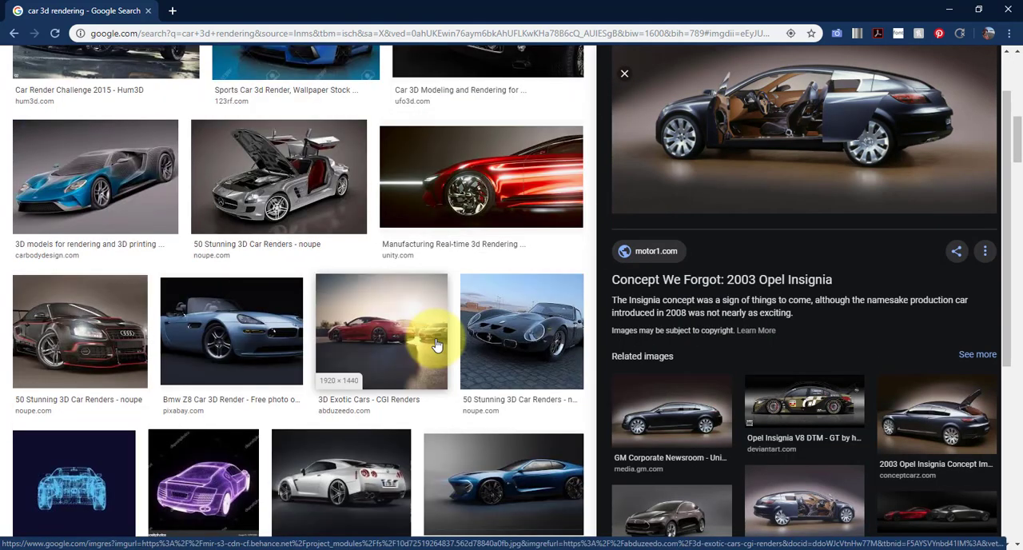
pyautogui.click(102, 307)
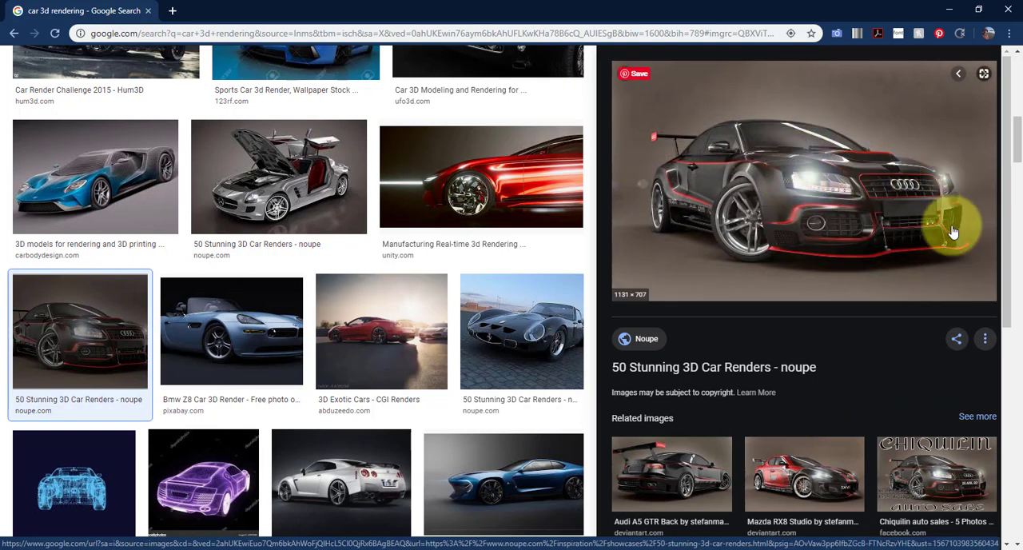
# - Switch back to NukeX, try adding a Glint node beside Write1 in the node graph, and delete it
pyautogui.hotkey('alt', 'Tab')
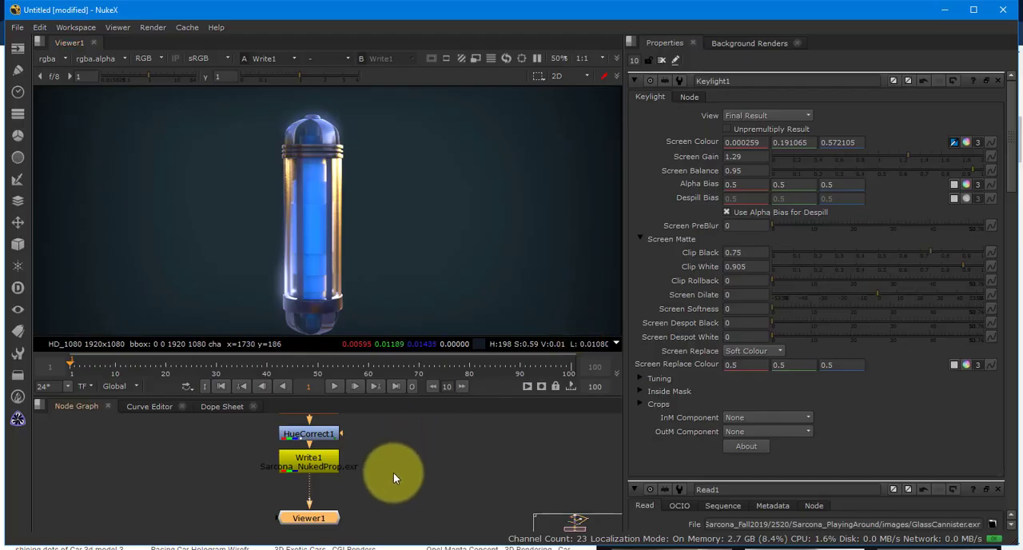
pyautogui.rightClick(394, 472)
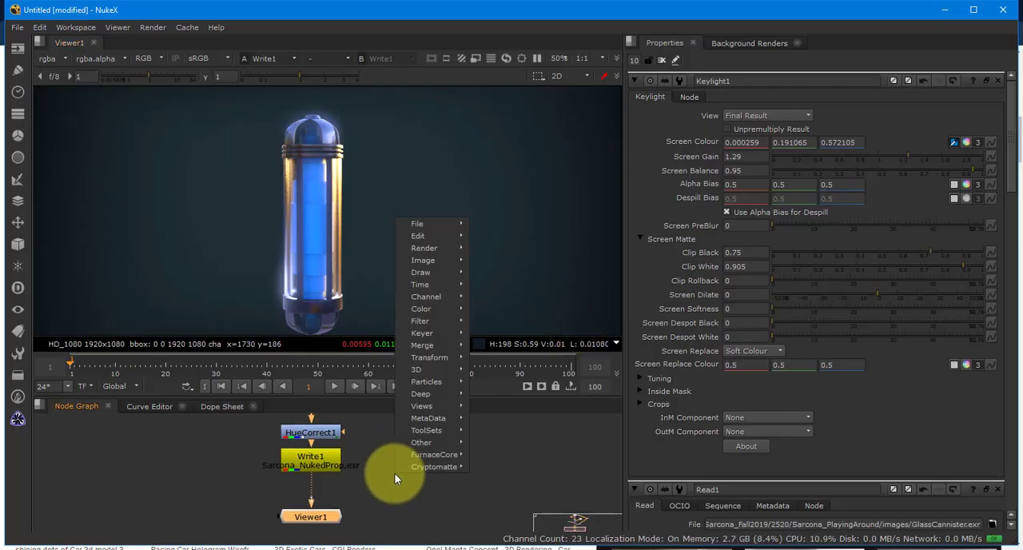
pyautogui.press('g')
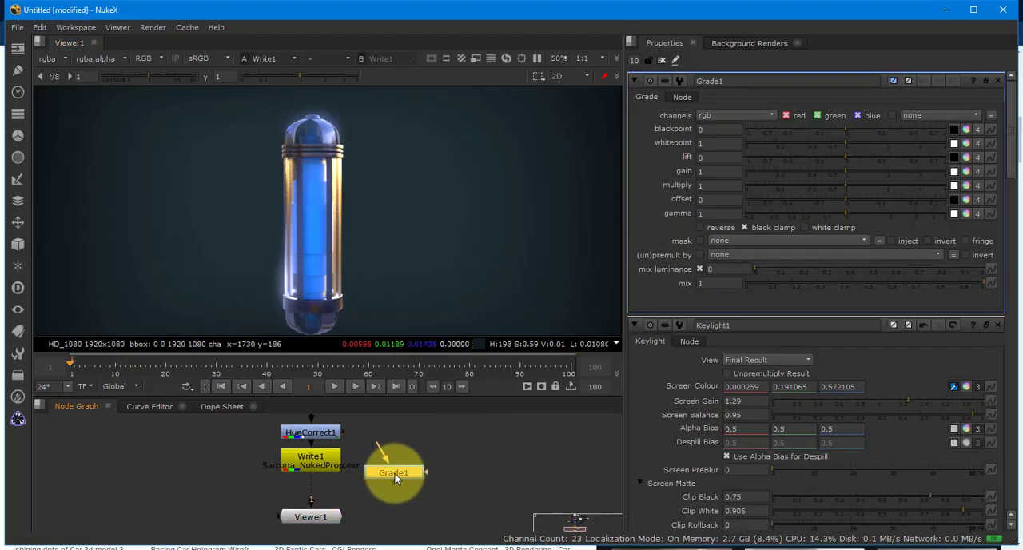
pyautogui.press('Delete')
pyautogui.press('Tab')
pyautogui.write('glint')
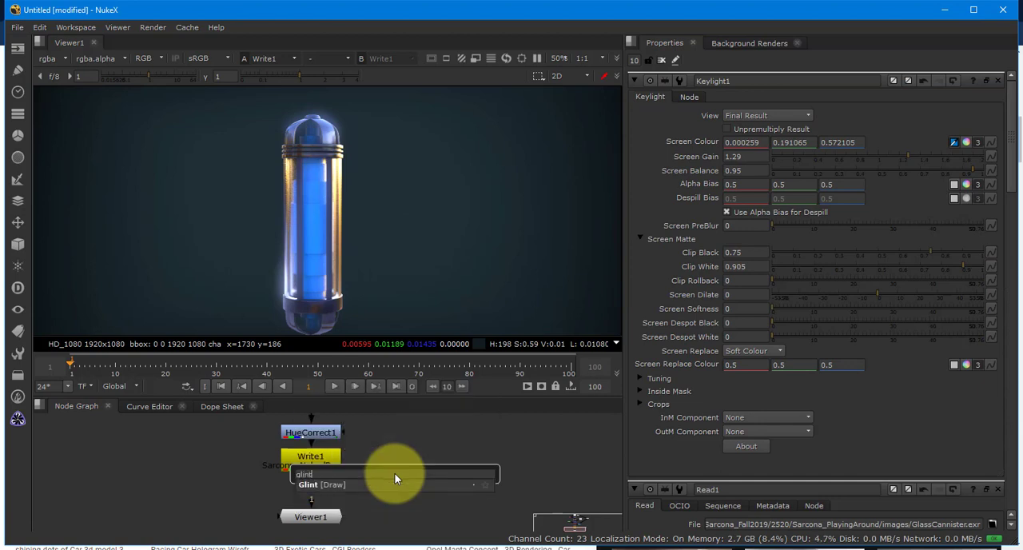
pyautogui.click(368, 482)
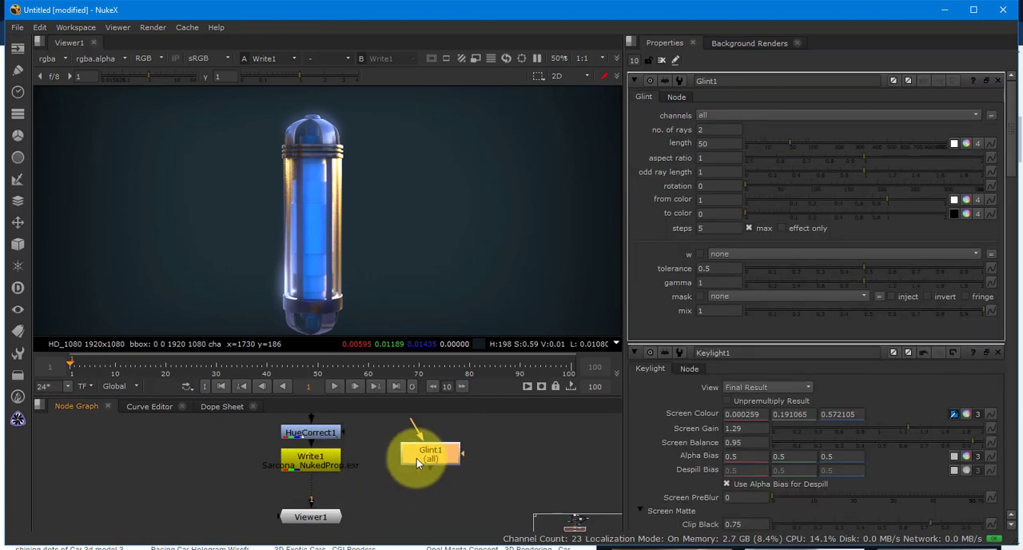
pyautogui.press('Delete')
# - Enlarge the node graph and delete Premult2, Keylight1, Constant1, Invert1 and Copy1 from the tree
pyautogui.moveTo(410, 466); pyautogui.dragTo(388, 511)
pyautogui.moveTo(404, 455); pyautogui.dragTo(395, 534)
pyautogui.press('space')
pyautogui.moveTo(472, 428); pyautogui.dragTo(515, 366)
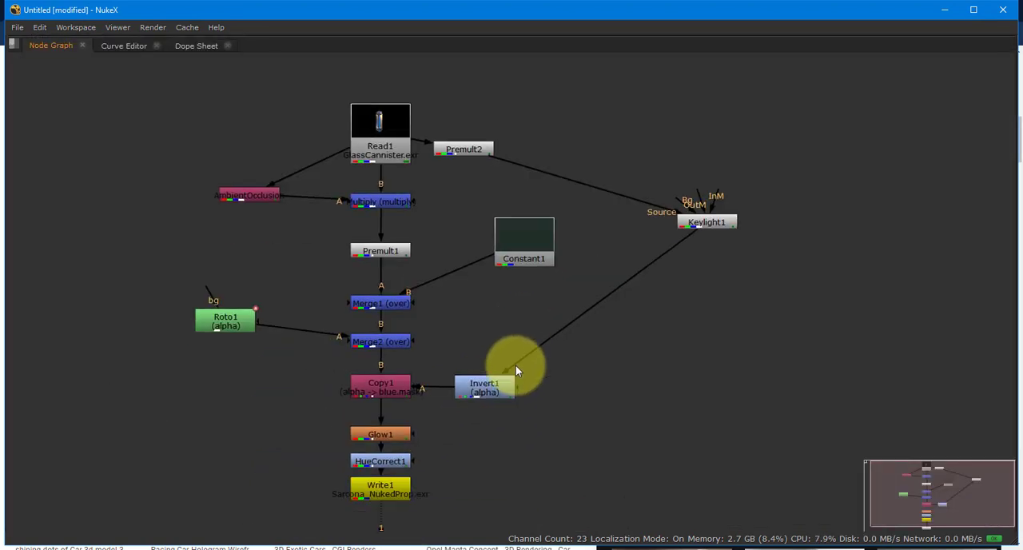
pyautogui.moveTo(421, 120); pyautogui.dragTo(780, 452)
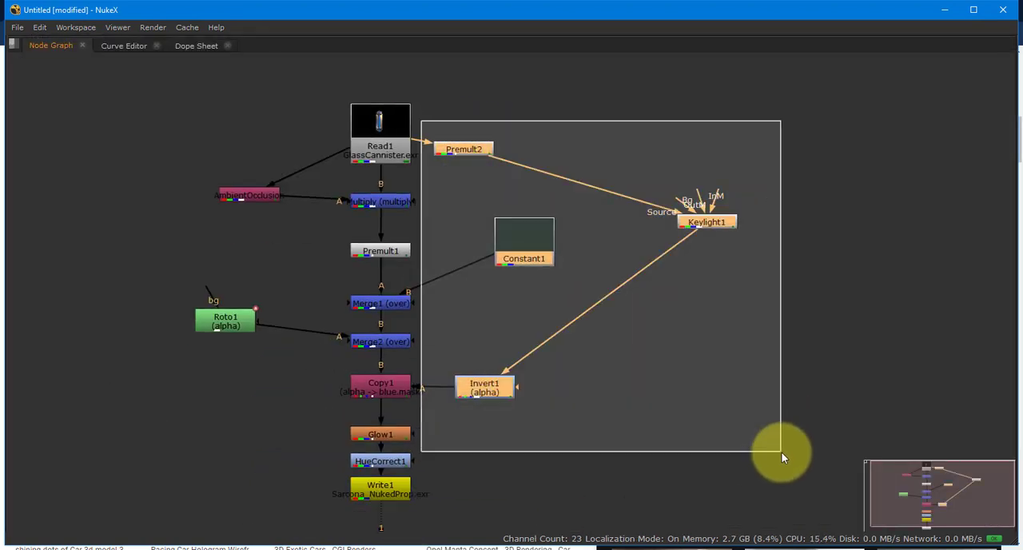
pyautogui.press('Delete')
pyautogui.click(388, 390)
pyautogui.press('Delete')
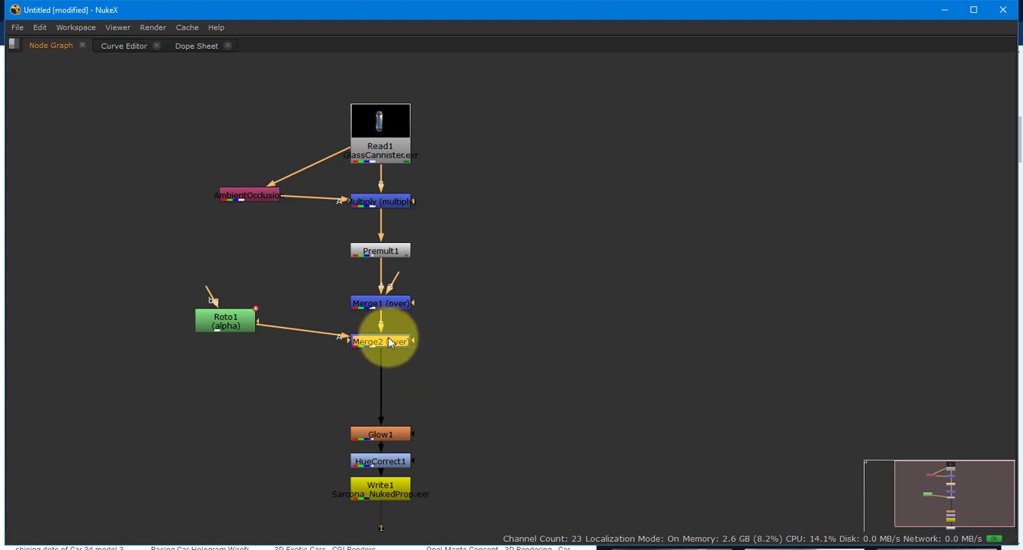
# - Delete Merge1 and connect Premult1 directly to the B input of Merge2
pyautogui.click(394, 304)
pyautogui.press('Delete')
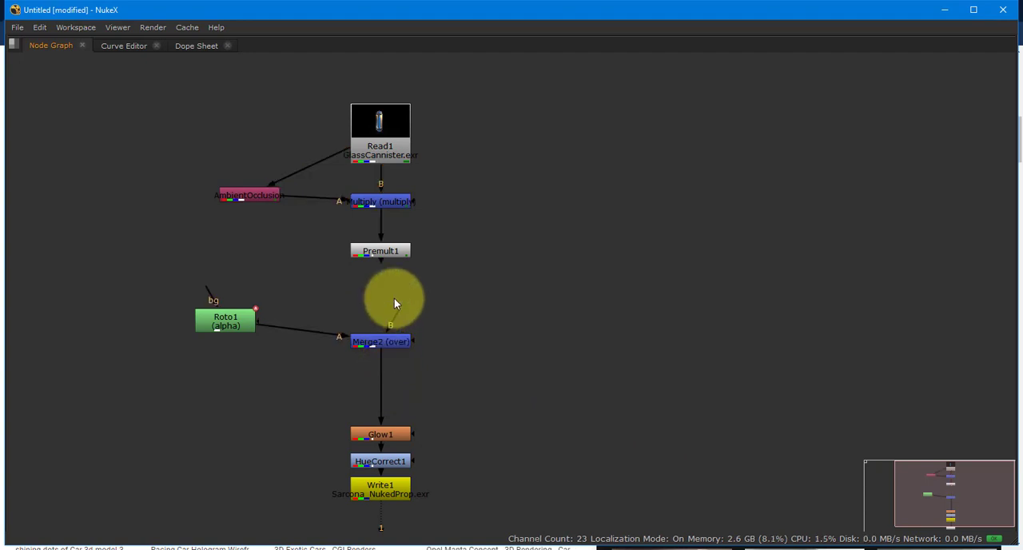
pyautogui.moveTo(383, 260); pyautogui.dragTo(384, 330)
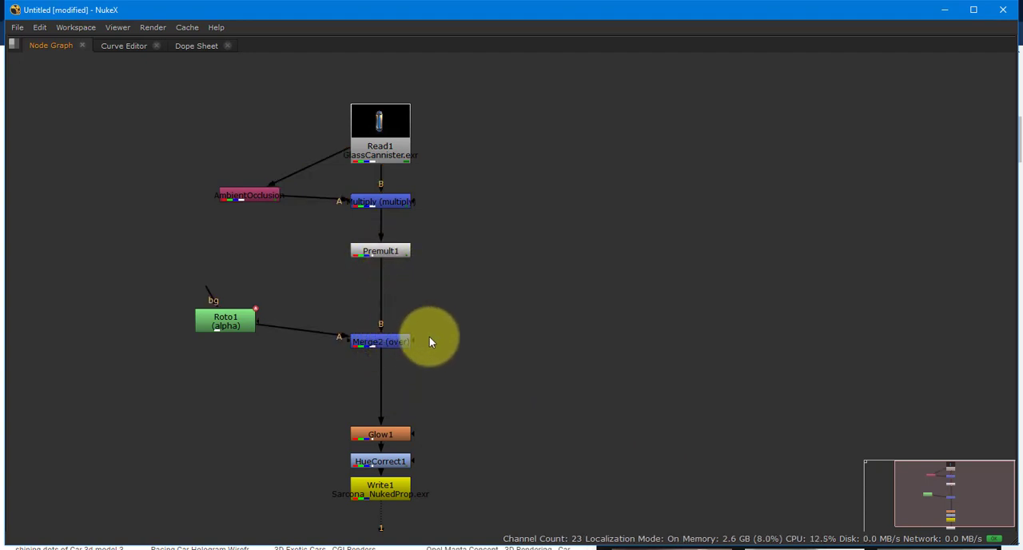
# - Delete Glow1 and HueCorrect1, and move Write1 up closer to Merge2
pyautogui.click(422, 403)
pyautogui.press('Delete')
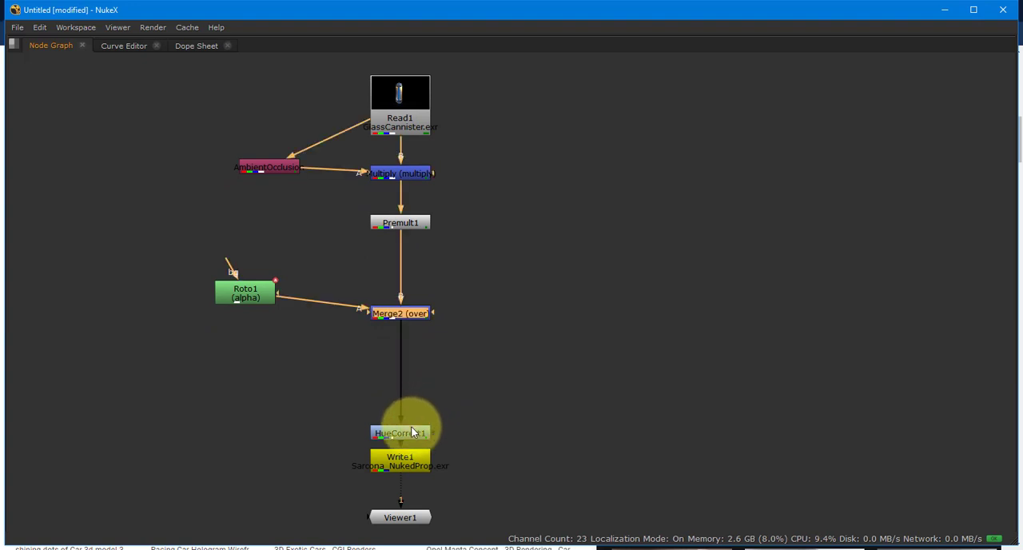
pyautogui.press('Delete')
pyautogui.moveTo(407, 430); pyautogui.dragTo(406, 412)
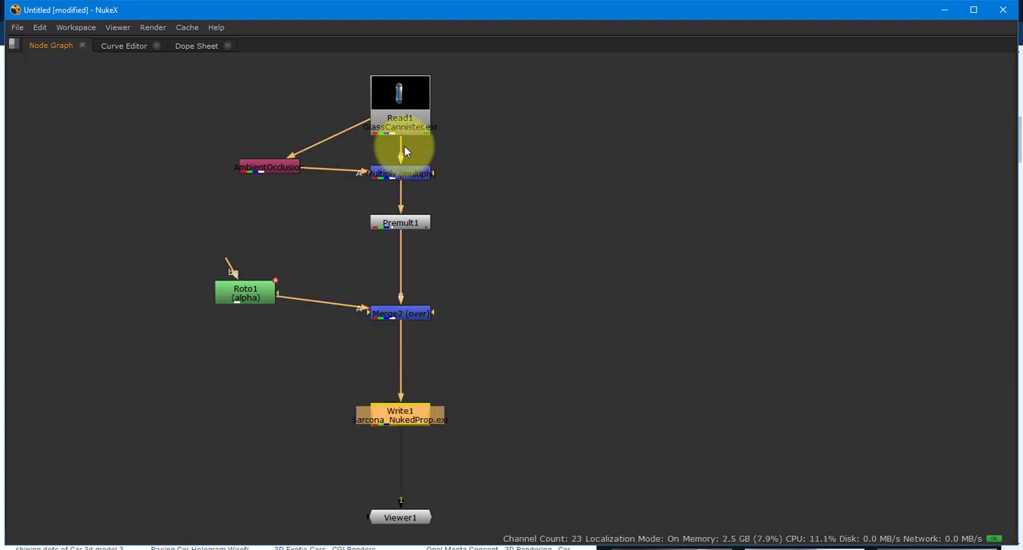
# - Tidy the simplified tree by raising Read1 and Merge2 and aligning AmbientOcclusion horizontally with Multiply
pyautogui.moveTo(404, 105); pyautogui.dragTo(402, 91)
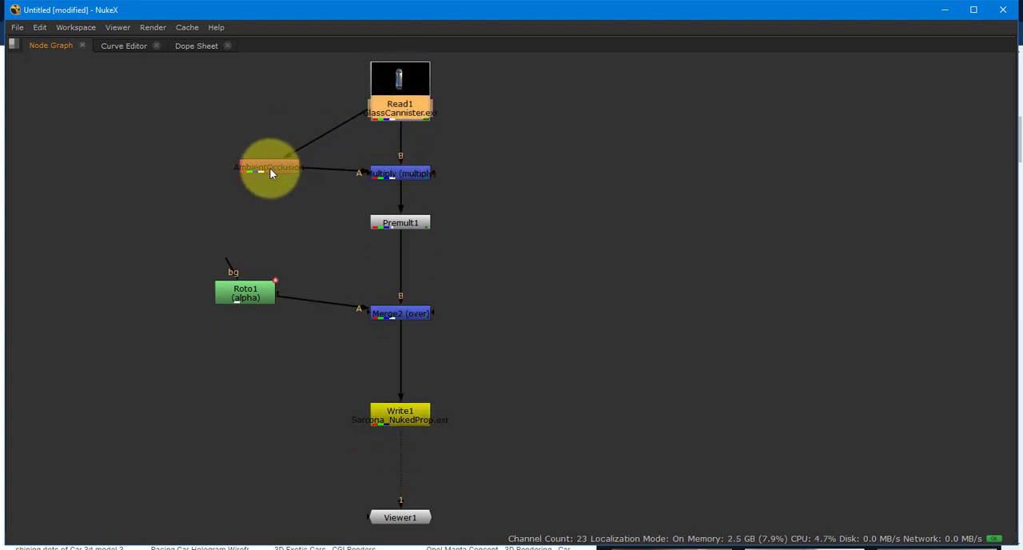
pyautogui.moveTo(269, 168); pyautogui.dragTo(270, 180)
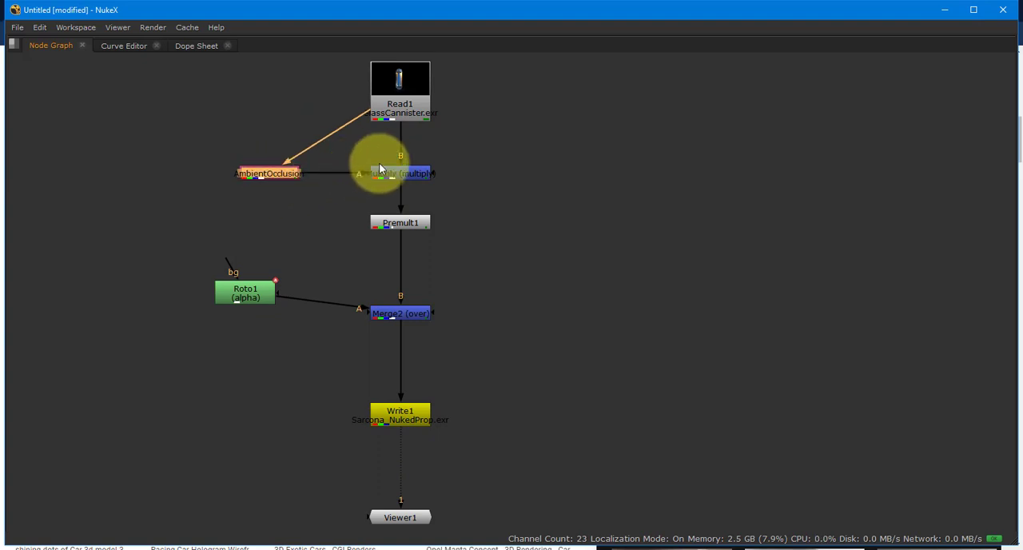
pyautogui.click(408, 174)
pyautogui.click(430, 220)
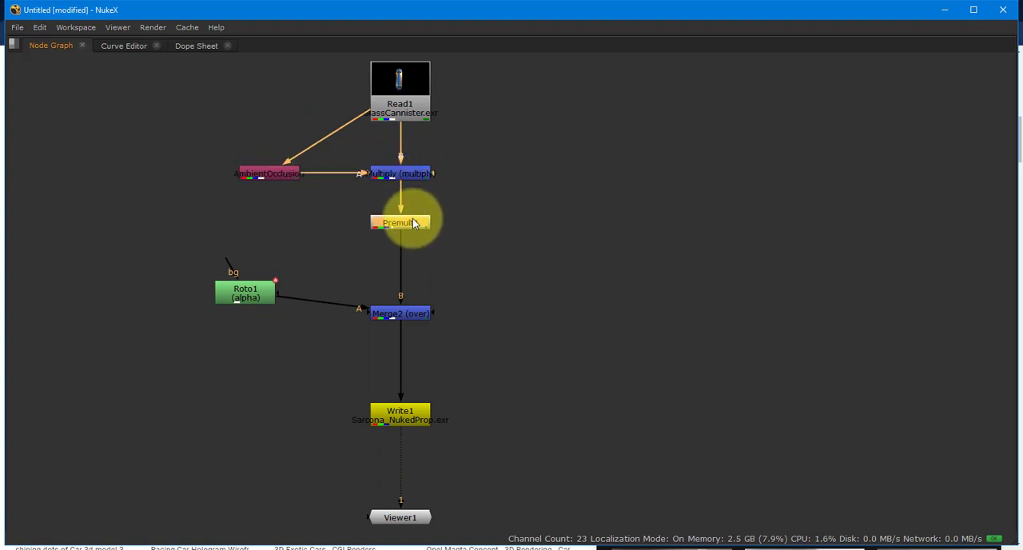
pyautogui.moveTo(409, 321); pyautogui.dragTo(410, 307)
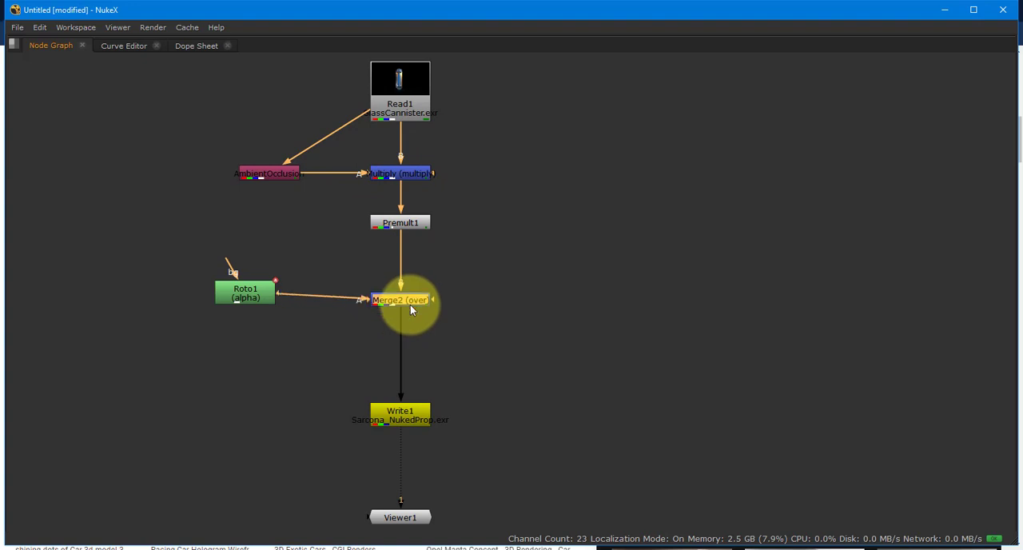
# - Display Write1's output in the restored viewer layout and examine the canister and lower part of the frame
pyautogui.click(407, 415)
pyautogui.press('1')
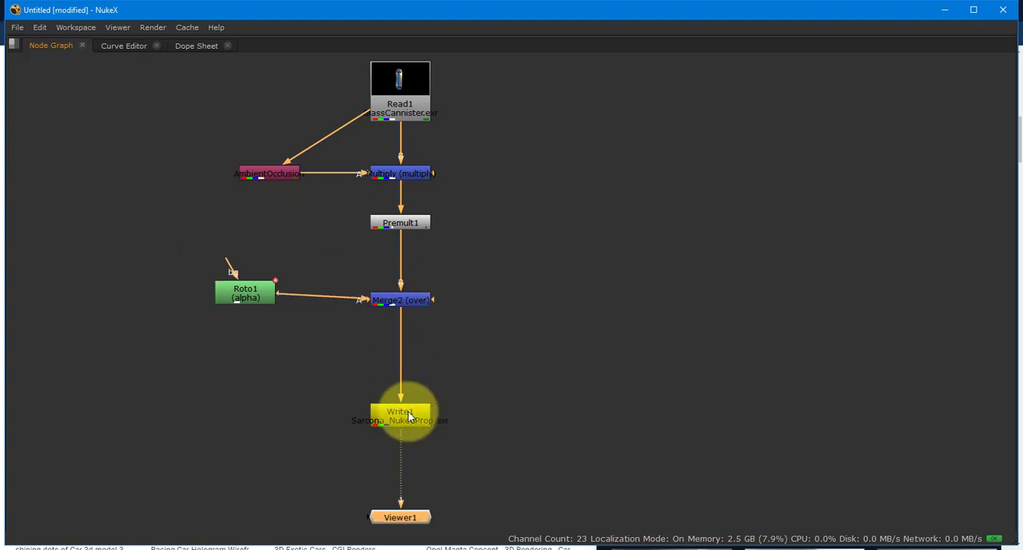
pyautogui.press('space')
pyautogui.moveTo(417, 452); pyautogui.dragTo(412, 511)
pyautogui.scroll(-3, 389, 303)
pyautogui.moveTo(389, 303); pyautogui.dragTo(361, 210)
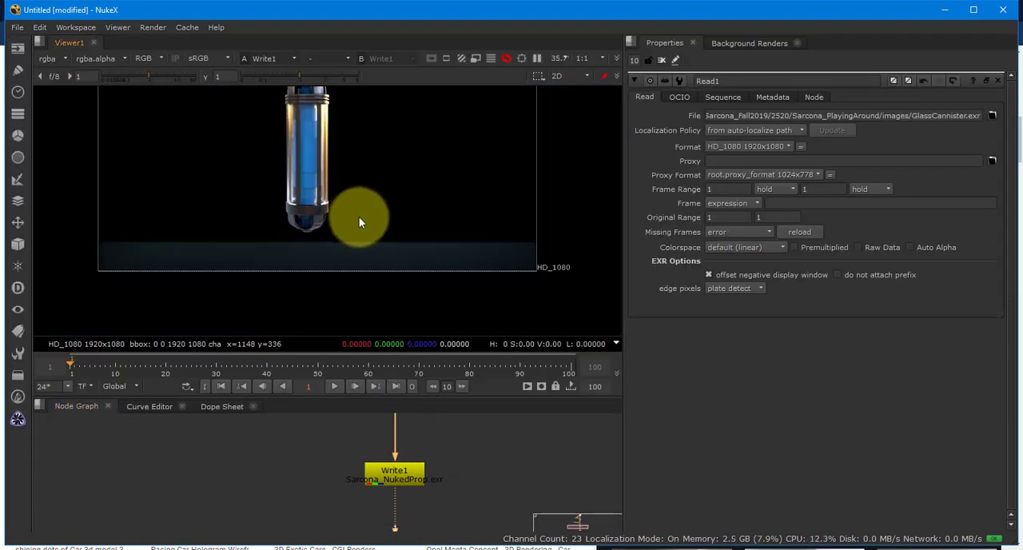
pyautogui.moveTo(446, 462); pyautogui.dragTo(463, 540)
pyautogui.moveTo(470, 445); pyautogui.dragTo(467, 549)
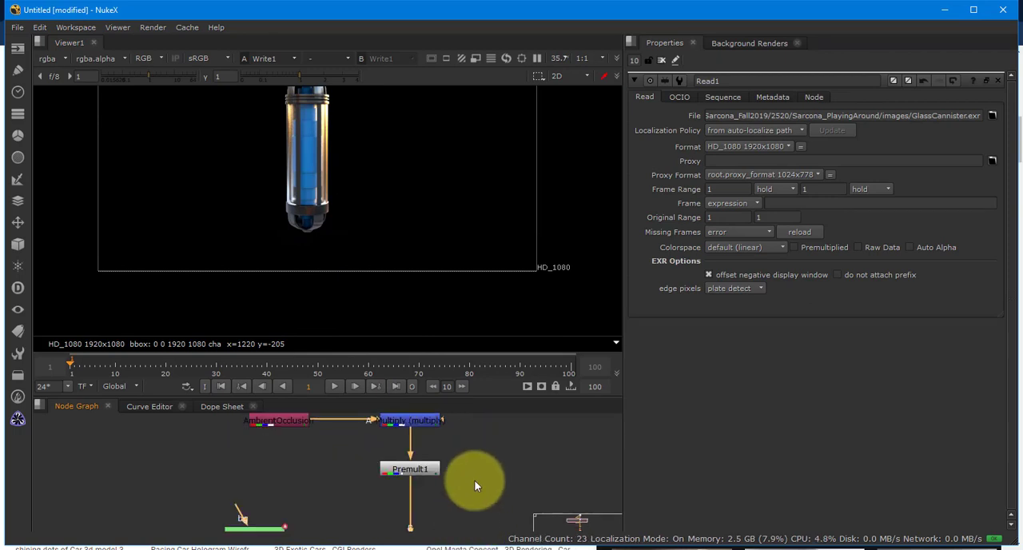
pyautogui.click(475, 487)
pyautogui.press('Tab')
pyautogui.click(605, 457)
pyautogui.click(605, 457)
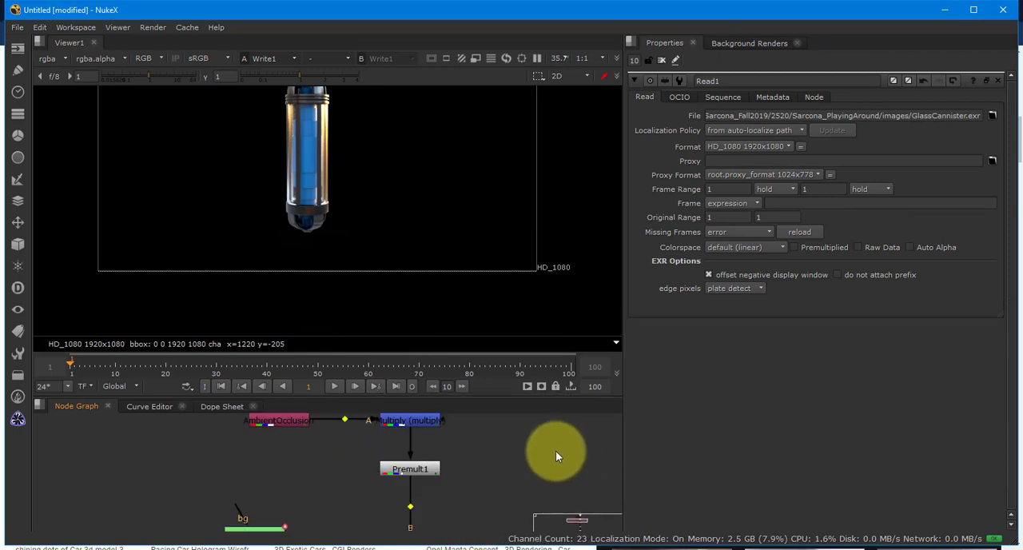
# - Enlarge the node graph and undo the deletions of HueCorrect1, Glow1, Merge1, Copy1 and the Constant1 and Keylight1 branches
pyautogui.press('space')
pyautogui.moveTo(521, 447); pyautogui.dragTo(490, 289)
pyautogui.hotkey('ctrl', 'z')
pyautogui.hotkey('ctrl', 'z')
pyautogui.hotkey('ctrl', 'z')
pyautogui.hotkey('ctrl', 'z')
pyautogui.hotkey('ctrl', 'z')
pyautogui.hotkey('ctrl', 'z')
pyautogui.hotkey('ctrl', 'z')
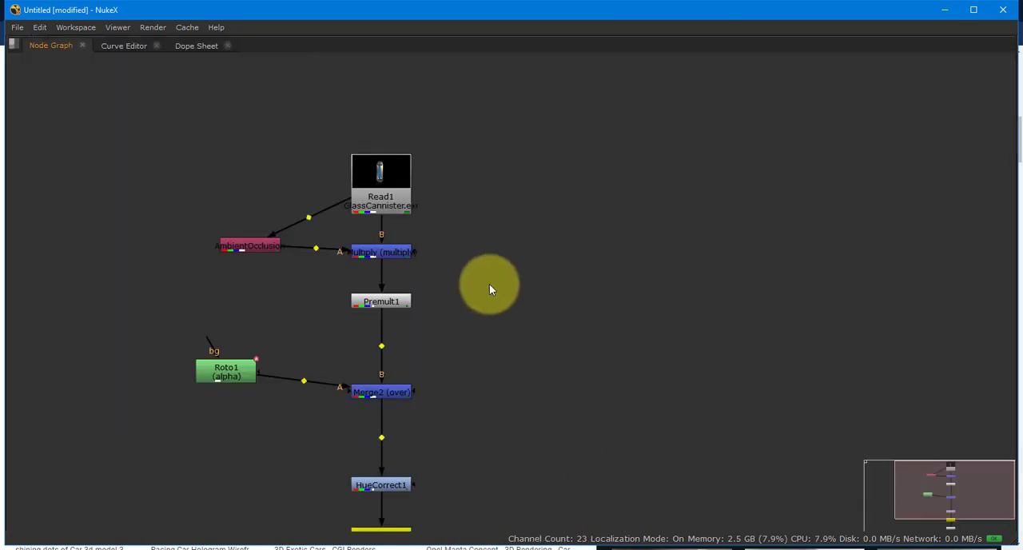
pyautogui.hotkey('ctrl', 'z')
pyautogui.hotkey('ctrl', 'z')
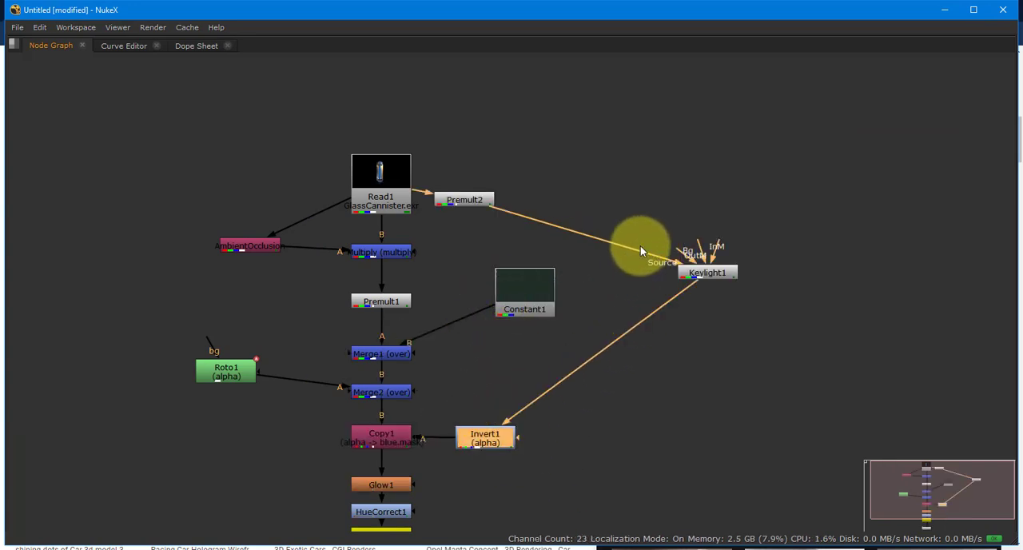
# - Undo further edits back to the tree without Premult2, Keylight1 and Invert1
pyautogui.hotkey('ctrl', 'z')
pyautogui.hotkey('ctrl', 'z')
pyautogui.hotkey('ctrl', 'z')
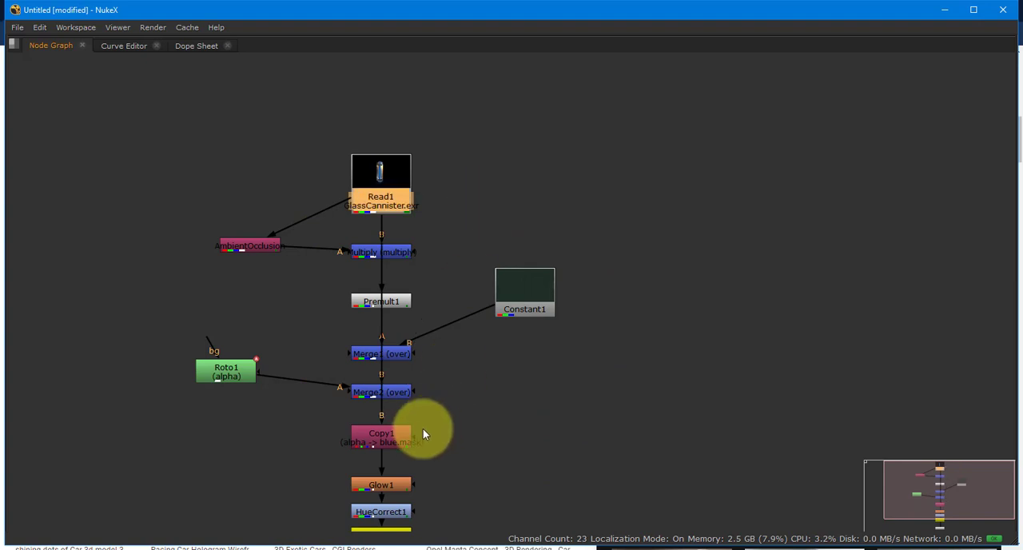
# - Undo further edits back to the tree without Copy1 and restore the layout showing the viewer and properties
pyautogui.hotkey('ctrl', 'z')
pyautogui.hotkey('ctrl', 'z')
pyautogui.hotkey('ctrl', 'z')
pyautogui.press('space')
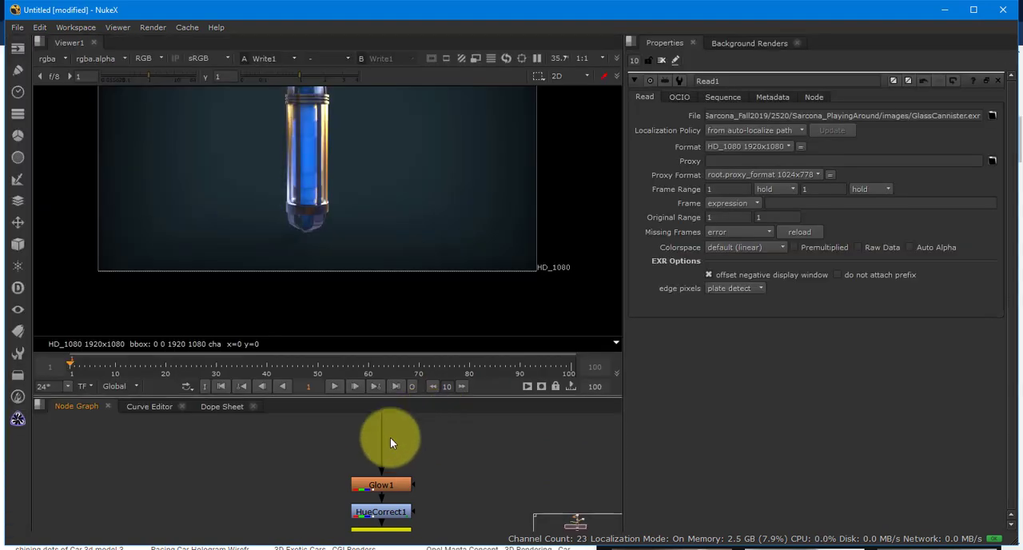
pyautogui.scroll(-3, 395, 248)
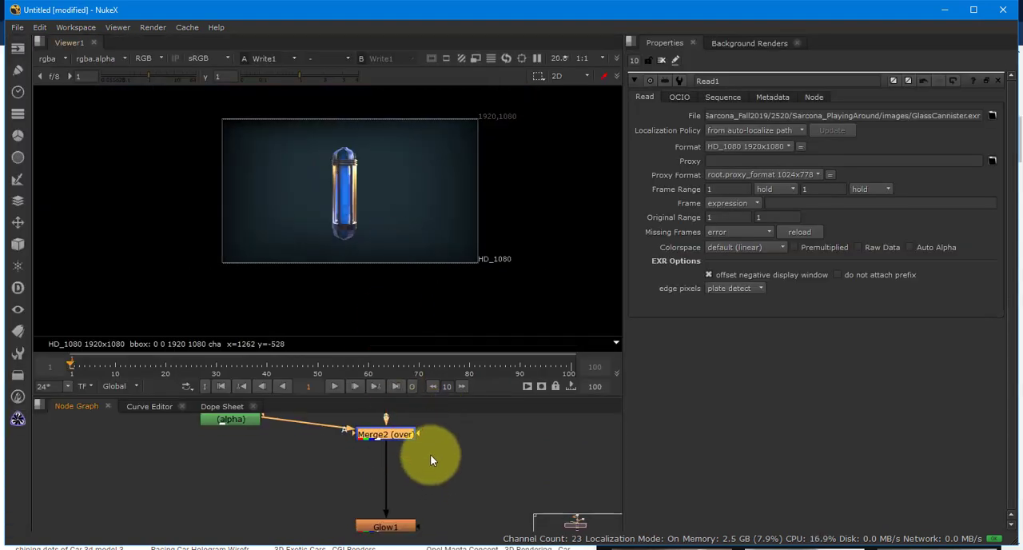
# - Switch to Photoshop and close GlassCannisterPSD.psd without saving its changes
pyautogui.hotkey('alt', 'Tab')
pyautogui.hotkey('alt', 'Tab')
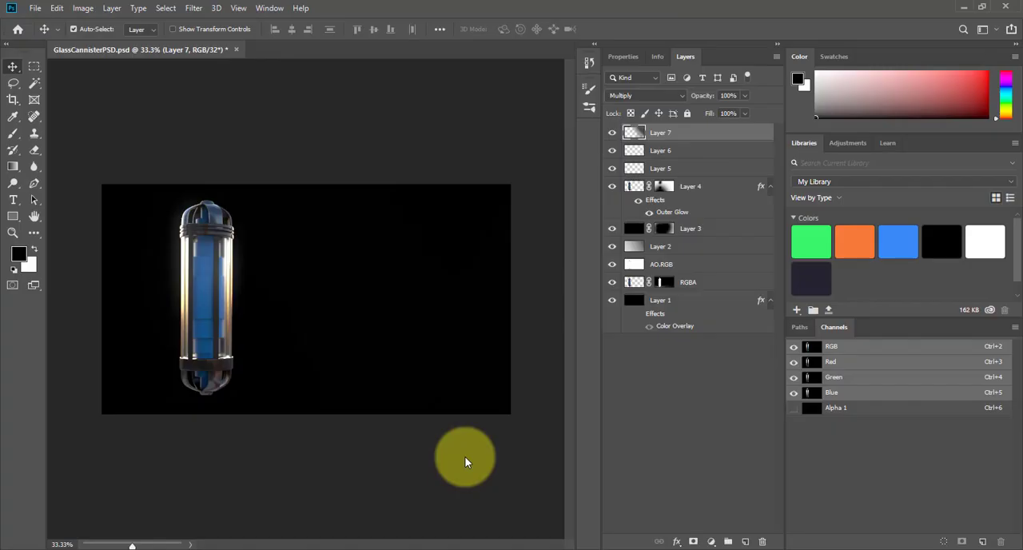
pyautogui.hotkey('ctrl', 'w')
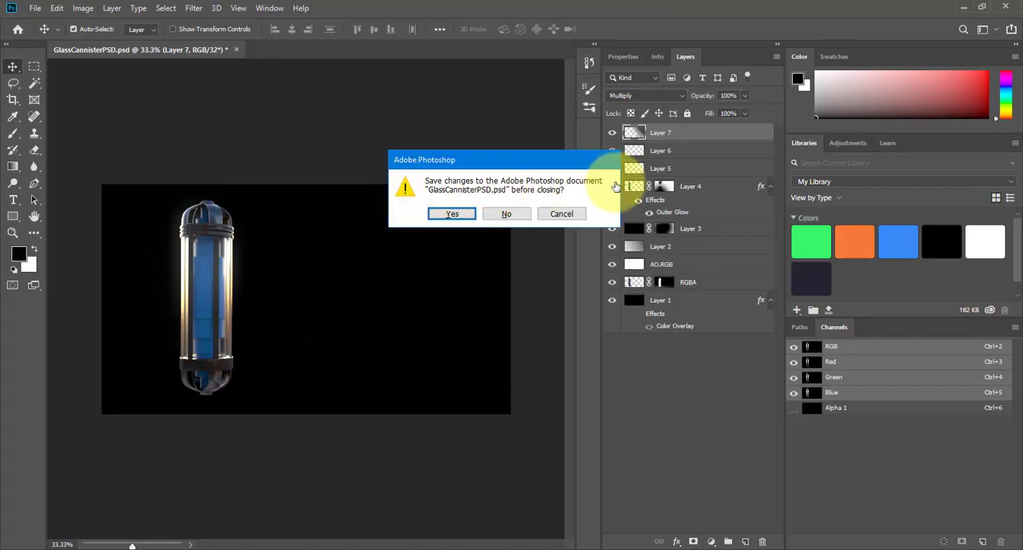
pyautogui.press('Escape')
pyautogui.click(613, 134)
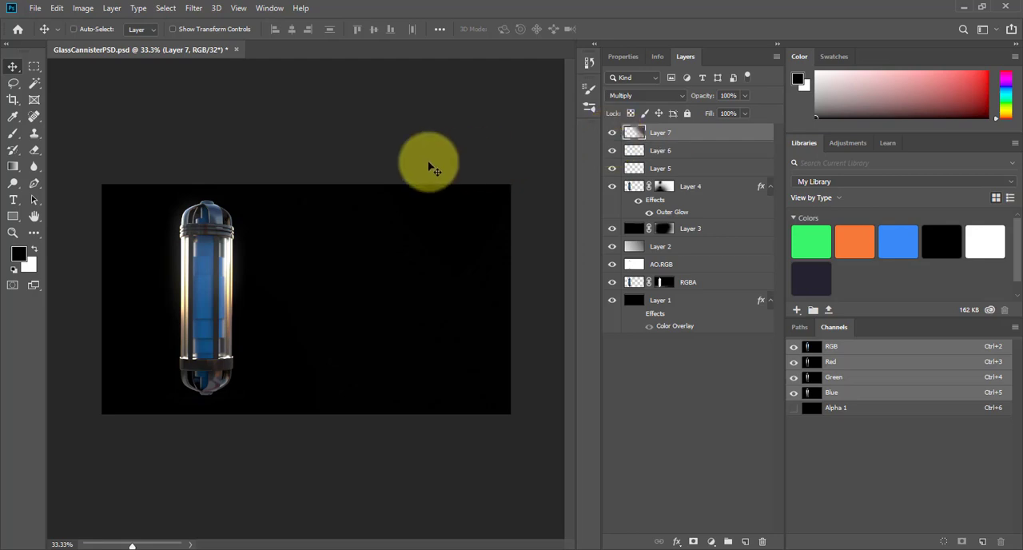
pyautogui.click(496, 215)
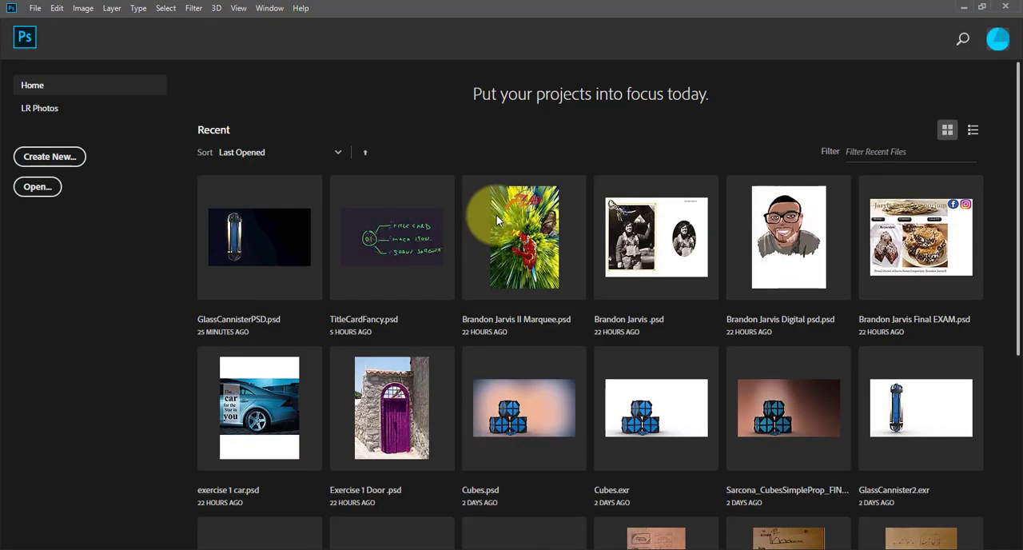
# - Start opening a file in Photoshop, and look up the render path in Write1's properties in NukeX
pyautogui.hotkey('ctrl', 'o')
pyautogui.click(167, 48)
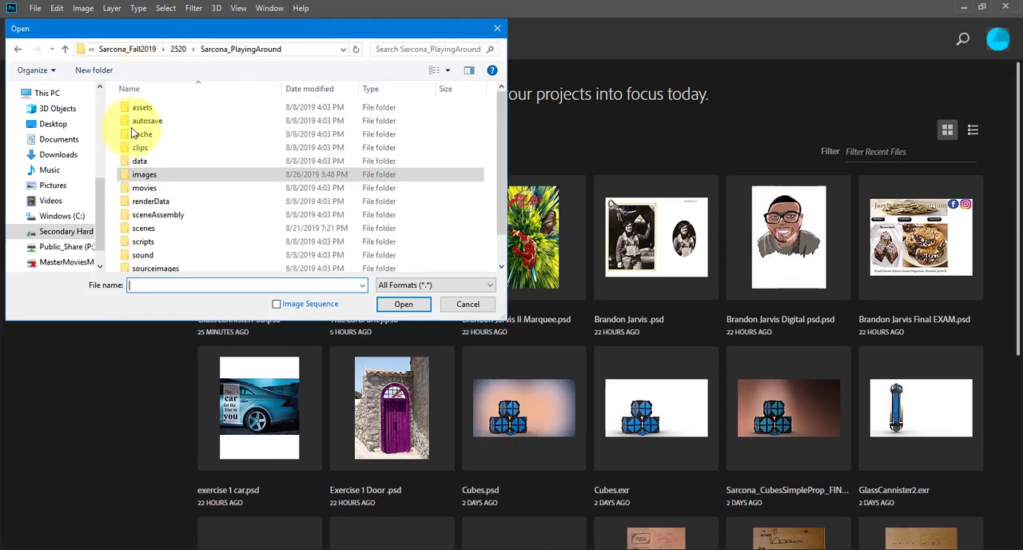
pyautogui.hotkey('alt', 'Tab')
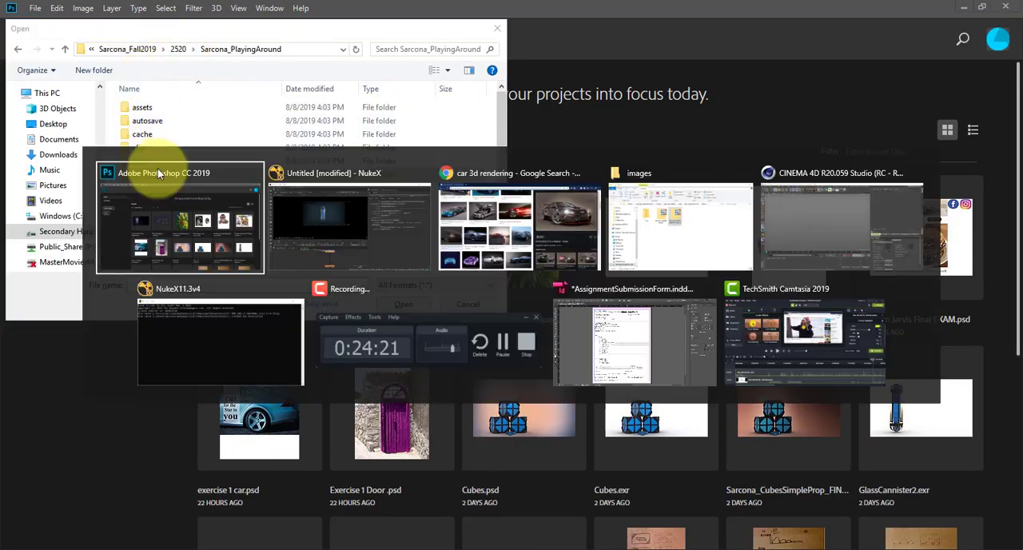
pyautogui.hotkey('alt', 'Tab')
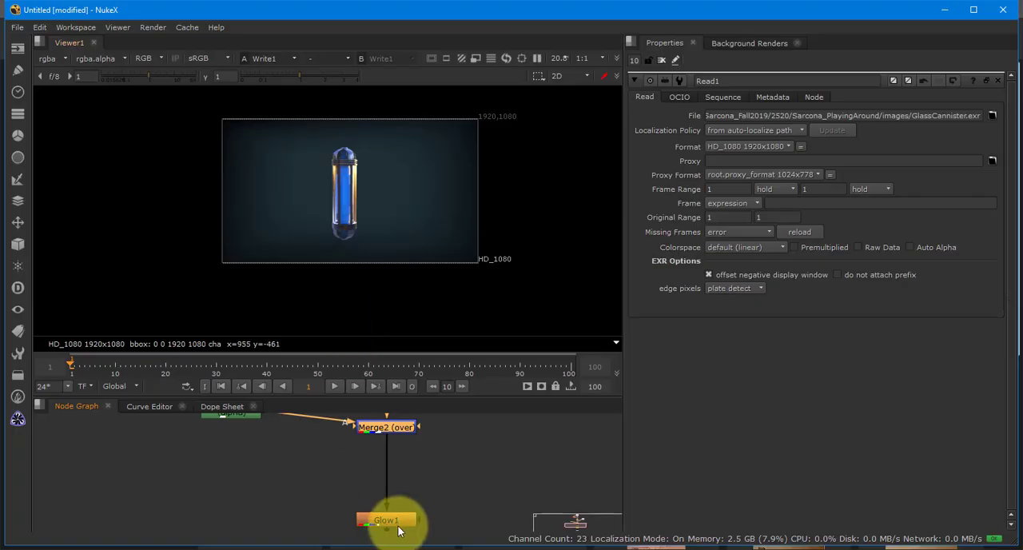
pyautogui.moveTo(402, 391); pyautogui.dragTo(400, 379)
pyautogui.doubleClick(395, 455)
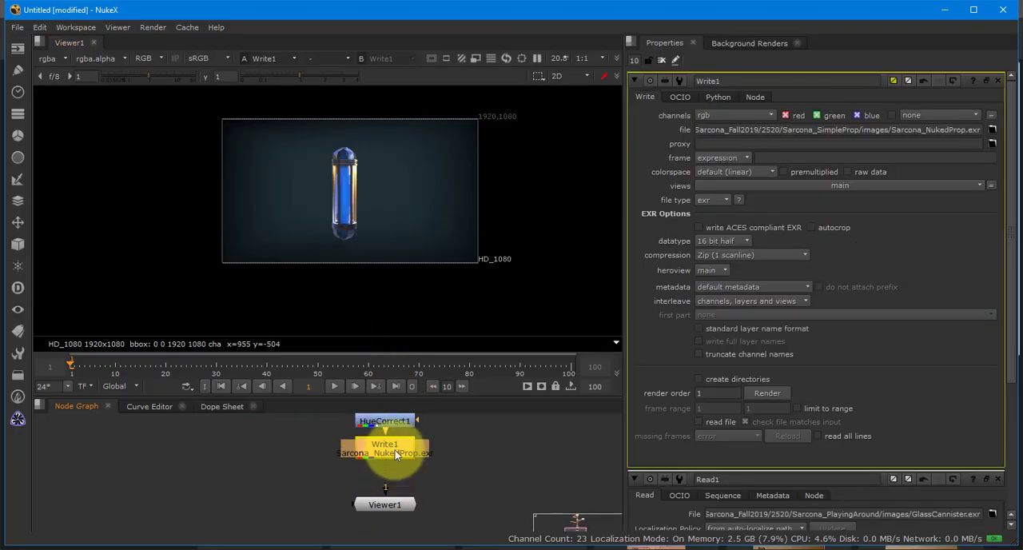
# - Return to Photoshop and open the NukedProp EXR from the SimpleProp project's images folder with the default Exr-IO options
pyautogui.hotkey('alt', 'Tab')
pyautogui.click(215, 46)
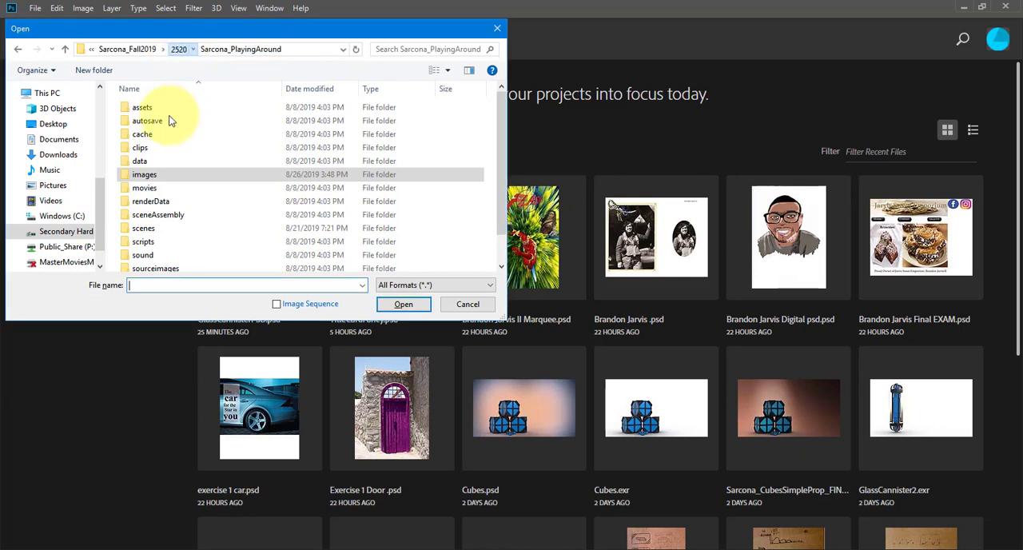
pyautogui.doubleClick(170, 120)
pyautogui.doubleClick(171, 182)
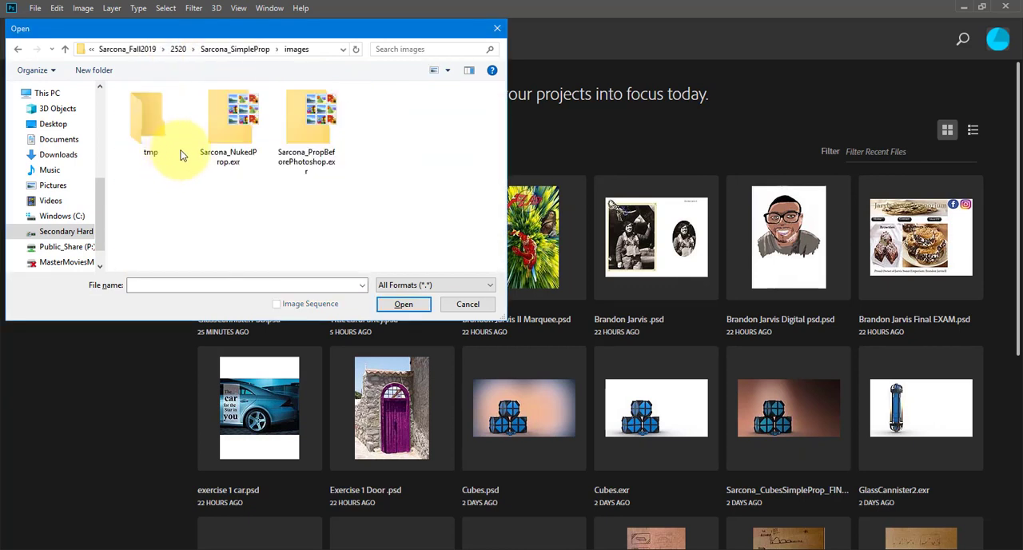
pyautogui.doubleClick(269, 137)
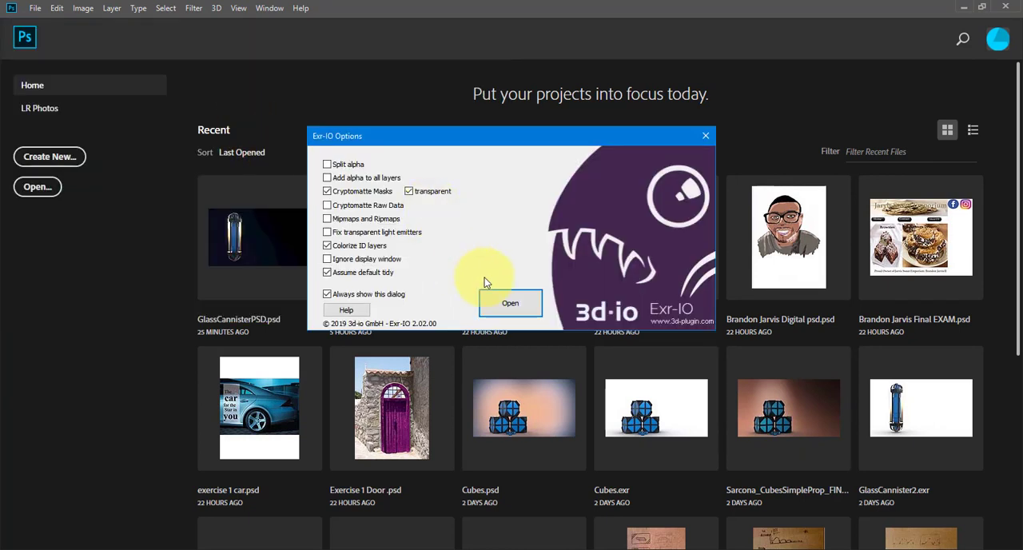
pyautogui.click(510, 304)
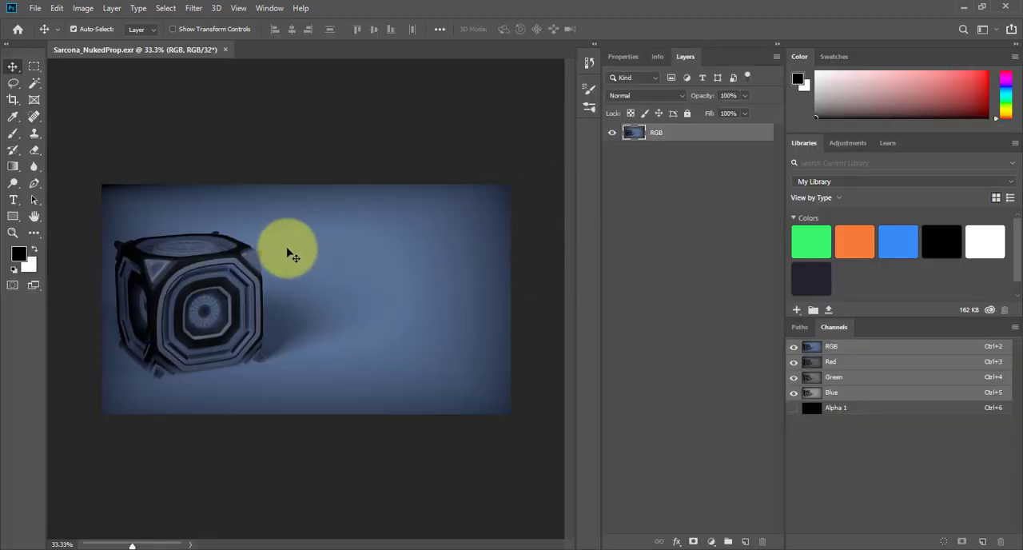
# - Adjust the image's Levels with the midtone input at 0.9 and the white input at 192
pyautogui.hotkey('ctrl', 'l')
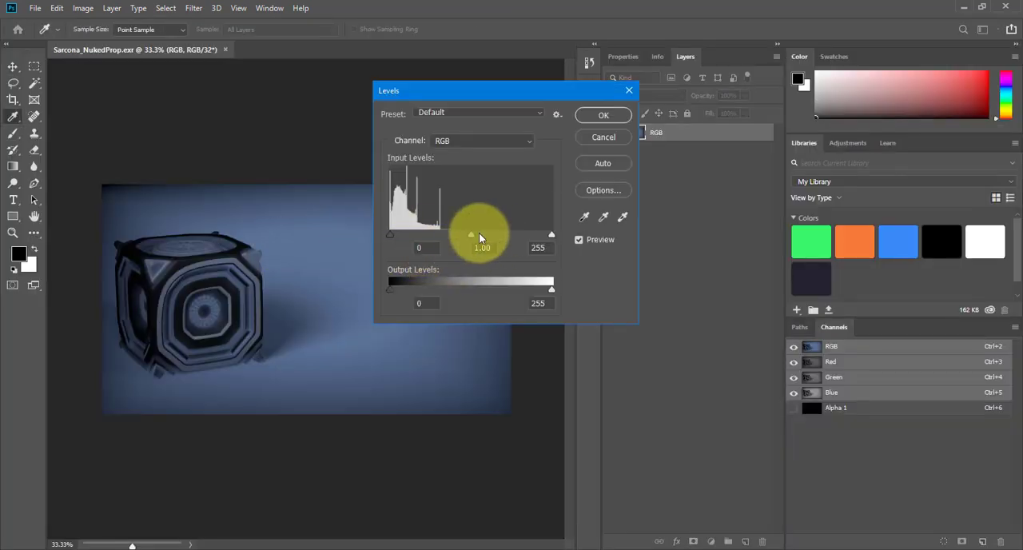
pyautogui.moveTo(455, 232); pyautogui.dragTo(470, 232)
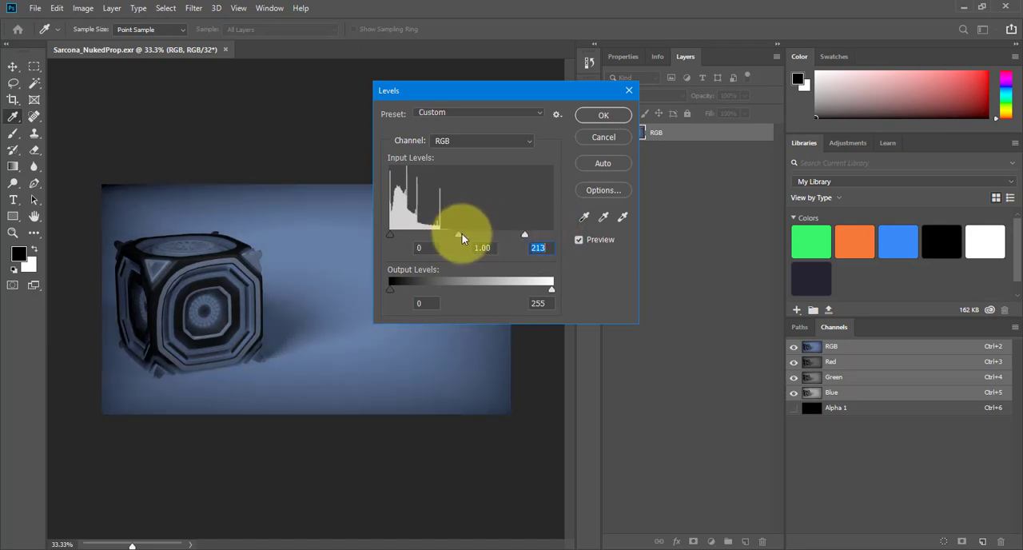
pyautogui.moveTo(462, 236); pyautogui.dragTo(513, 236)
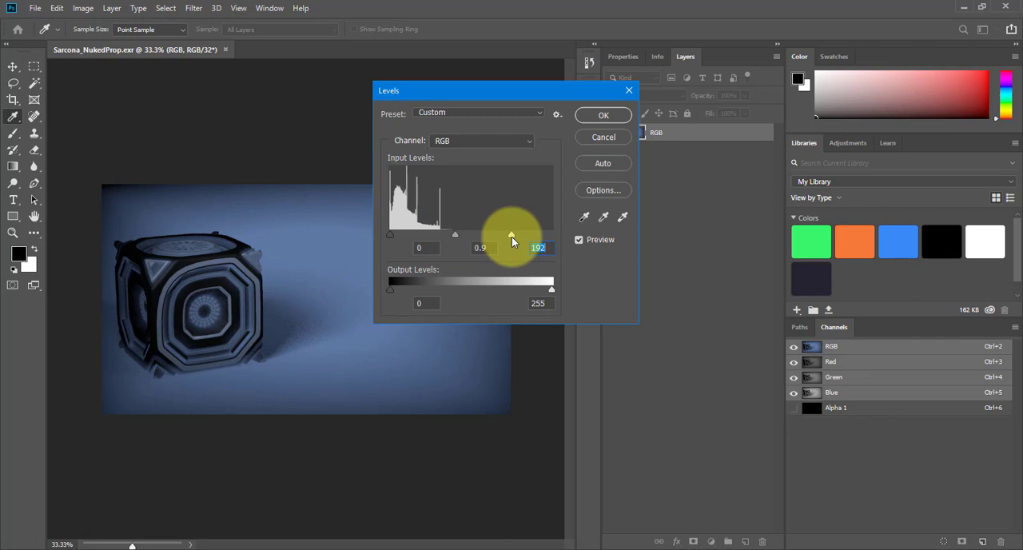
pyautogui.press('Return')
pyautogui.press('v')
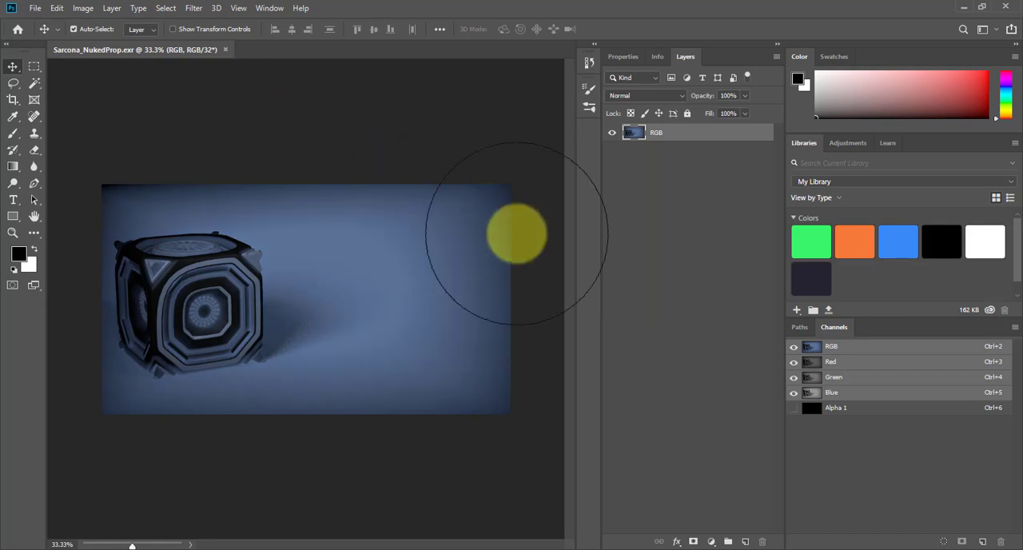
# - Add a new layer and paint soft black brush strokes over the background beside the cube to darken it
pyautogui.click(745, 542)
pyautogui.press('b')
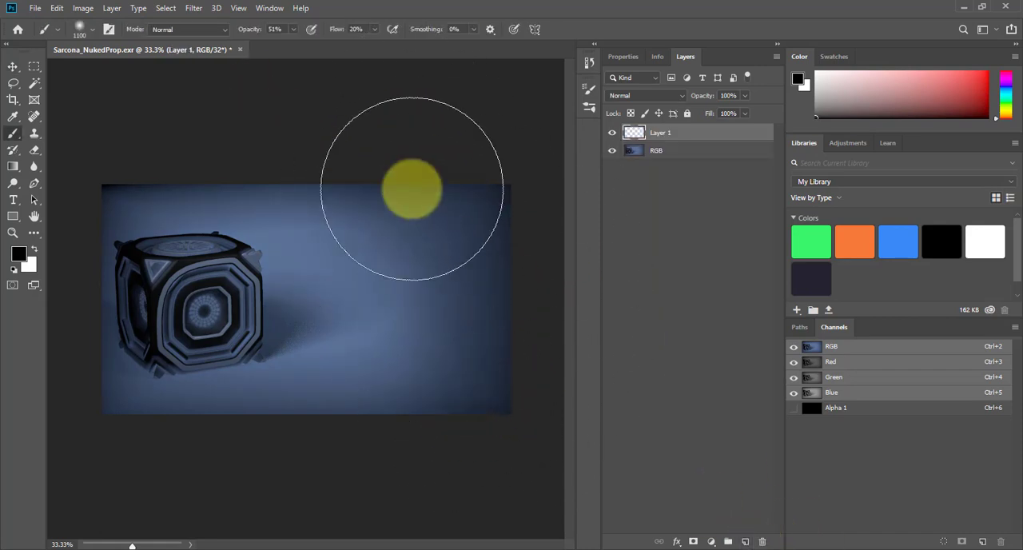
pyautogui.moveTo(412, 188)
pyautogui.mouseDown()
pyautogui.moveTo(471, 328)
pyautogui.moveTo(404, 135)
pyautogui.moveTo(504, 324)
pyautogui.moveTo(438, 157)
pyautogui.moveTo(523, 365)
pyautogui.moveTo(424, 136)
pyautogui.moveTo(510, 326)
pyautogui.moveTo(487, 354)
pyautogui.moveTo(378, 187)
pyautogui.moveTo(433, 260)
pyautogui.moveTo(319, 437)
pyautogui.moveTo(414, 248)
pyautogui.moveTo(364, 145)
pyautogui.moveTo(526, 358)
pyautogui.moveTo(341, 329)
pyautogui.mouseUp()
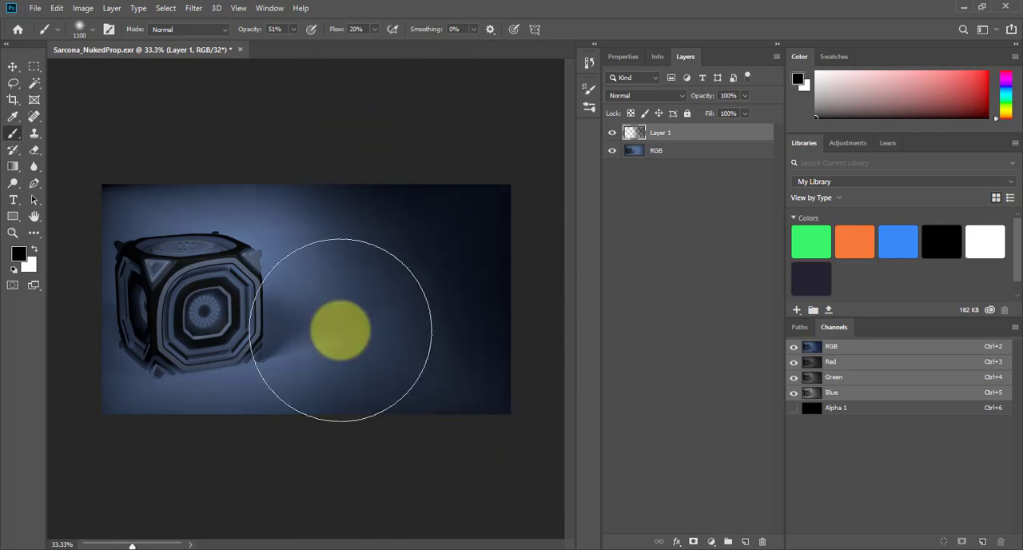
# - Try brightening the cube with a soft white brush, preview other blend modes for the layer, and undo the white strokes
pyautogui.press('x')
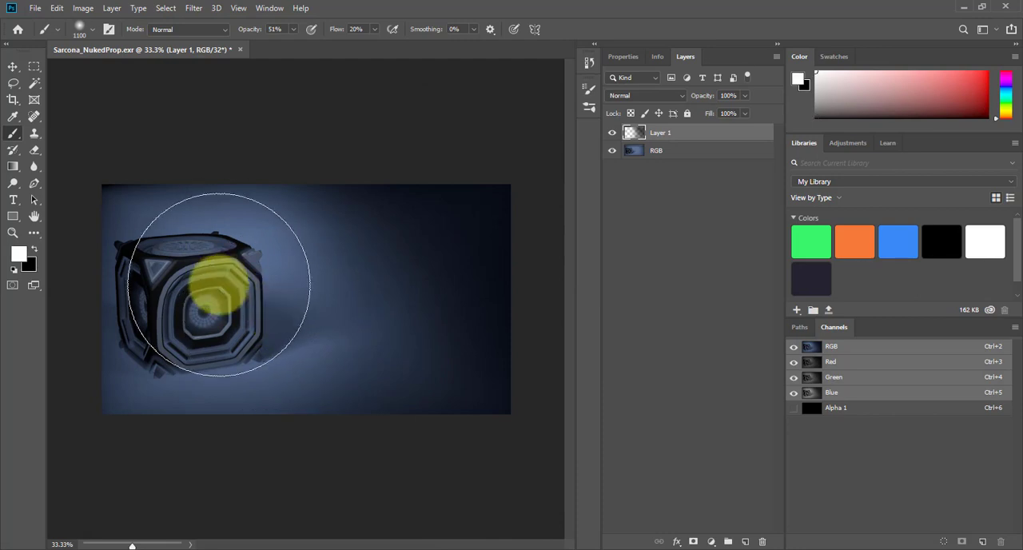
pyautogui.moveTo(219, 285)
pyautogui.mouseDown()
pyautogui.moveTo(178, 353)
pyautogui.moveTo(239, 320)
pyautogui.mouseUp()
pyautogui.click(677, 95)
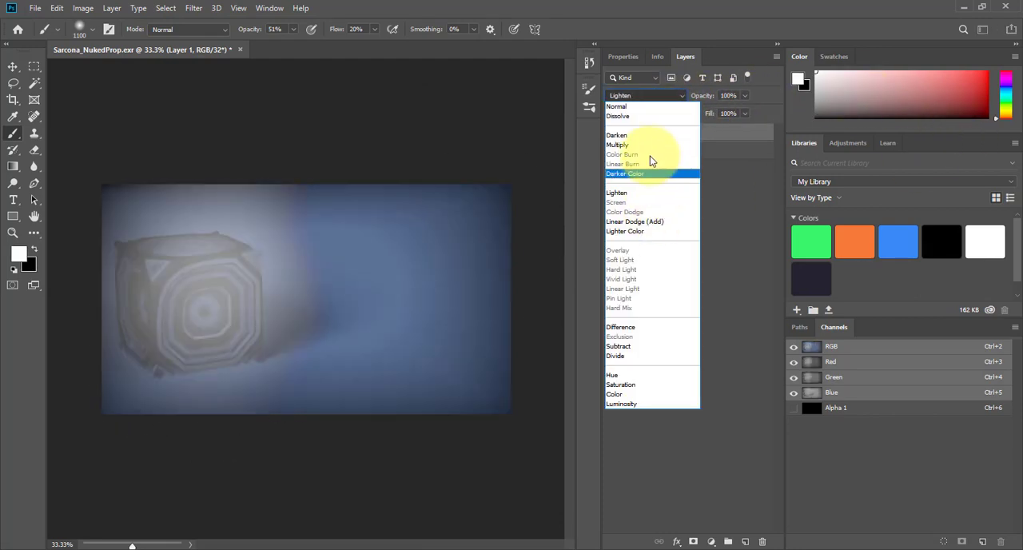
pyautogui.click(750, 227)
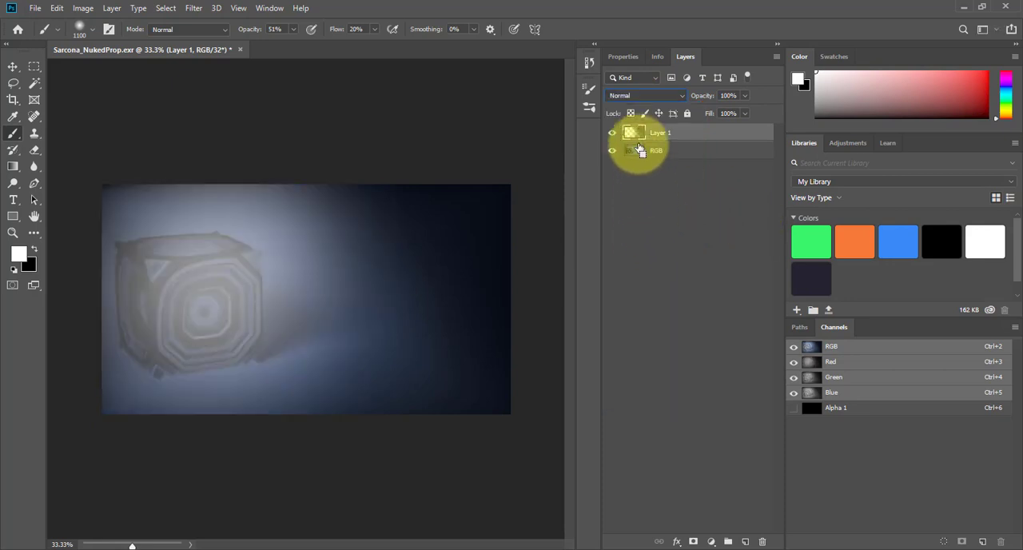
pyautogui.hotkey('ctrl', 'z')
pyautogui.hotkey('ctrl', 'z')
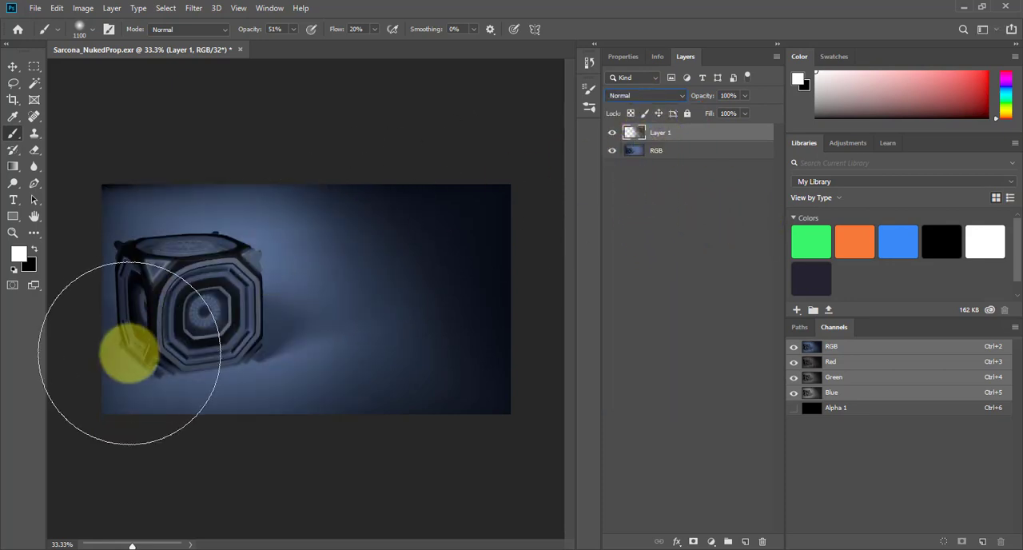
# - Switch back to NukeX and enlarge the node graph to examine the canister's node tree
pyautogui.hotkey('alt', 'Tab')
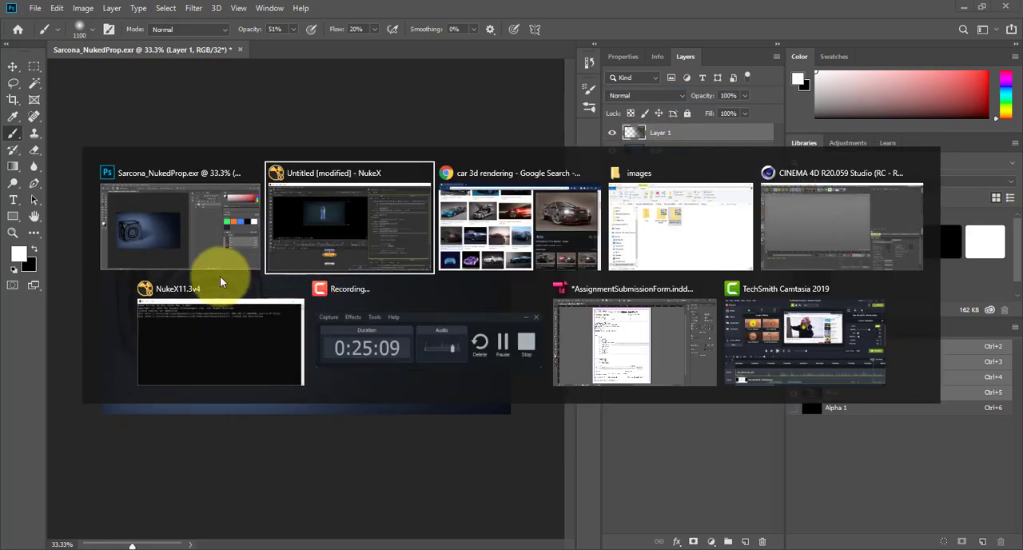
pyautogui.click(374, 248)
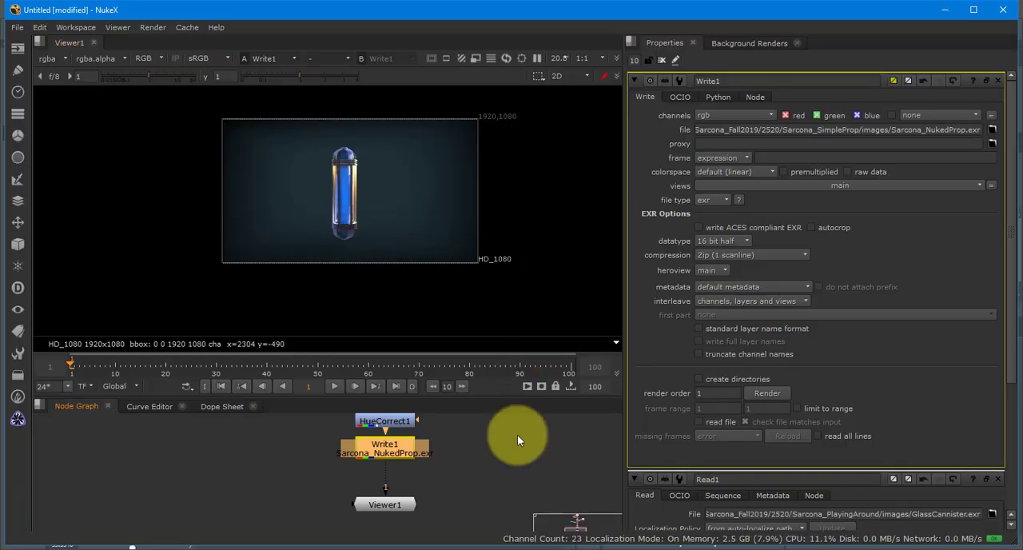
pyautogui.press('space')
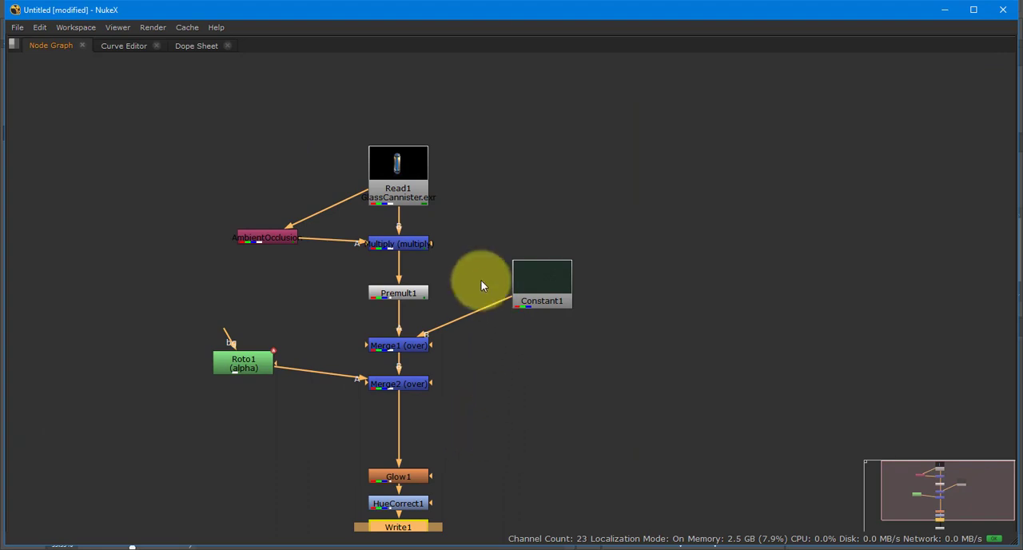
# - Switch to Chrome and search Google Images for "nuke node graph"
pyautogui.hotkey('alt', 'Tab')
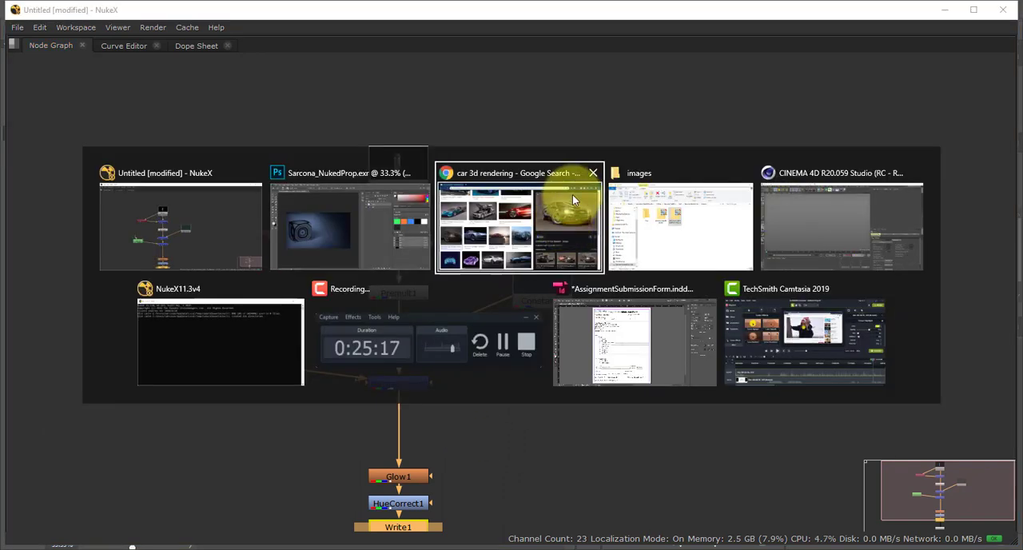
pyautogui.click(572, 194)
pyautogui.scroll(10, 454, 232)
pyautogui.moveTo(224, 64); pyautogui.dragTo(35, 80)
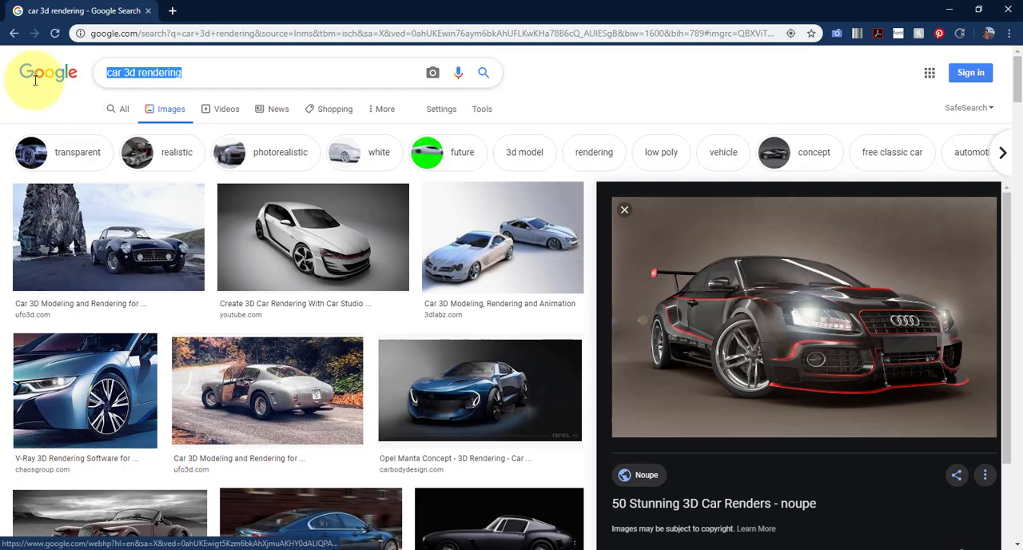
pyautogui.write('nuke node graph')
pyautogui.press('Return')
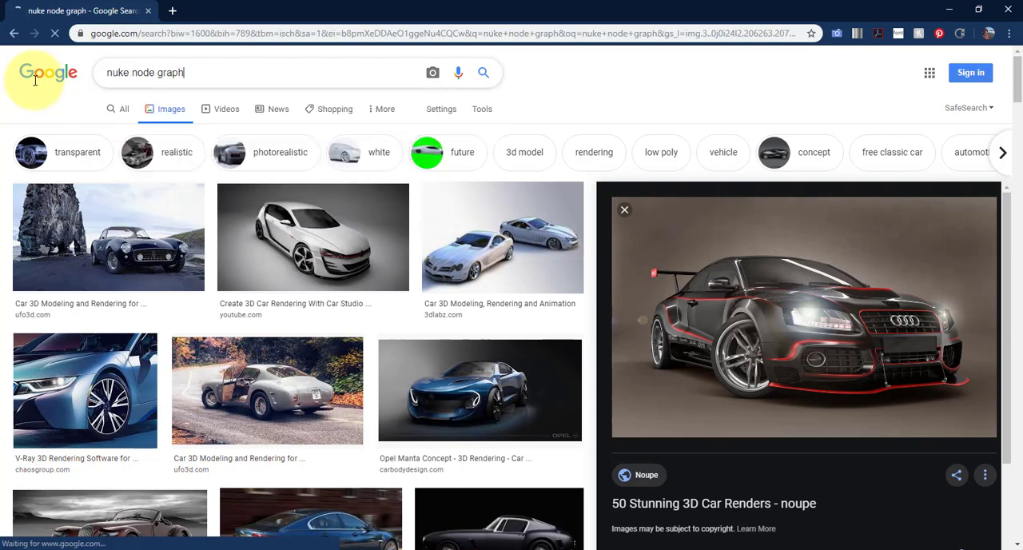
# - Browse the image results and preview complex node graph examples from Reddit, WordPress, GitHub and headjack.io
pyautogui.scroll(-1, 423, 329)
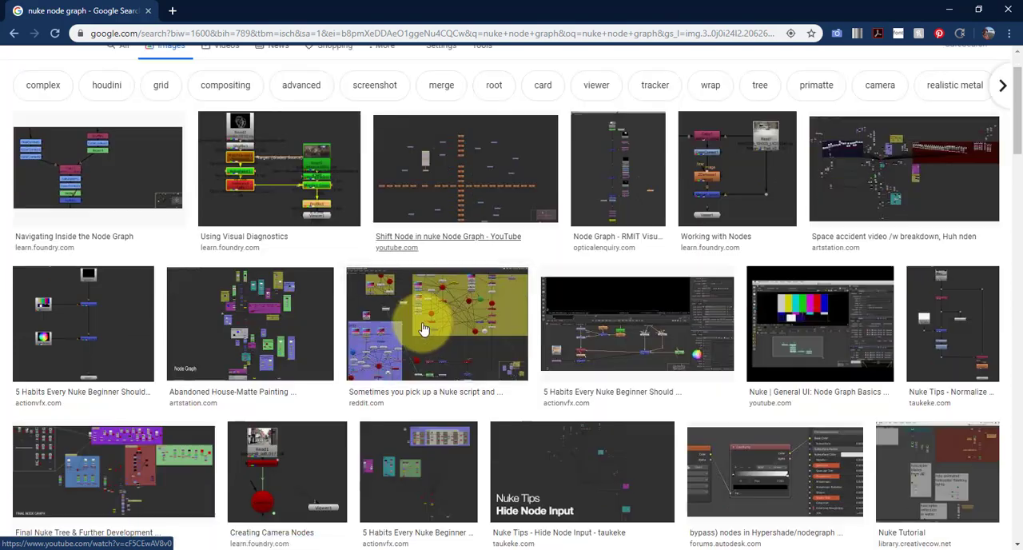
pyautogui.click(424, 329)
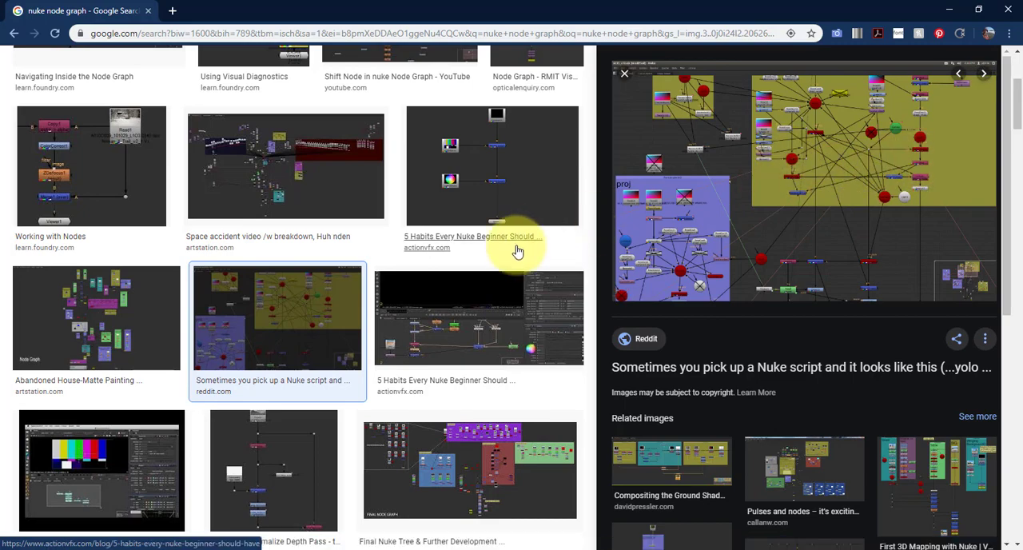
pyautogui.scroll(-3, 521, 251)
pyautogui.click(504, 276)
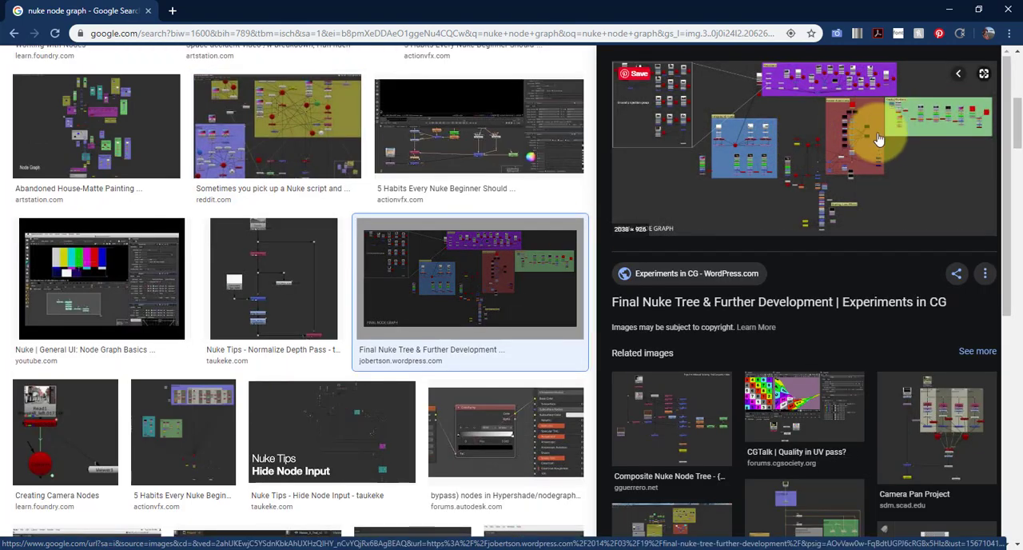
pyautogui.scroll(-3, 480, 288)
pyautogui.click(420, 390)
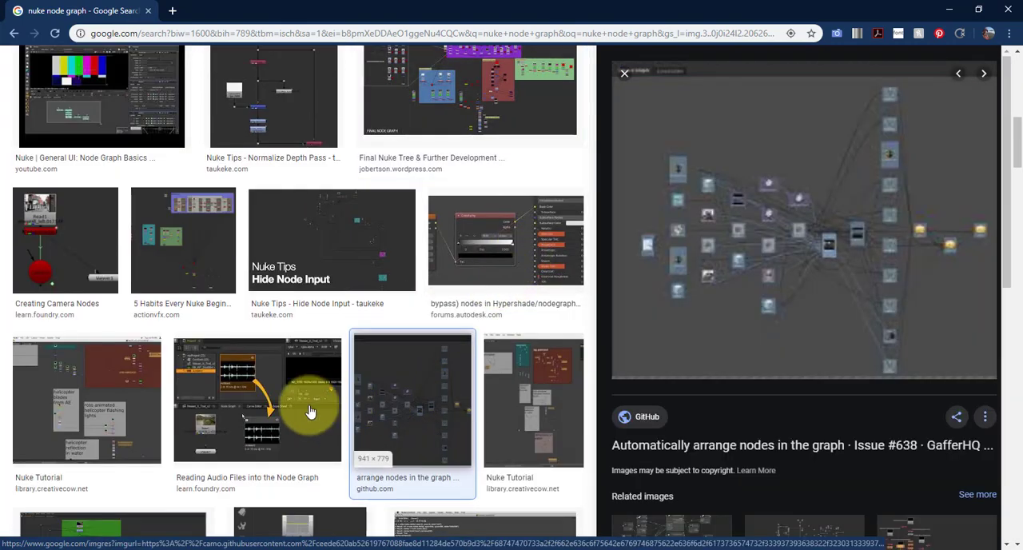
pyautogui.scroll(-3, 684, 320)
pyautogui.click(806, 283)
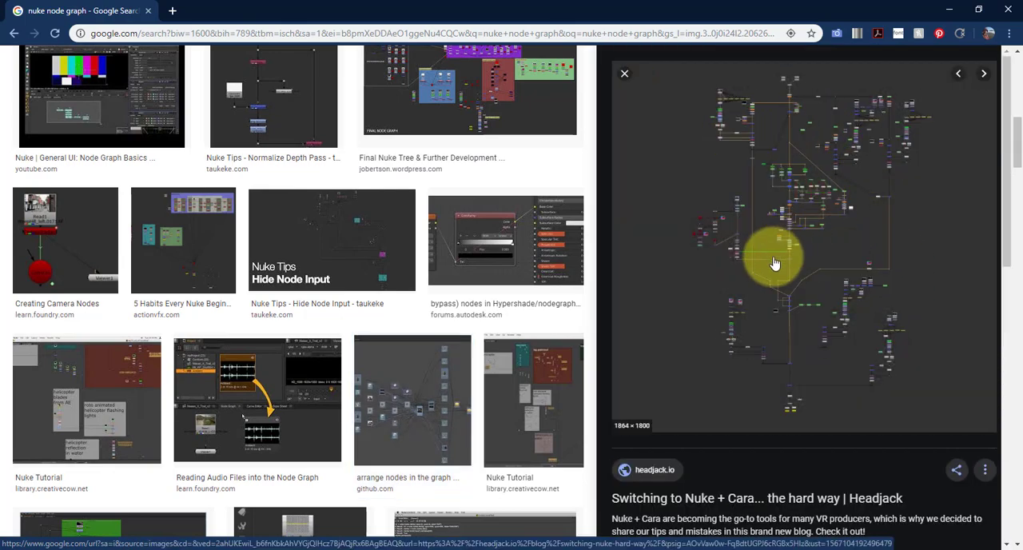
# - Examine more node graph examples further down the image results, previewing Reddit's classmate script for a simple key/roto and its related images
pyautogui.scroll(-3, 800, 279)
pyautogui.scroll(-5, 442, 389)
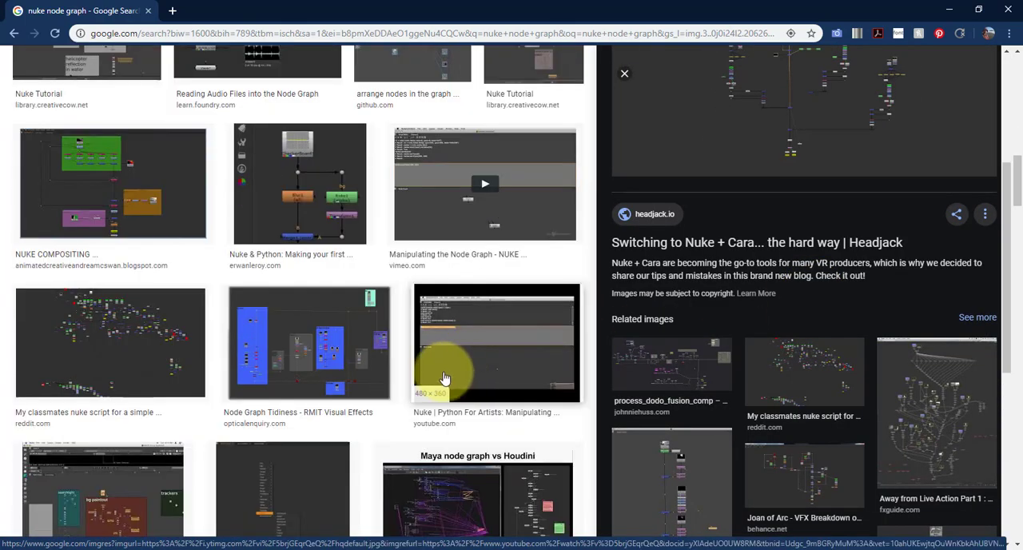
pyautogui.click(46, 347)
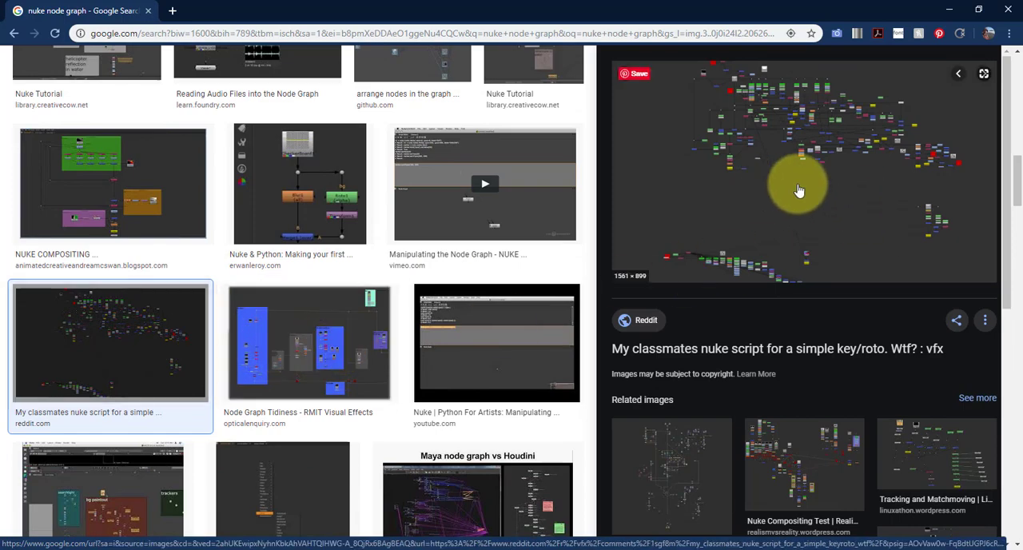
pyautogui.scroll(-4, 772, 326)
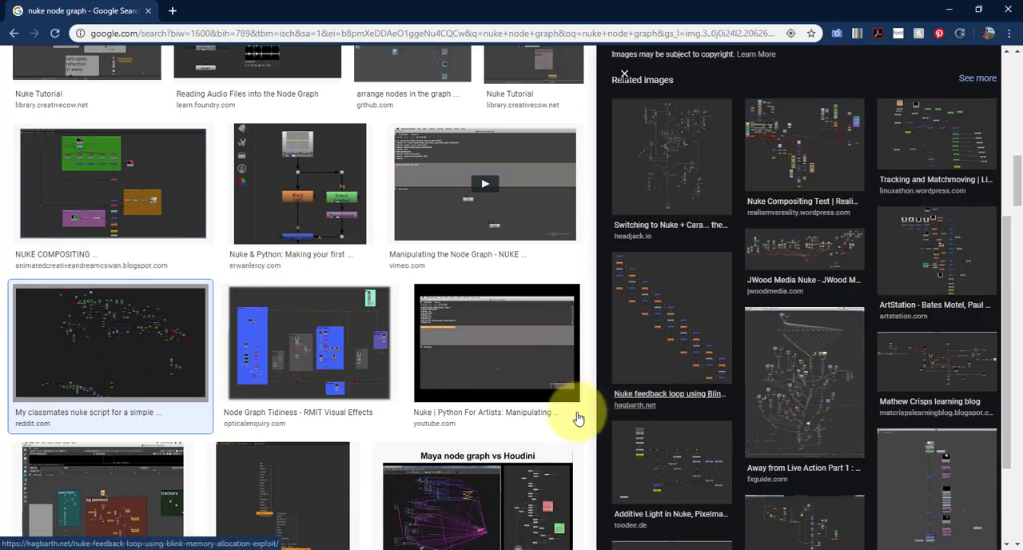
pyautogui.scroll(-10, 579, 412)
pyautogui.scroll(-3, 577, 411)
pyautogui.scroll(-2, 637, 281)
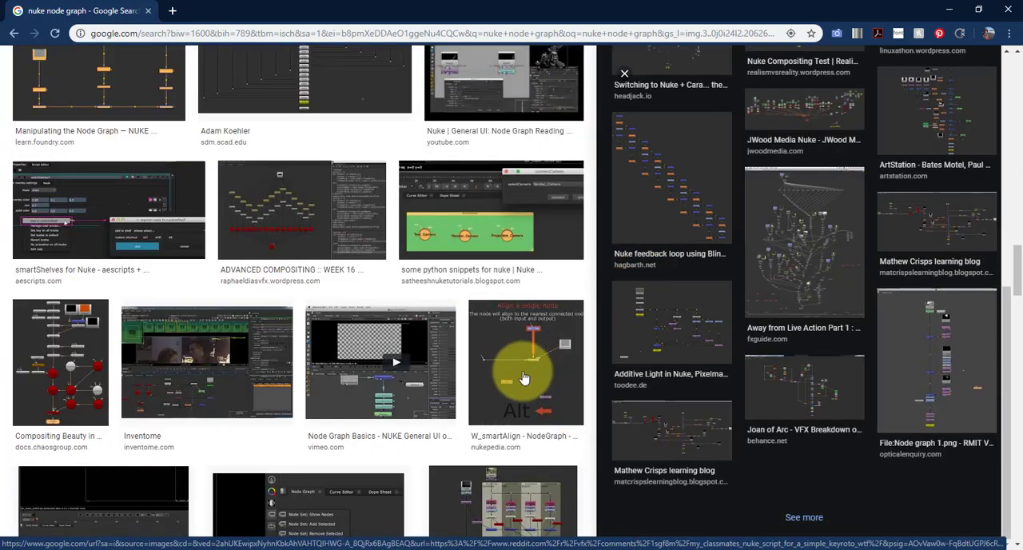
pyautogui.scroll(-8, 526, 369)
# - Switch back to Photoshop to view the cube composite and its layers
pyautogui.hotkey('alt', 'Tab')
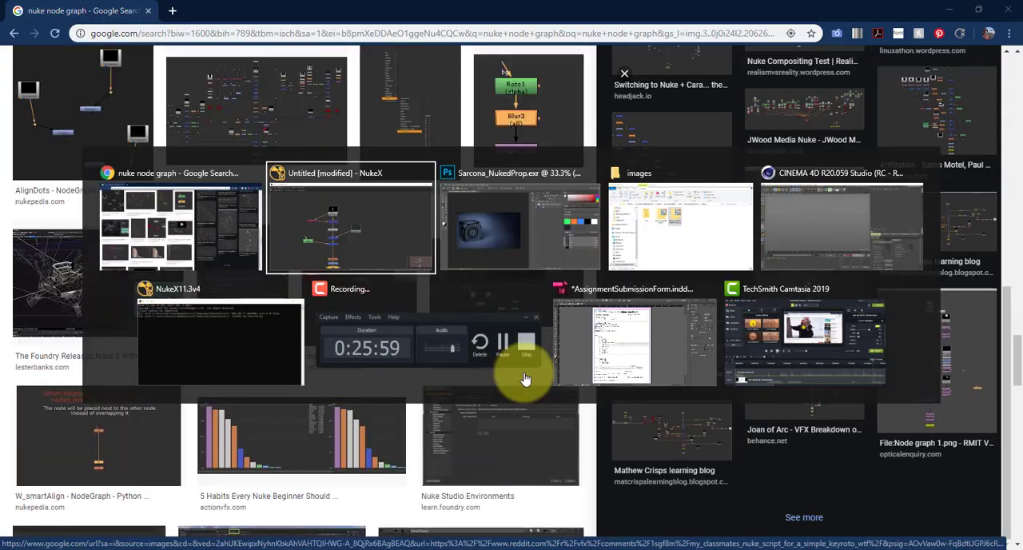
pyautogui.hotkey('alt', 'Tab')
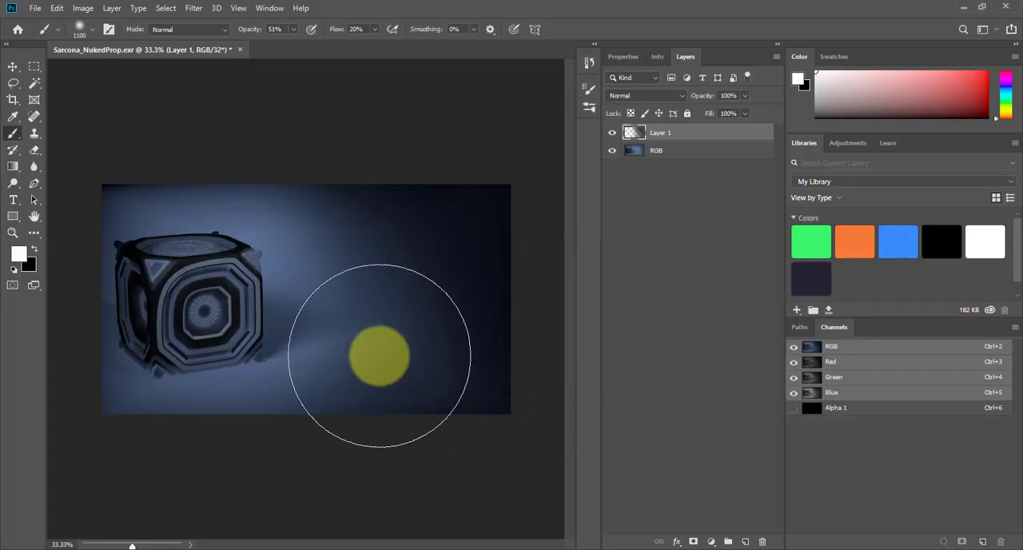